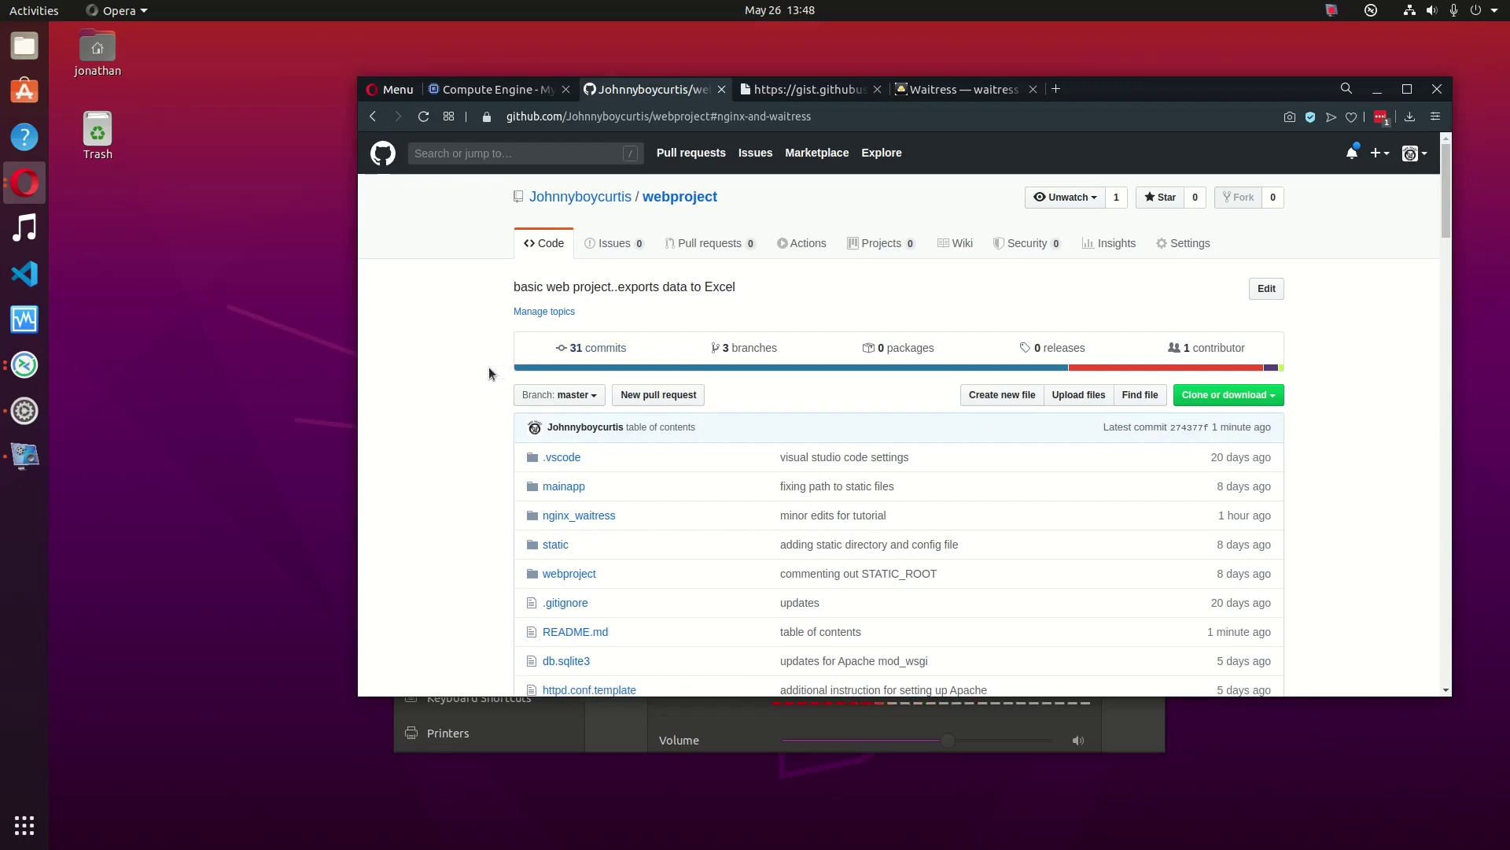
# Step: Read the README's nginx + Waitress section, then switch to the Compute Engine VM instances list
pyautogui.scroll(-6, 488, 372)
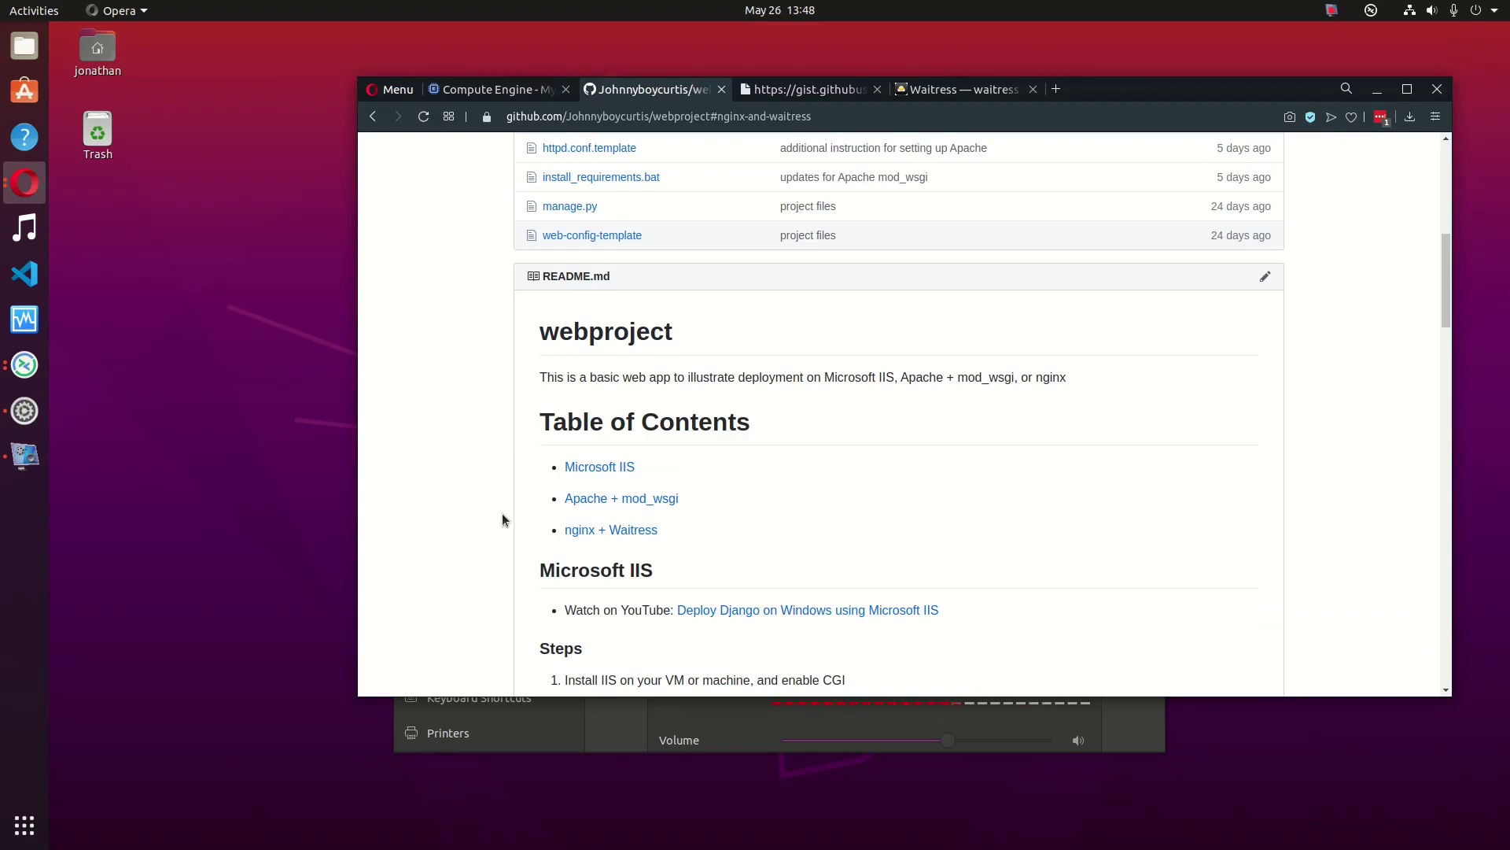
pyautogui.click(591, 535)
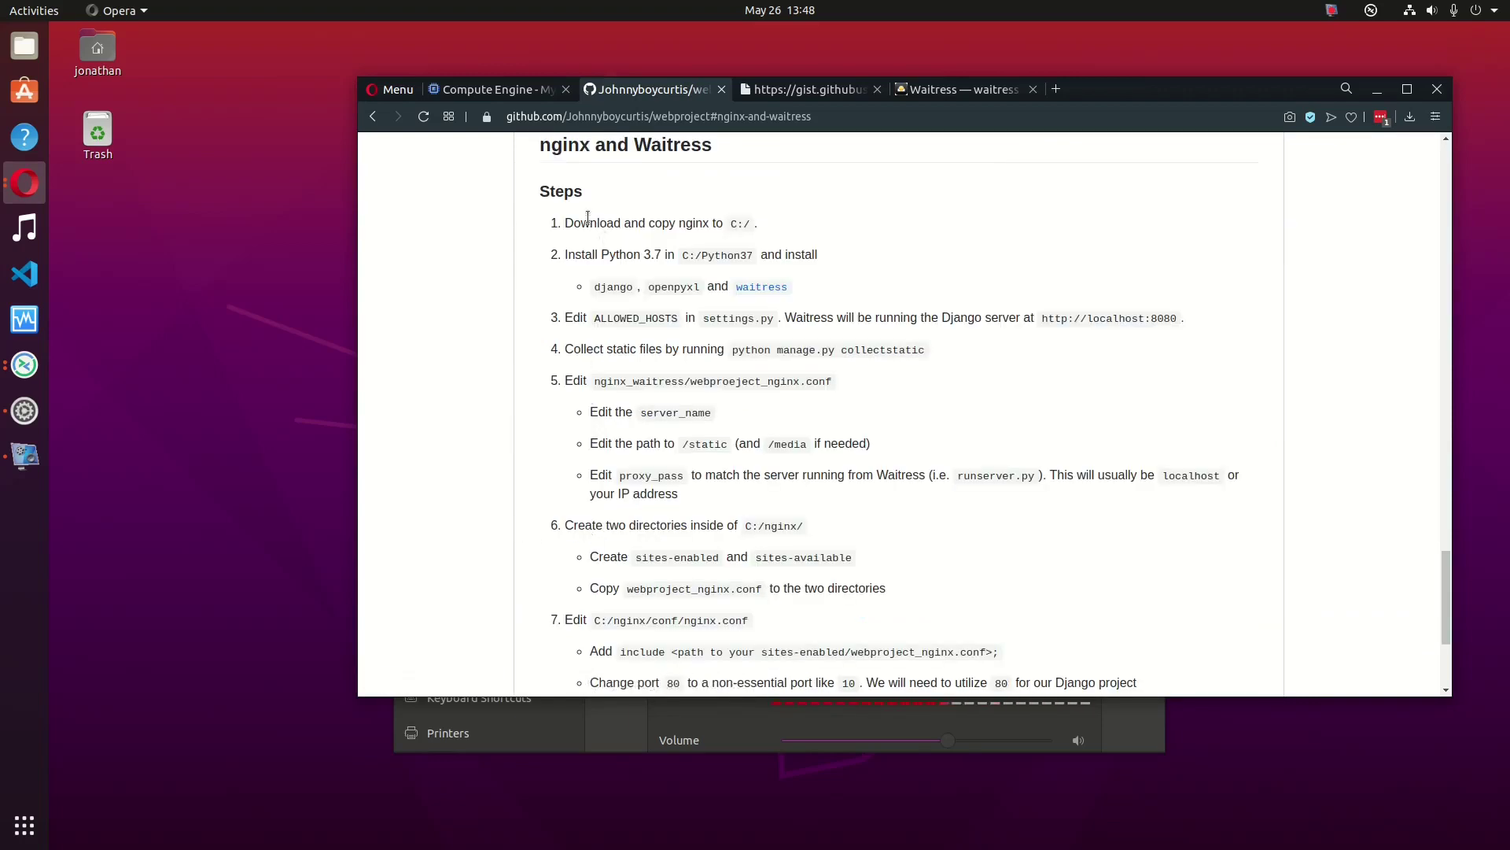
pyautogui.moveTo(538, 151); pyautogui.dragTo(715, 159)
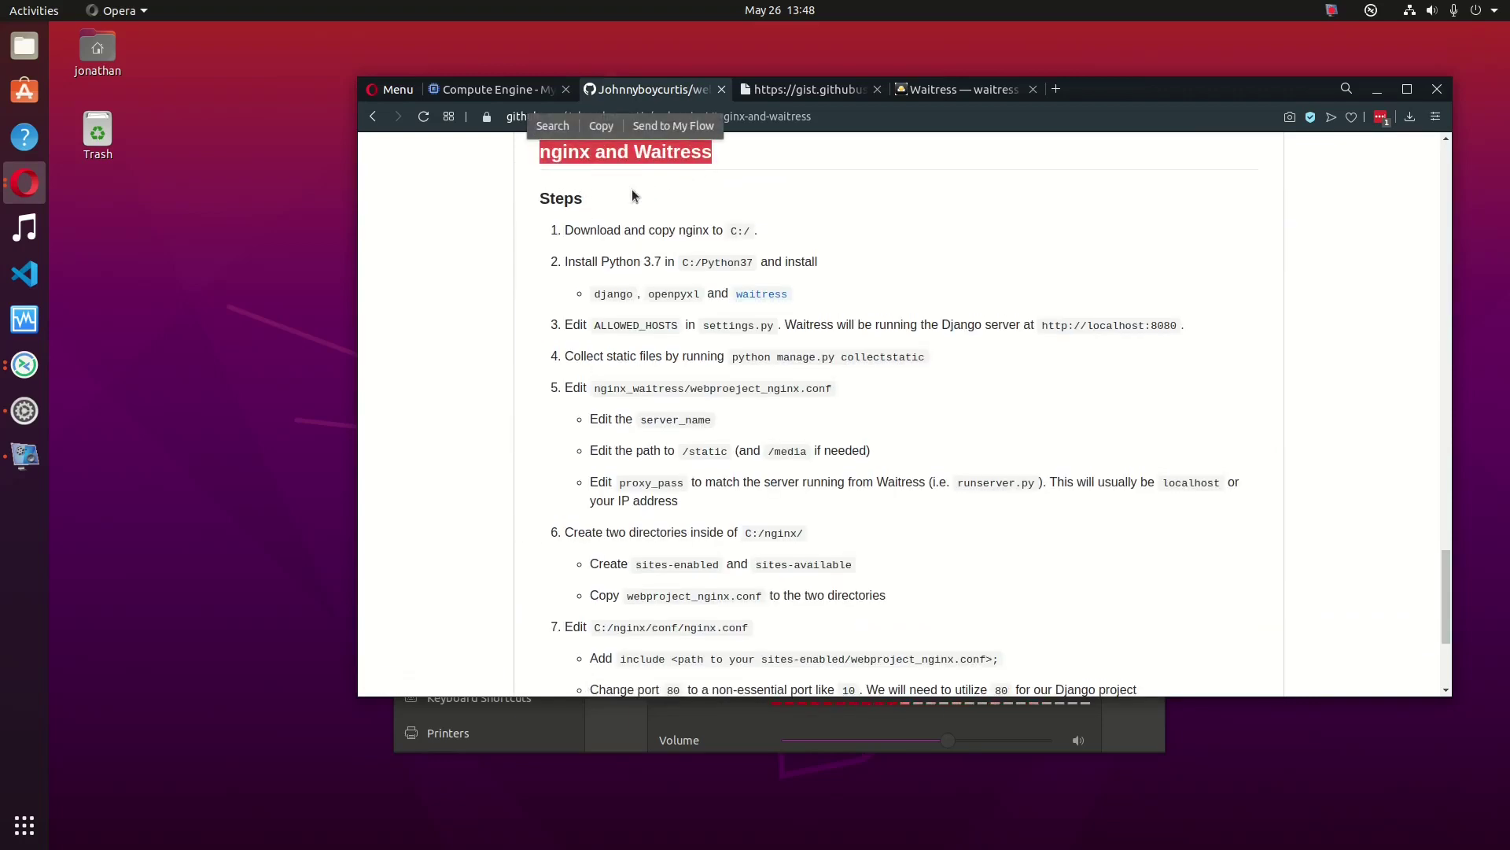
pyautogui.click(659, 258)
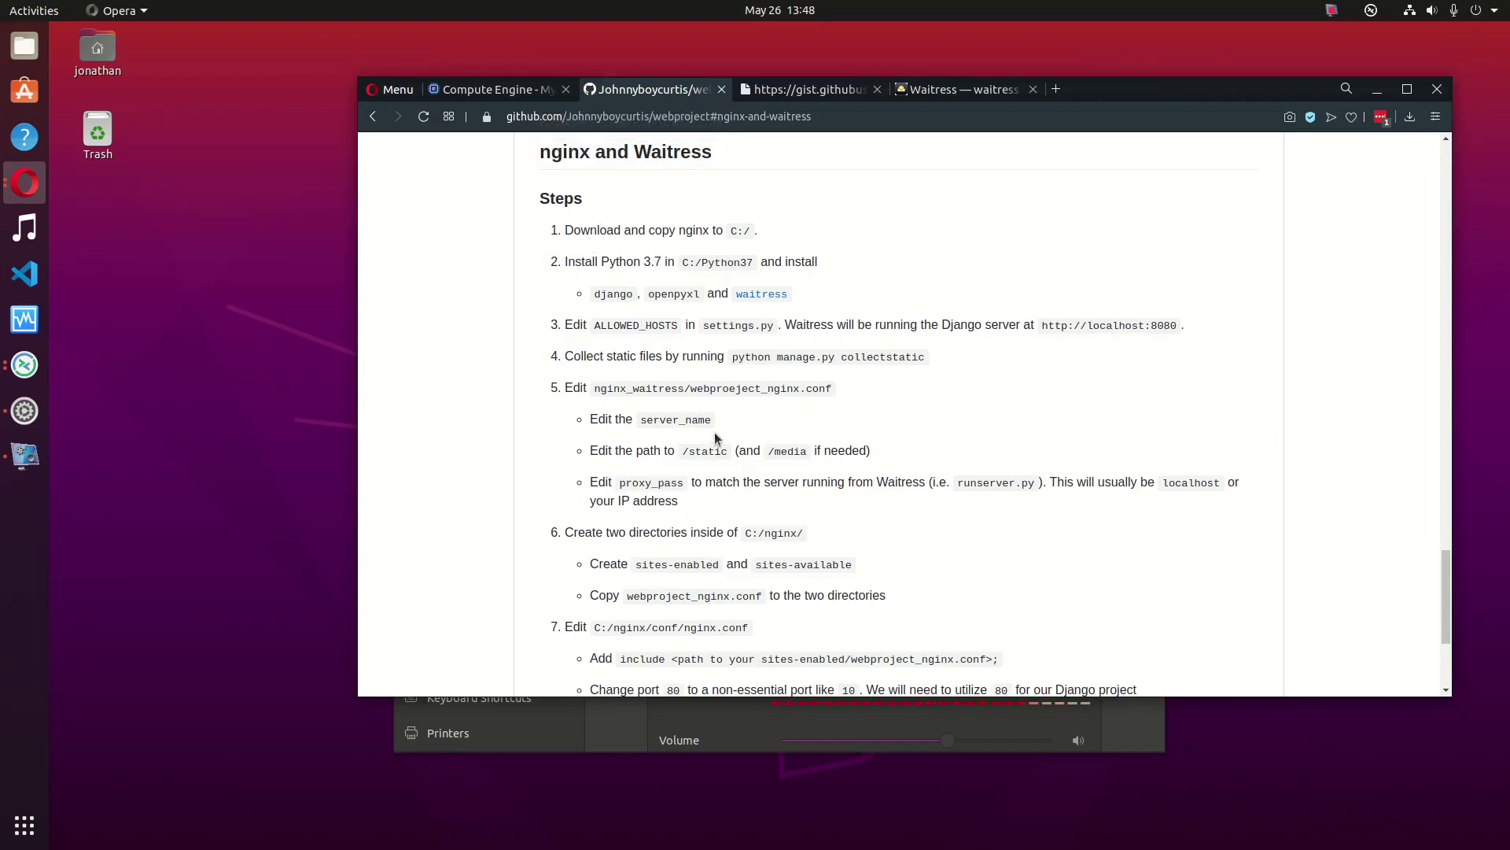
pyautogui.click(493, 92)
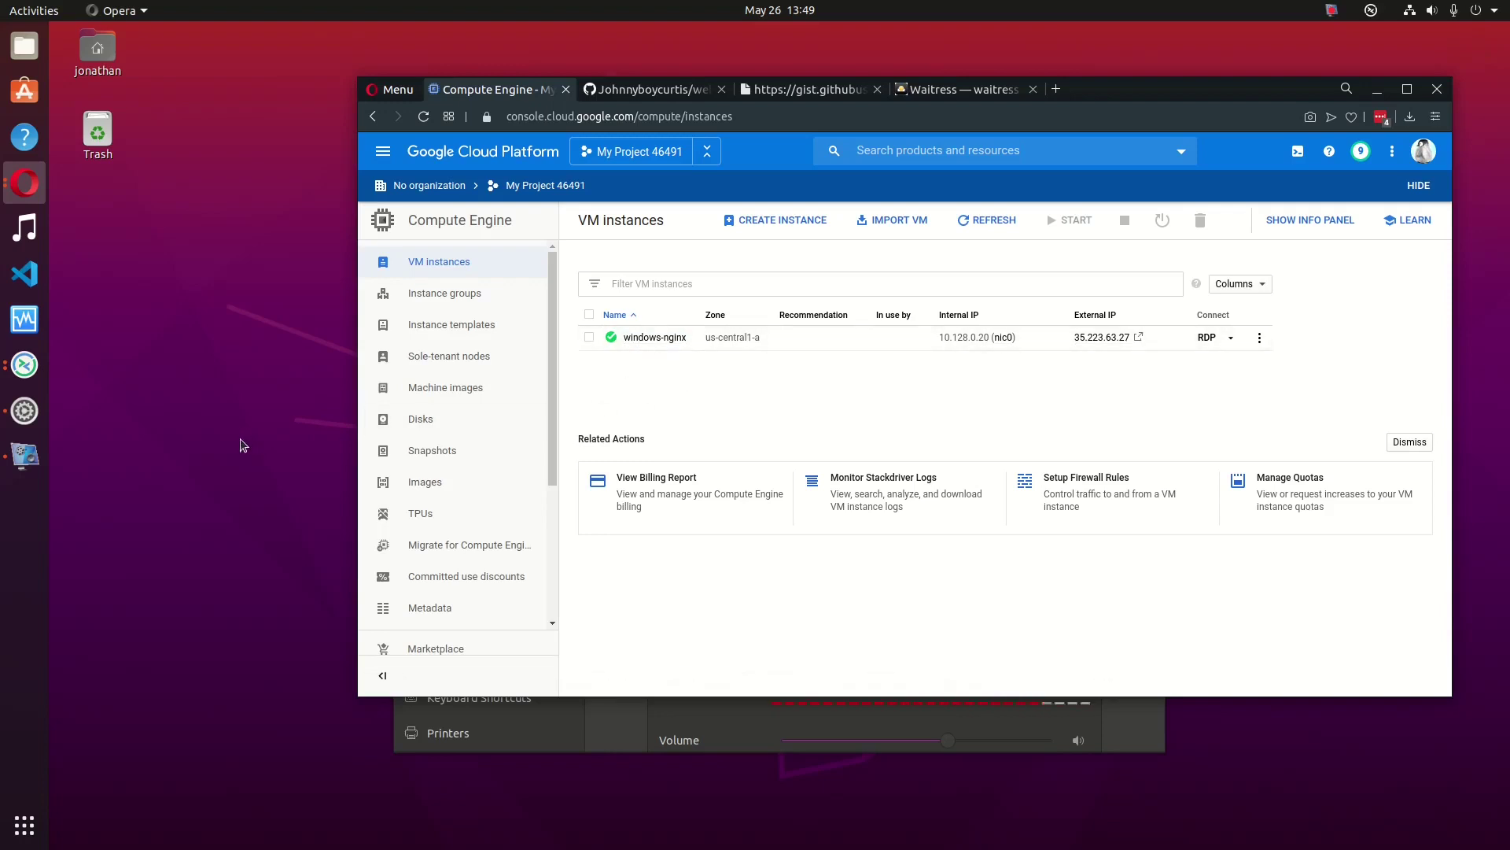
# Step: Bring the Remmina remote desktop session for the windows-nginx VM to the front
pyautogui.click(32, 376)
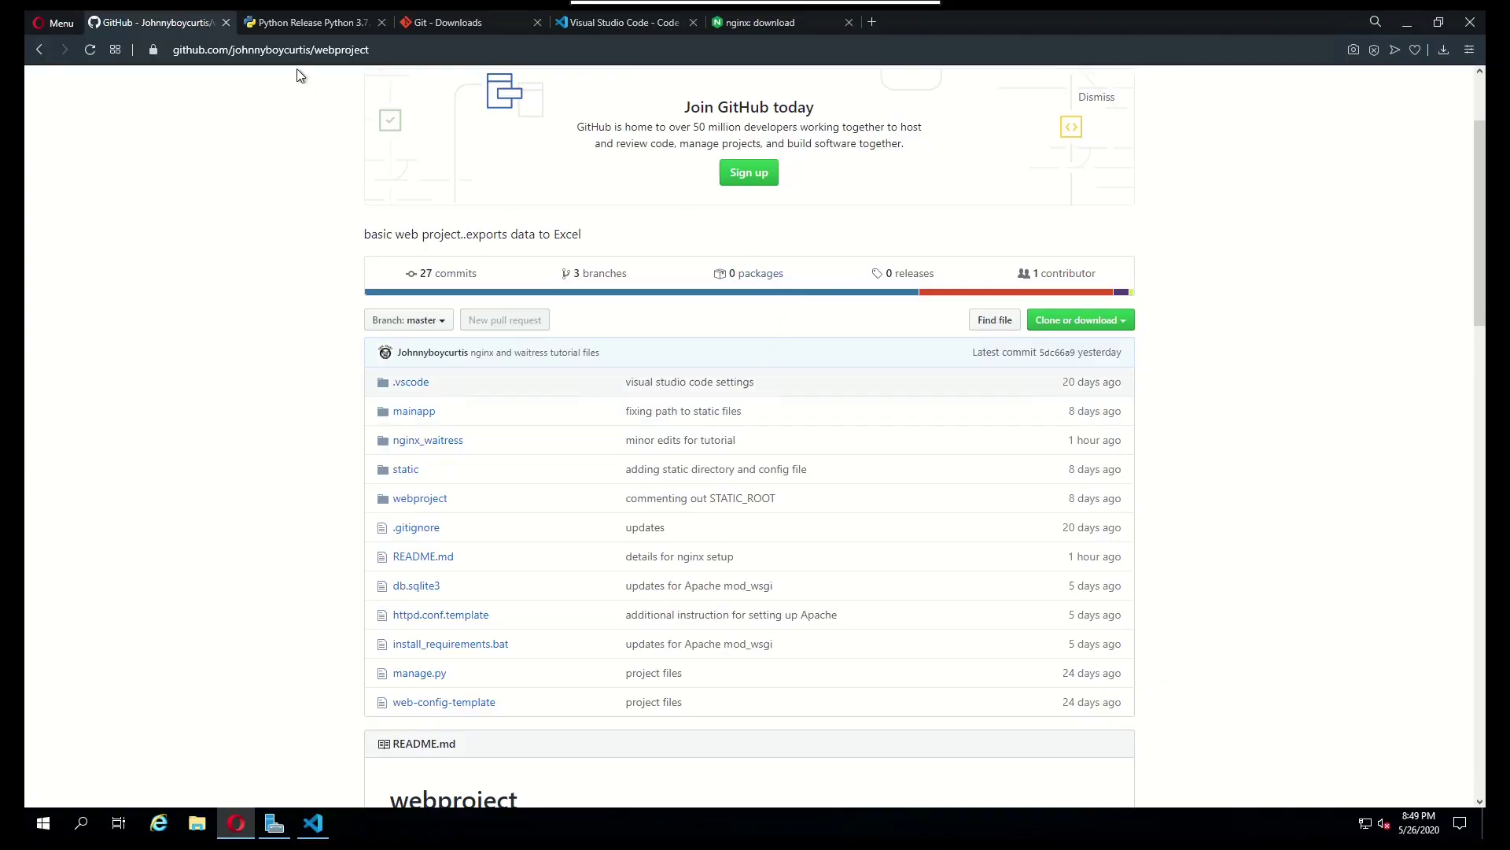
# Step: Review the Python 3.7.7, Git and Visual Studio Code download tabs, ending on nginx's page
pyautogui.click(274, 22)
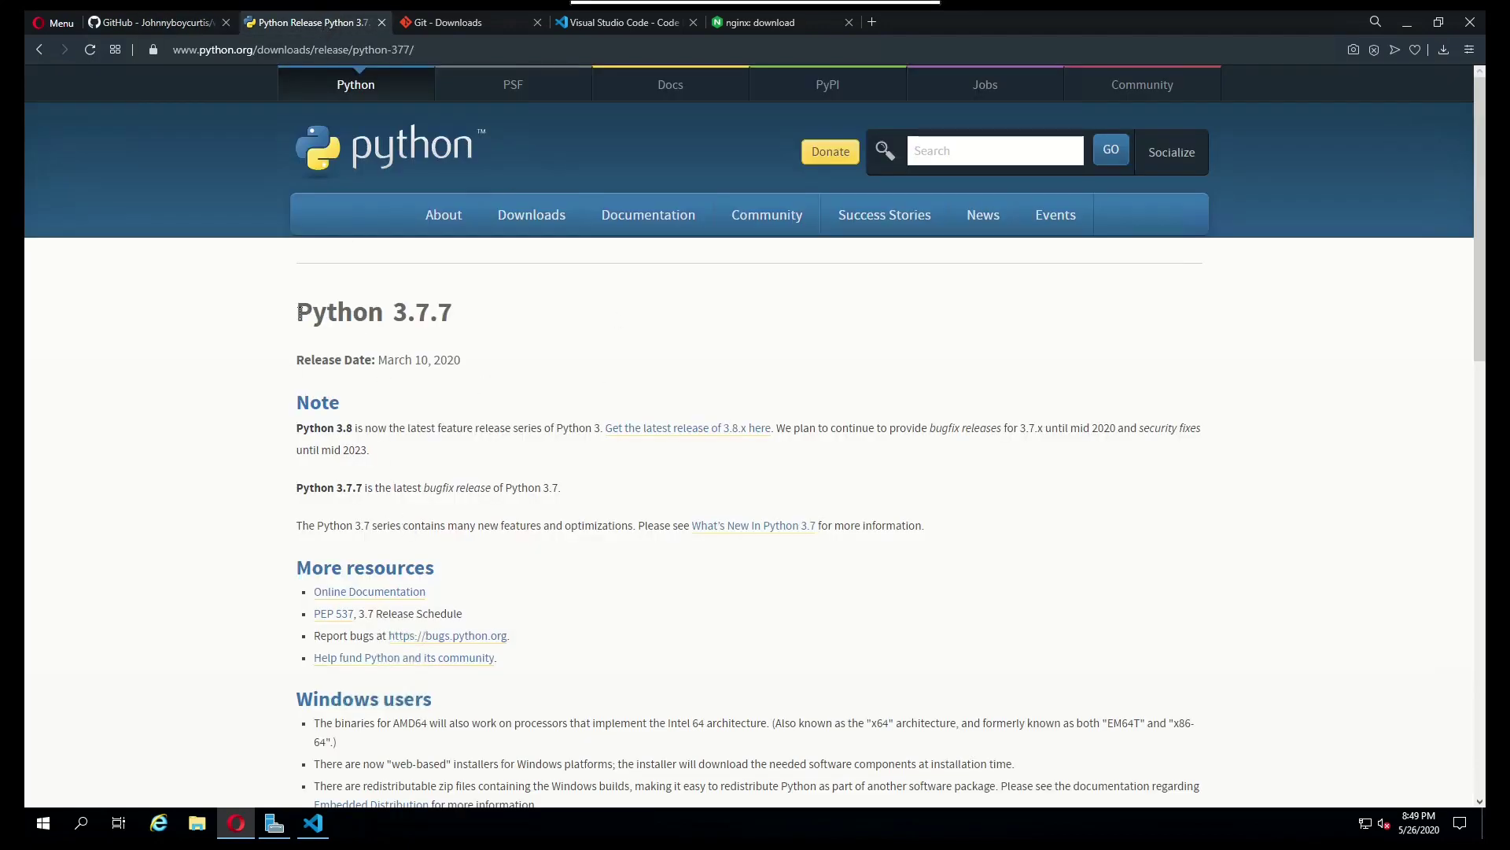
pyautogui.moveTo(299, 313); pyautogui.dragTo(502, 331)
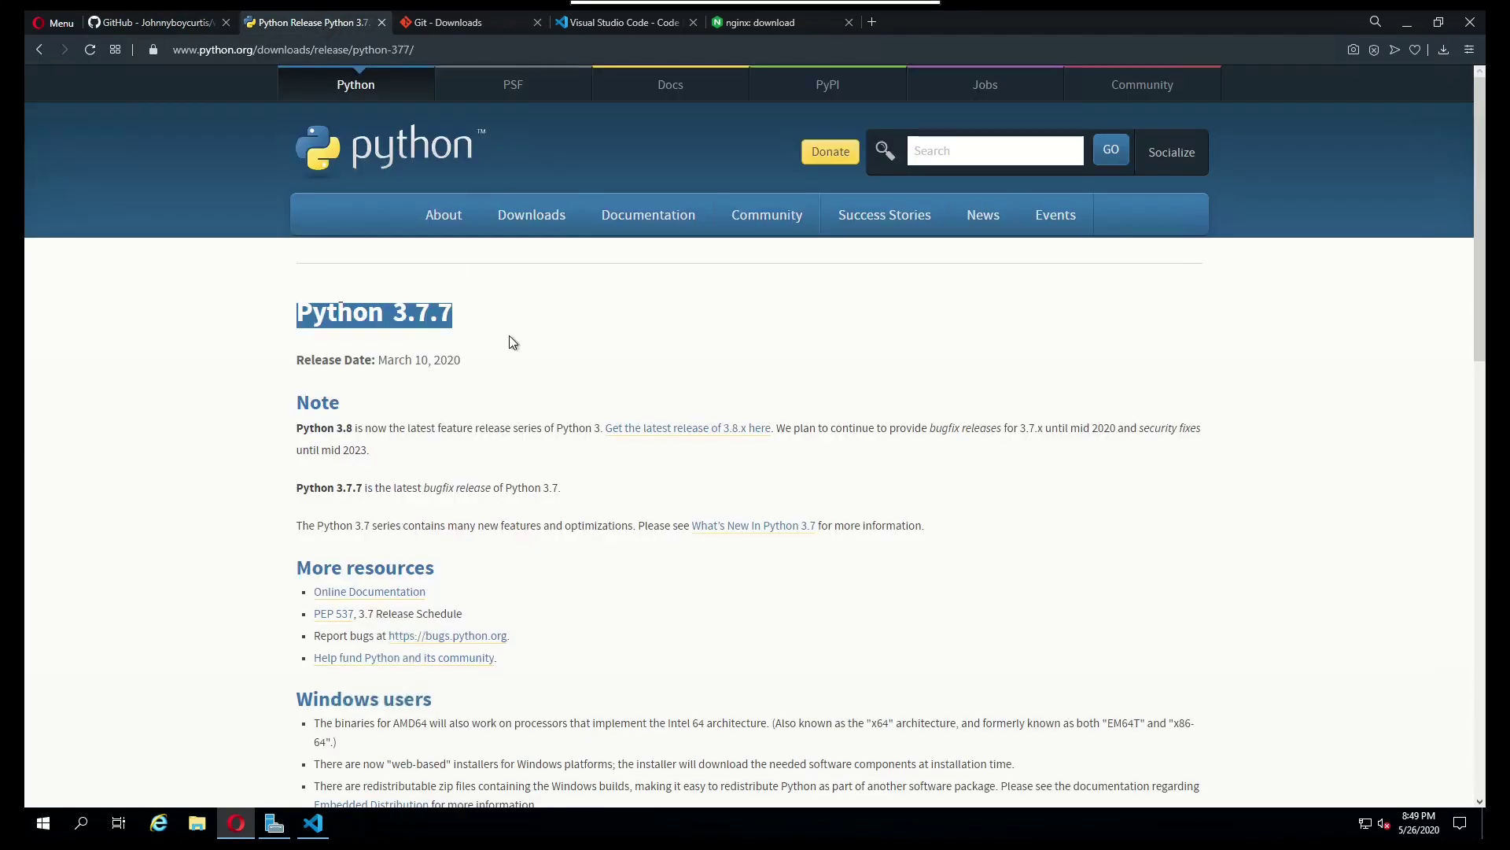
pyautogui.click(512, 341)
pyautogui.click(464, 26)
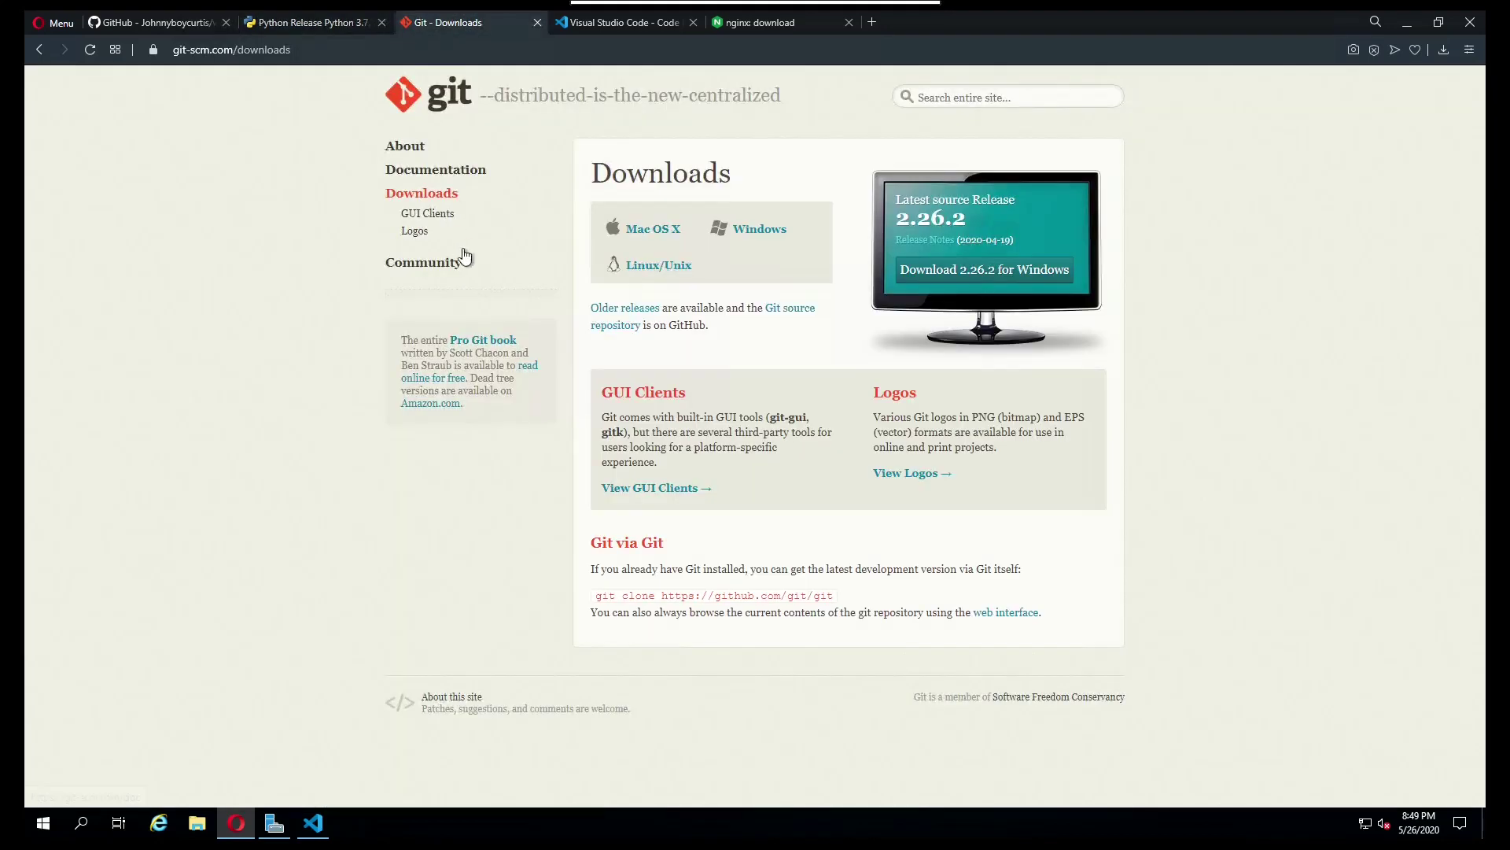
pyautogui.click(621, 30)
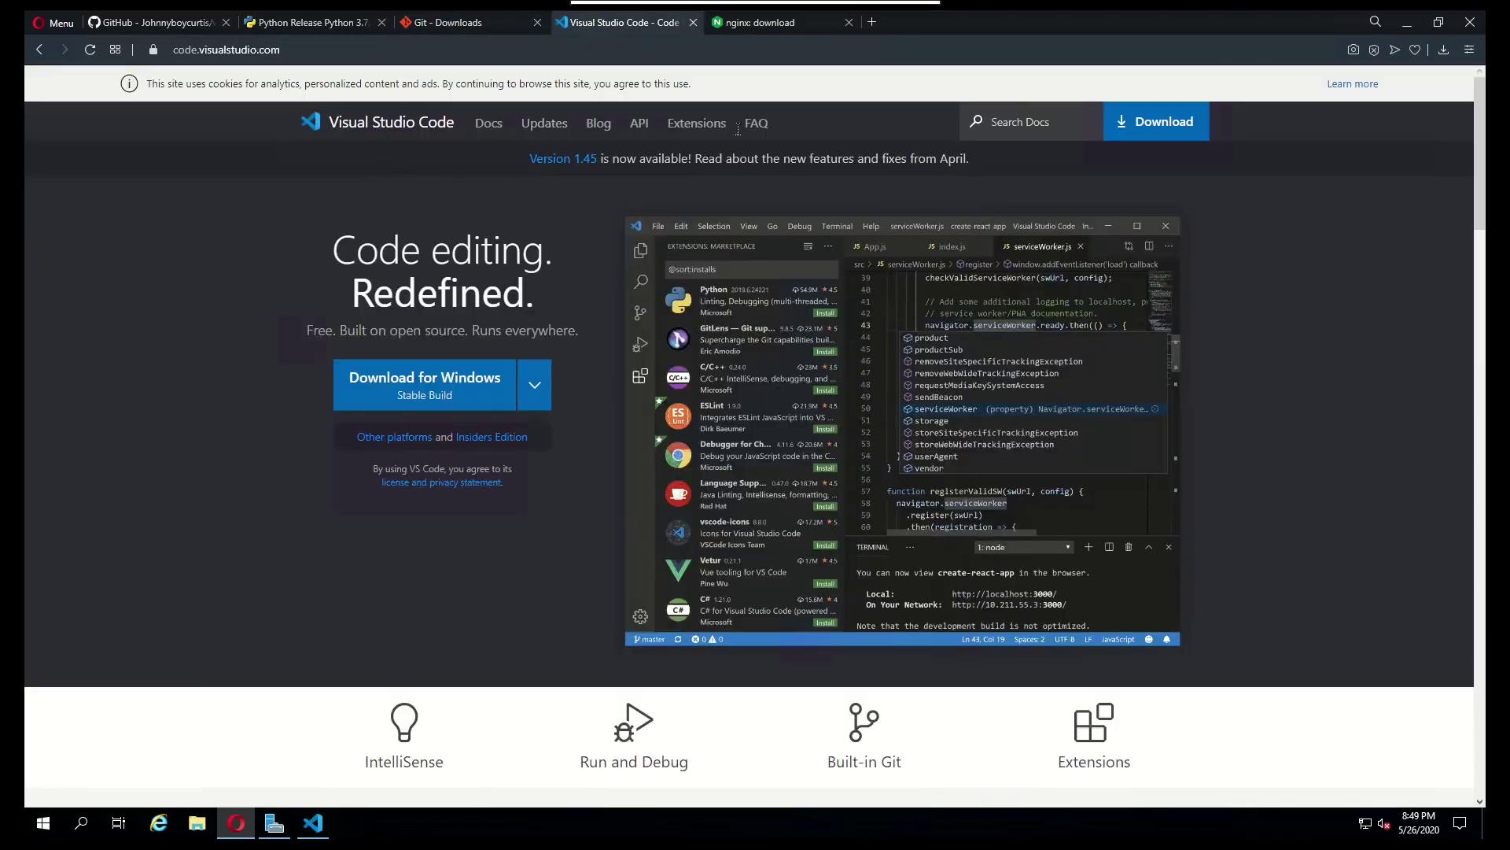
pyautogui.click(737, 33)
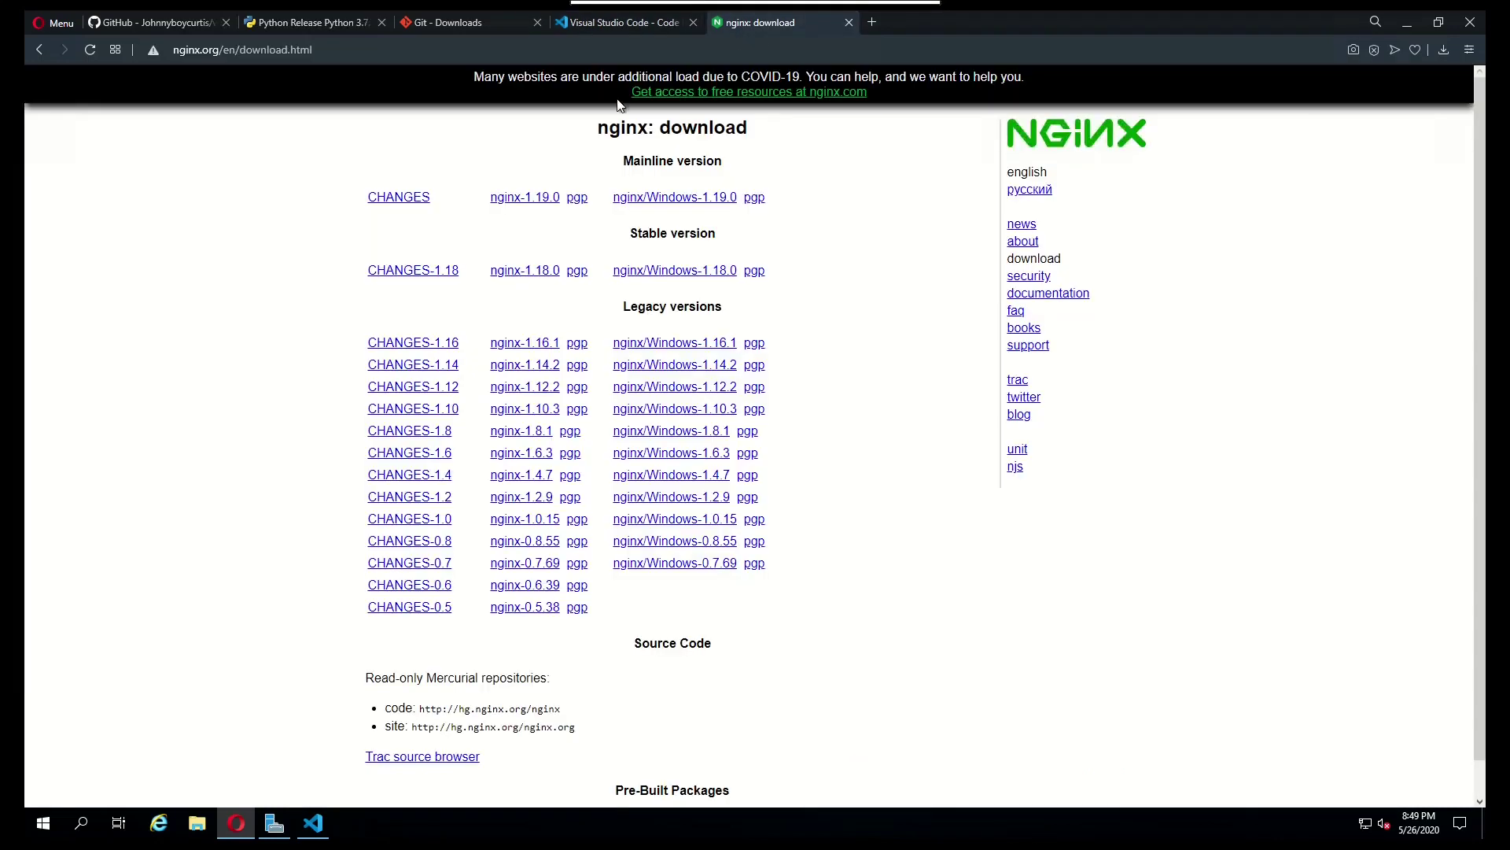
# Step: Reload the webproject repository page and jump to its nginx + Waitress section
pyautogui.click(179, 24)
pyautogui.scroll(-8, 333, 416)
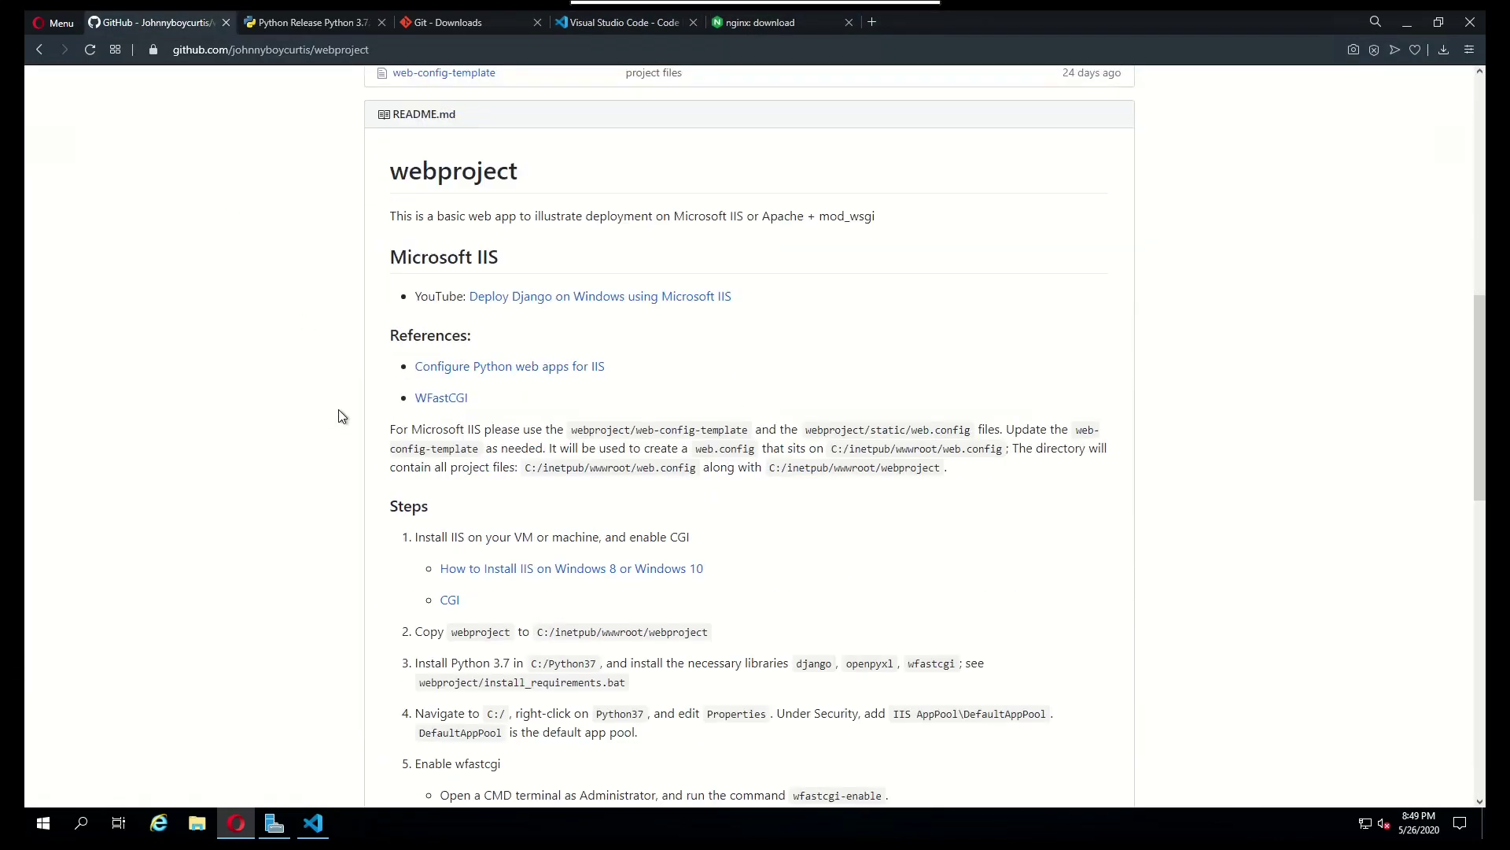
pyautogui.scroll(-1, 510, 393)
pyautogui.click(89, 50)
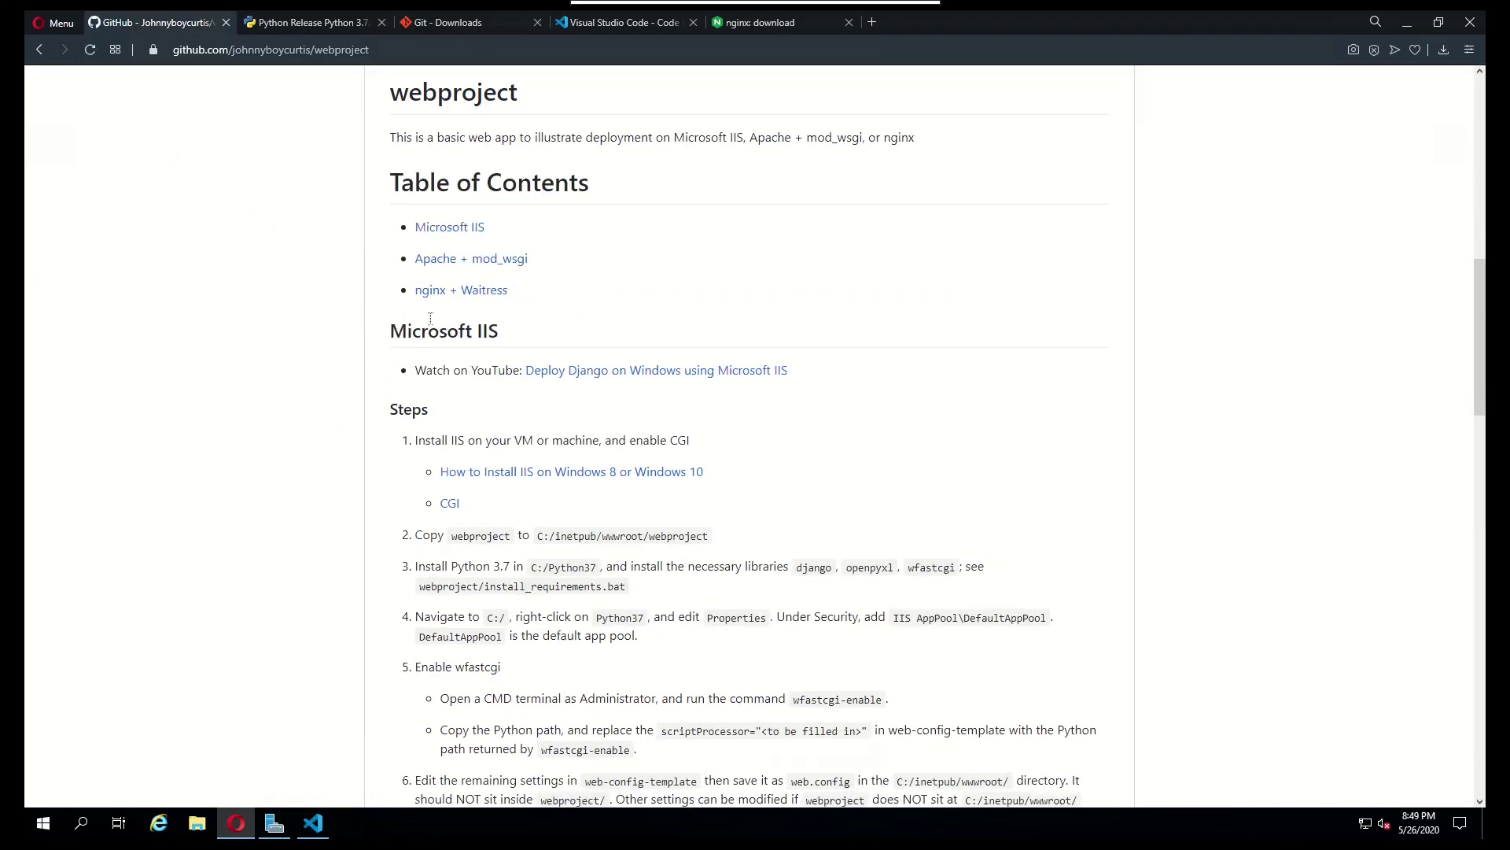
pyautogui.click(439, 293)
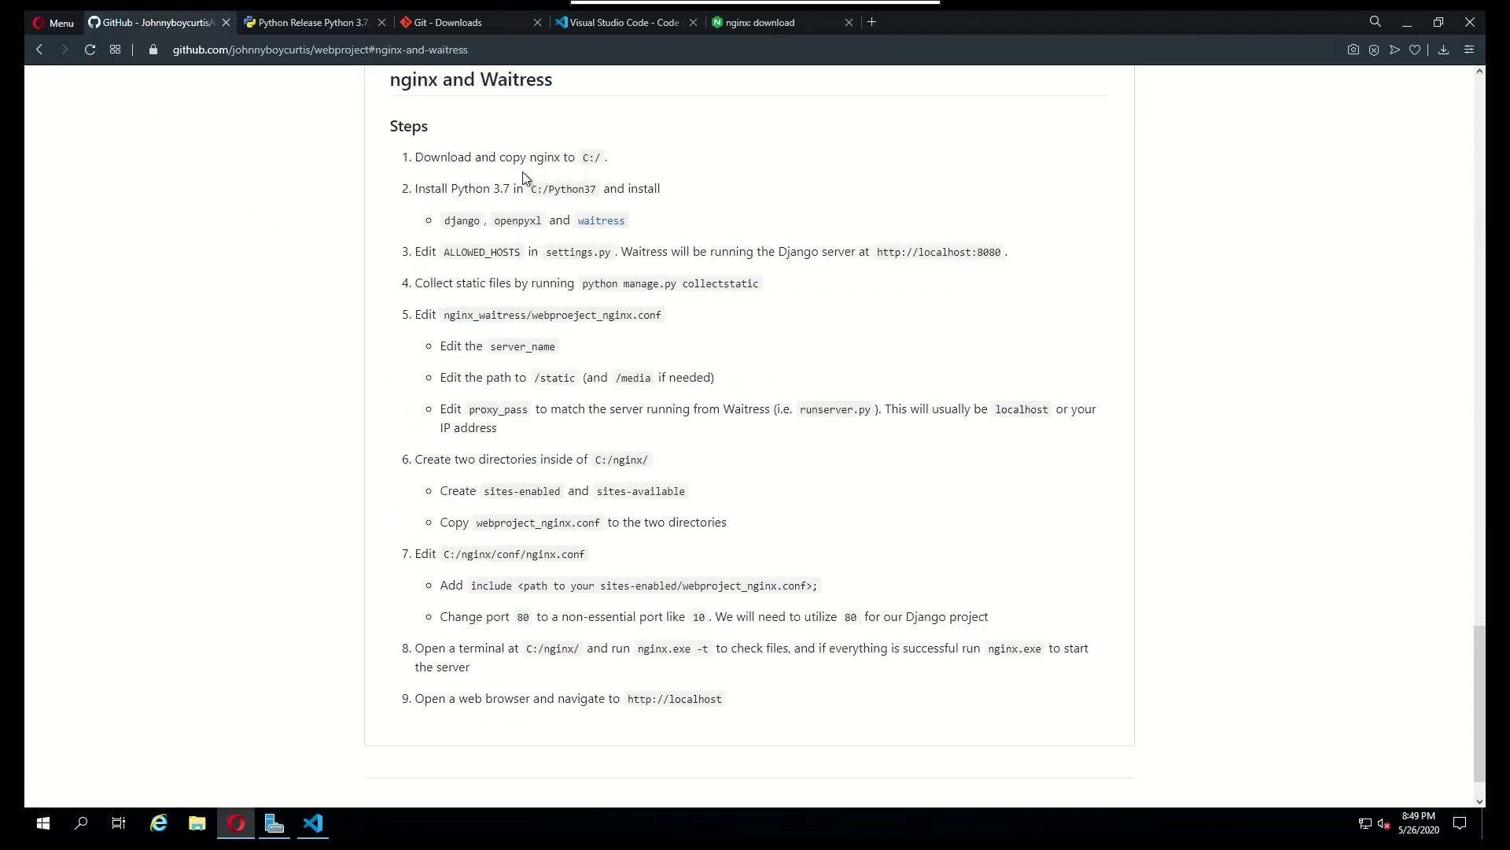
# Step: Read step 1 about copying nginx to C:/, then download nginx/Windows-1.19.0 as a zip
pyautogui.moveTo(423, 160); pyautogui.dragTo(607, 158)
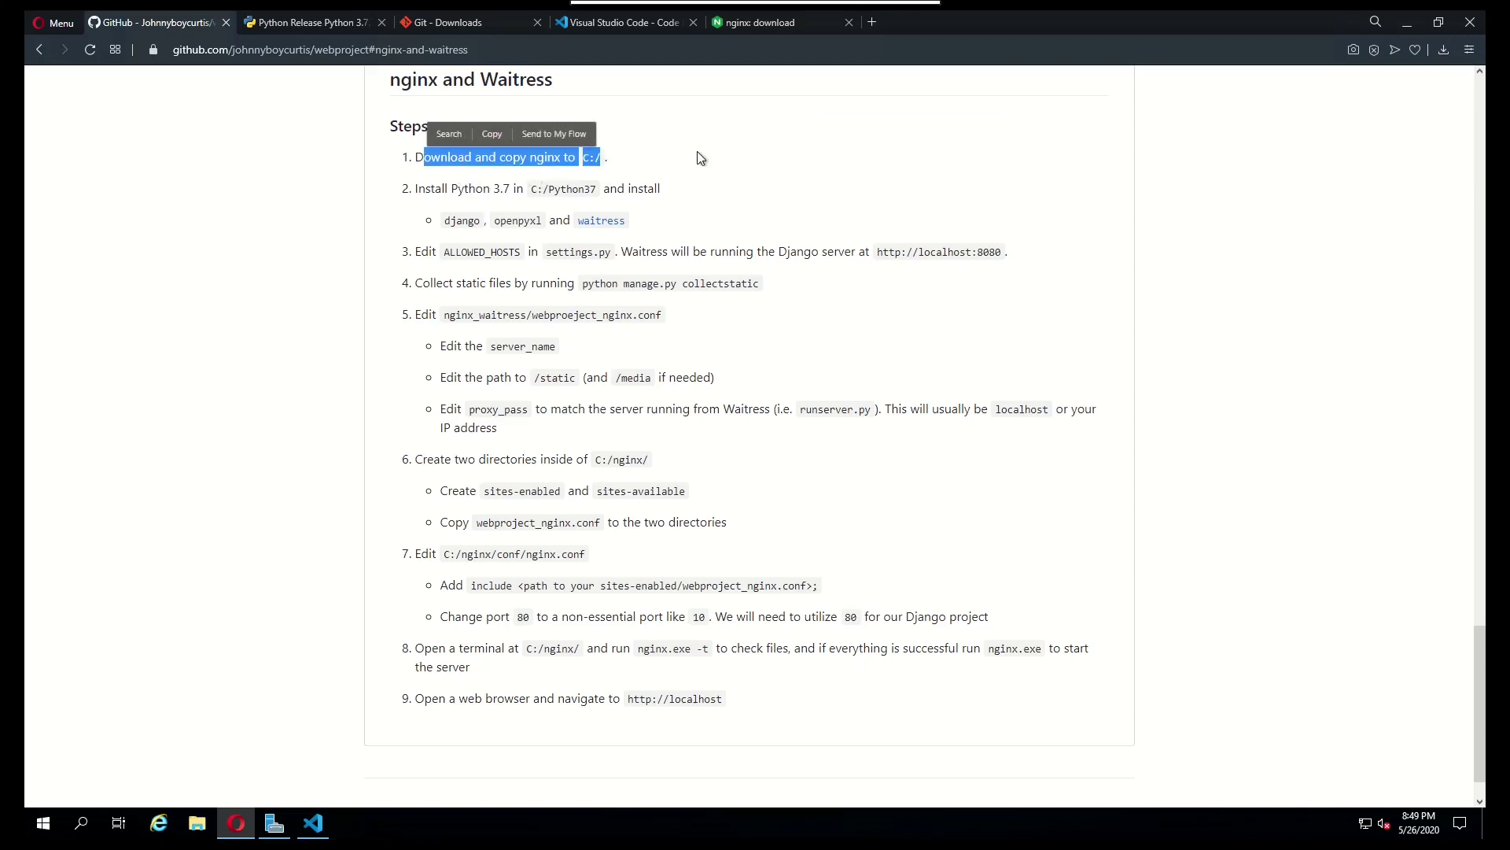
pyautogui.click(659, 159)
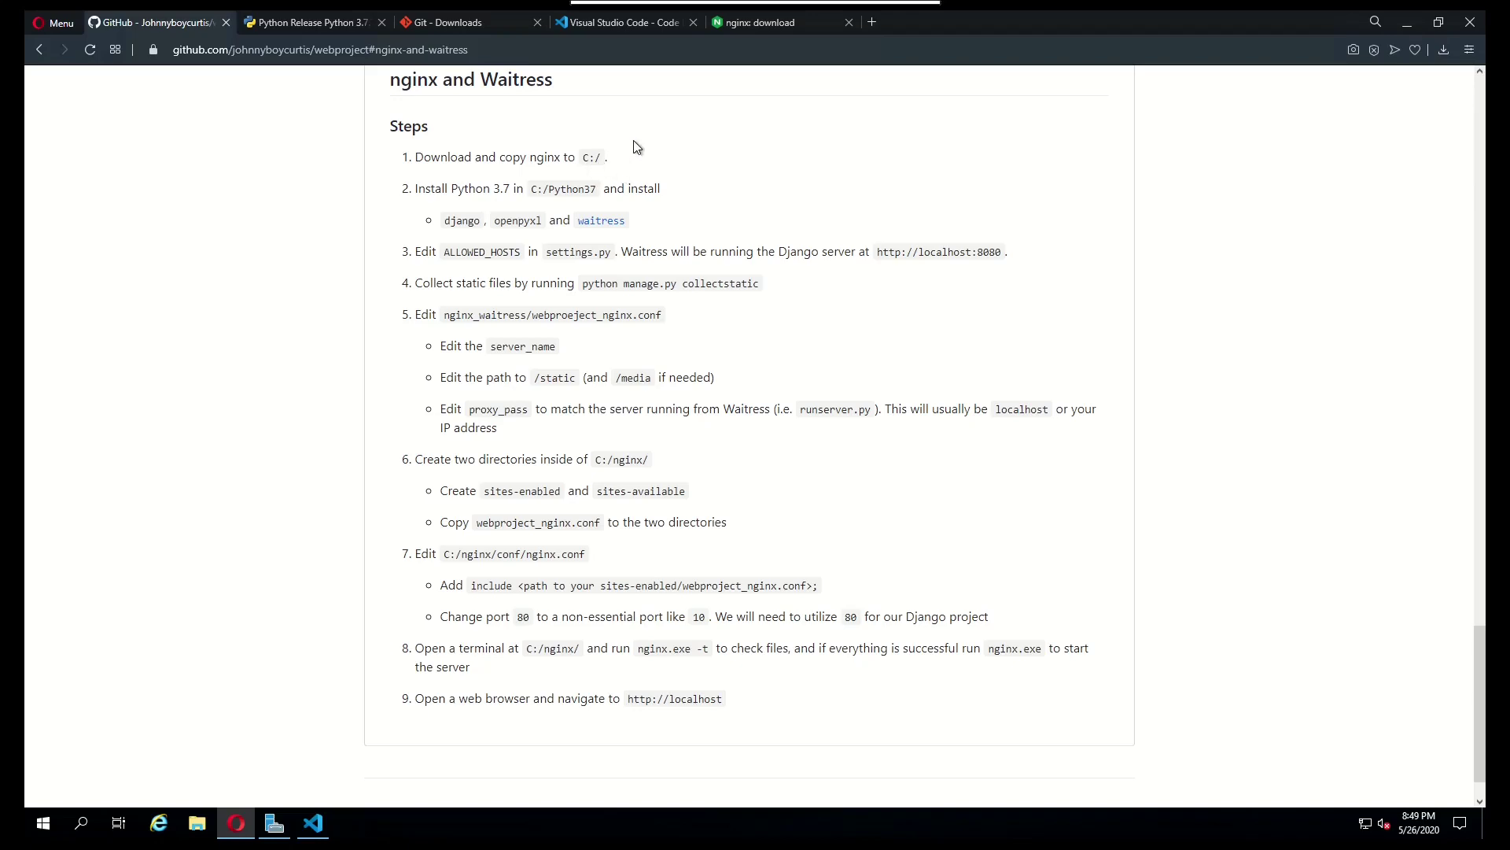
pyautogui.click(788, 21)
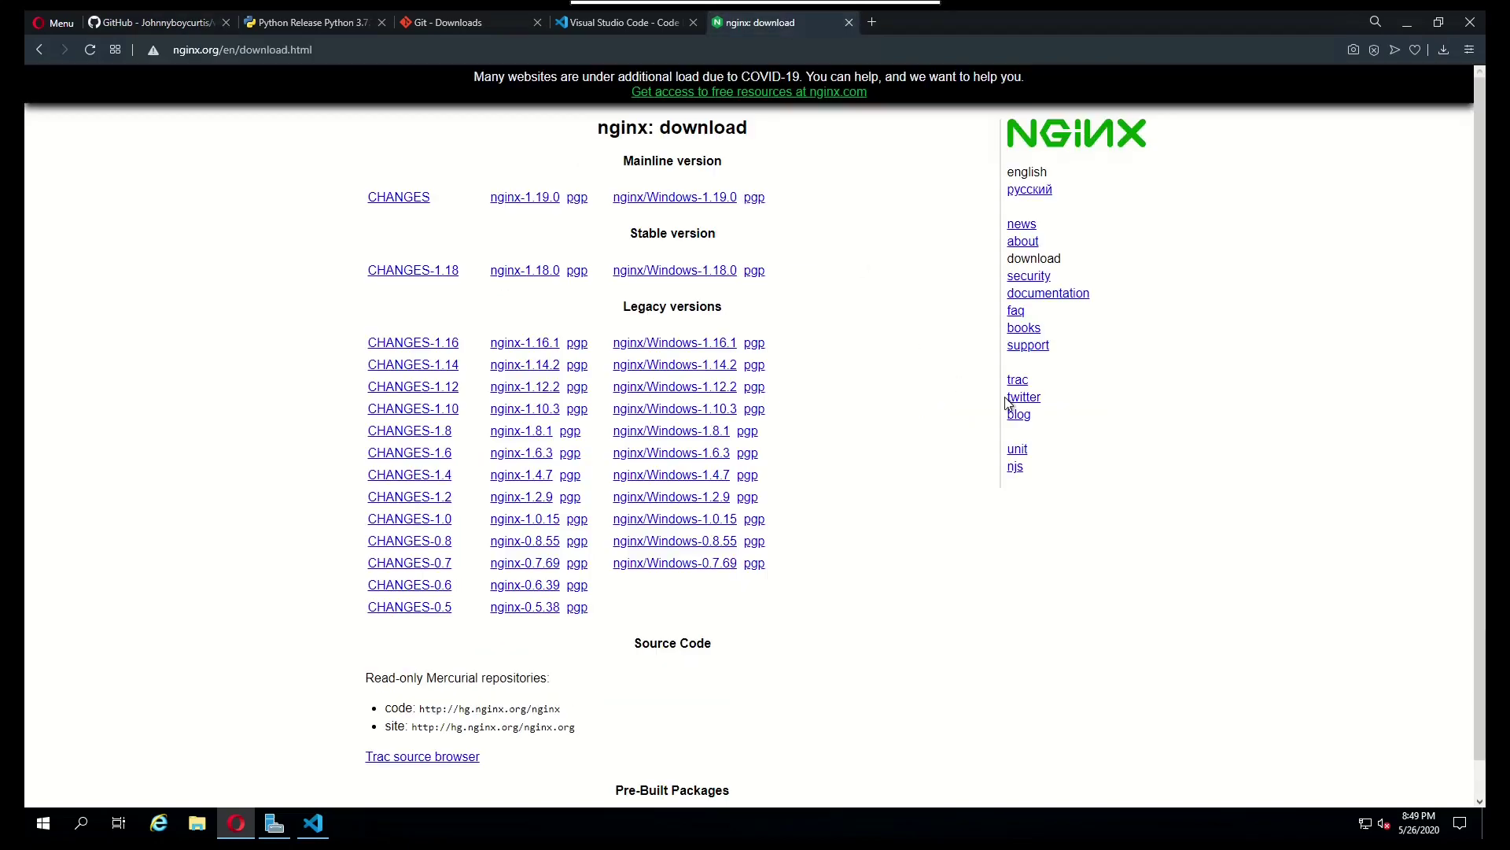
pyautogui.click(718, 203)
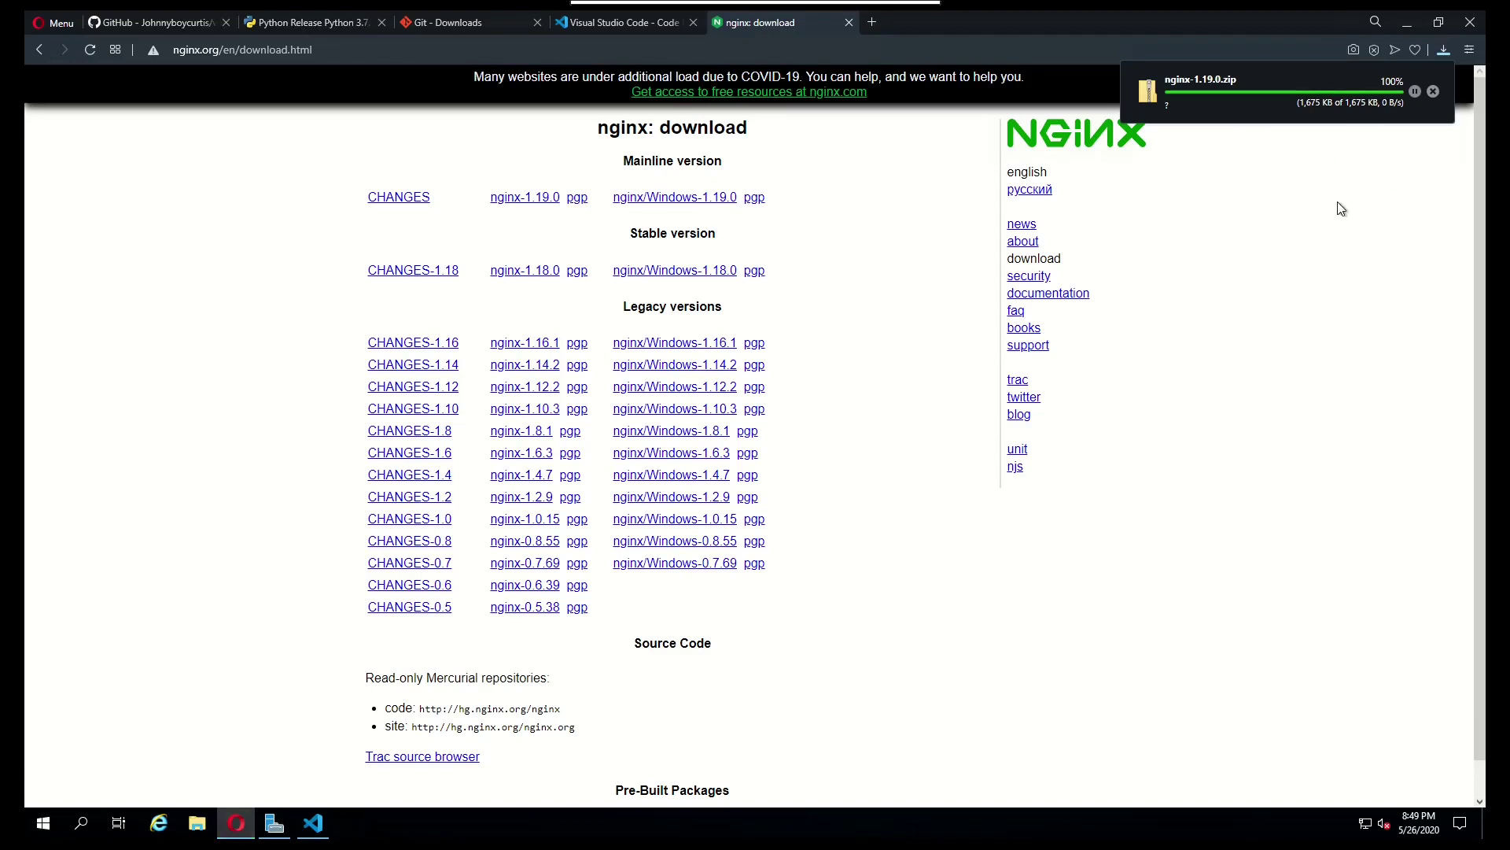
# Step: Extract all files from the downloaded nginx-1.19.0 zip
pyautogui.click(1432, 98)
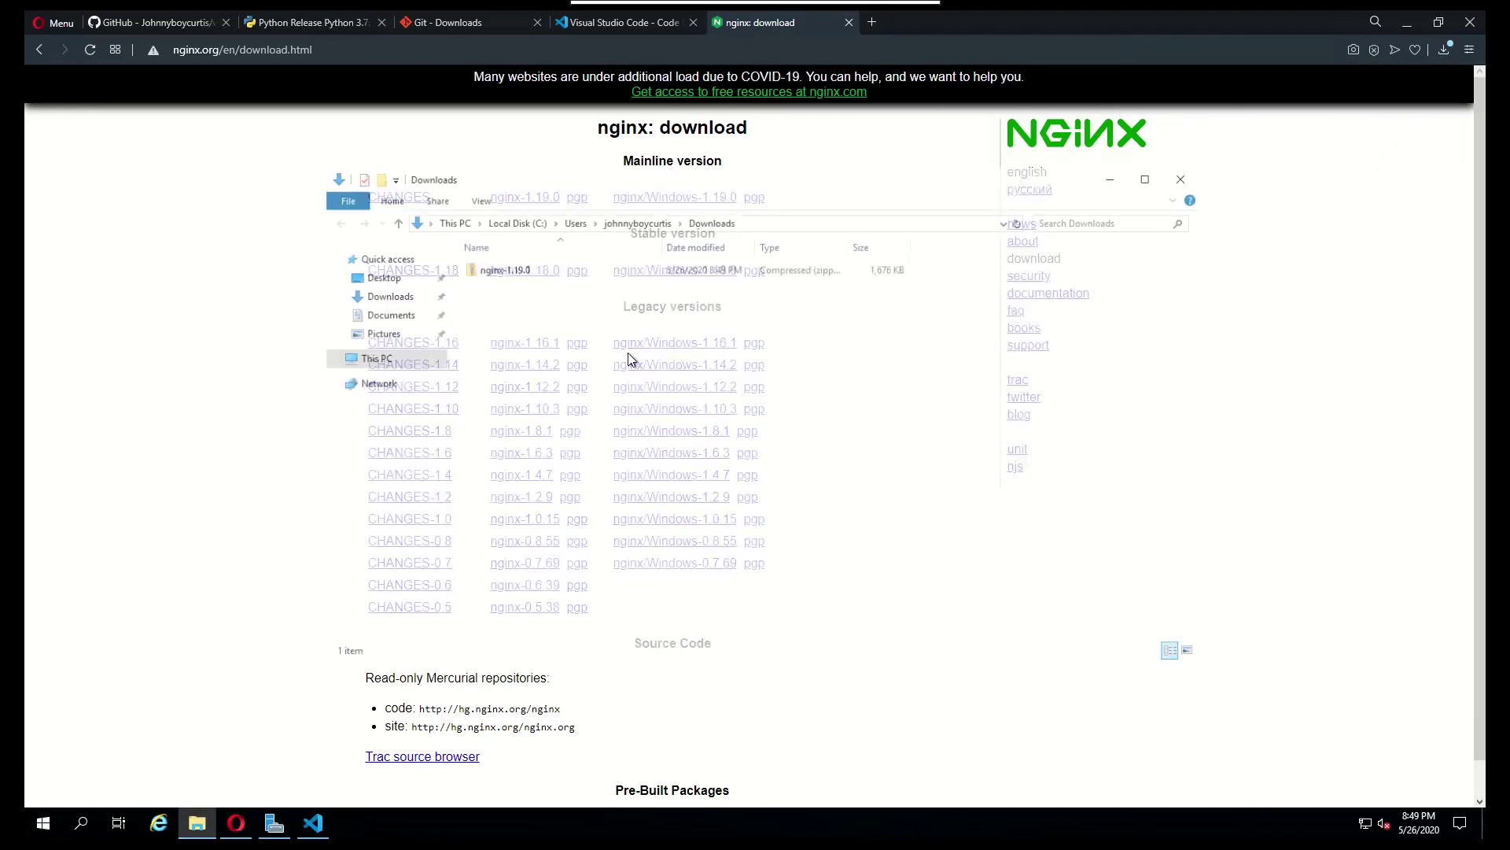
pyautogui.rightClick(489, 267)
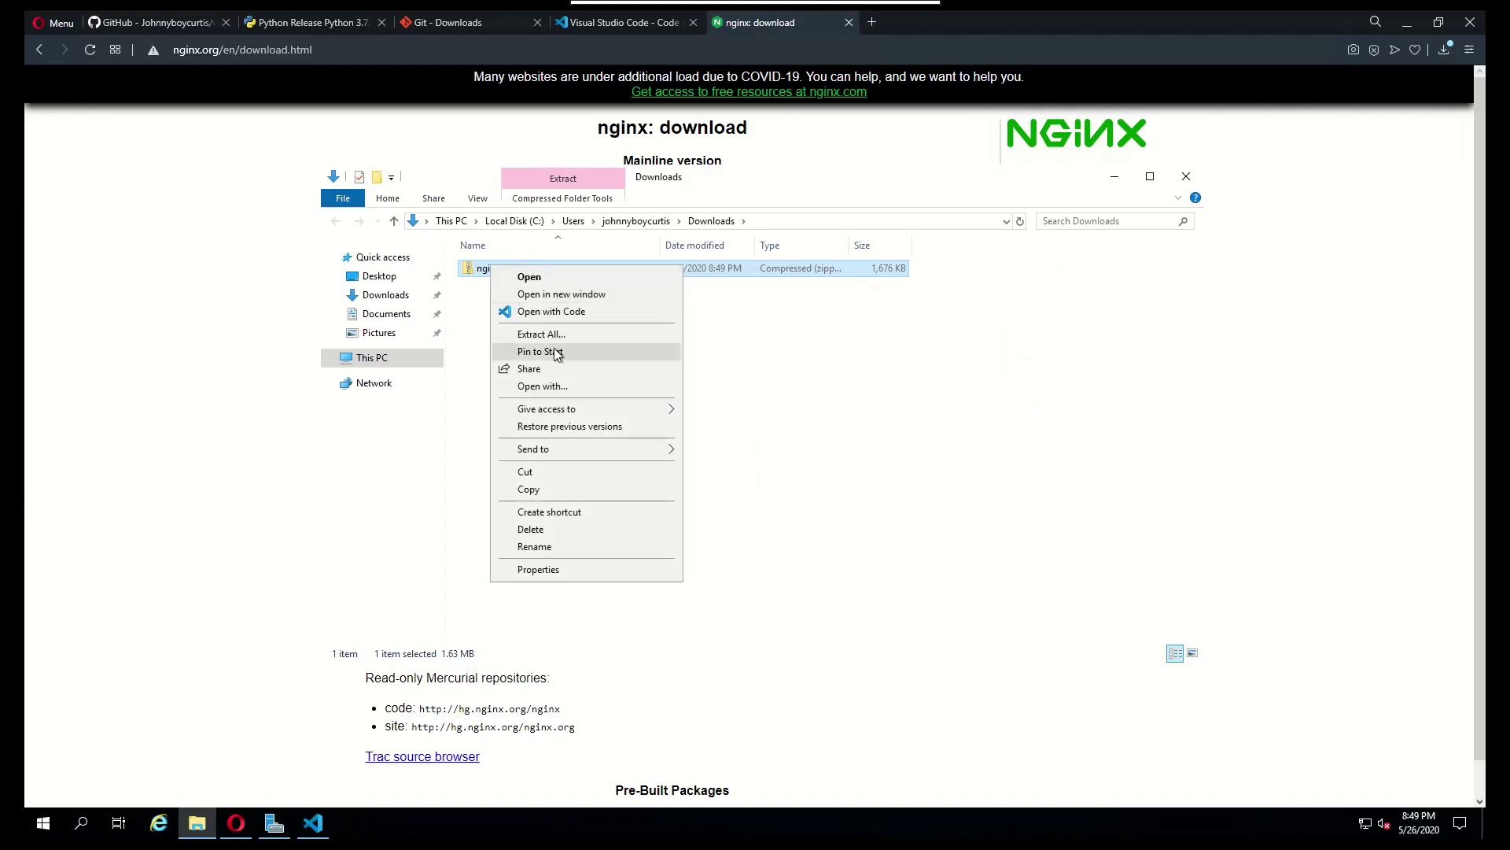
pyautogui.click(558, 335)
pyautogui.click(899, 570)
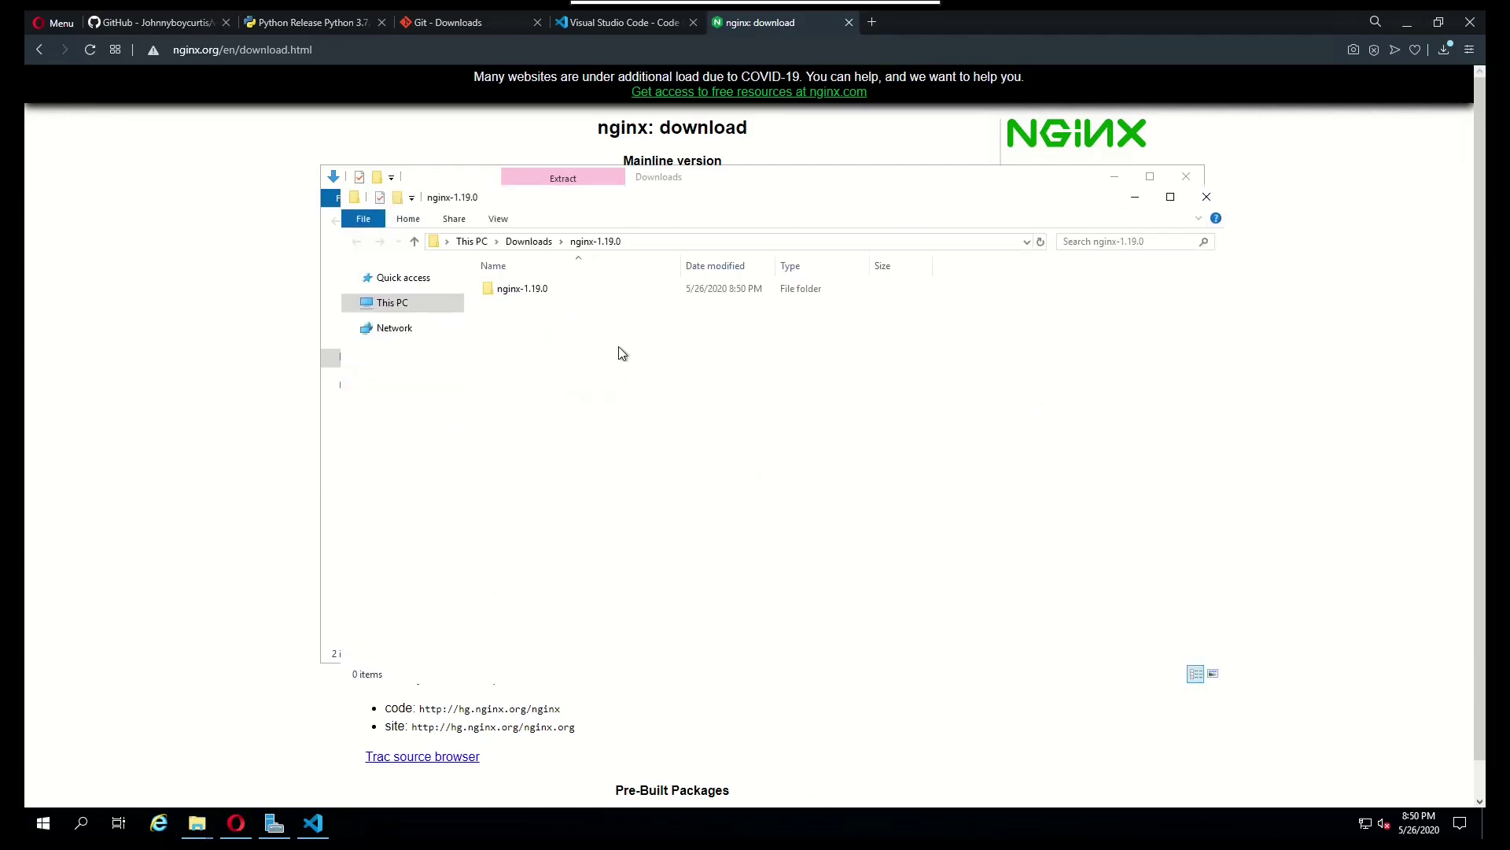
# Step: Move the extracted nginx-1.19.0 folder to the root of Local Disk (C:) and close Explorer
pyautogui.rightClick(538, 289)
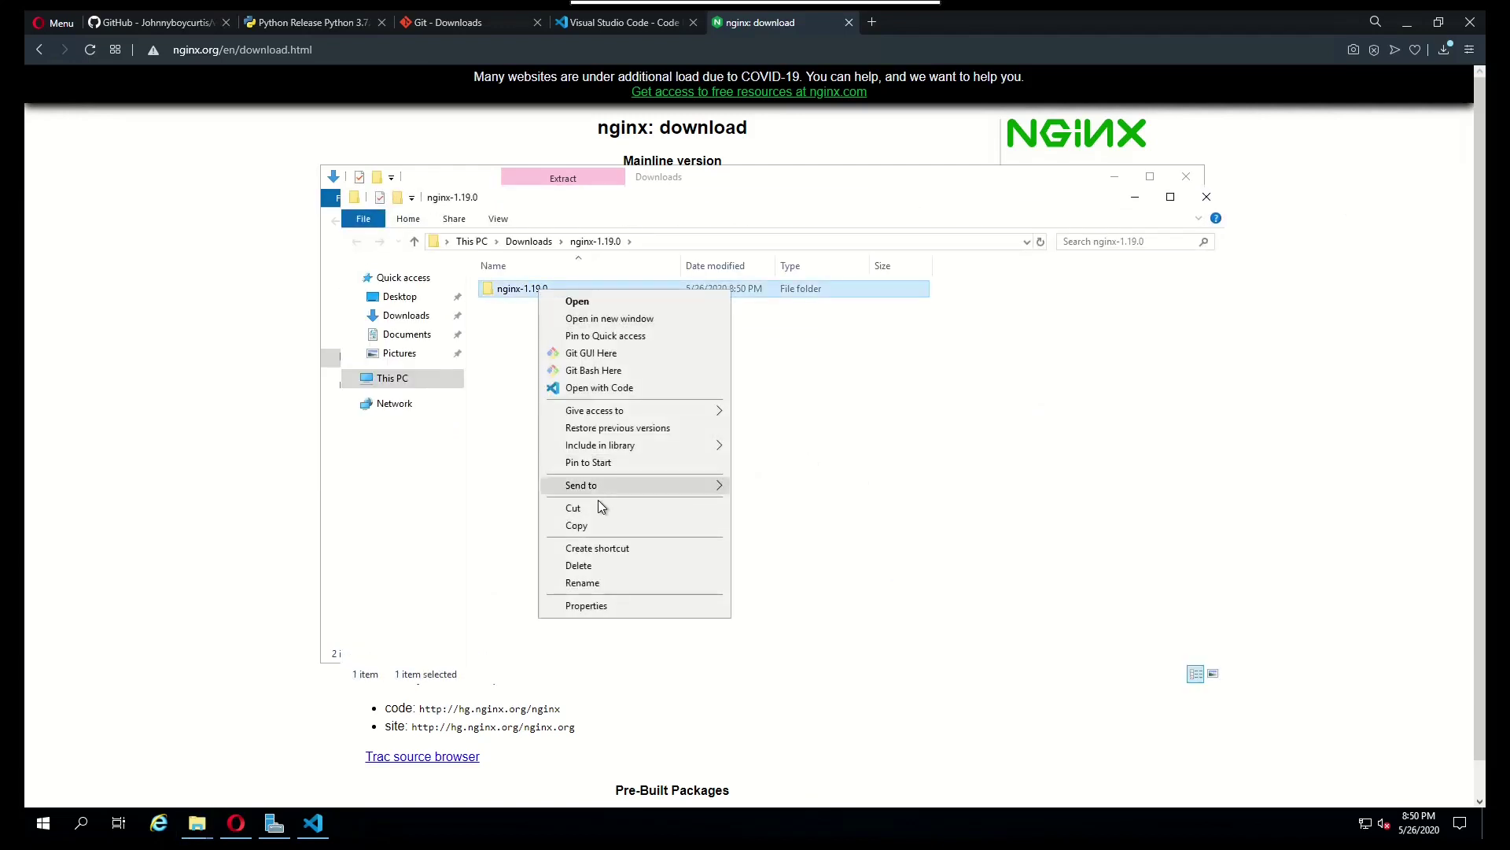
pyautogui.click(602, 512)
pyautogui.click(386, 381)
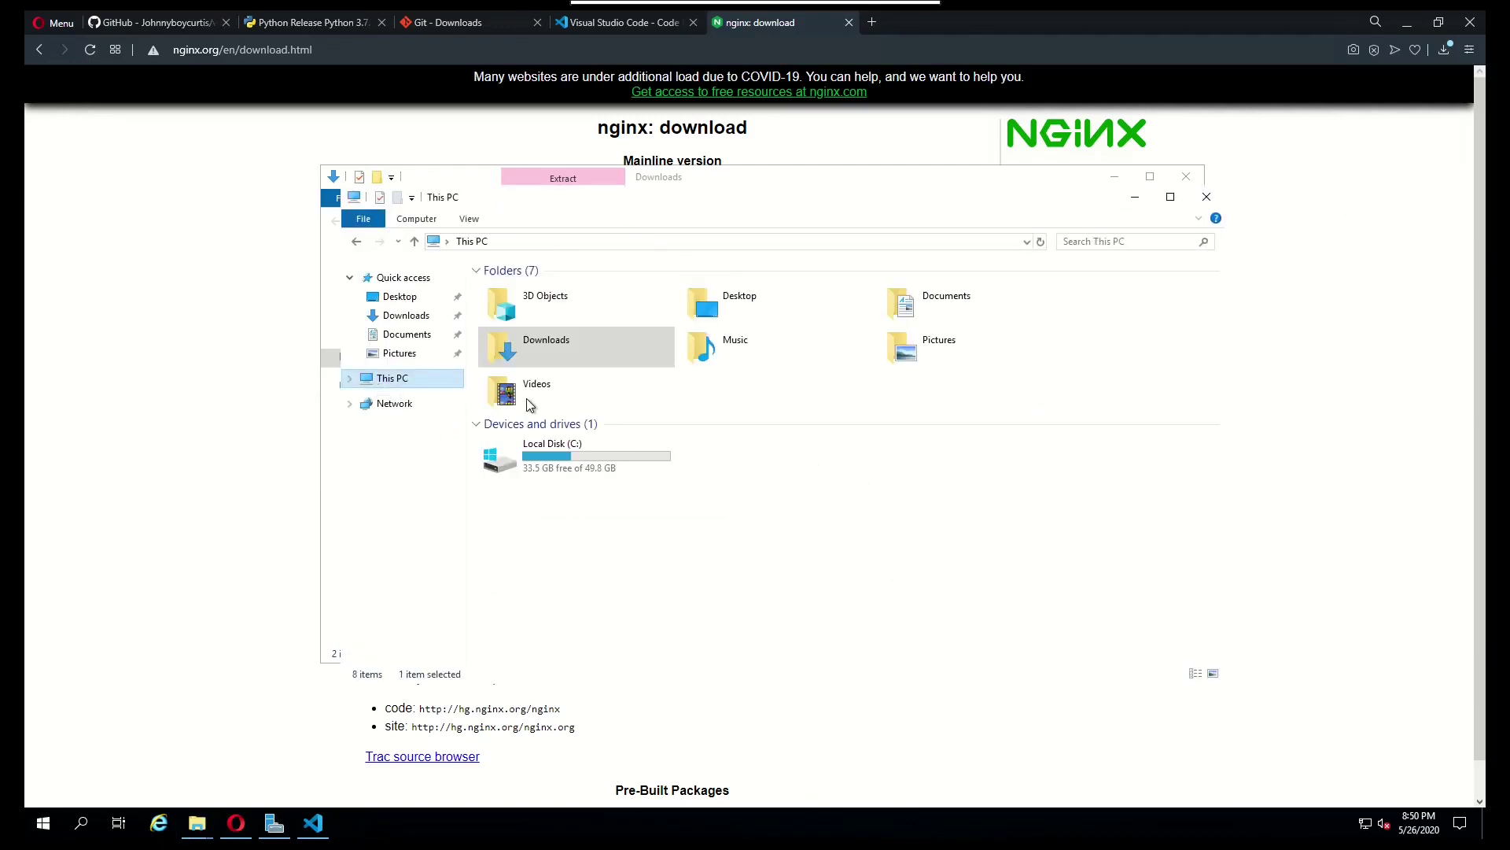
pyautogui.doubleClick(582, 457)
pyautogui.rightClick(605, 442)
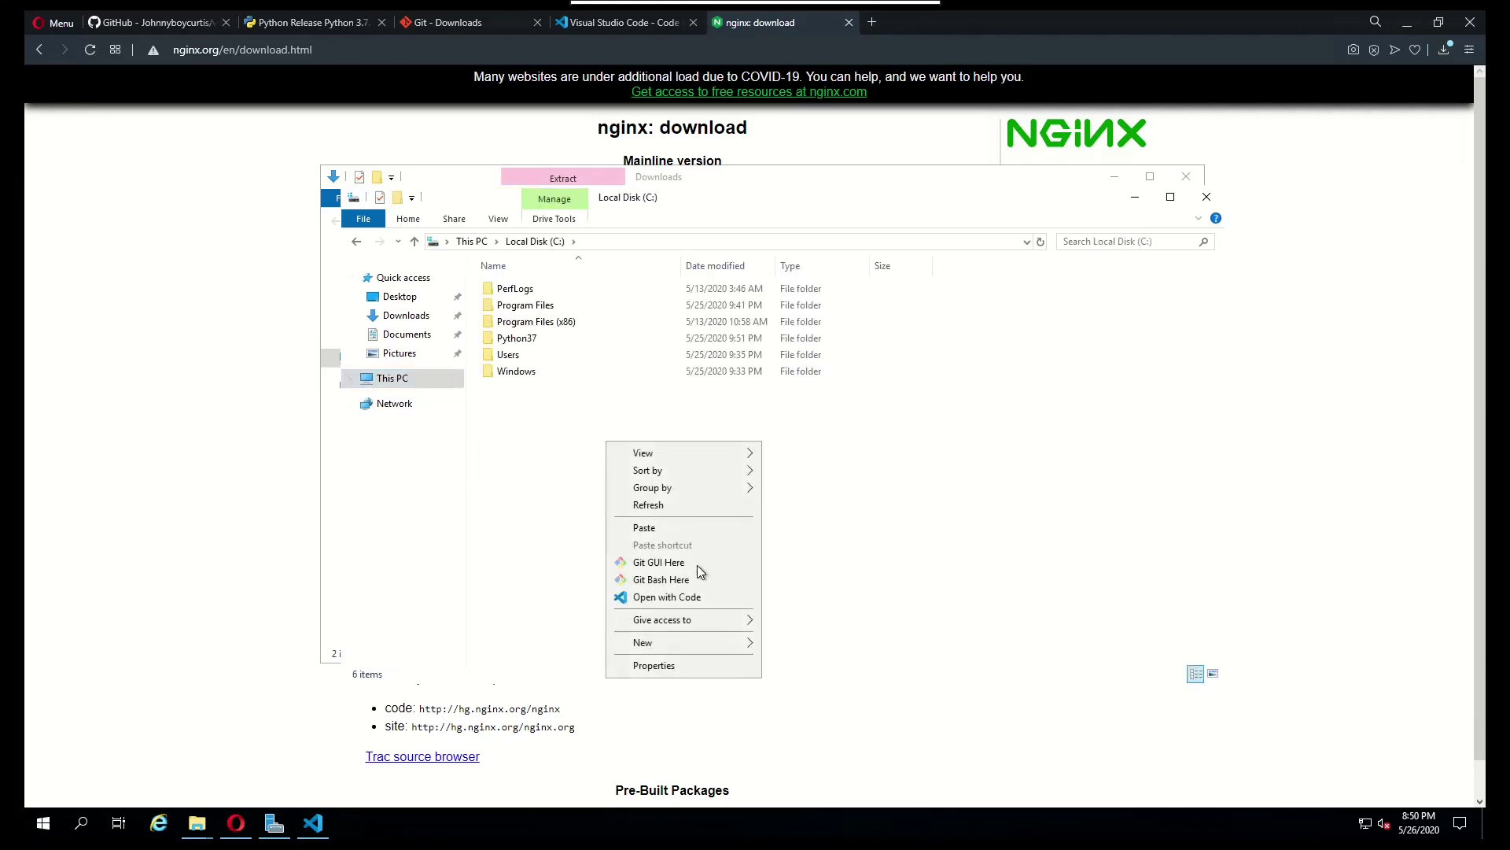
pyautogui.click(689, 527)
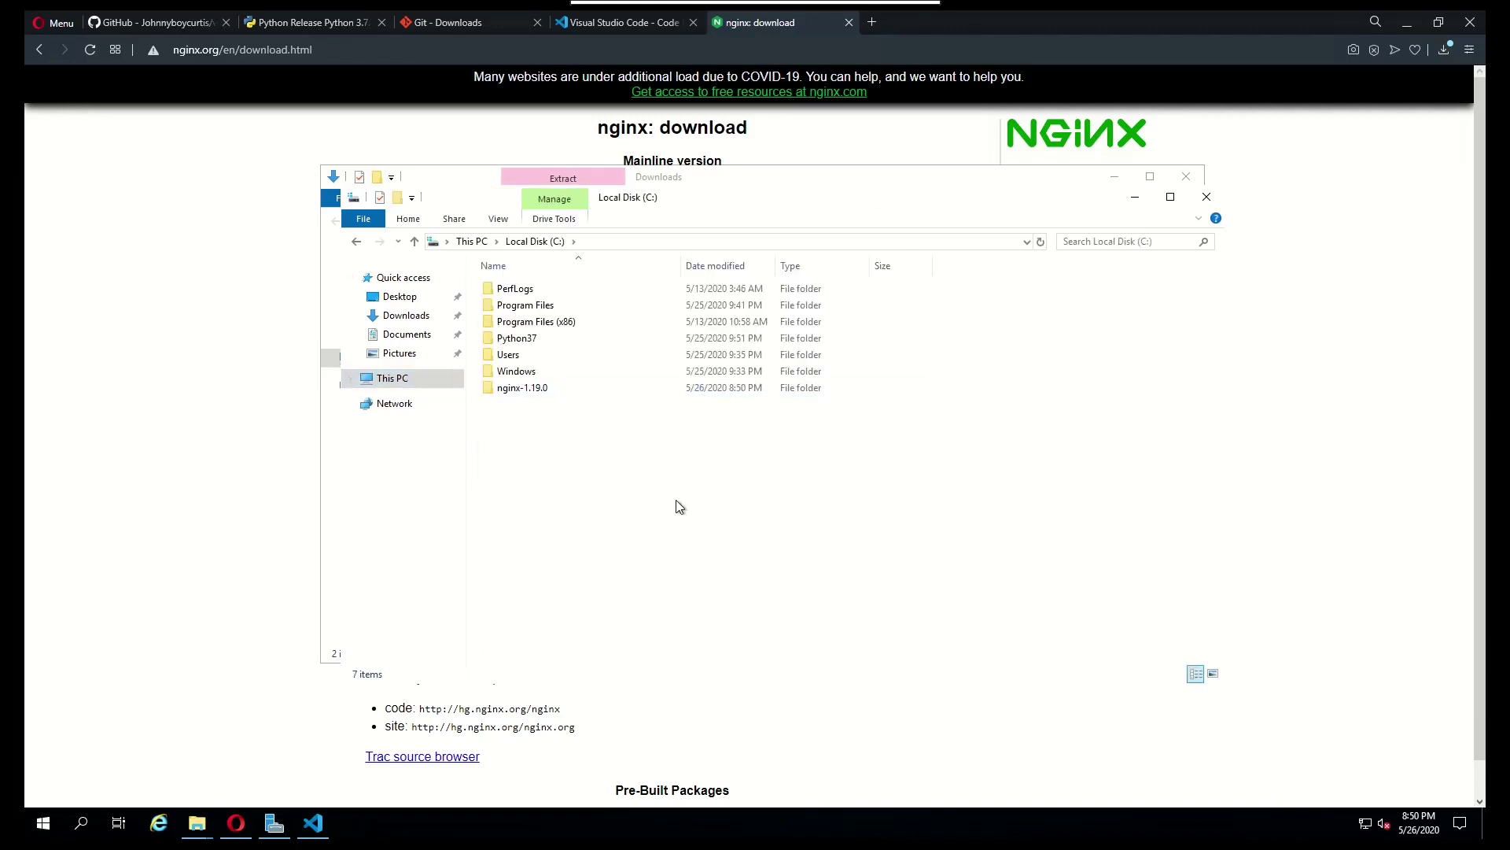
pyautogui.click(1209, 202)
# Step: Close Downloads and read and copy step 2 about installing Python 3.7
pyautogui.click(1280, 156)
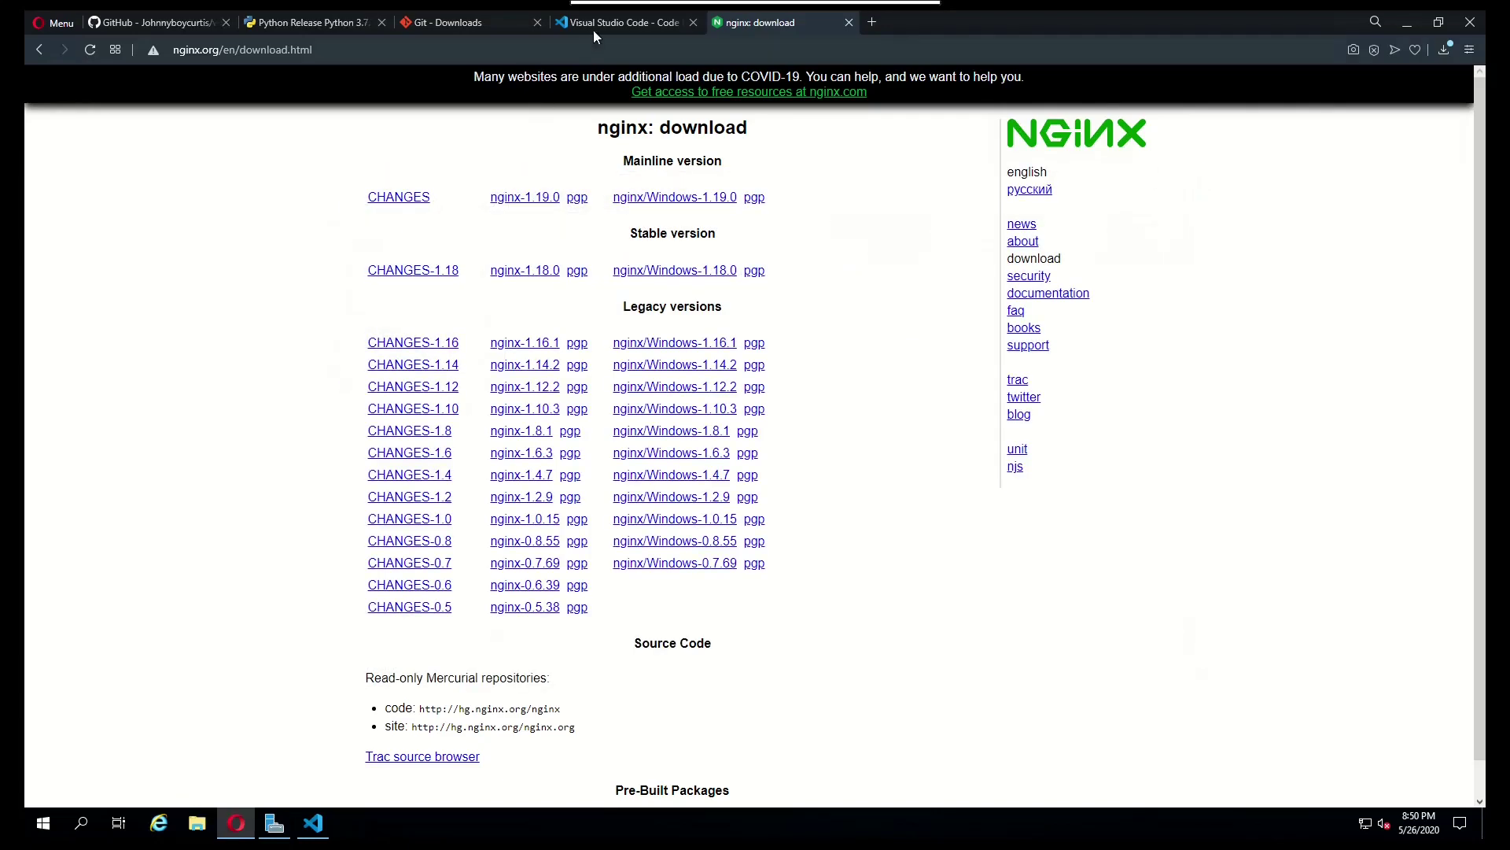
pyautogui.click(176, 22)
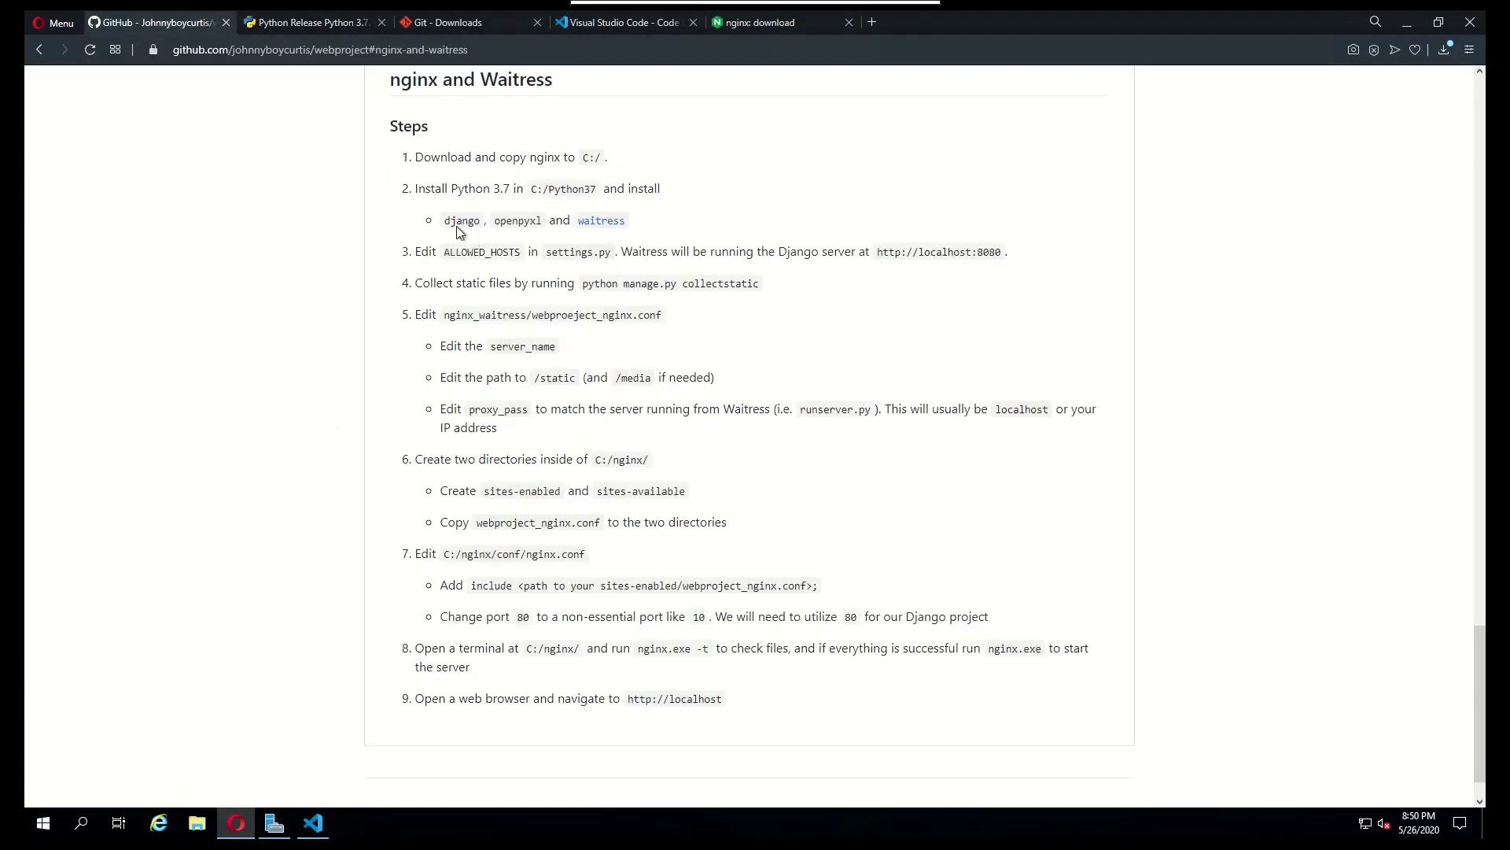
pyautogui.moveTo(591, 191); pyautogui.dragTo(667, 187)
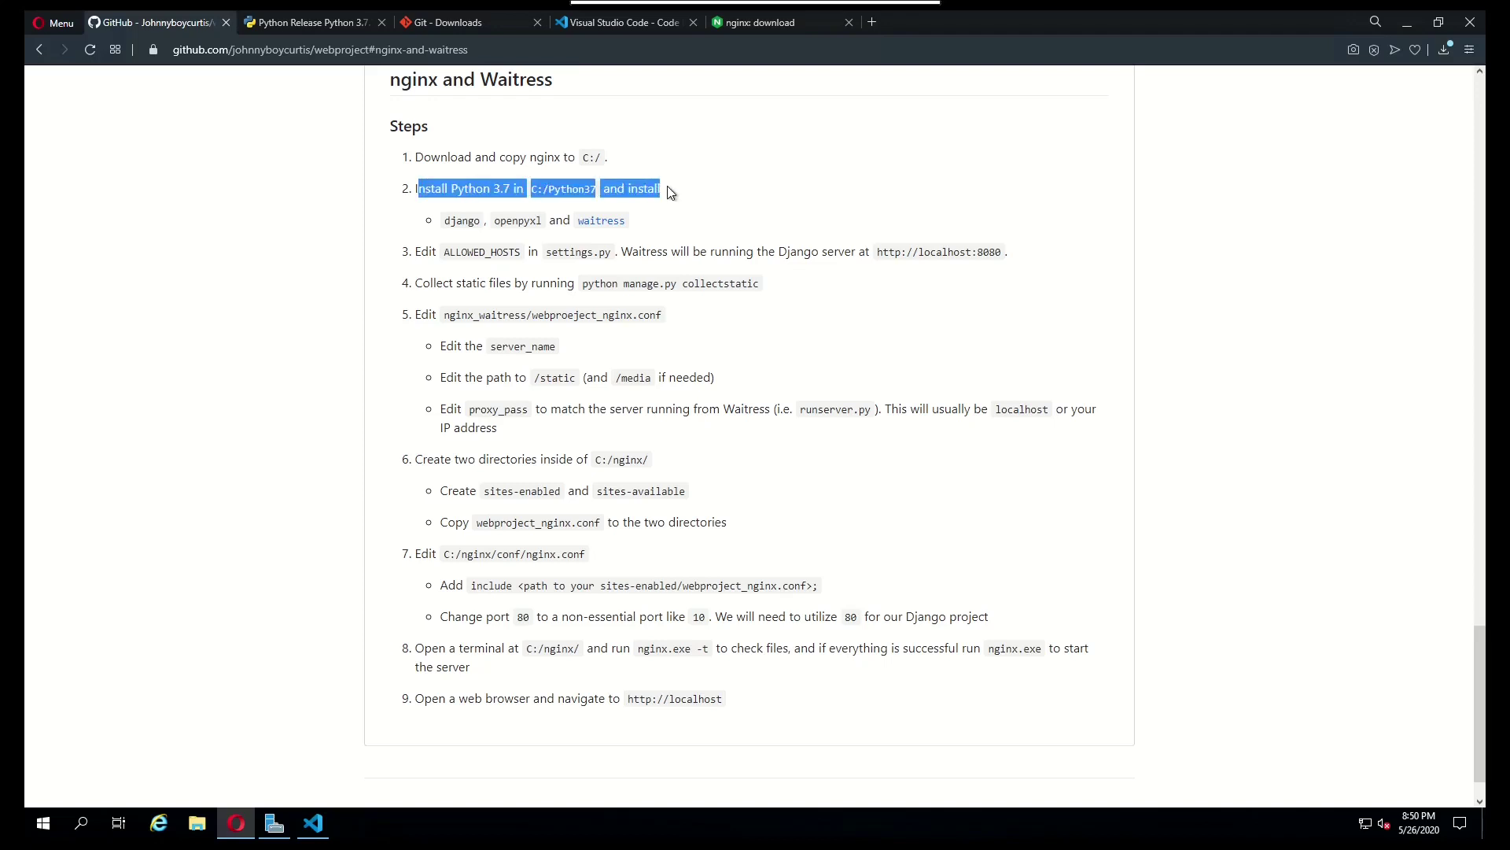
pyautogui.hotkey('ctrl', 'c')
pyautogui.click(654, 220)
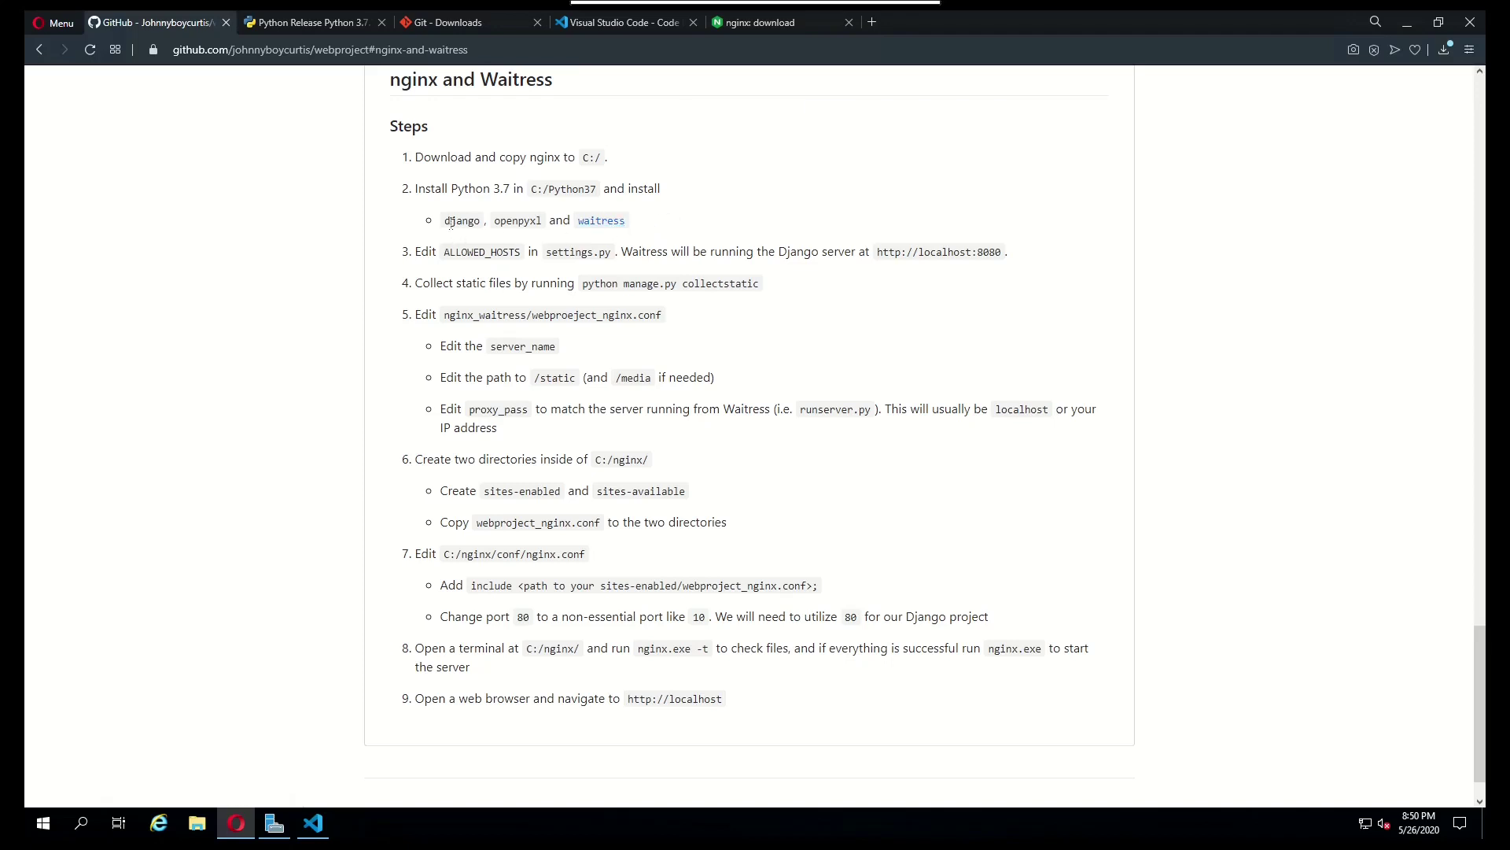
# Step: Review the django package list and step 3 about editing ALLOWED_HOSTS
pyautogui.moveTo(451, 223); pyautogui.dragTo(690, 233)
pyautogui.click(685, 234)
pyautogui.moveTo(501, 253); pyautogui.dragTo(600, 254)
pyautogui.click(601, 254)
# Step: Maximize VS Code, close install_requirements.bat and open webproject/settings.py
pyautogui.click(313, 823)
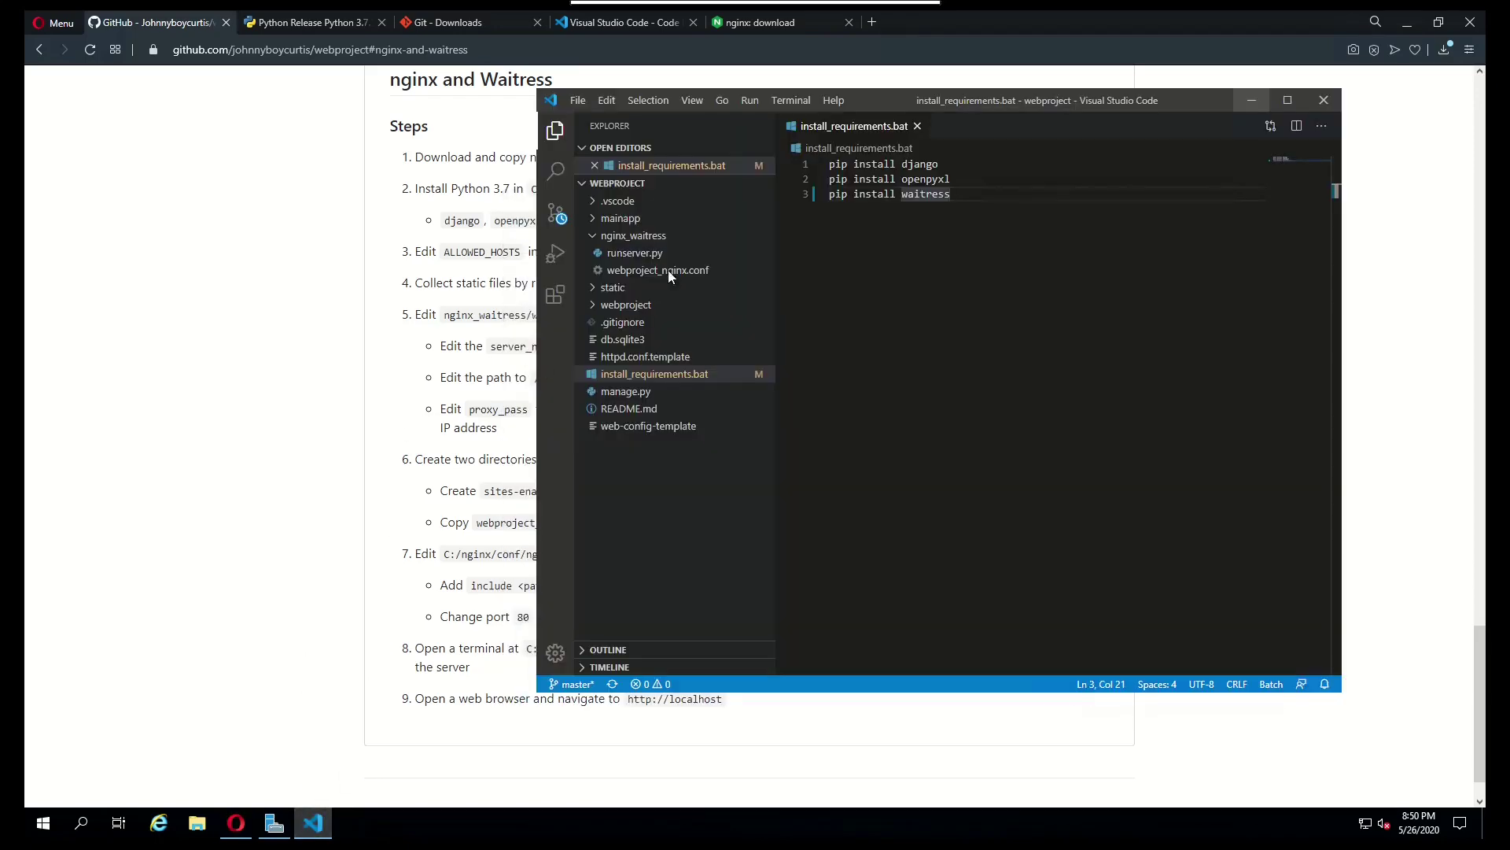
pyautogui.doubleClick(960, 101)
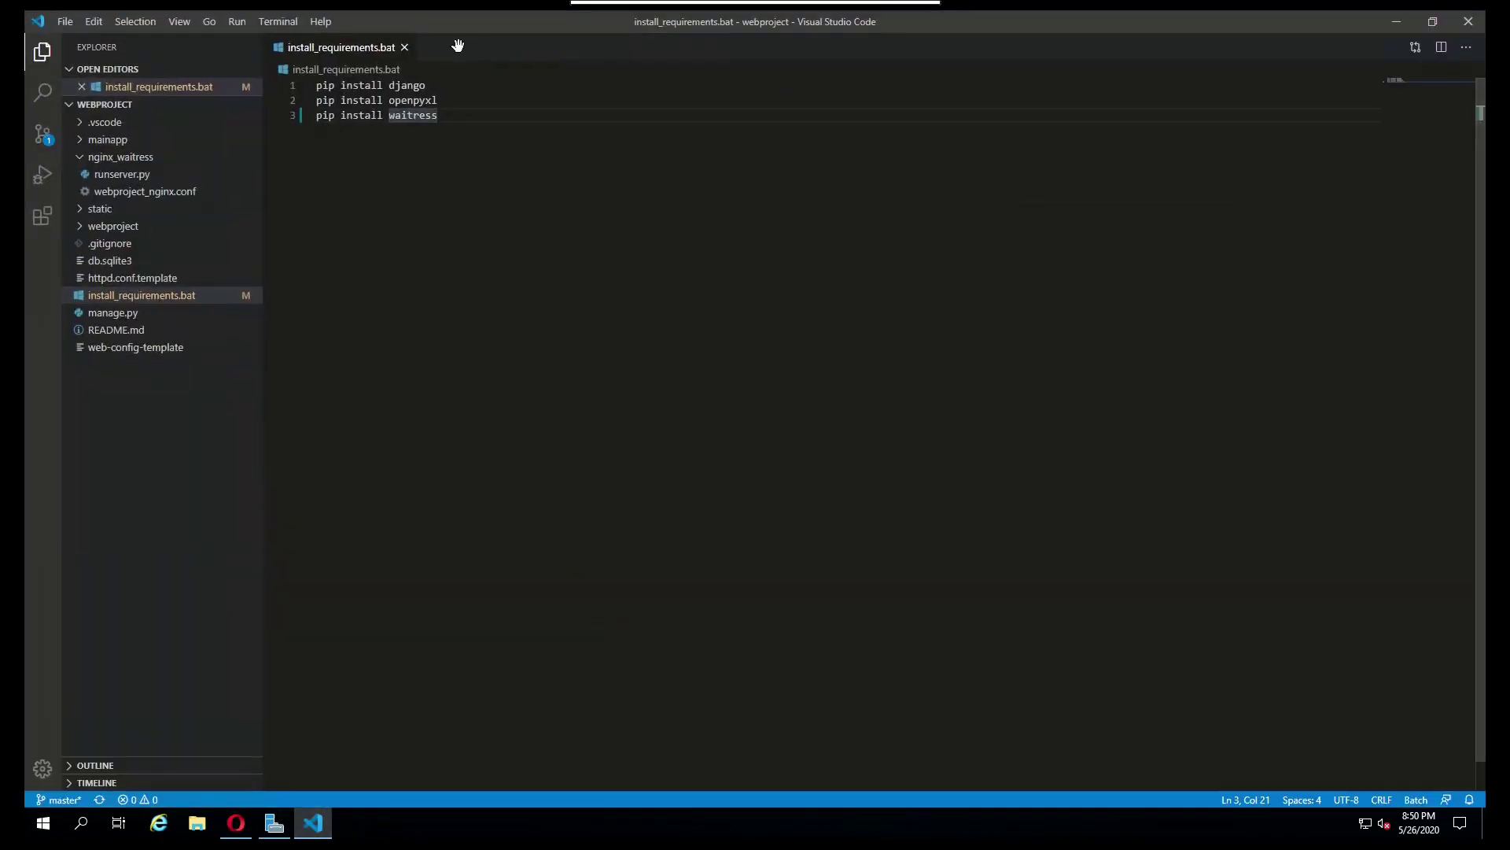
pyautogui.click(405, 48)
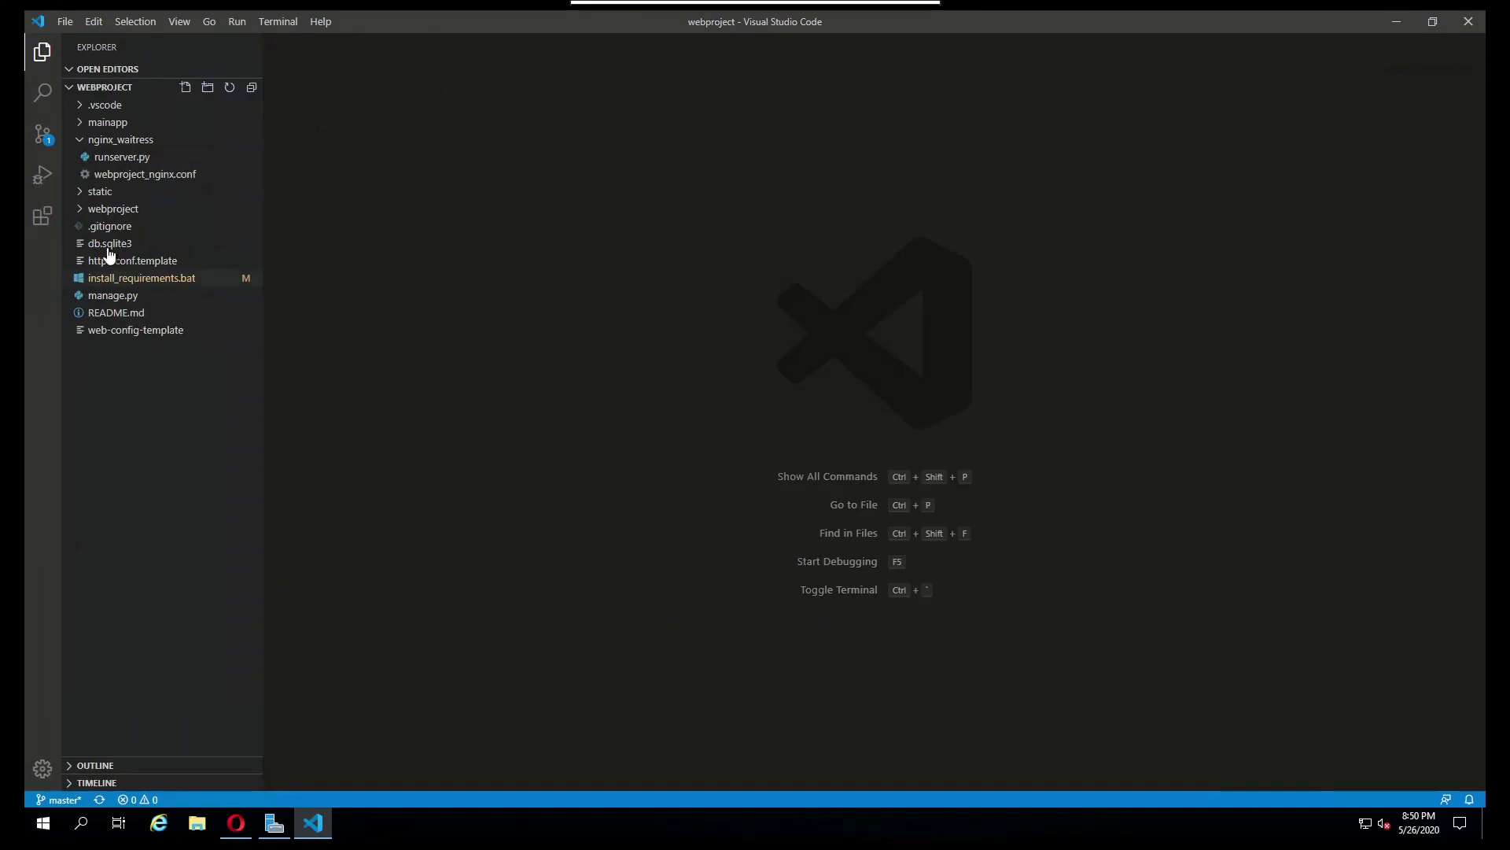
pyautogui.click(78, 142)
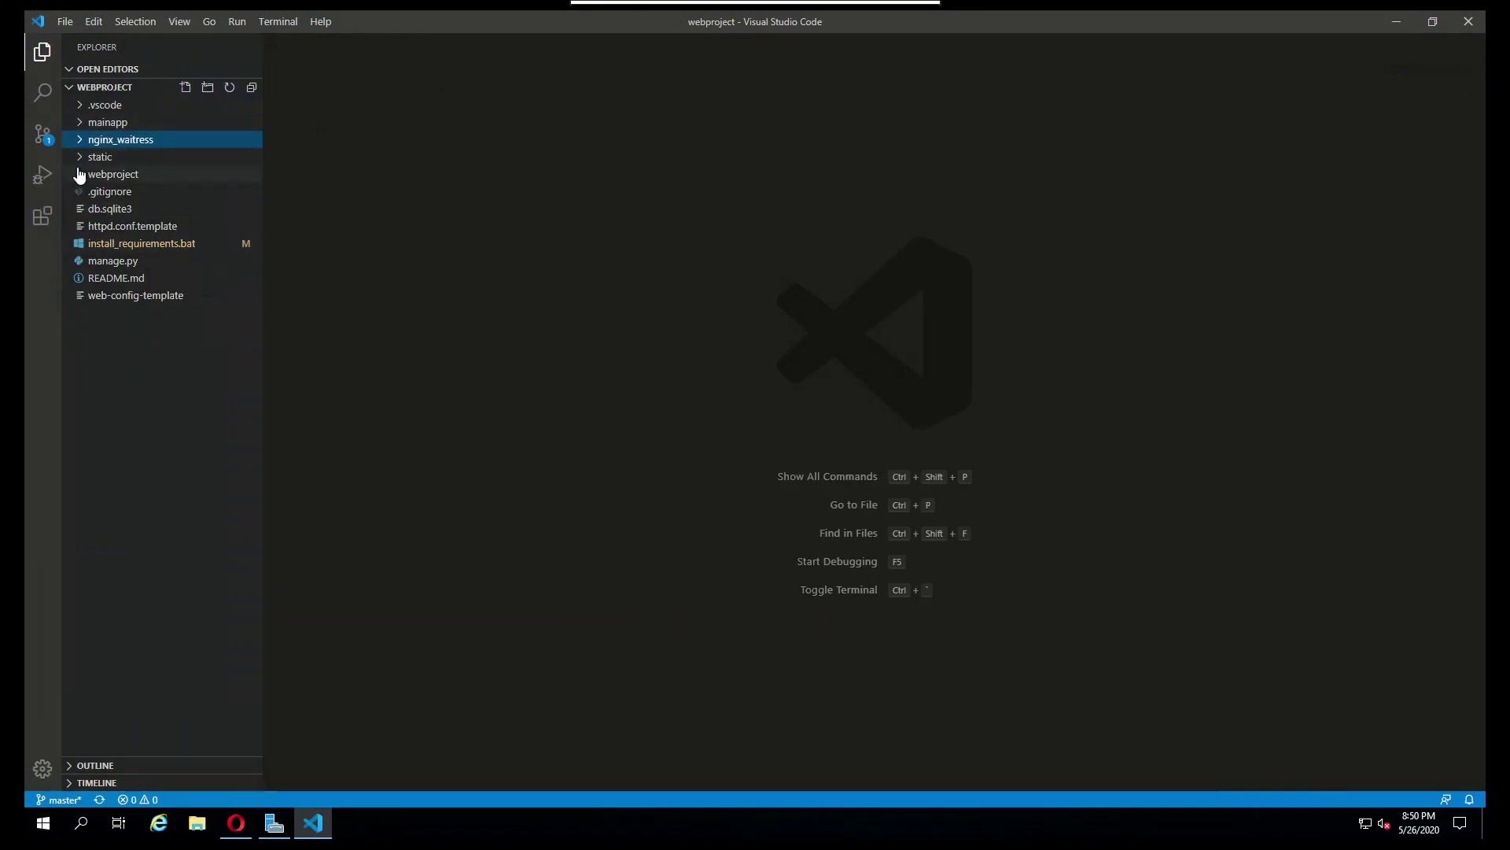
pyautogui.click(80, 175)
pyautogui.click(123, 249)
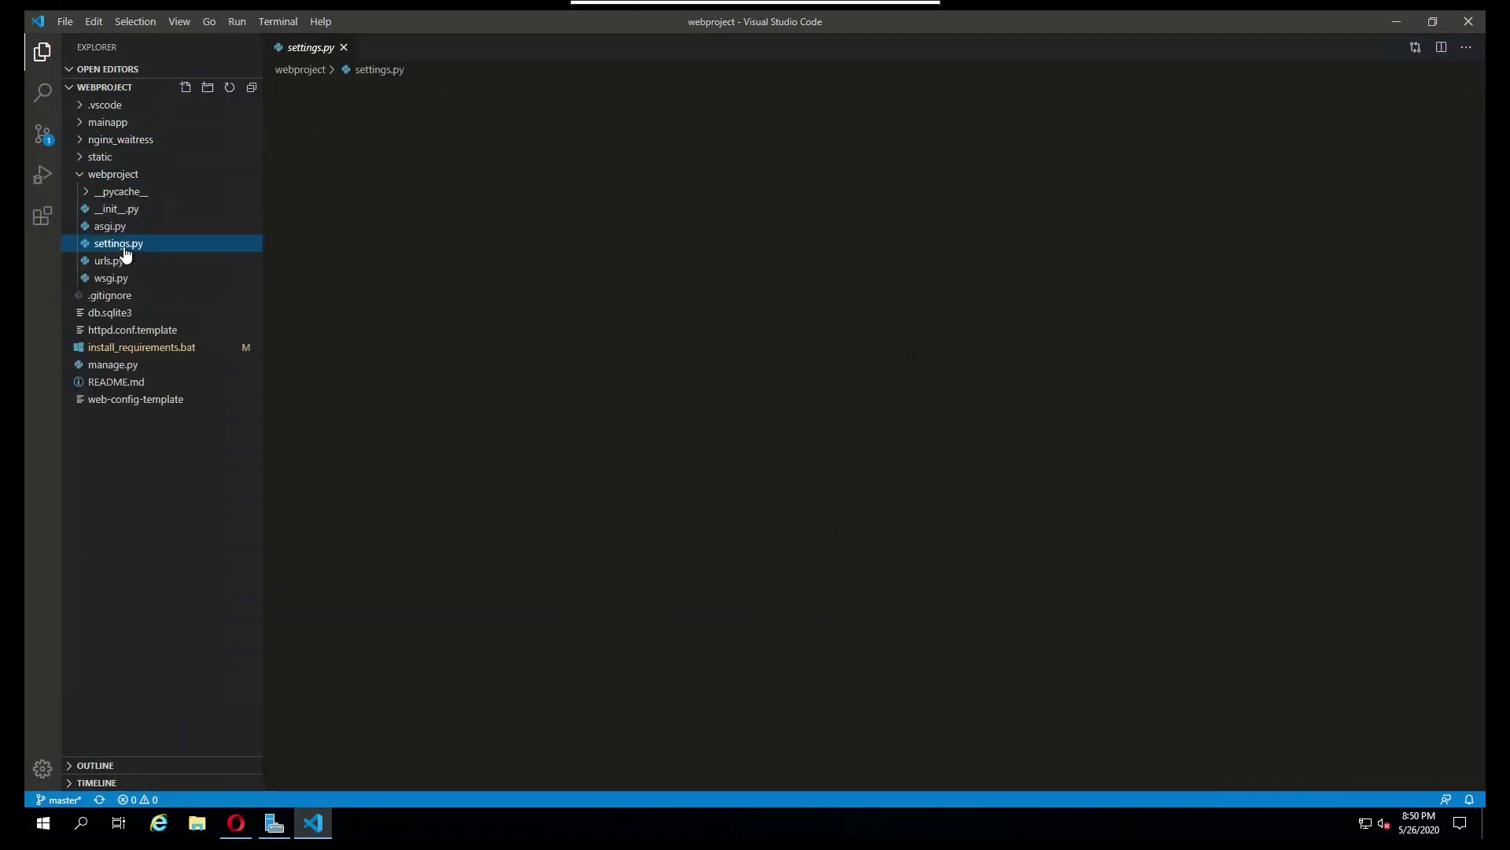
# Step: Change DEBUG from True to False on line 26 and save settings.py
pyautogui.scroll(13, 668, 336)
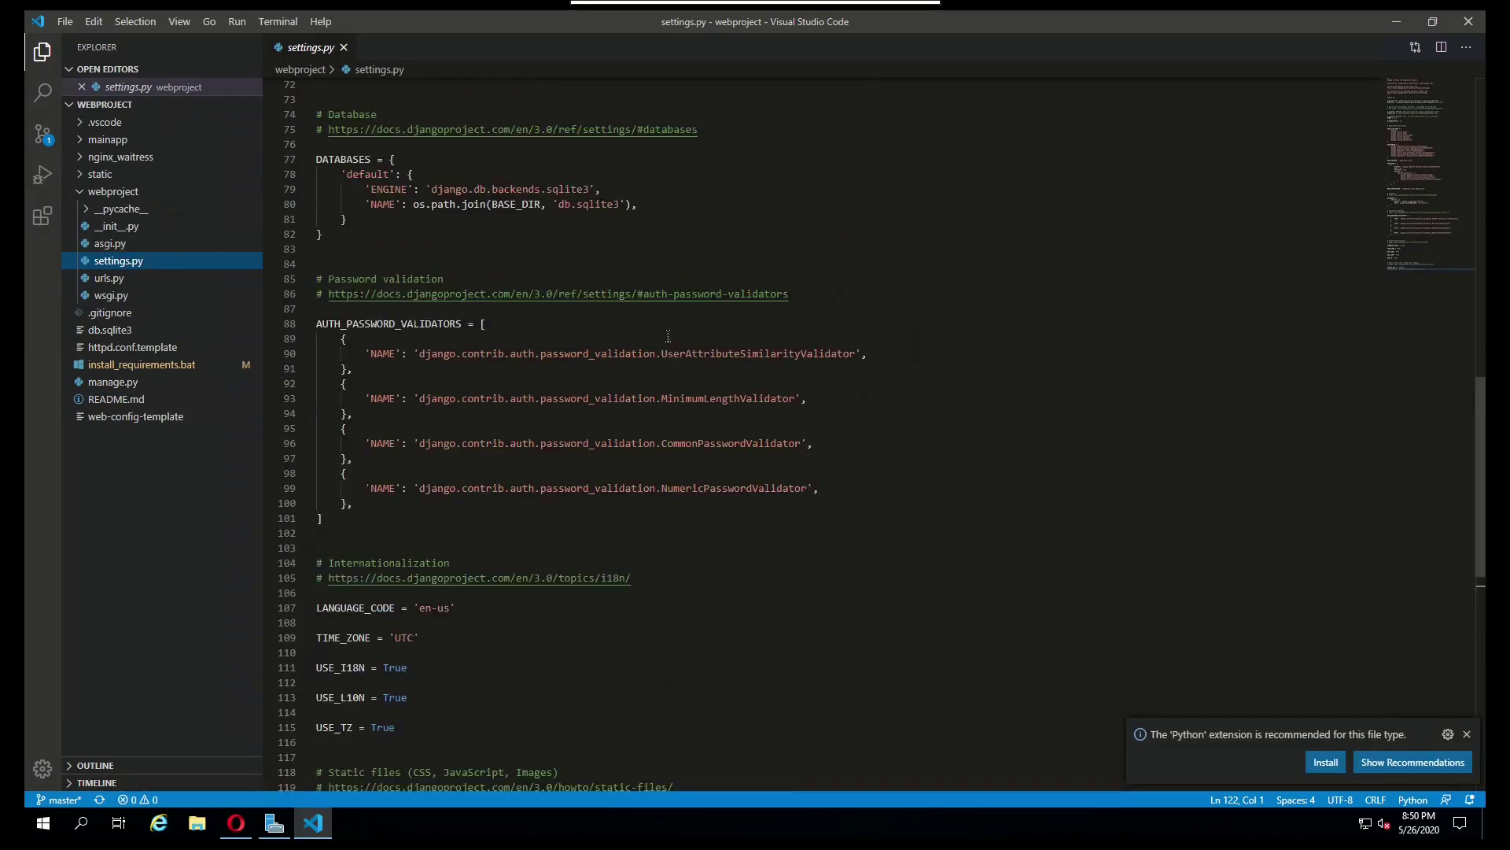
pyautogui.scroll(17, 668, 336)
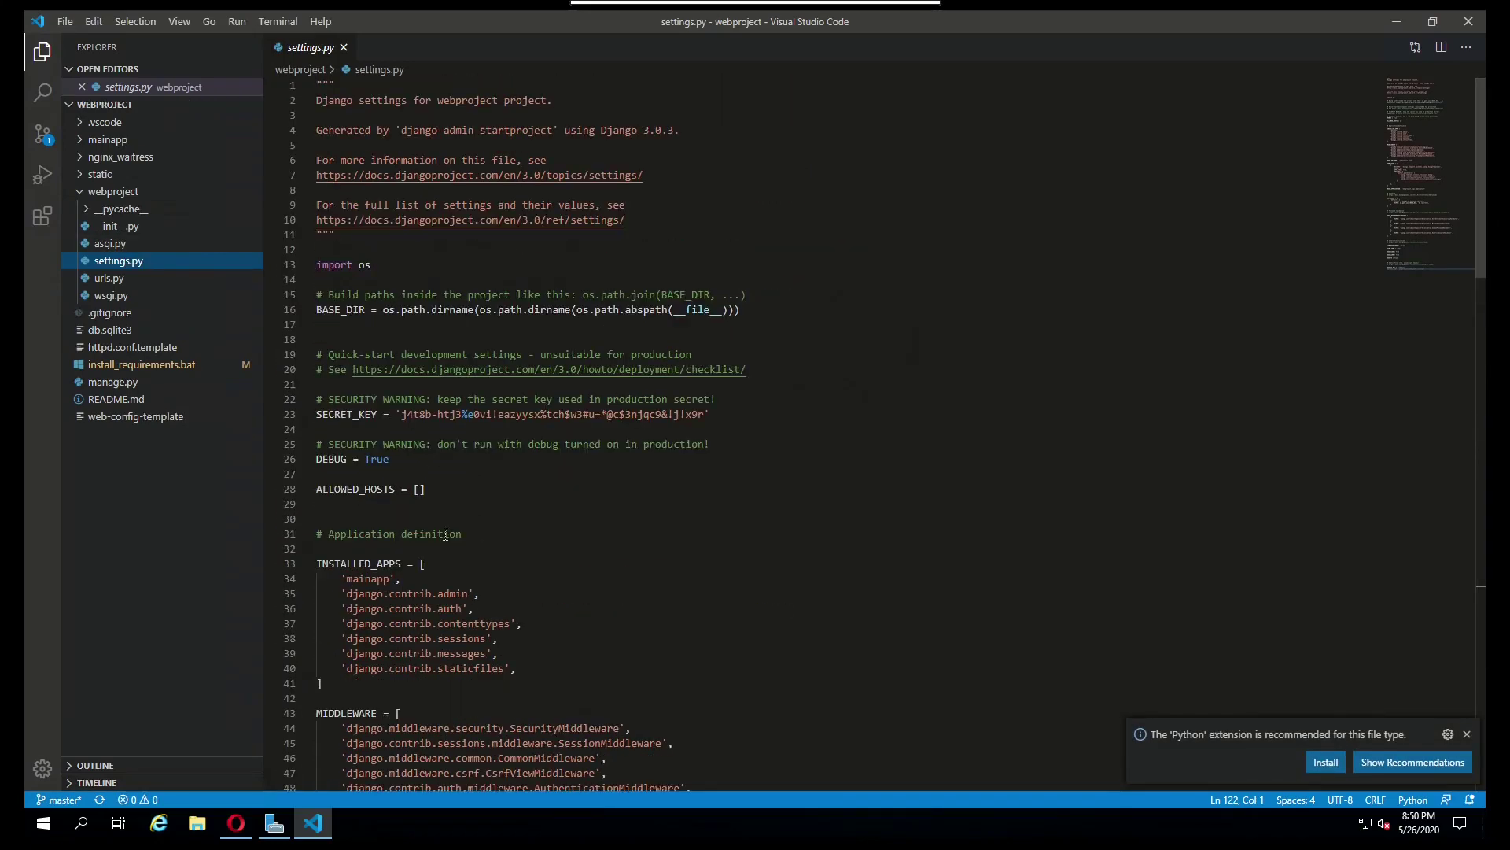
pyautogui.click(393, 462)
pyautogui.press('BackSpace')
pyautogui.press('BackSpace')
pyautogui.press('BackSpace')
pyautogui.press('BackSpace')
pyautogui.write('False')
pyautogui.hotkey('ctrl', 's')
# Step: Add 'localhost' as the first entry in ALLOWED_HOSTS
pyautogui.press('Down')
pyautogui.press('Down')
pyautogui.press('End')
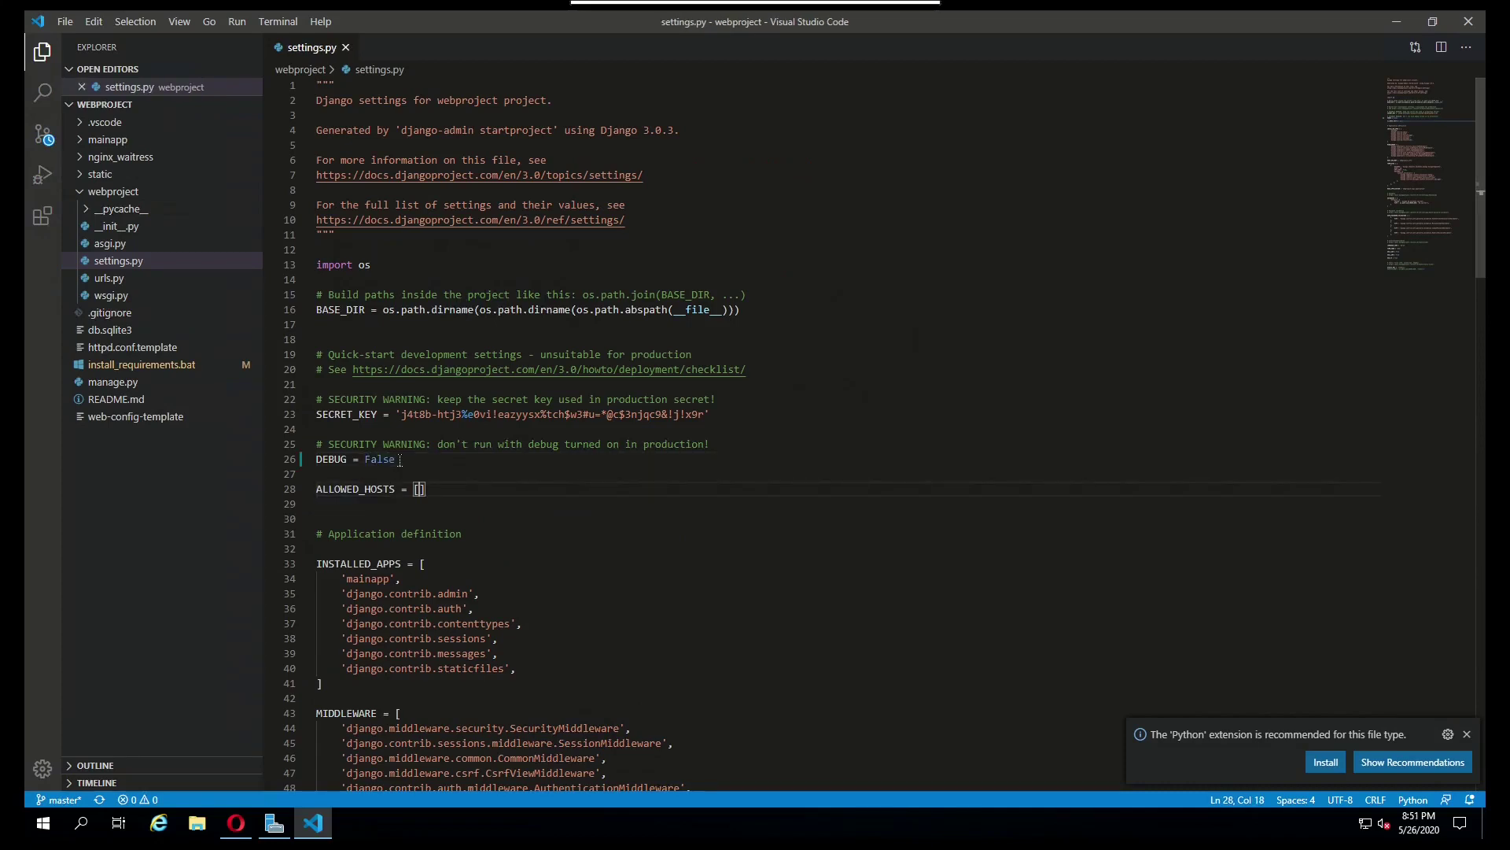
pyautogui.write("''")
pyautogui.write("localhost'")
pyautogui.write(', ')
pyautogui.write("'")
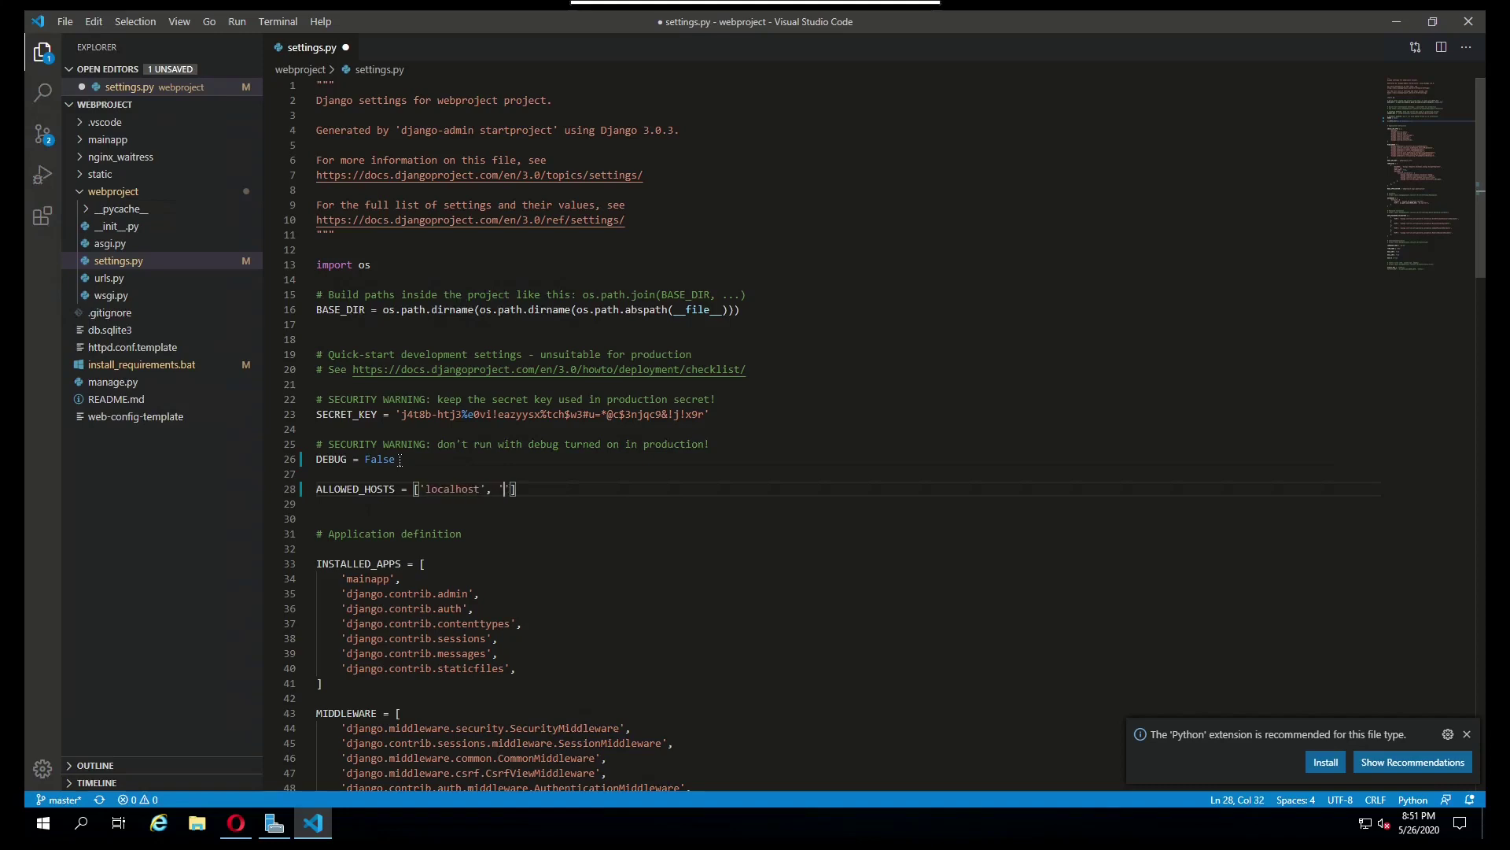
# Step: Copy the windows-nginx VM's external IP, 35.223.63.27, from the Cloud Console instances list
pyautogui.click(905, 20)
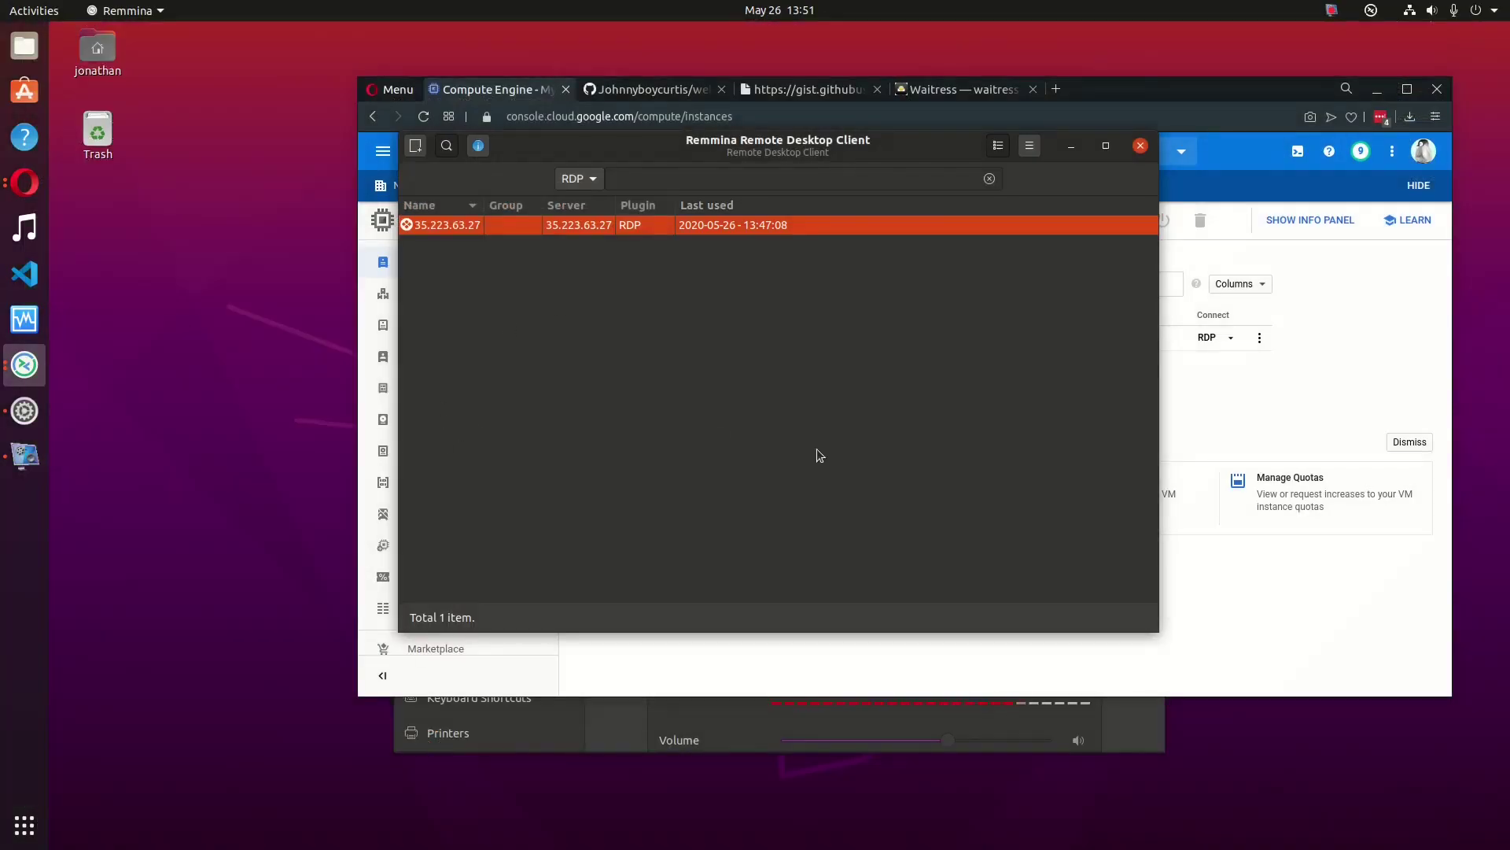
pyautogui.click(1249, 626)
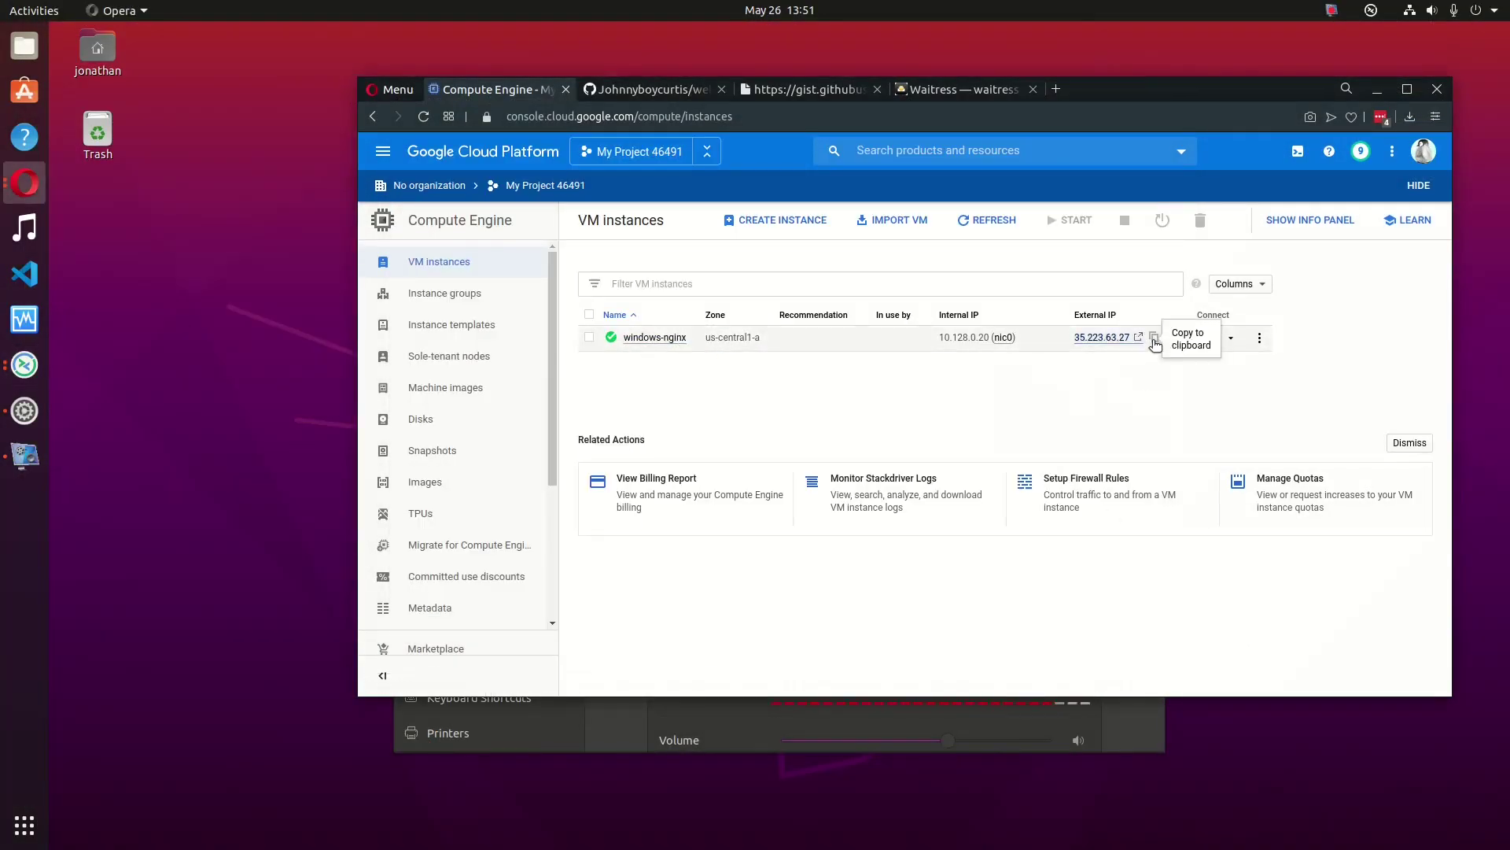
pyautogui.click(1154, 339)
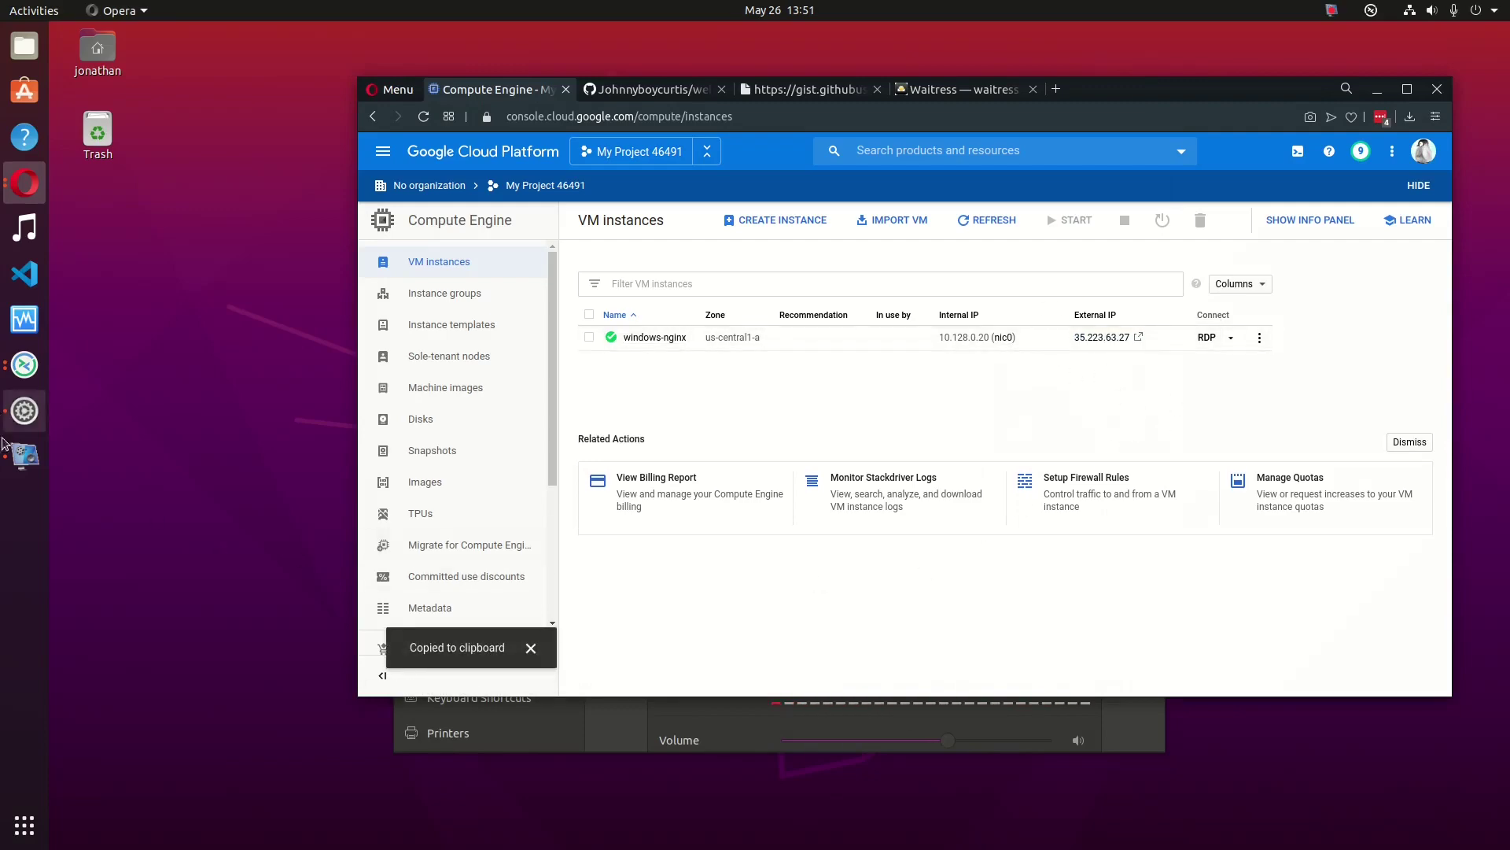
# Step: Add 'windows-nginx' and '35.223.63.27' to ALLOWED_HOSTS after 'localhost' and save settings.py
pyautogui.click(25, 364)
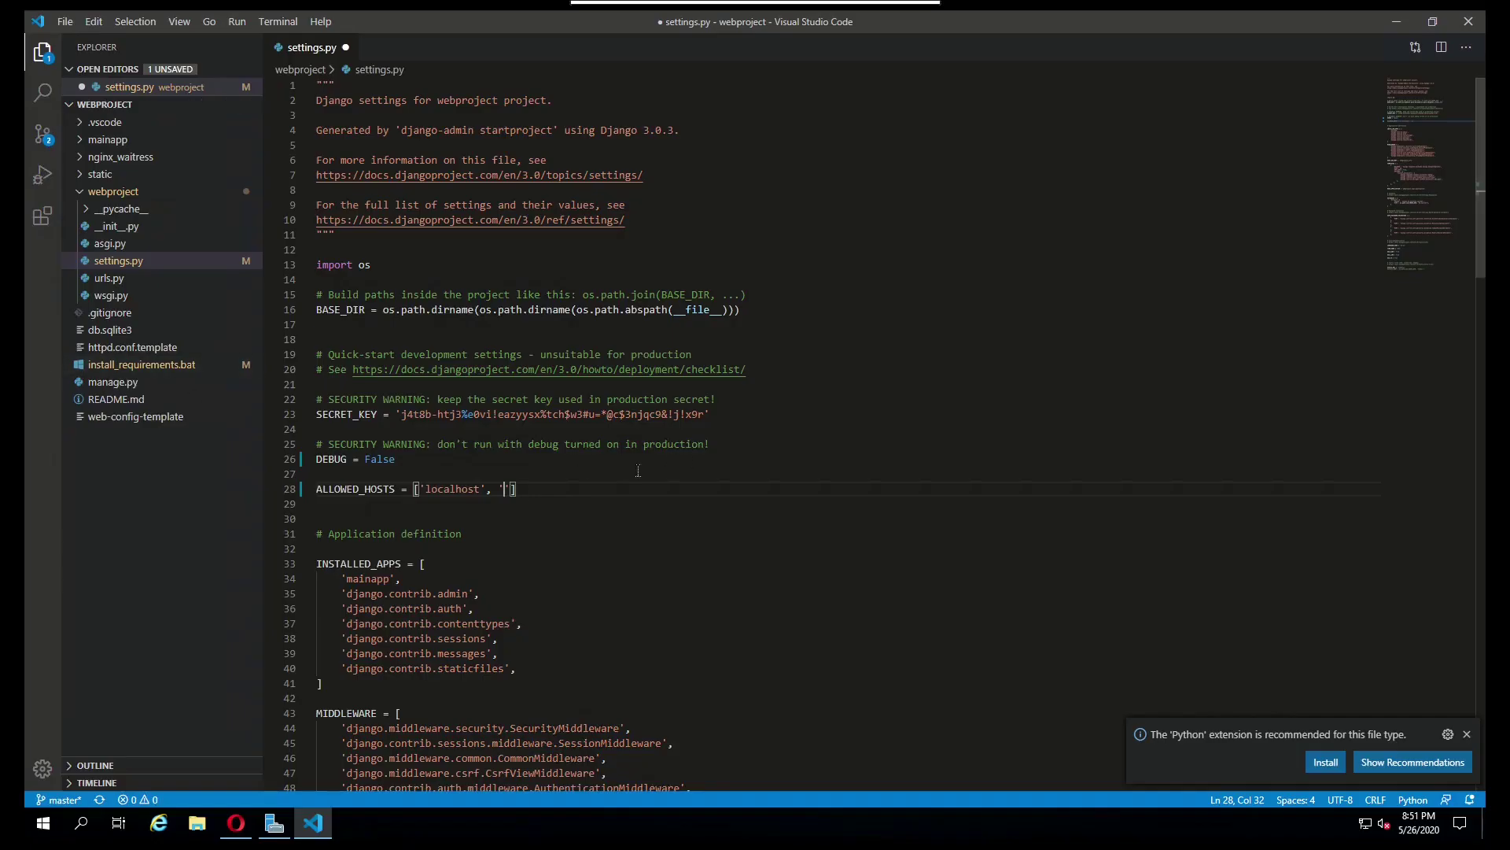
pyautogui.write('windown')
pyautogui.write('-nginx')
pyautogui.write(", ''")
pyautogui.write('35.223.63.27')
pyautogui.hotkey('ctrl', 's')
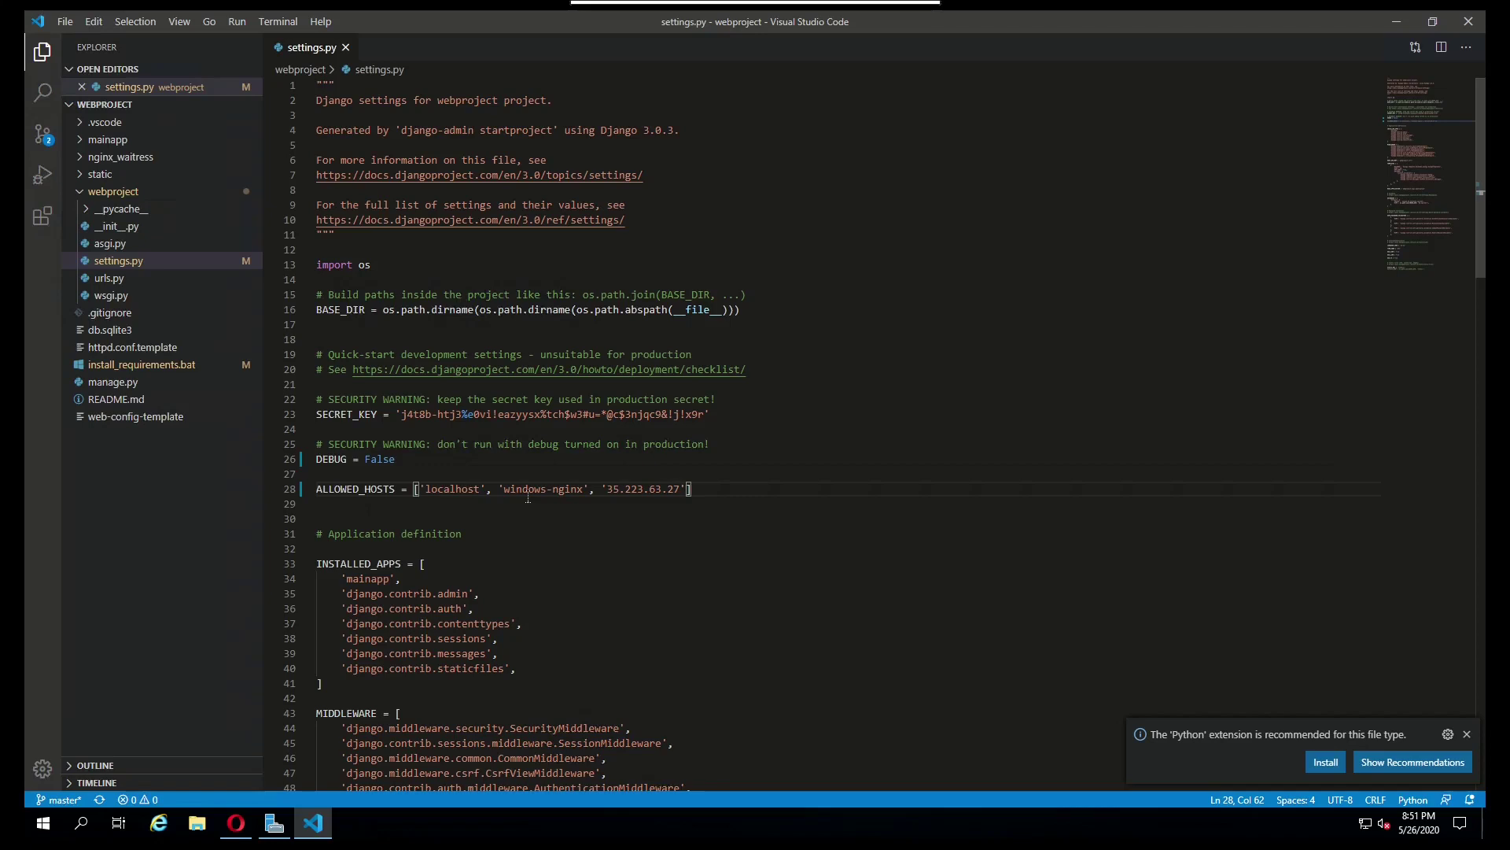
pyautogui.hotkey('shift', 'Left')
pyautogui.hotkey('shift', 'Left')
pyautogui.hotkey('shift', 'Left')
pyautogui.hotkey('shift', 'Left')
pyautogui.hotkey('shift', 'Left')
pyautogui.hotkey('shift', 'Left')
pyautogui.hotkey('shift', 'Left')
pyautogui.hotkey('shift', 'Left')
pyautogui.hotkey('shift', 'Left')
pyautogui.hotkey('shift', 'Left')
pyautogui.hotkey('shift', 'Left')
pyautogui.hotkey('shift', 'Left')
pyautogui.hotkey('shift', 'Left')
pyautogui.hotkey('shift', 'Left')
pyautogui.hotkey('shift', 'Left')
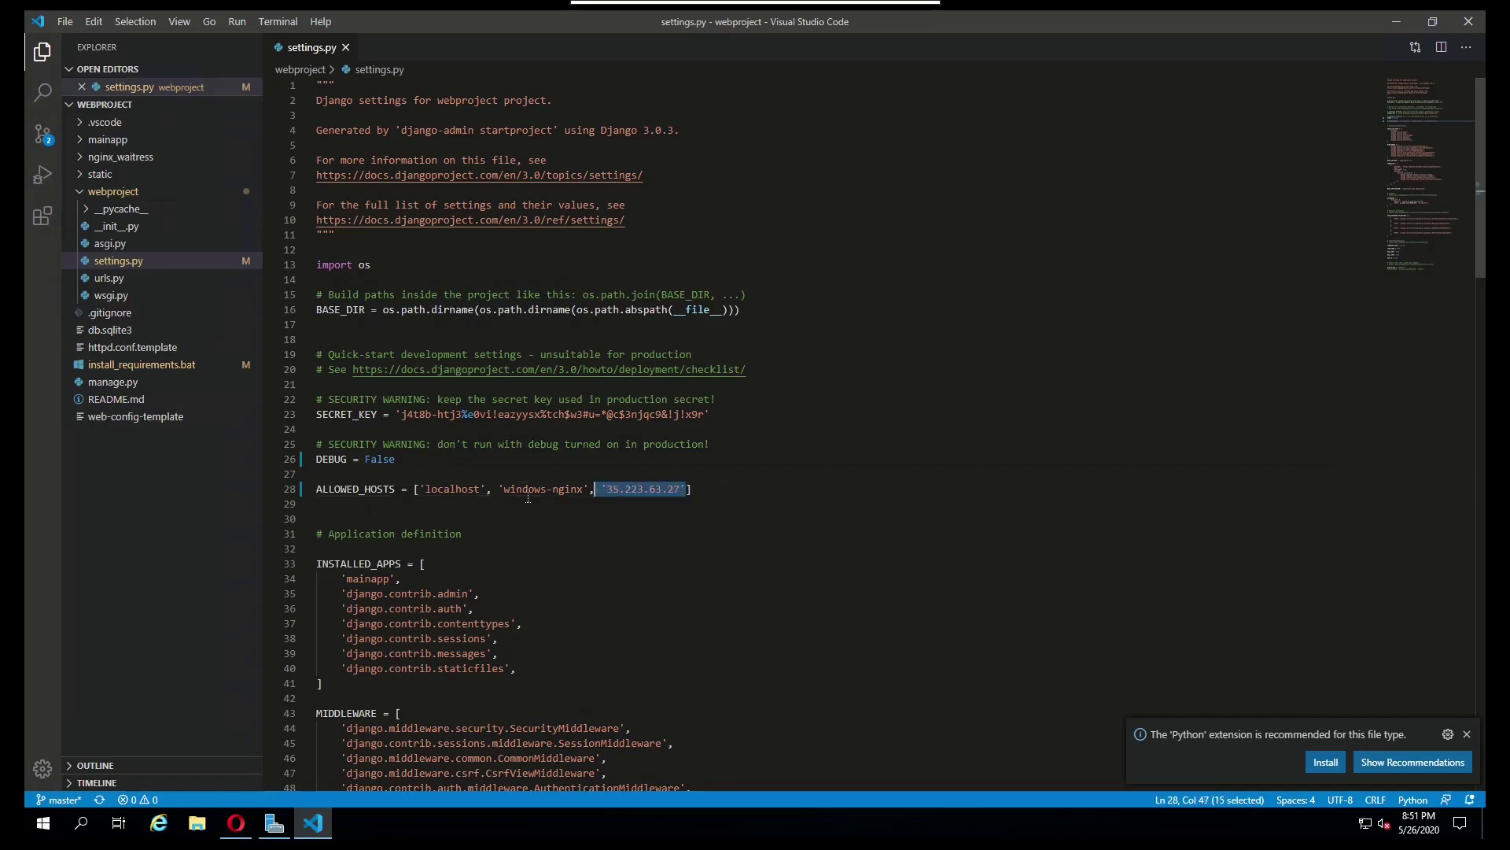
pyautogui.press('End')
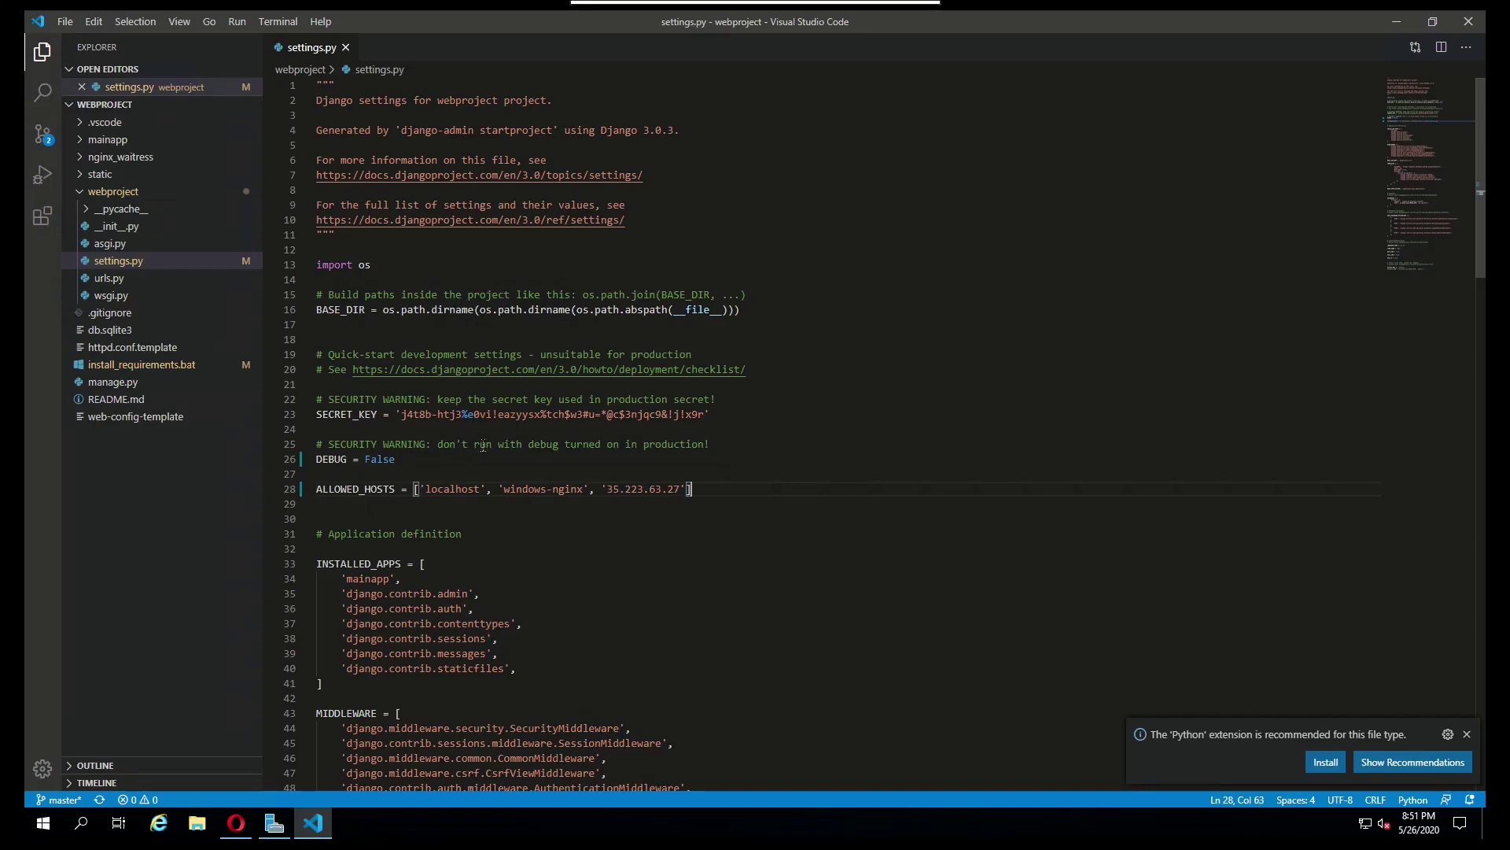
# Step: Uncomment STATIC_ROOT = os.path.join(BASE_DIR, 'static') on line 122, save, and return to GitHub
pyautogui.scroll(-8, 547, 446)
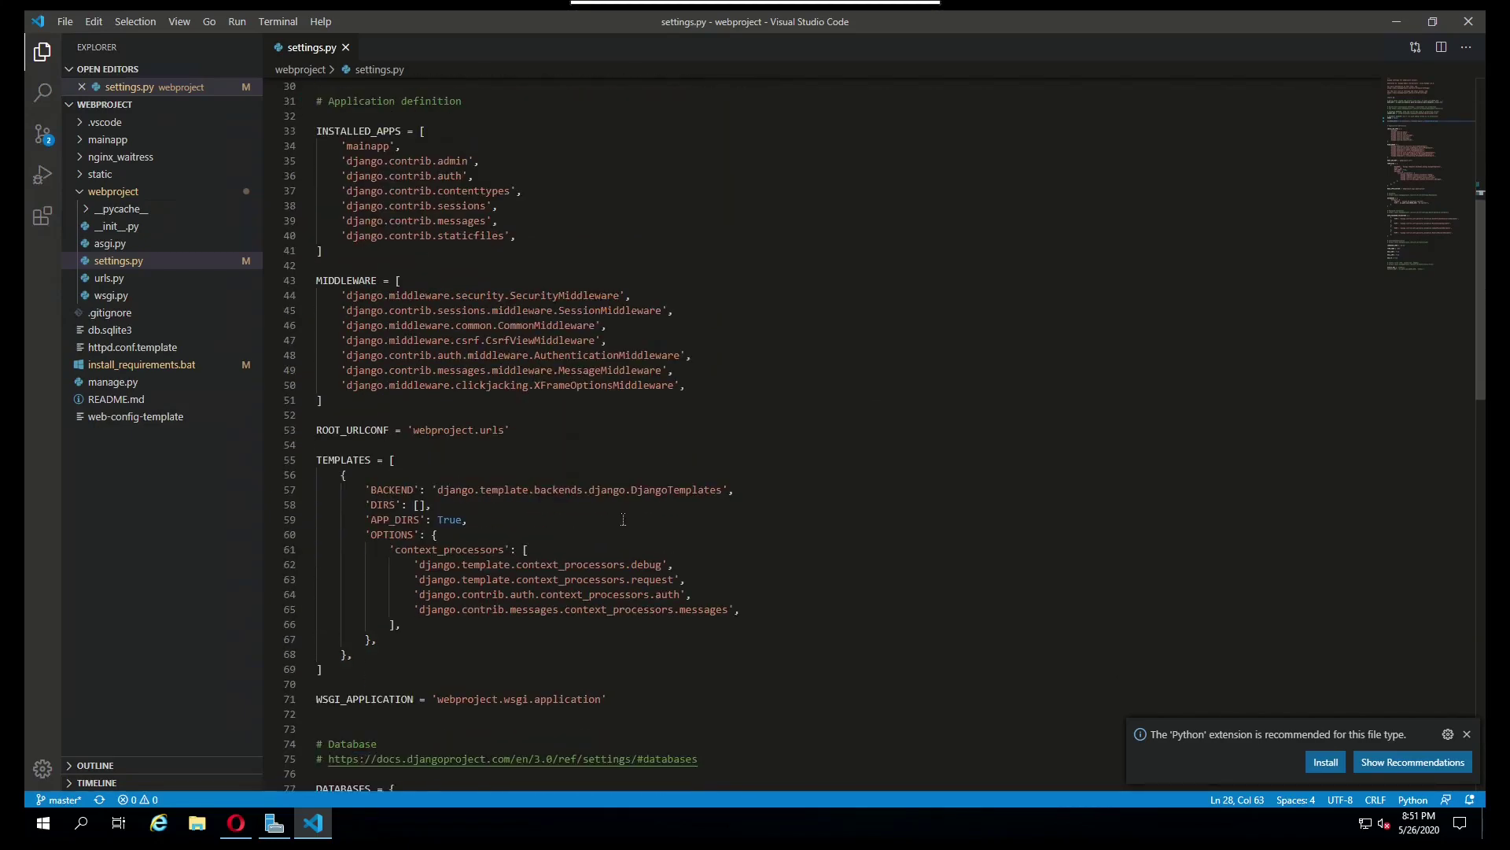
pyautogui.scroll(-7, 623, 519)
pyautogui.scroll(2, 632, 515)
pyautogui.scroll(-12, 632, 519)
pyautogui.scroll(-5, 525, 545)
pyautogui.click(473, 438)
pyautogui.press('Home')
pyautogui.press('Delete')
pyautogui.hotkey('ctrl', 's')
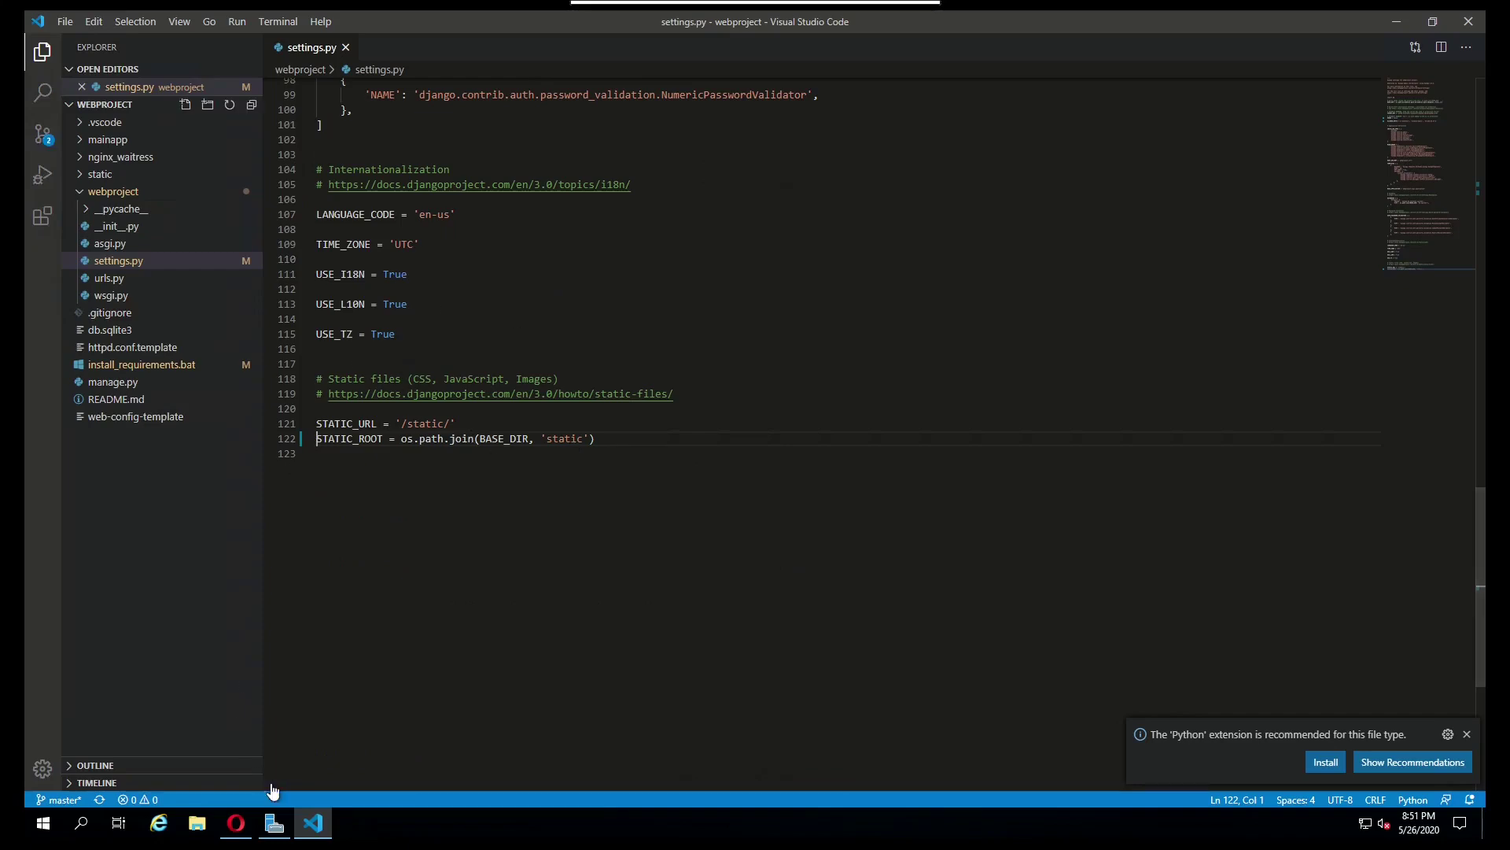
pyautogui.click(236, 823)
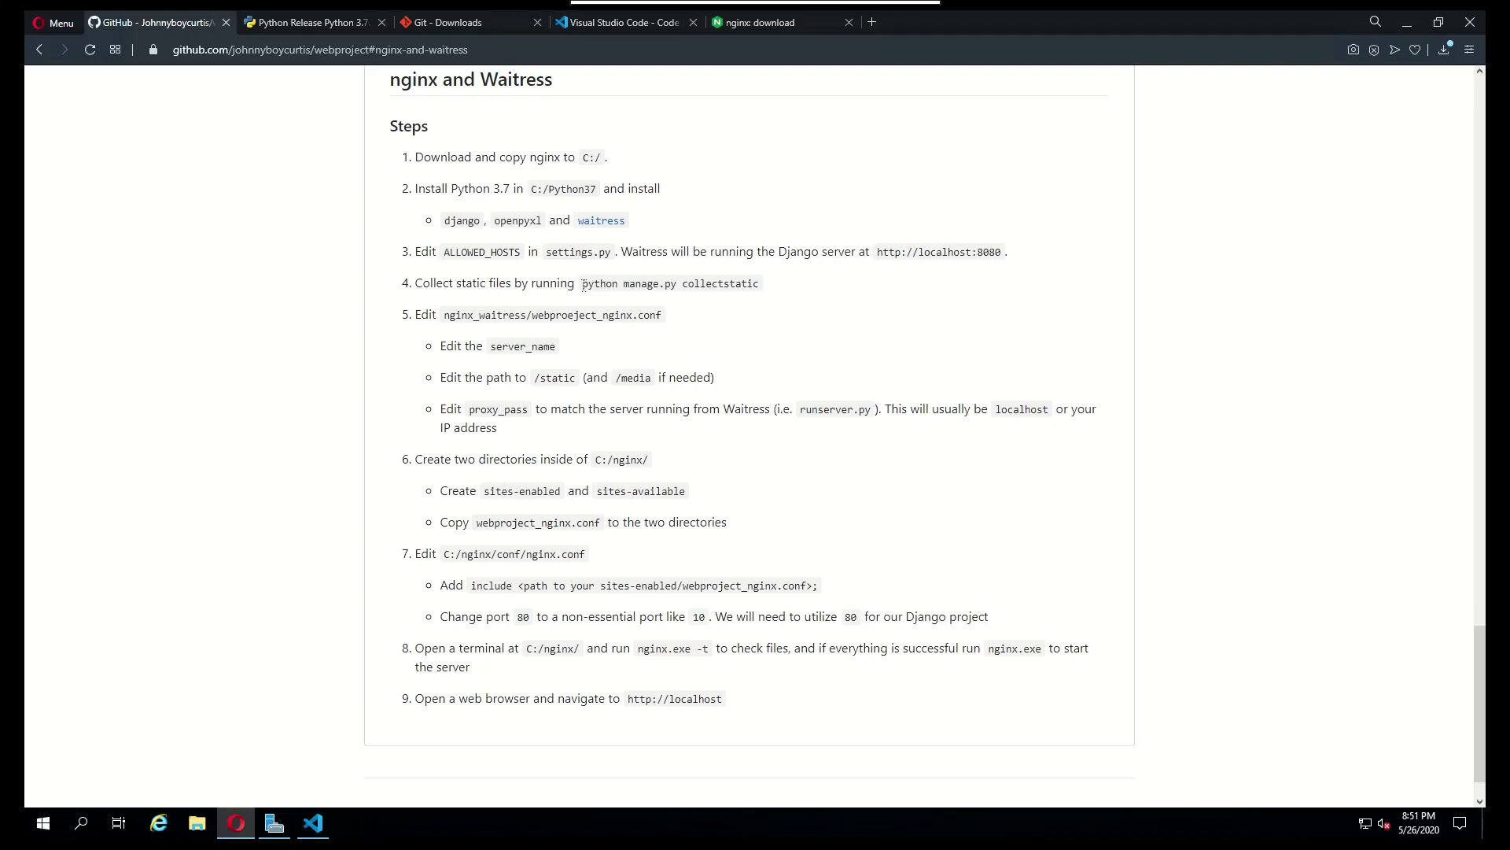
# Step: Copy the collectstatic command and open a Command Prompt in Desktop\webproject via 'cmd' in the address bar
pyautogui.moveTo(583, 285); pyautogui.dragTo(760, 290)
pyautogui.click(795, 288)
pyautogui.press('super+e')
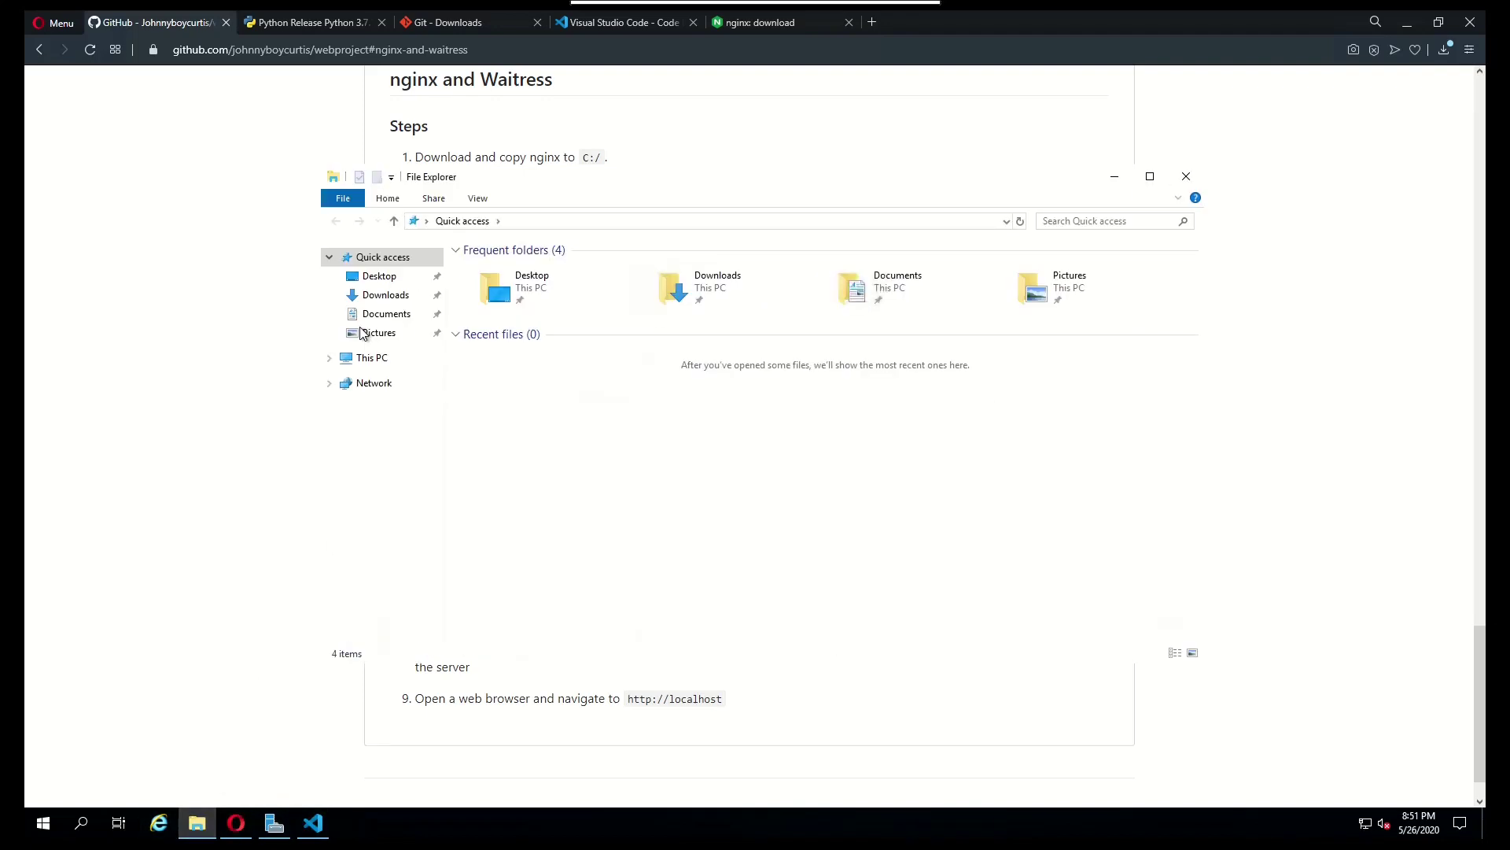
pyautogui.click(529, 285)
pyautogui.doubleClick(529, 285)
pyautogui.doubleClick(494, 268)
pyautogui.click(661, 221)
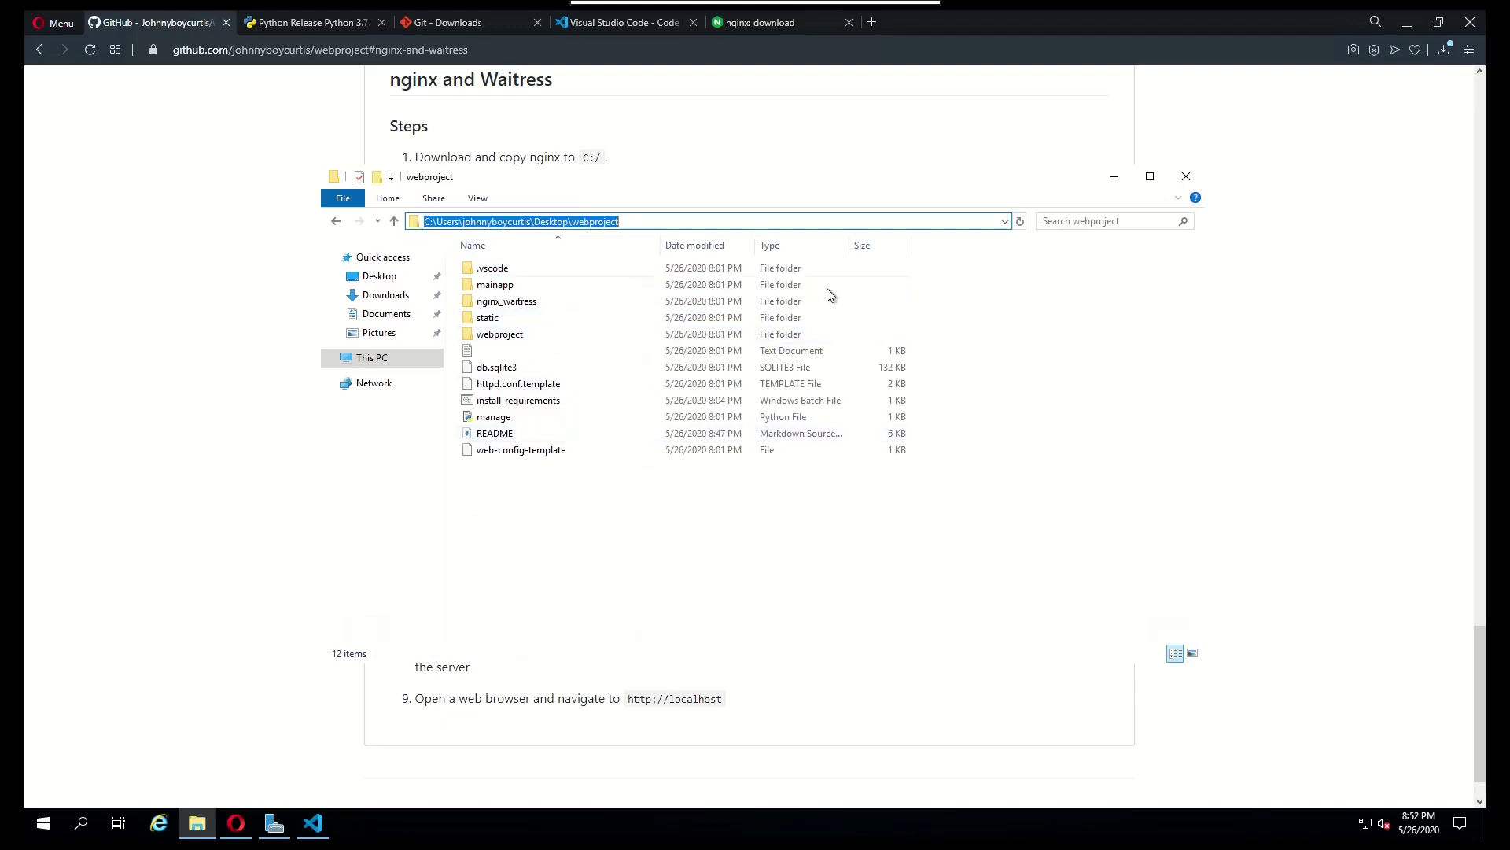
pyautogui.write('cmd.exe')
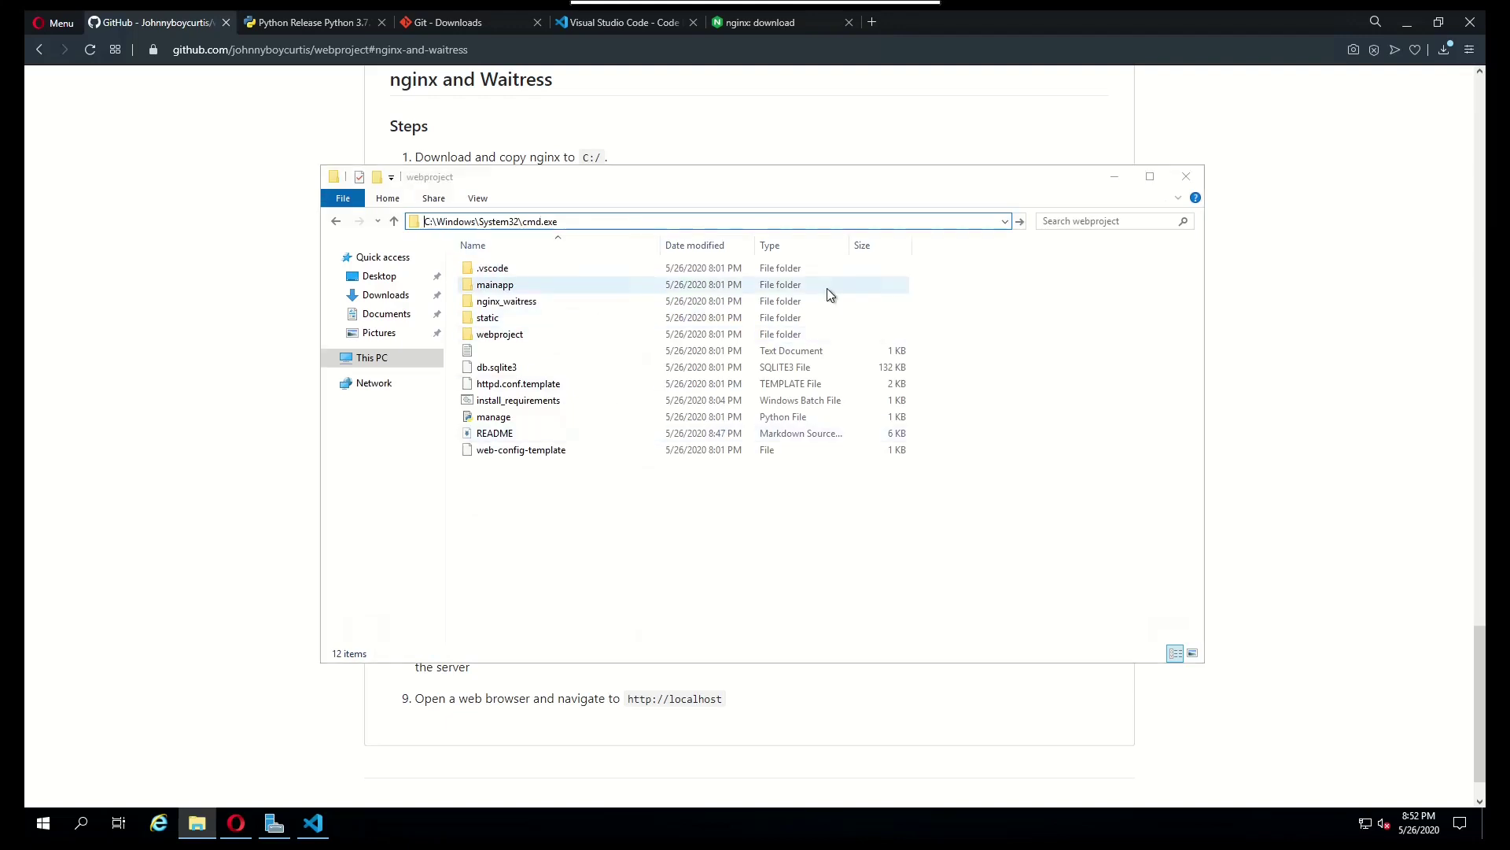
pyautogui.press('Return')
# Step: Run 'python manage.py collectstatic' and answer 'yes' to overwrite existing static files
pyautogui.write('python manage.py')
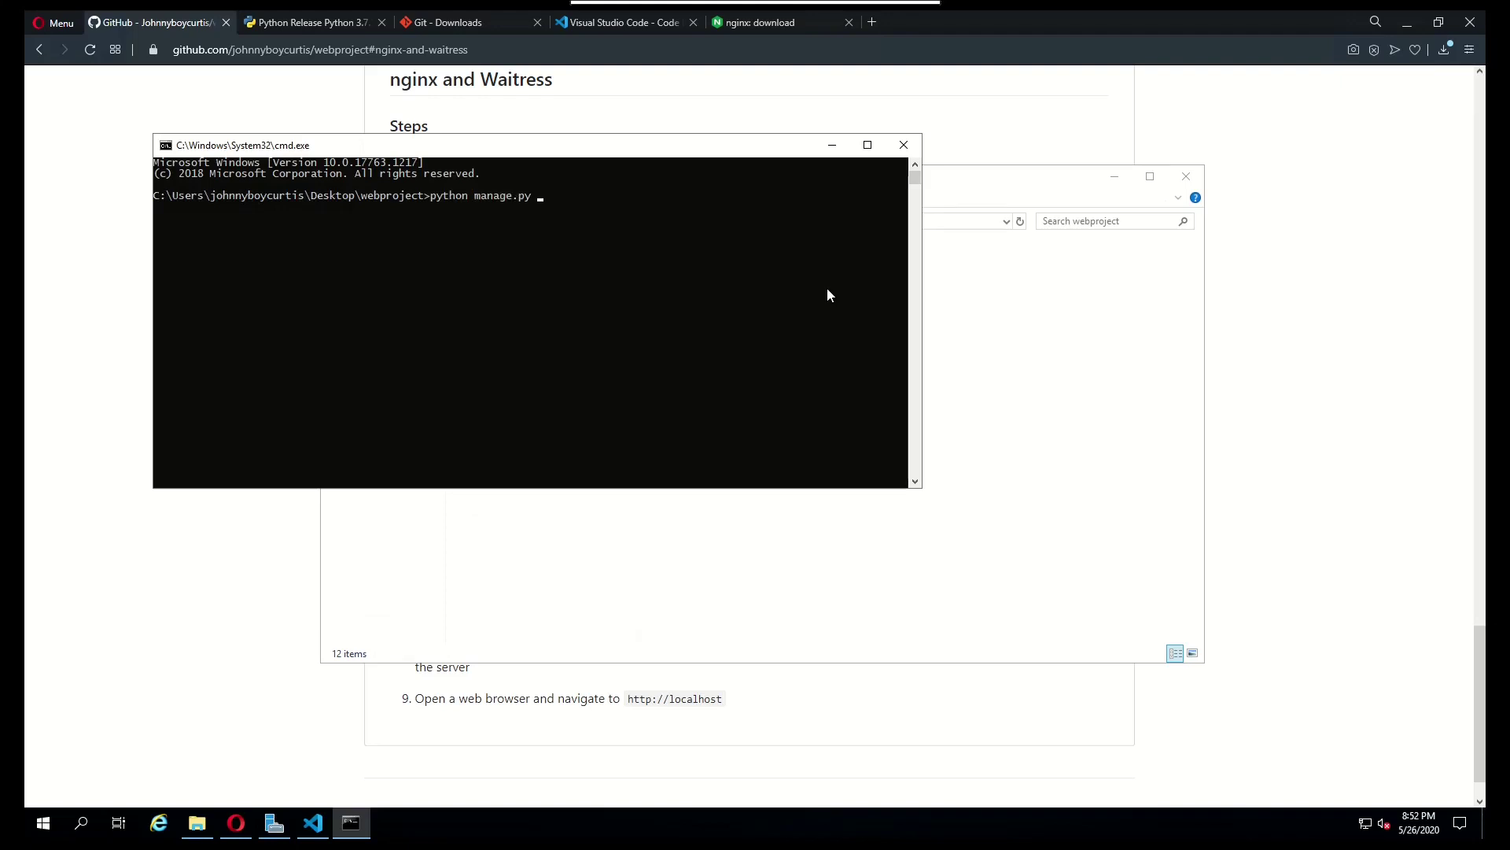
pyautogui.write(' collectstatic')
pyautogui.press('Return')
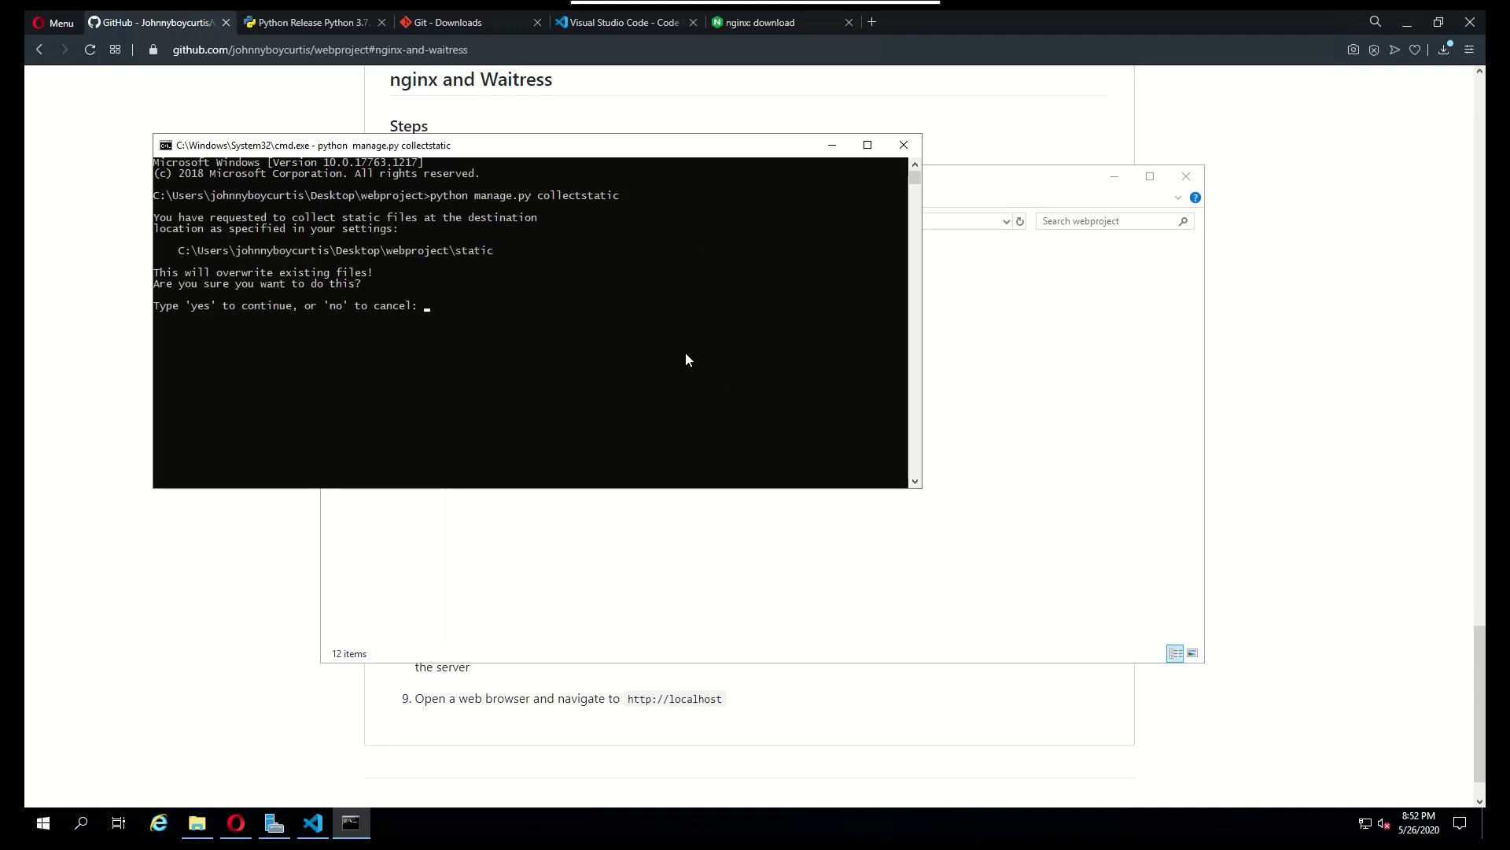
pyautogui.write('yes')
pyautogui.press('Return')
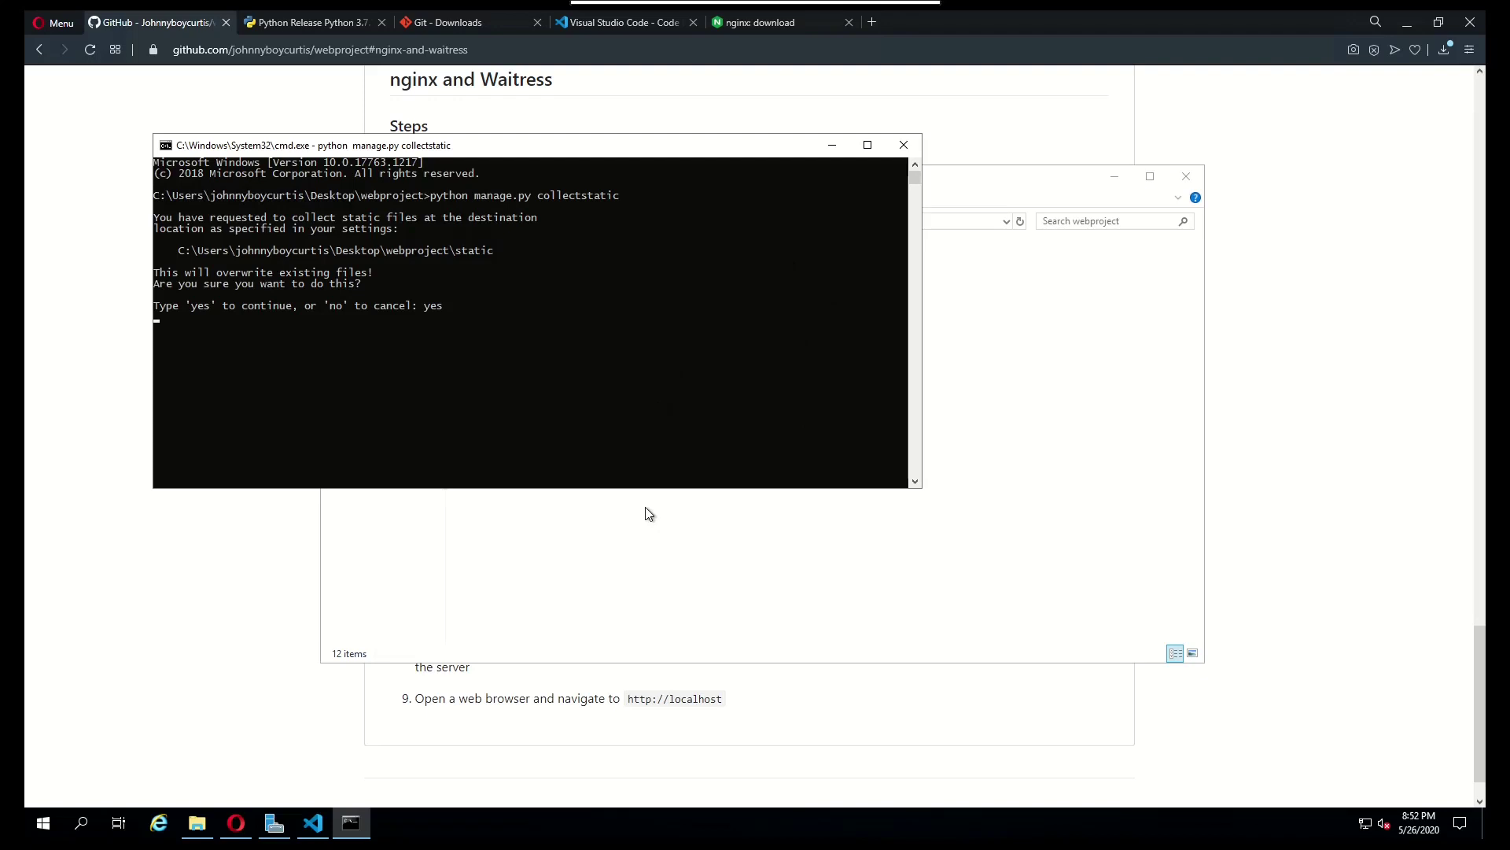
# Step: Verify the collected files in webproject\static\mainapp, then return to the editor
pyautogui.click(645, 592)
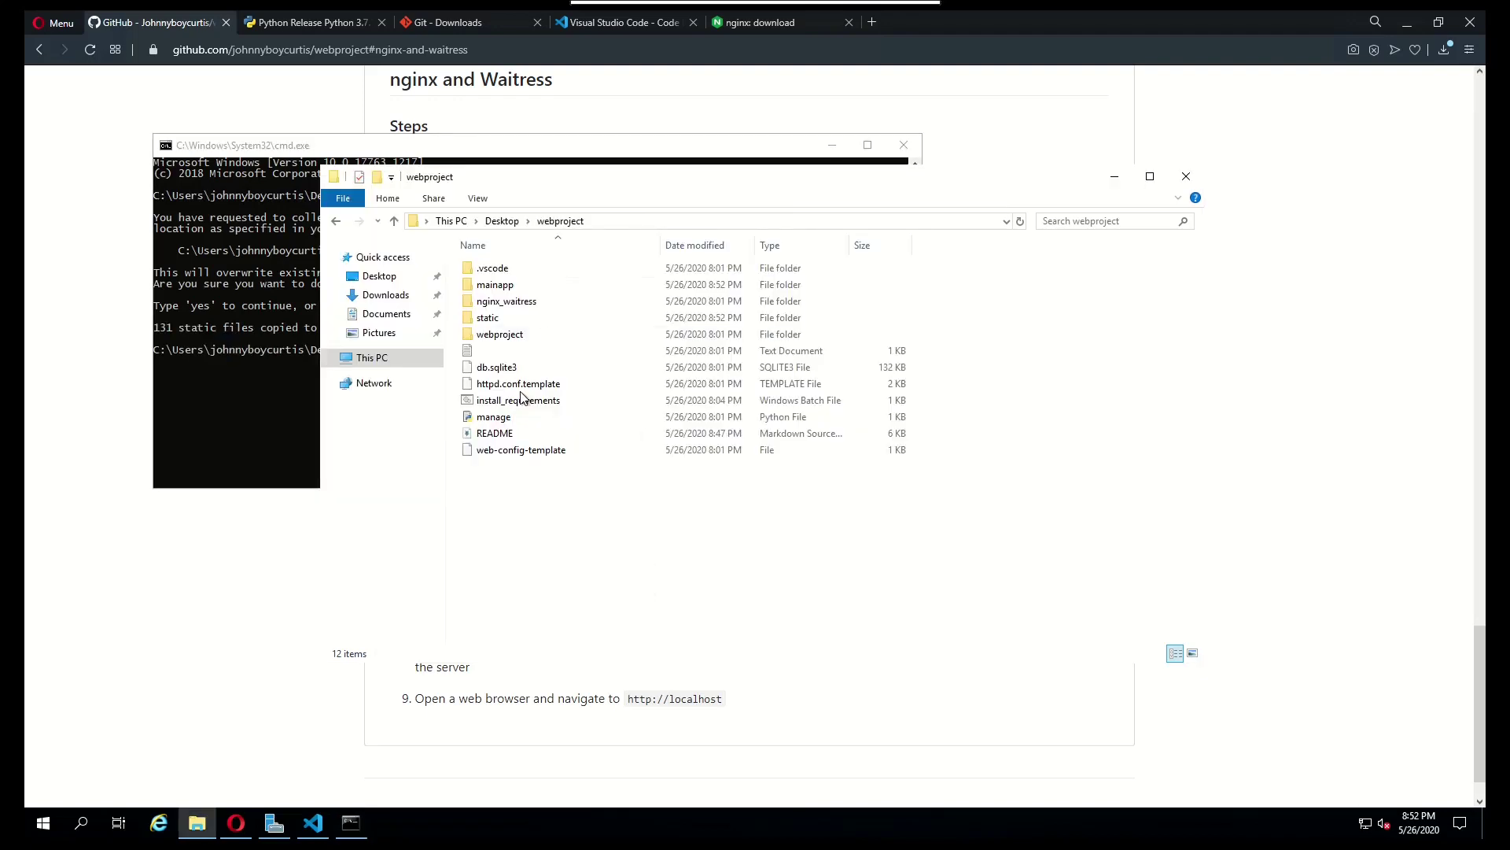
pyautogui.doubleClick(521, 317)
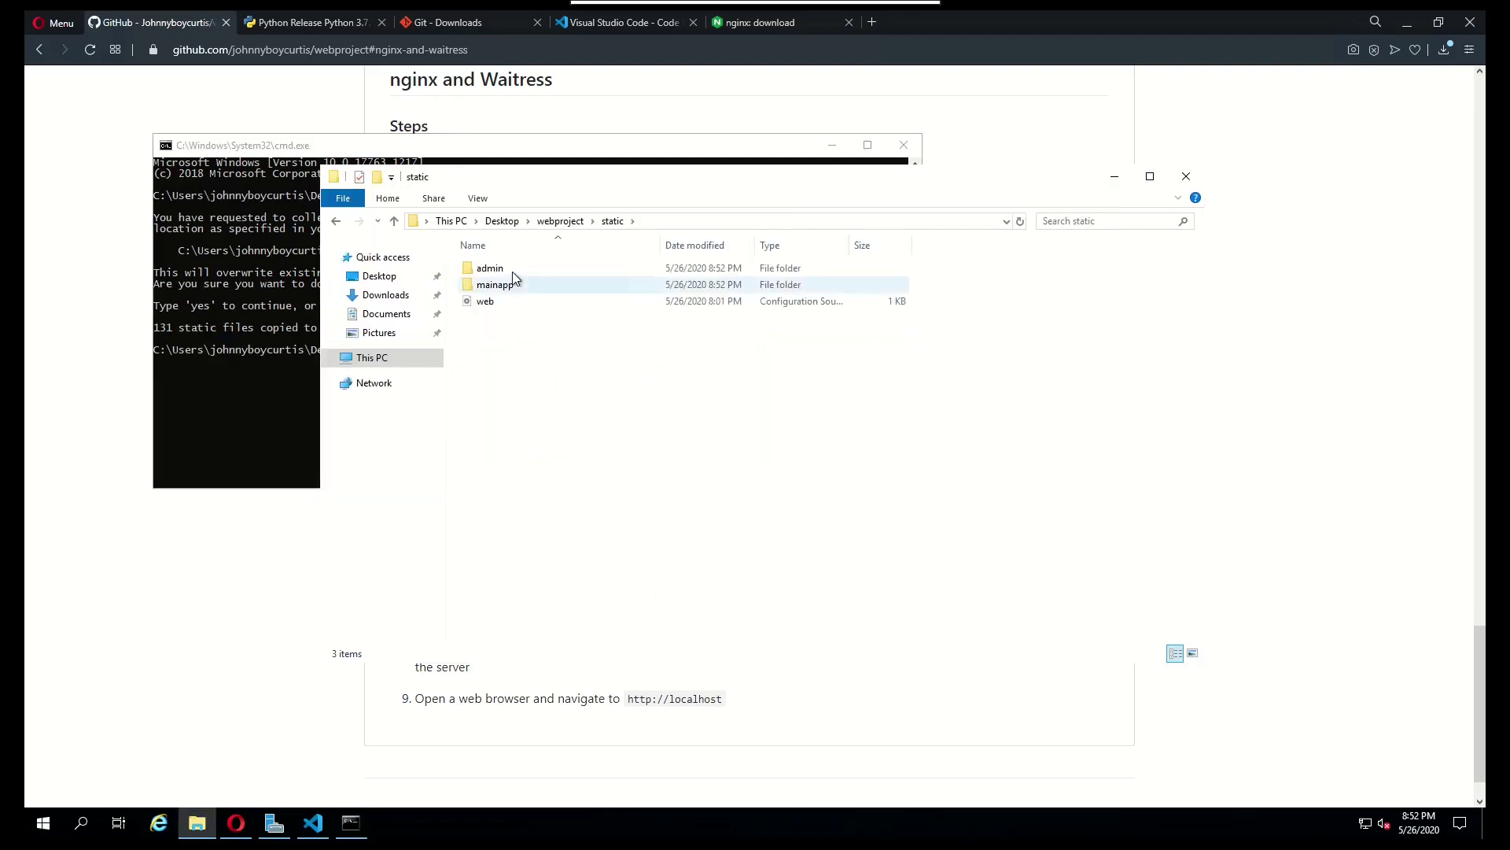
pyautogui.click(512, 272)
pyautogui.doubleClick(512, 289)
pyautogui.click(504, 267)
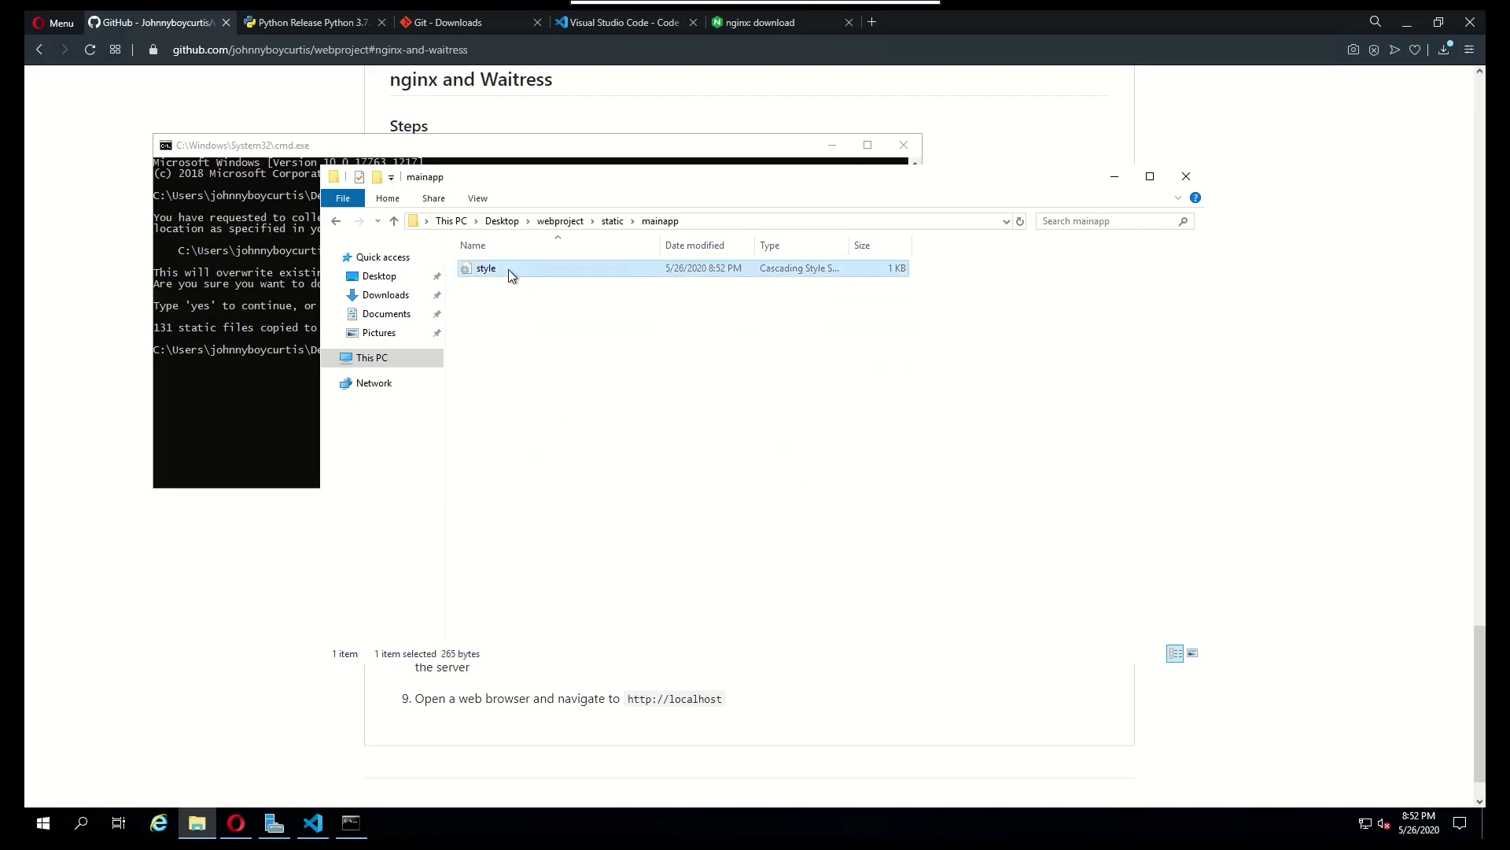
pyautogui.click(338, 225)
pyautogui.click(338, 225)
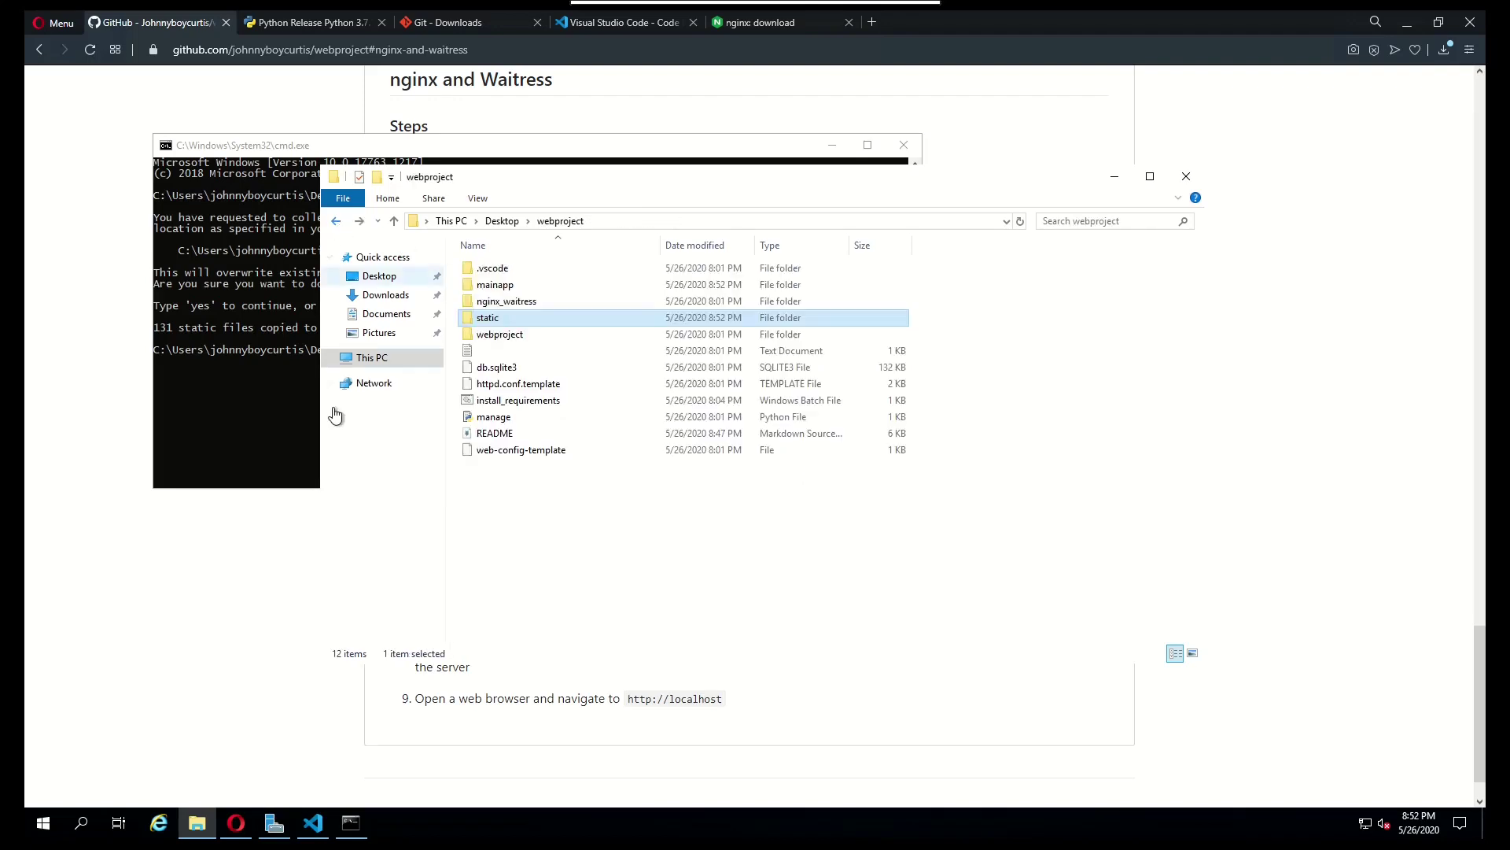
pyautogui.click(313, 822)
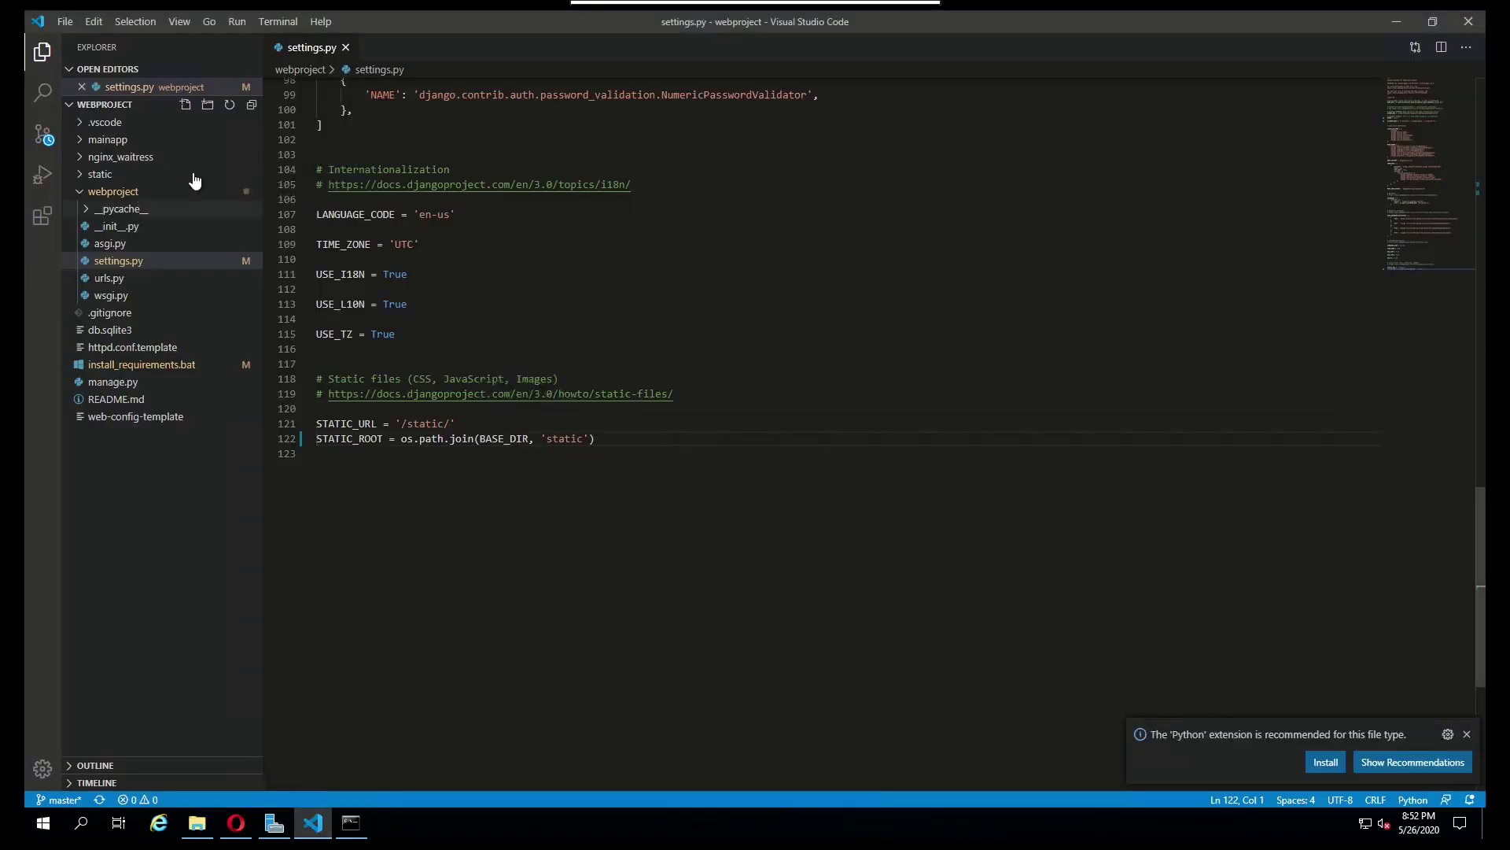
# Step: Close settings.py and rearrange the webproject and static folders in the sidebar
pyautogui.click(345, 48)
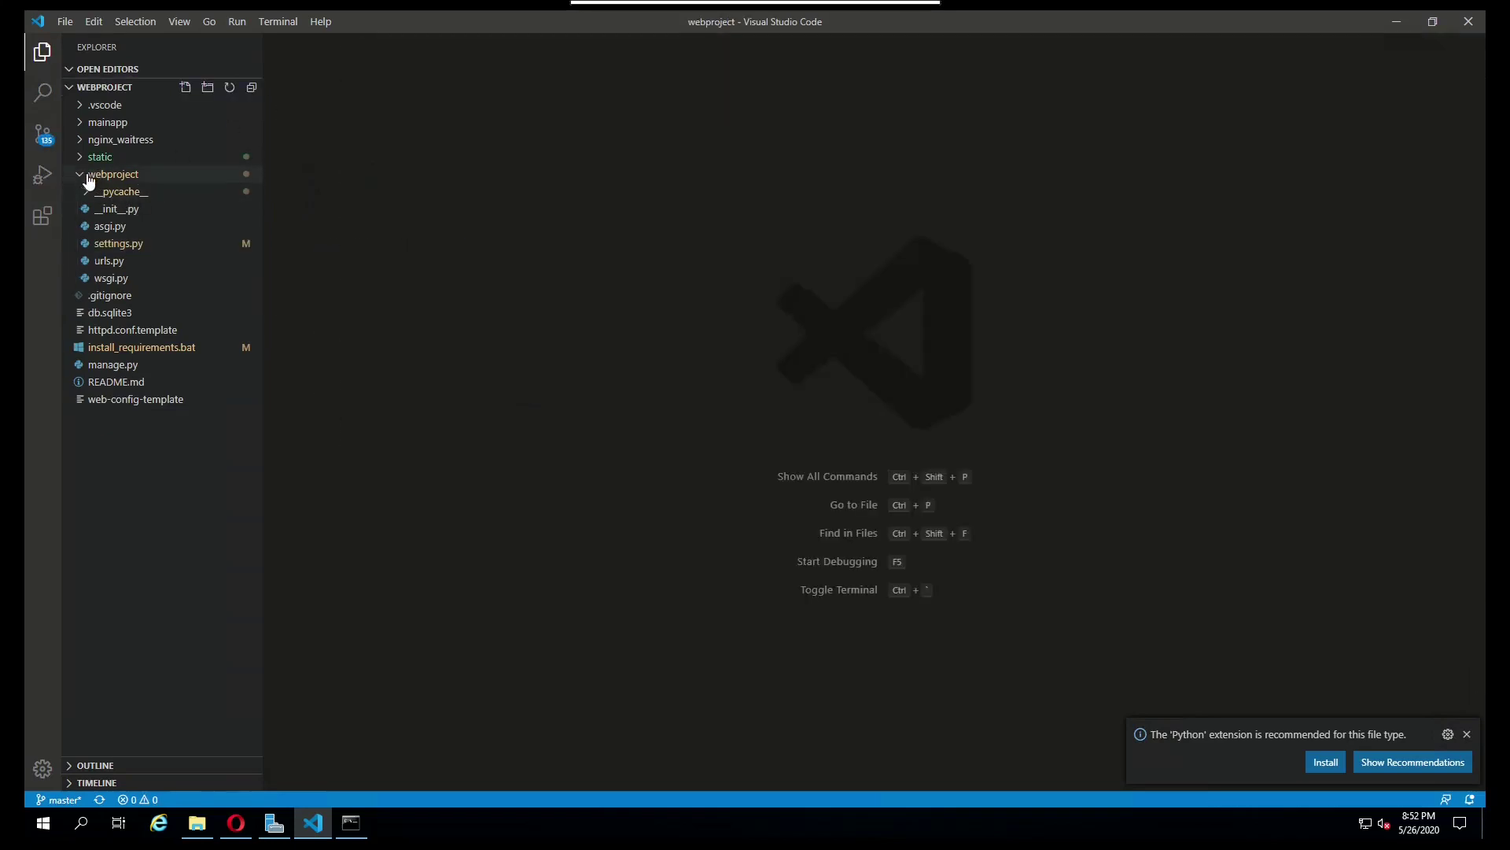
pyautogui.click(81, 175)
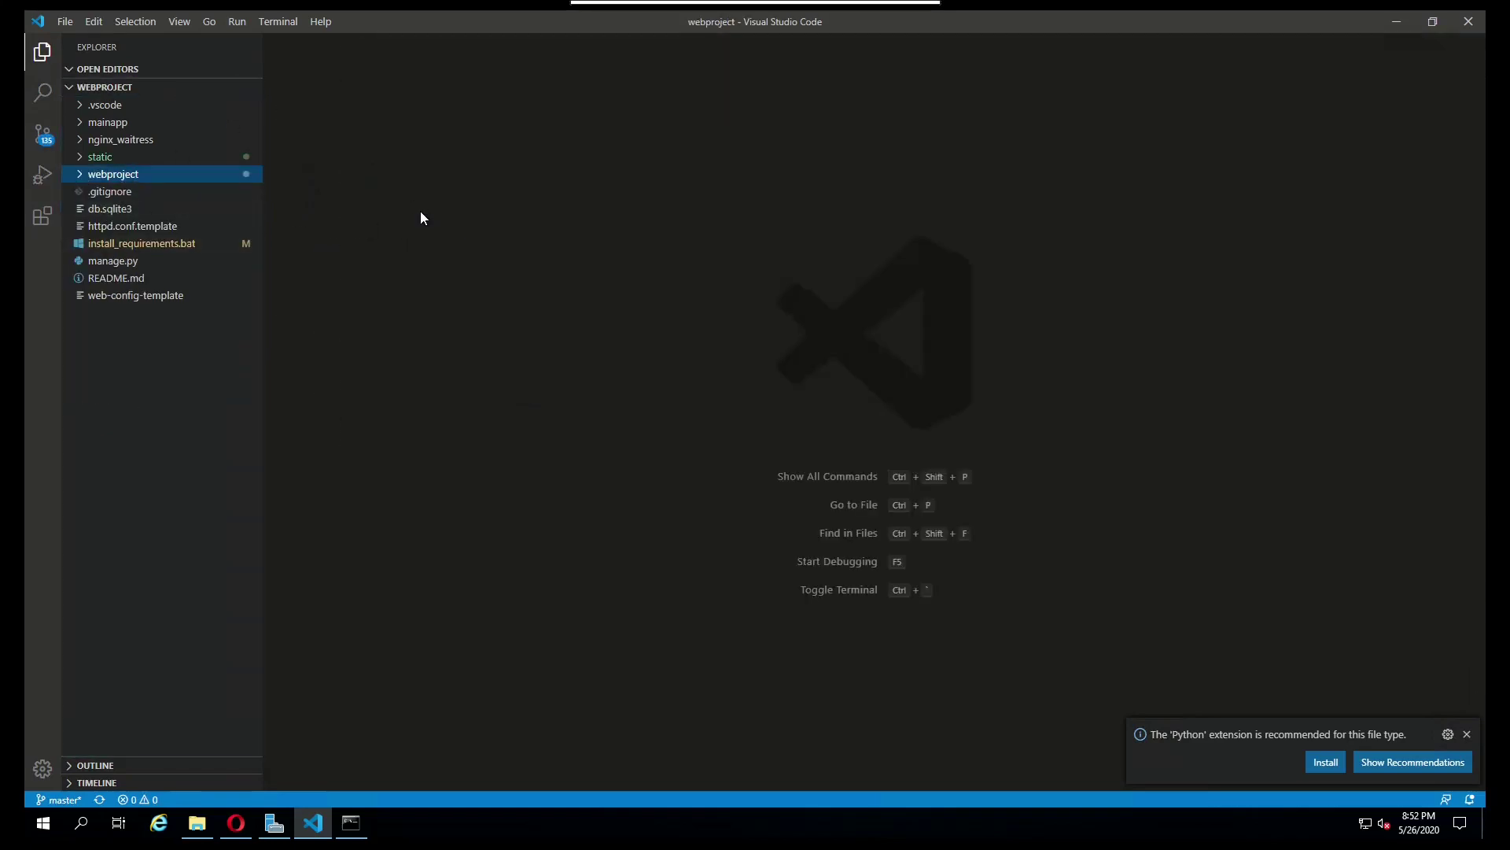
pyautogui.click(161, 161)
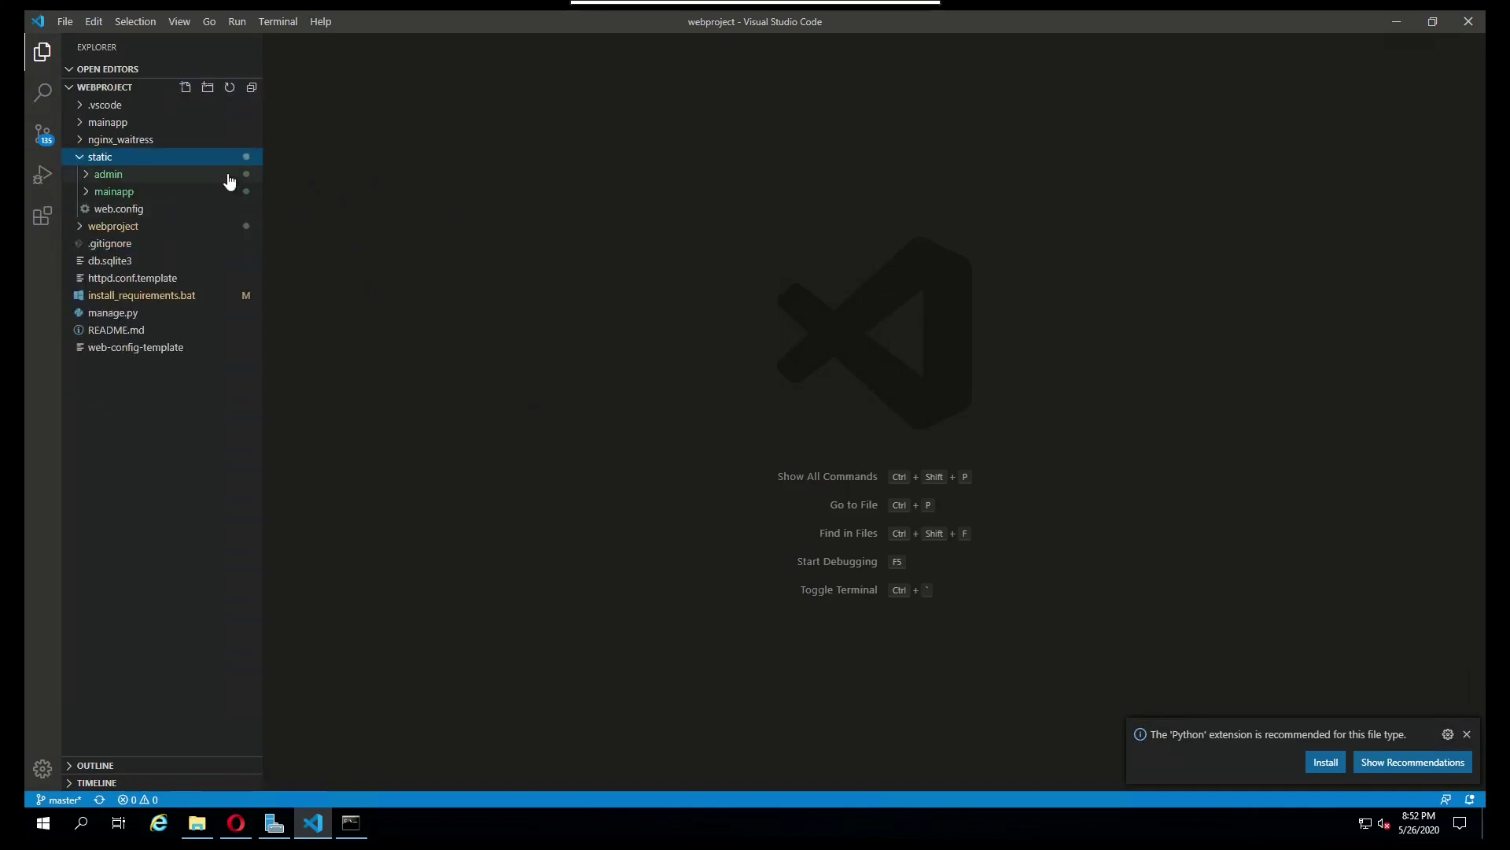
# Step: Read README step 5's config path and server_name, then expand nginx_waitress in VS Code
pyautogui.click(236, 825)
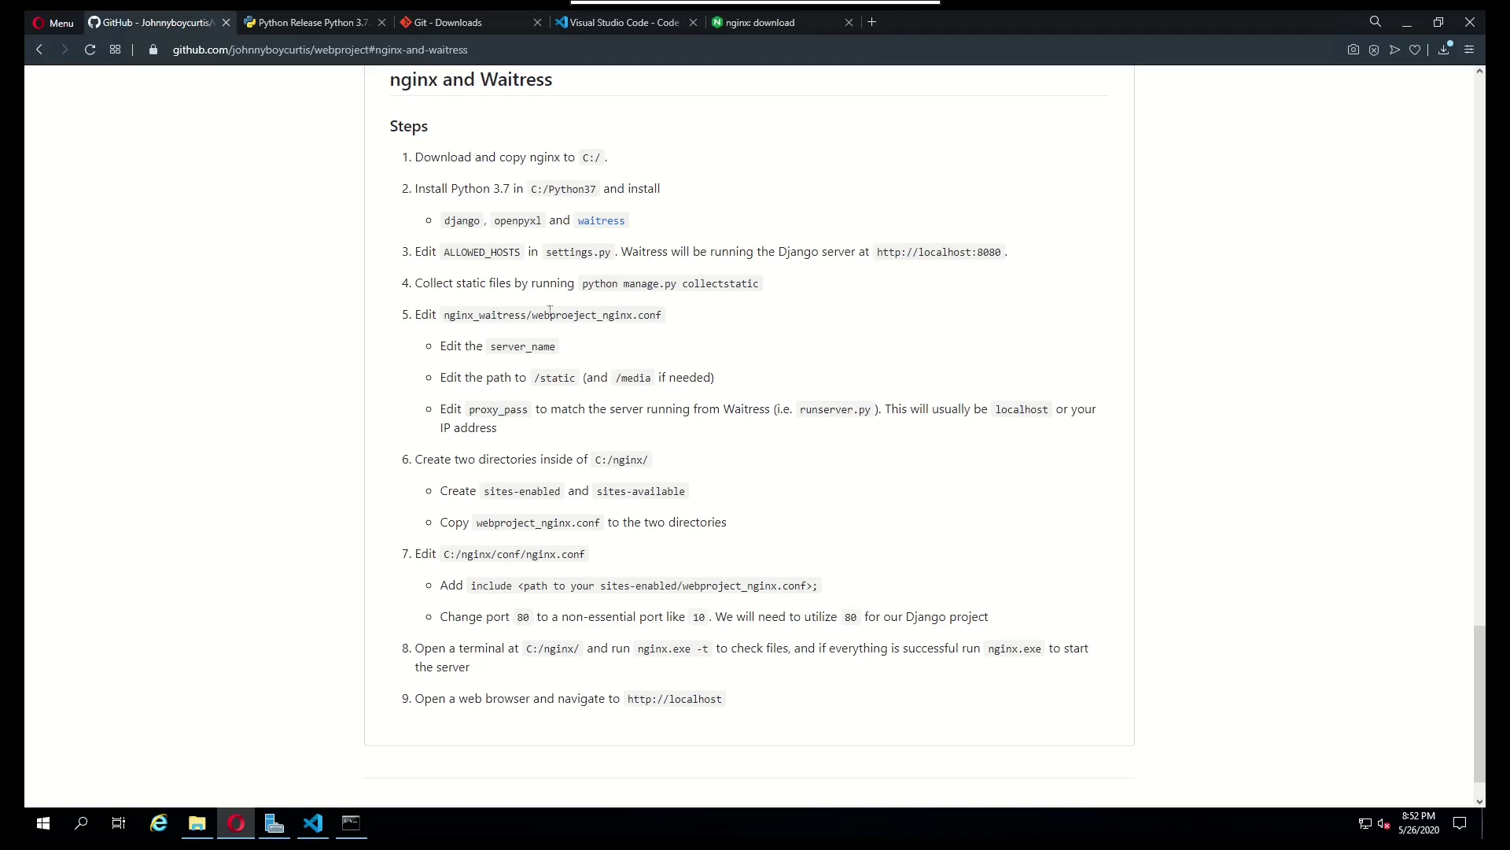
pyautogui.moveTo(444, 316); pyautogui.dragTo(669, 318)
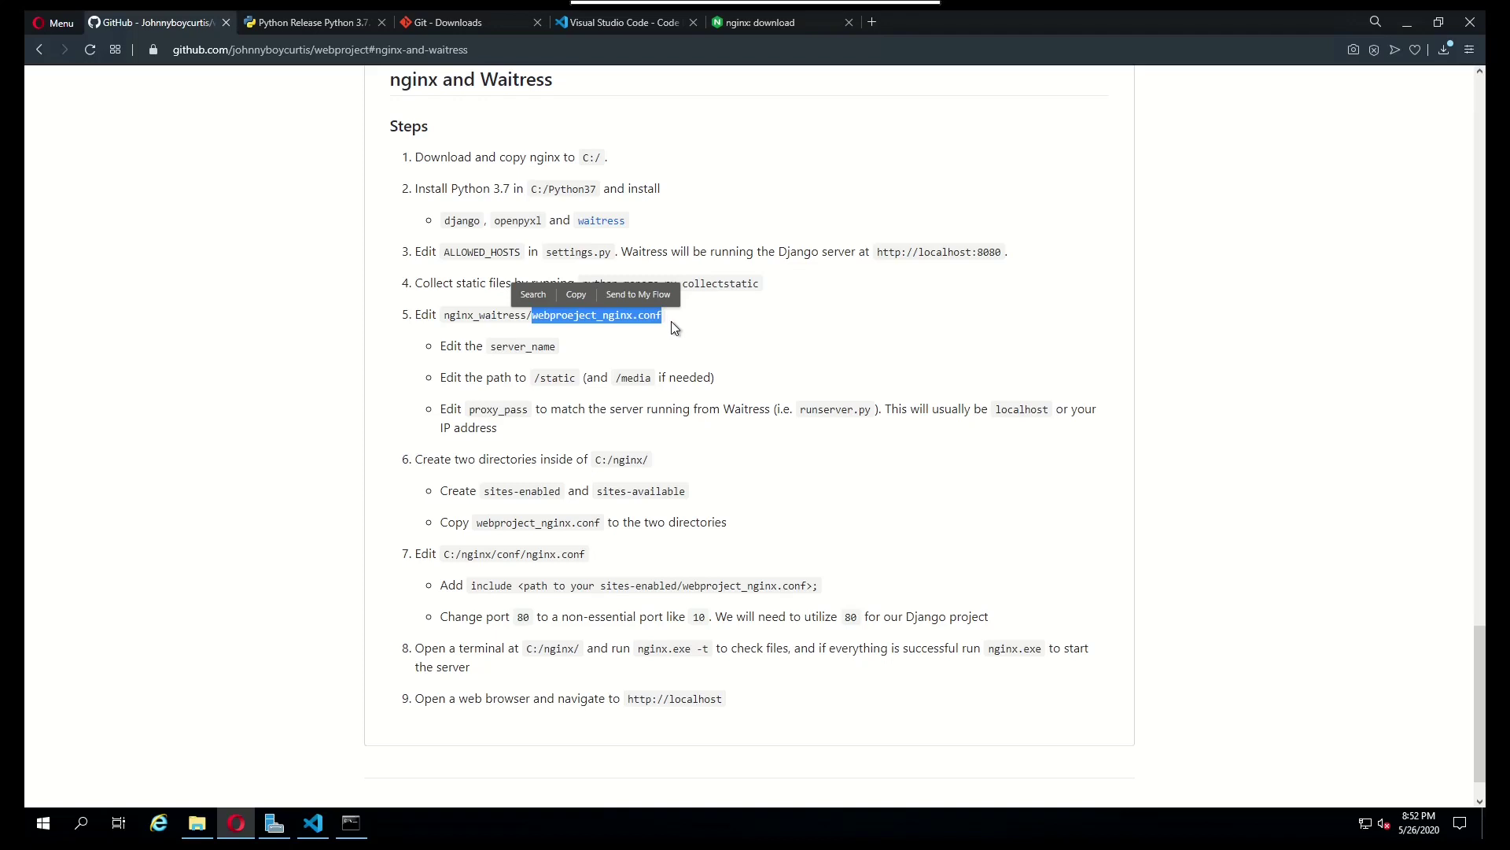
pyautogui.click(669, 331)
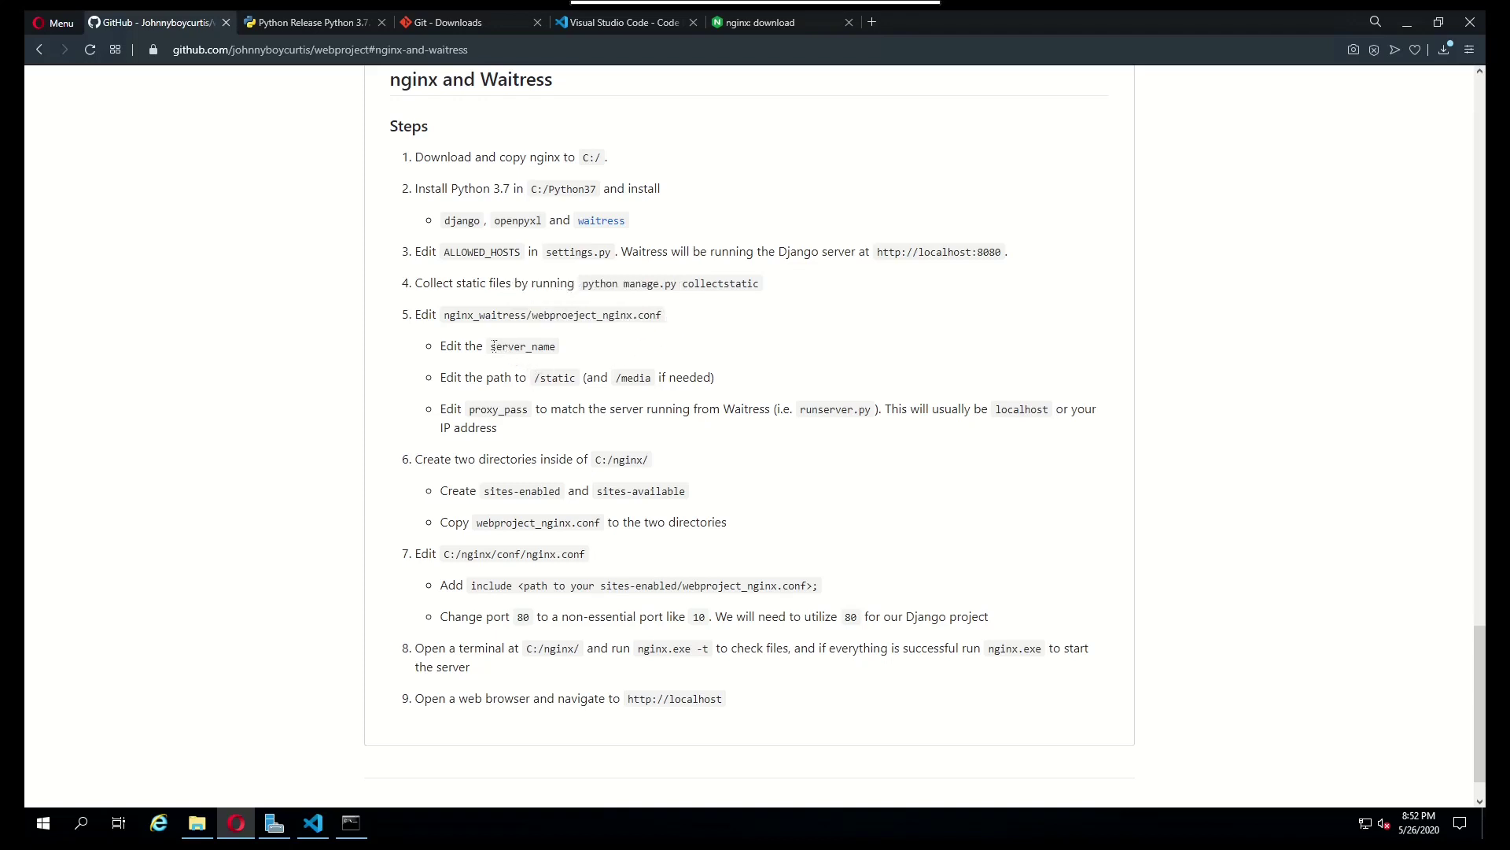
pyautogui.moveTo(493, 346); pyautogui.dragTo(557, 347)
pyautogui.click(573, 378)
pyautogui.click(313, 823)
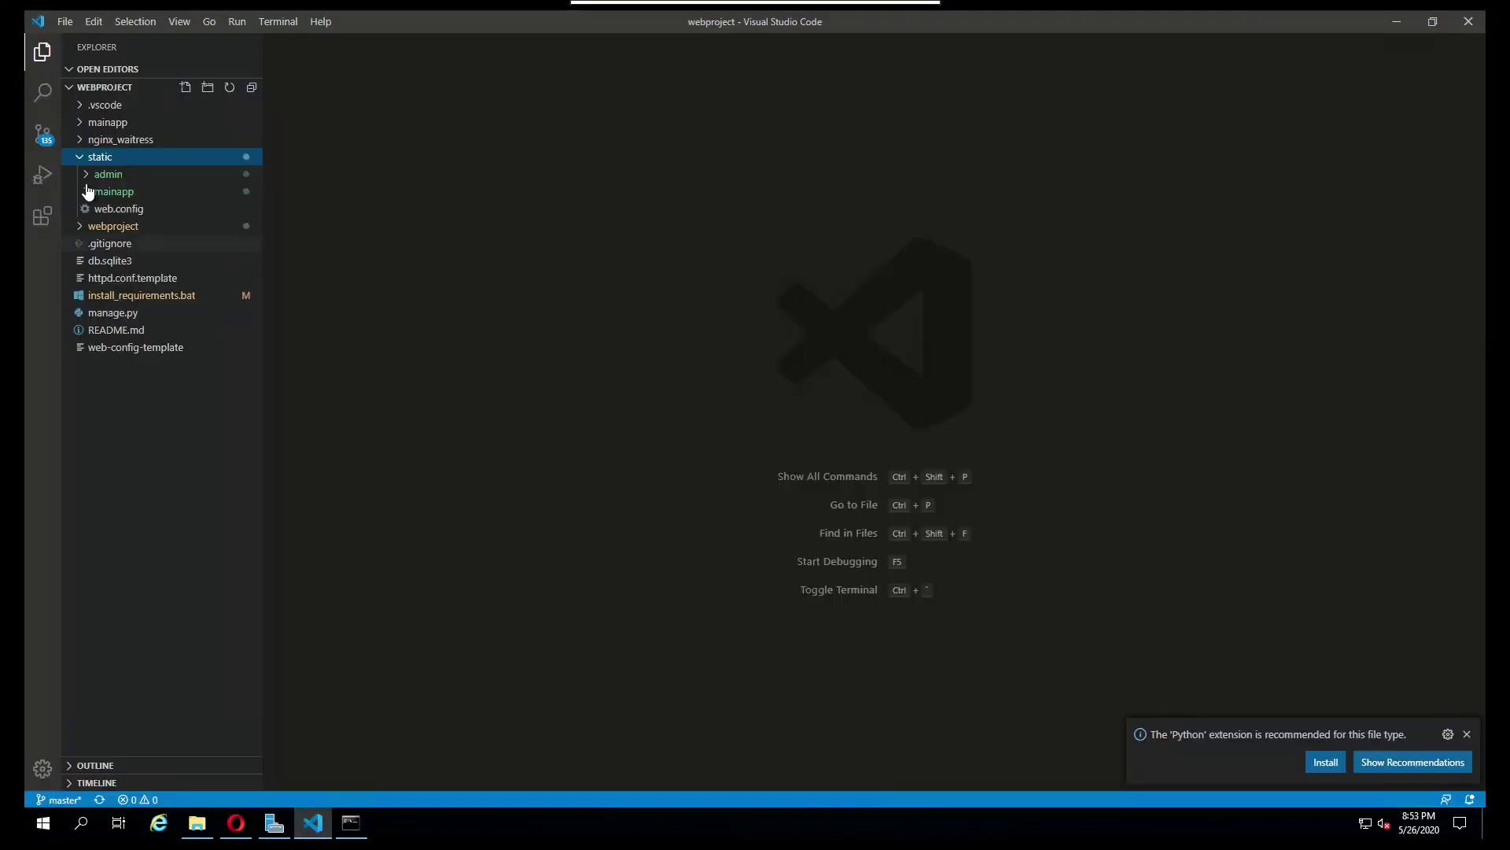
pyautogui.click(81, 142)
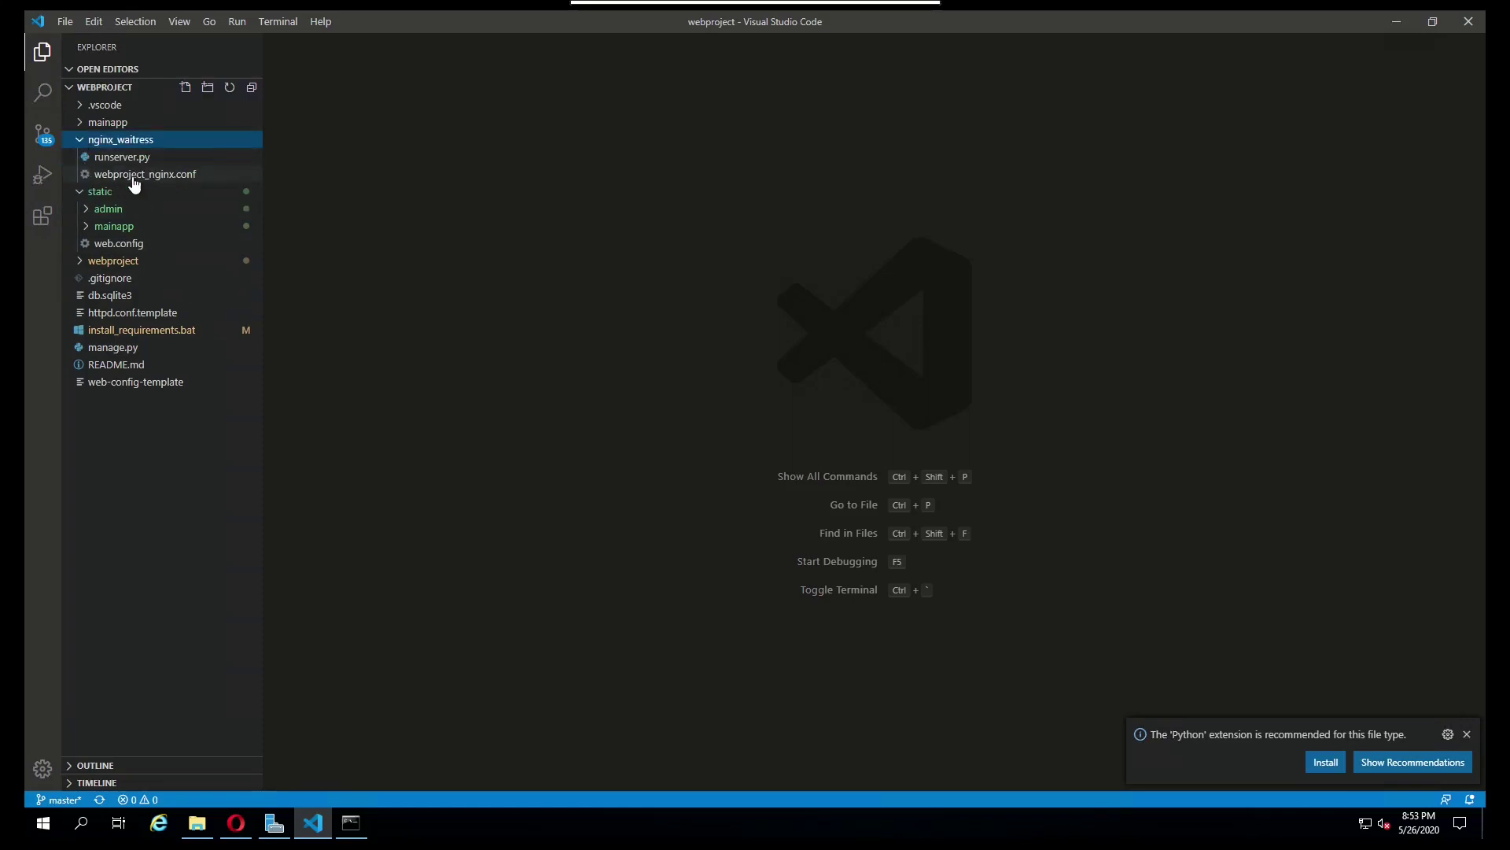
# Step: In webproject_nginx.conf, replace <FILL IN> with windows-nginx as the server_name and save
pyautogui.click(203, 176)
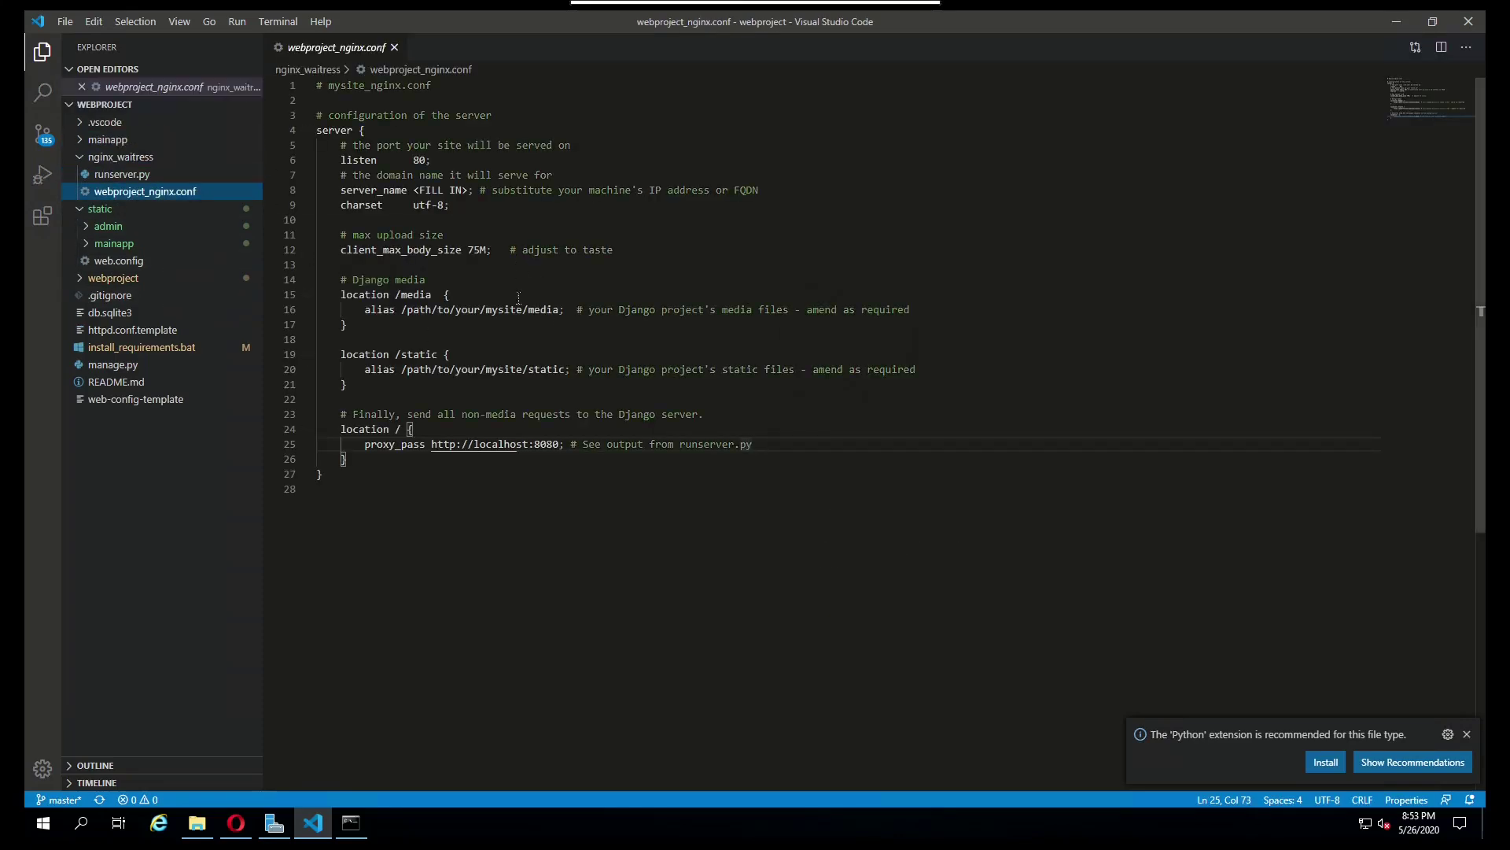
pyautogui.moveTo(468, 189); pyautogui.dragTo(414, 189)
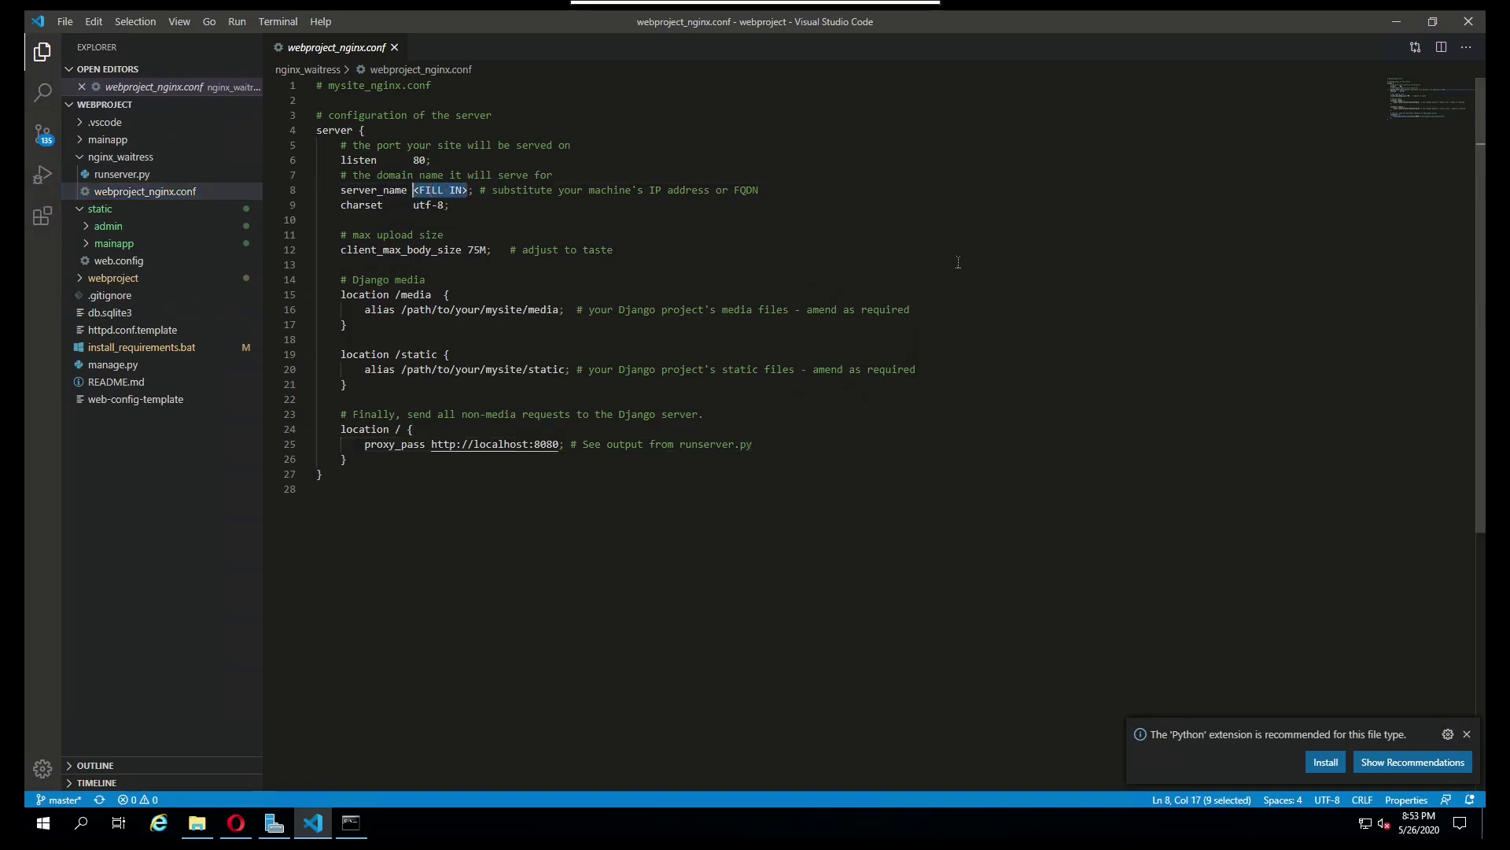
pyautogui.write('windows-ngin')
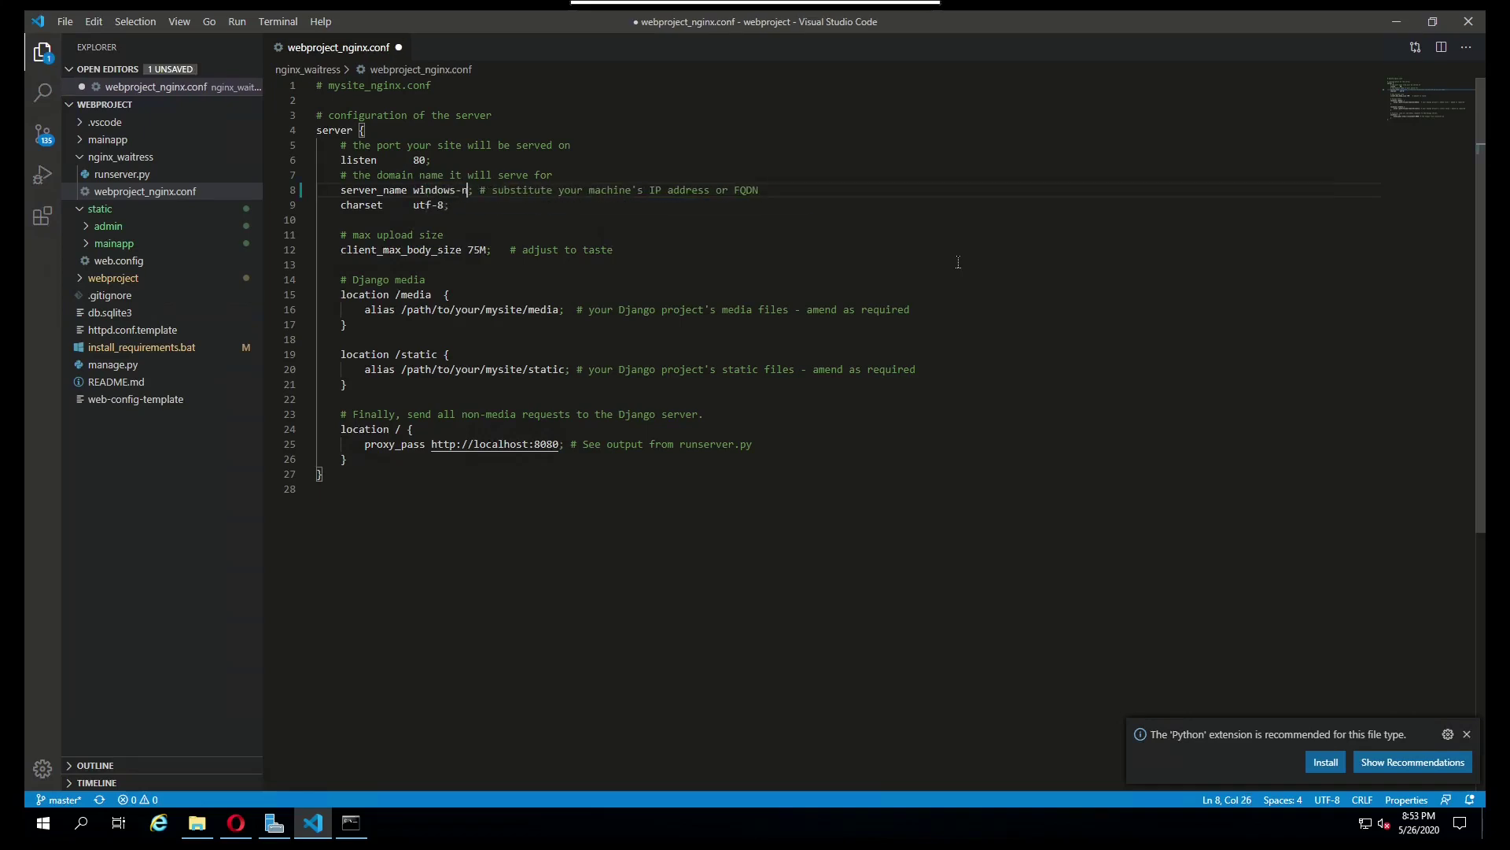
pyautogui.write('x')
pyautogui.hotkey('ctrl', 's')
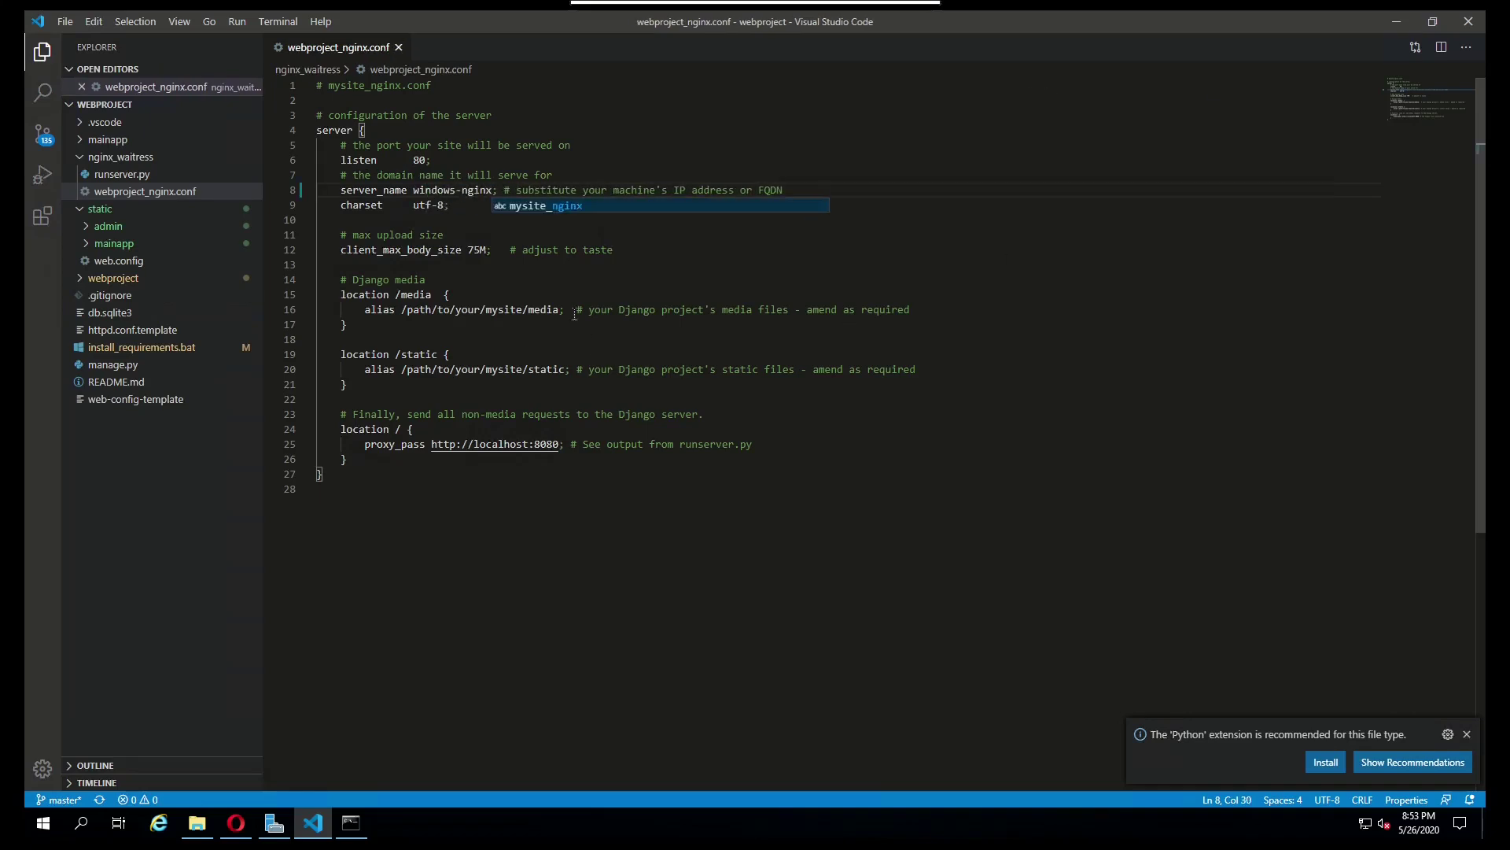
pyautogui.click(573, 311)
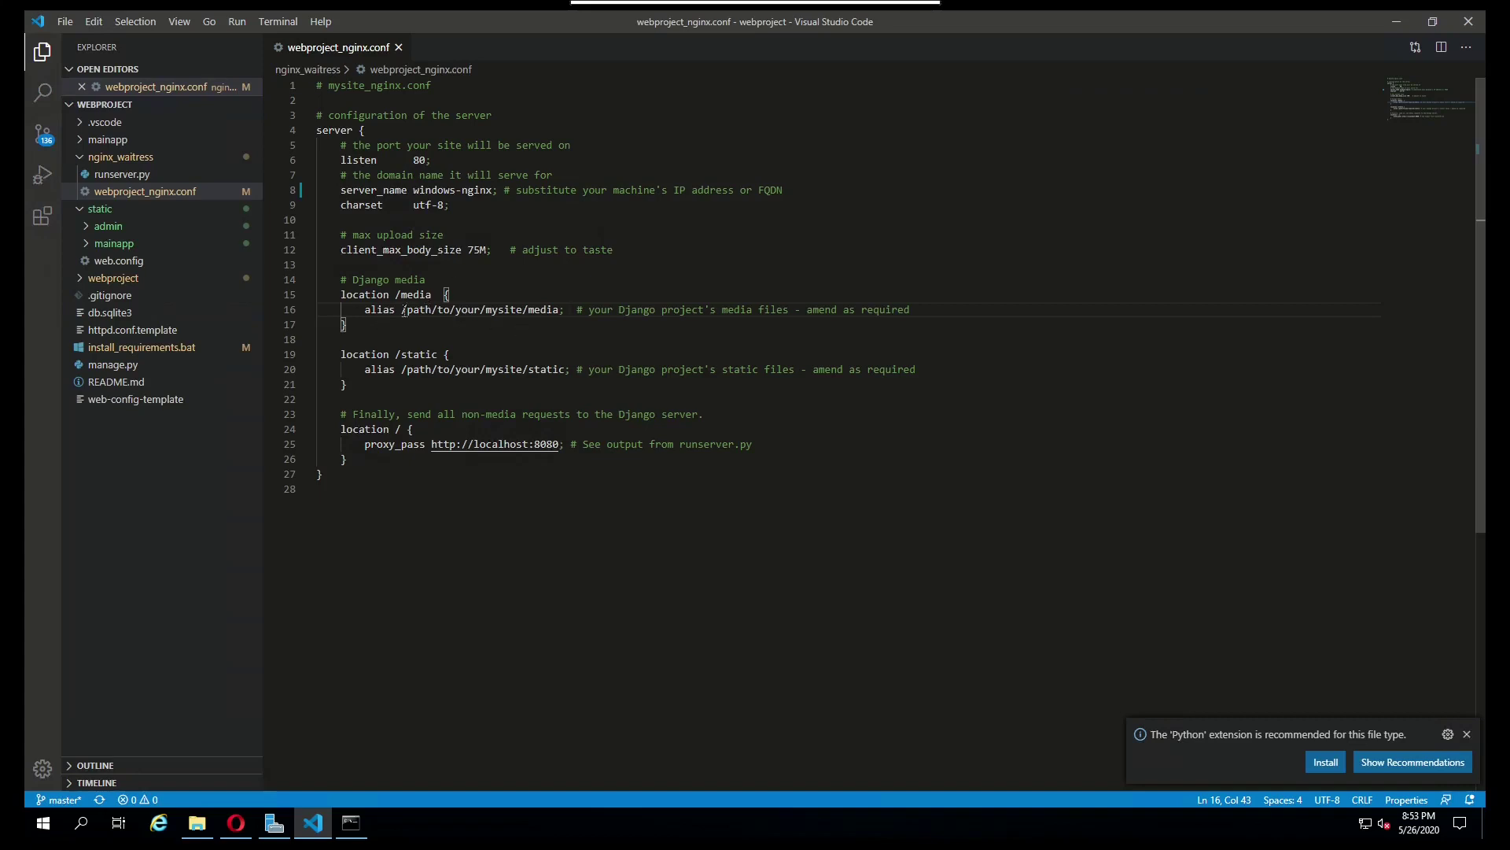
# Step: Delete the path/to/your/mysite placeholder from the /static alias and copy the static folder's full path
pyautogui.moveTo(402, 311); pyautogui.dragTo(555, 311)
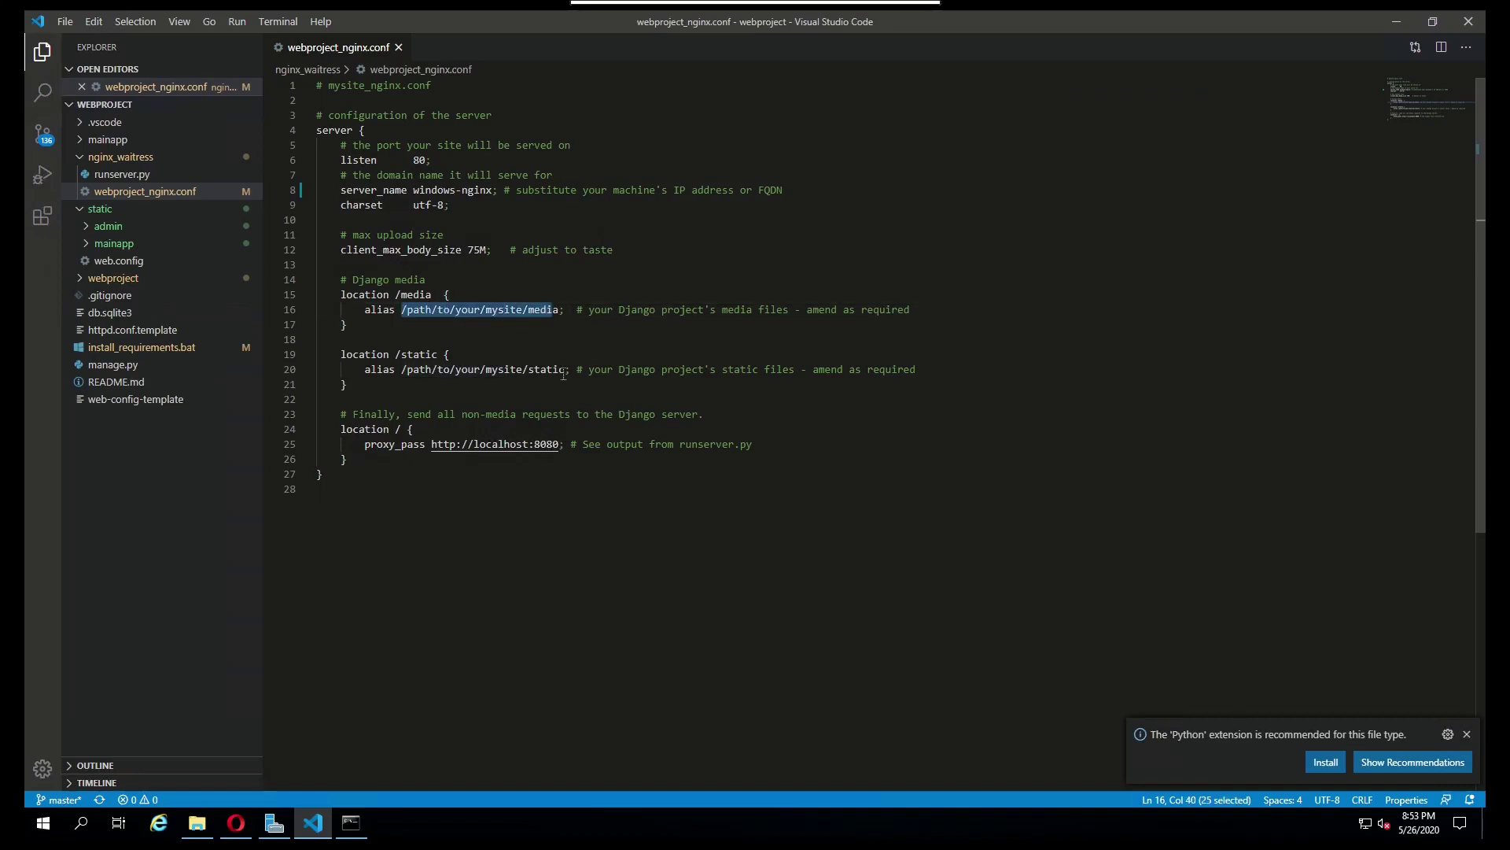
pyautogui.click(565, 369)
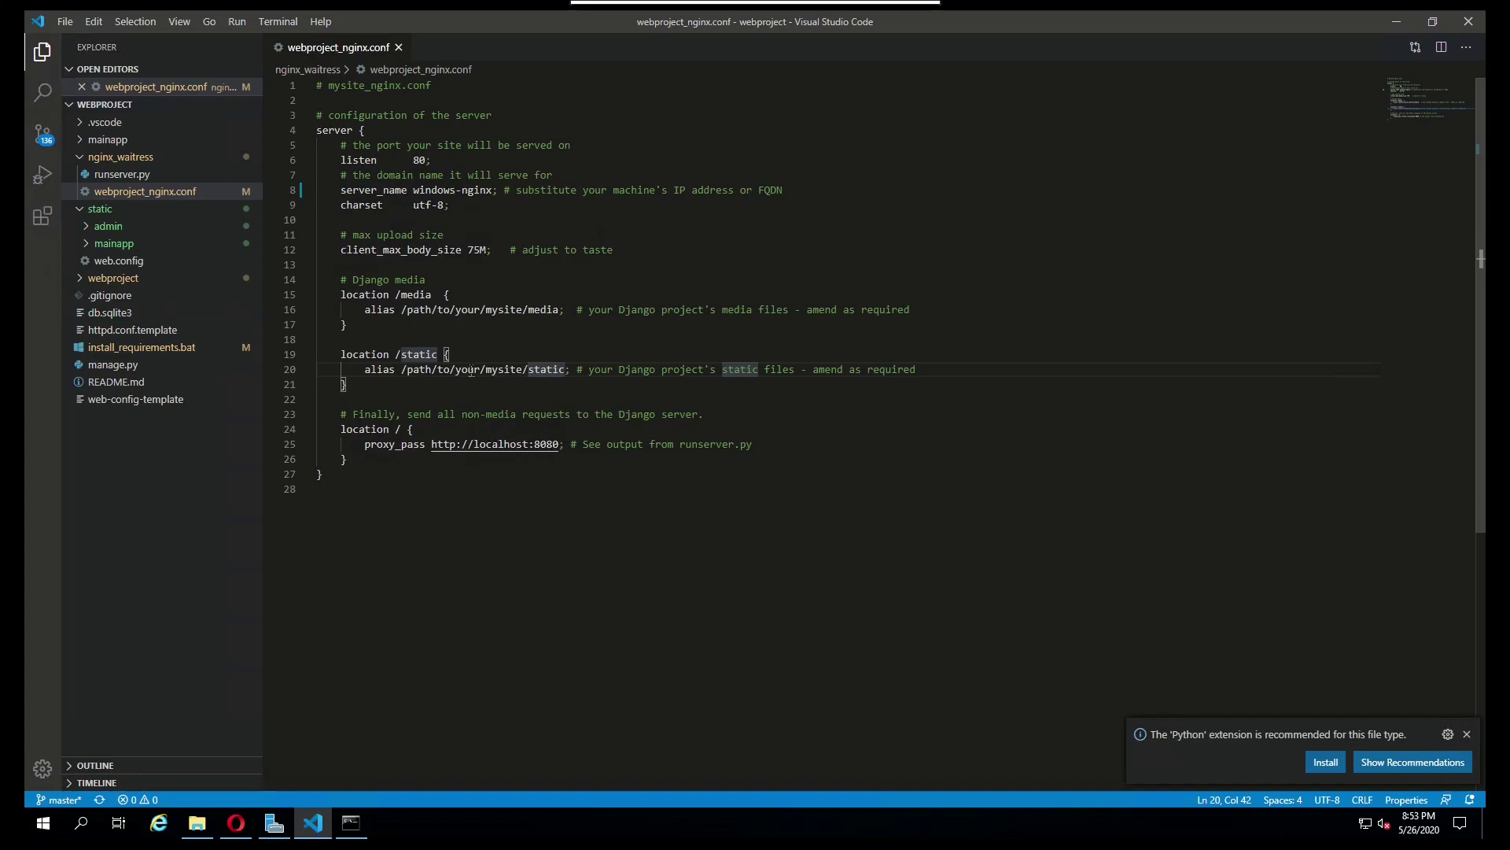
pyautogui.moveTo(522, 369); pyautogui.dragTo(407, 372)
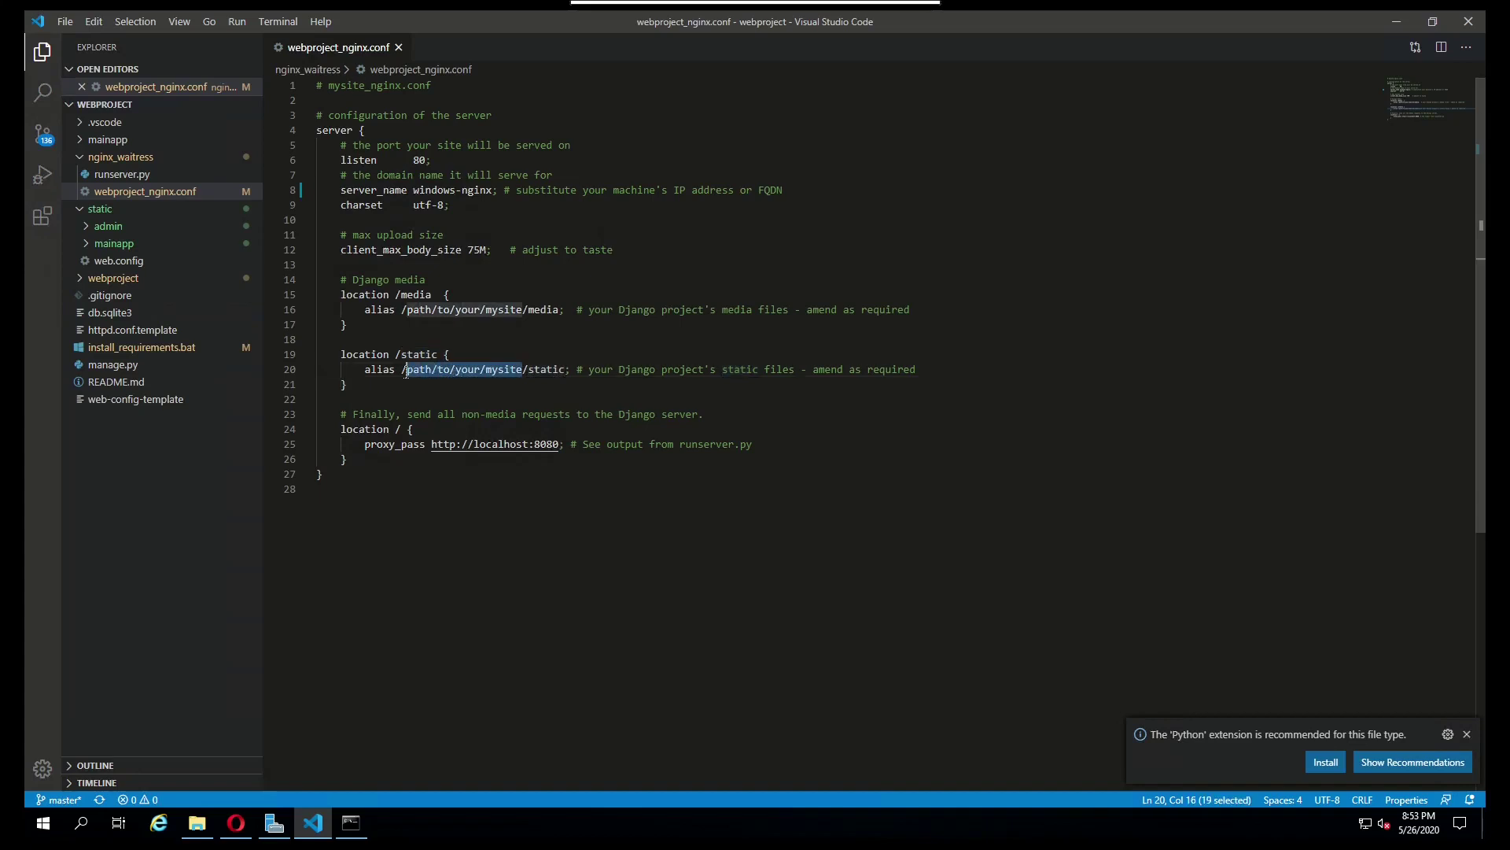
pyautogui.press('BackSpace')
pyautogui.press('BackSpace')
pyautogui.click(197, 822)
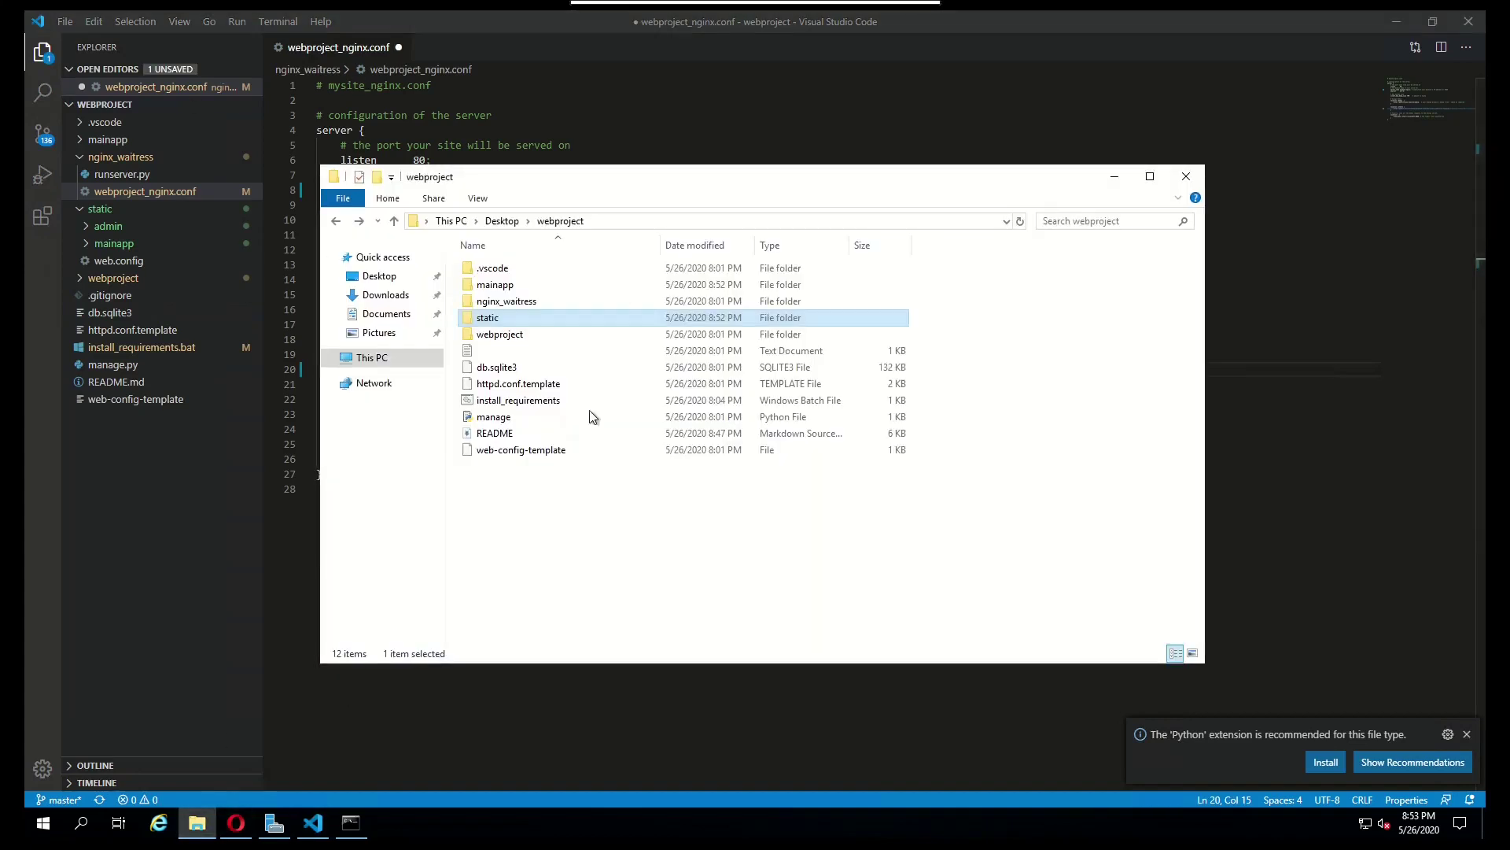
pyautogui.doubleClick(492, 317)
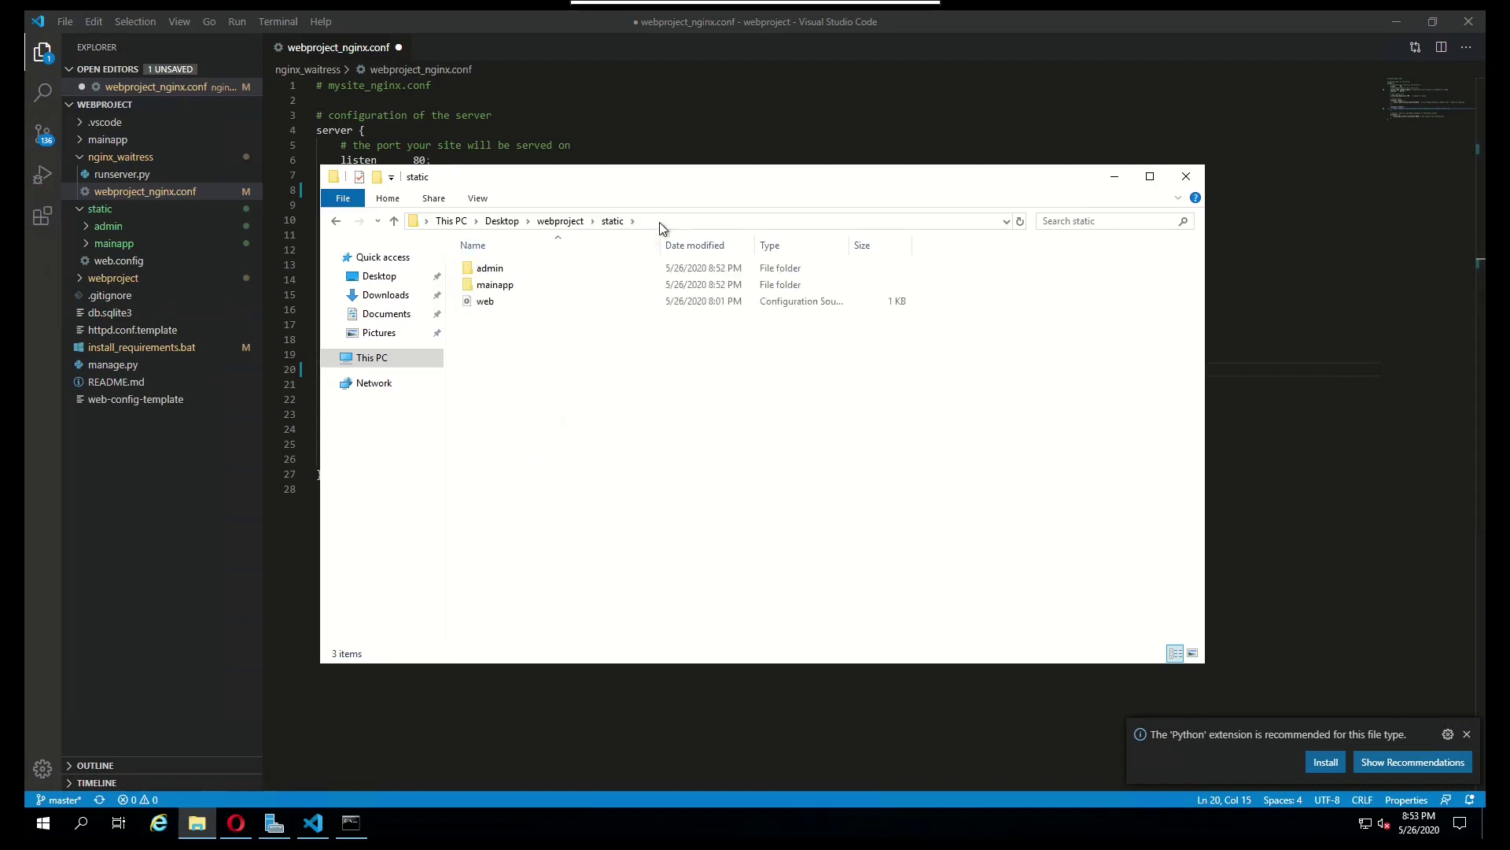
pyautogui.click(659, 222)
pyautogui.hotkey('ctrl', 'c')
pyautogui.click(572, 144)
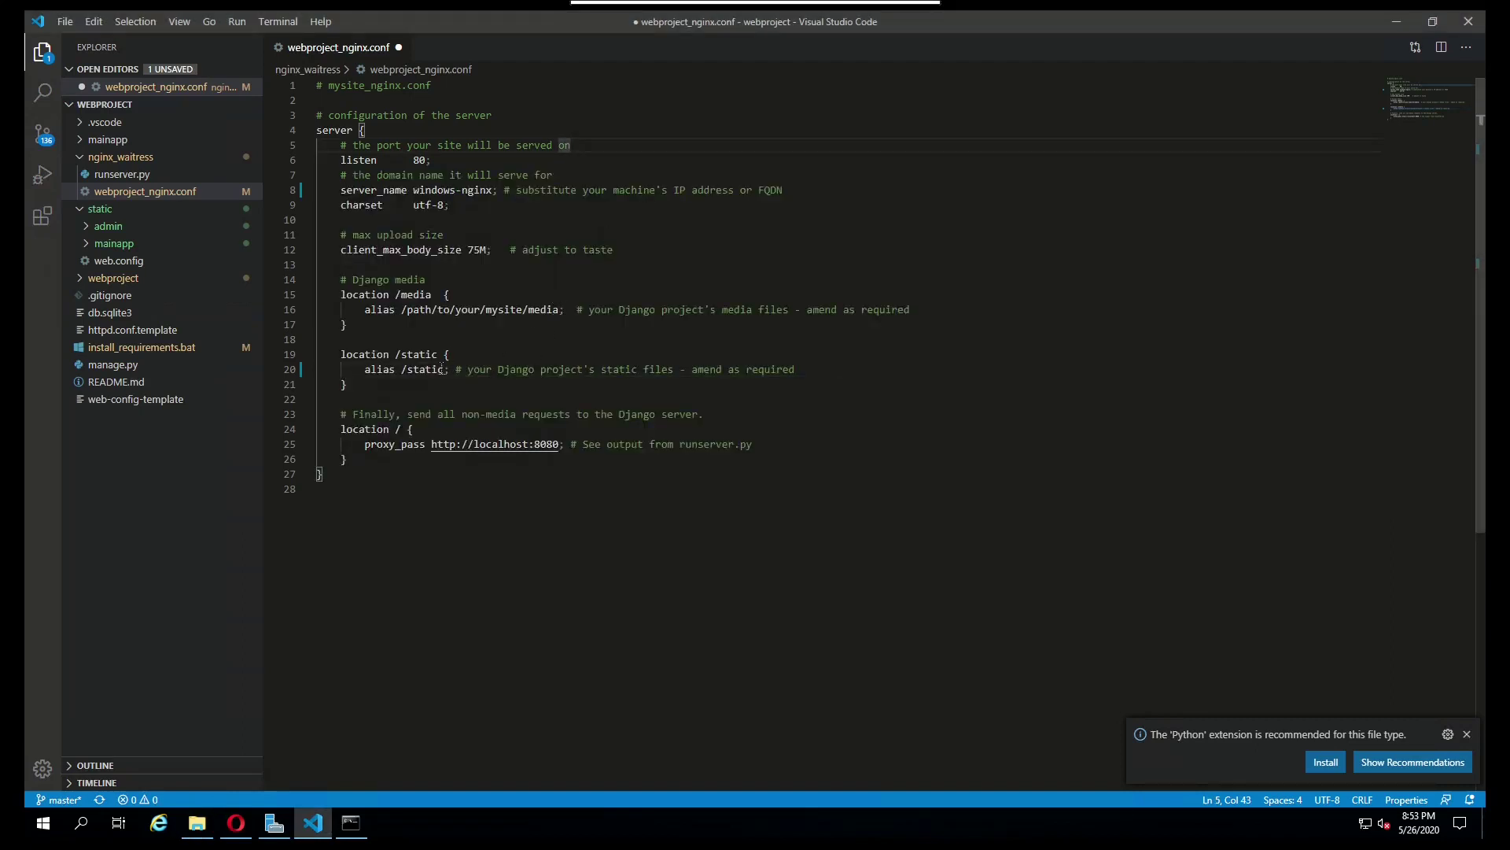
# Step: Paste the Desktop webproject\static path as the /static alias, converting backslashes to forward slashes, and save
pyautogui.moveTo(442, 369); pyautogui.dragTo(408, 370)
pyautogui.press('BackSpace')
pyautogui.press('BackSpace')
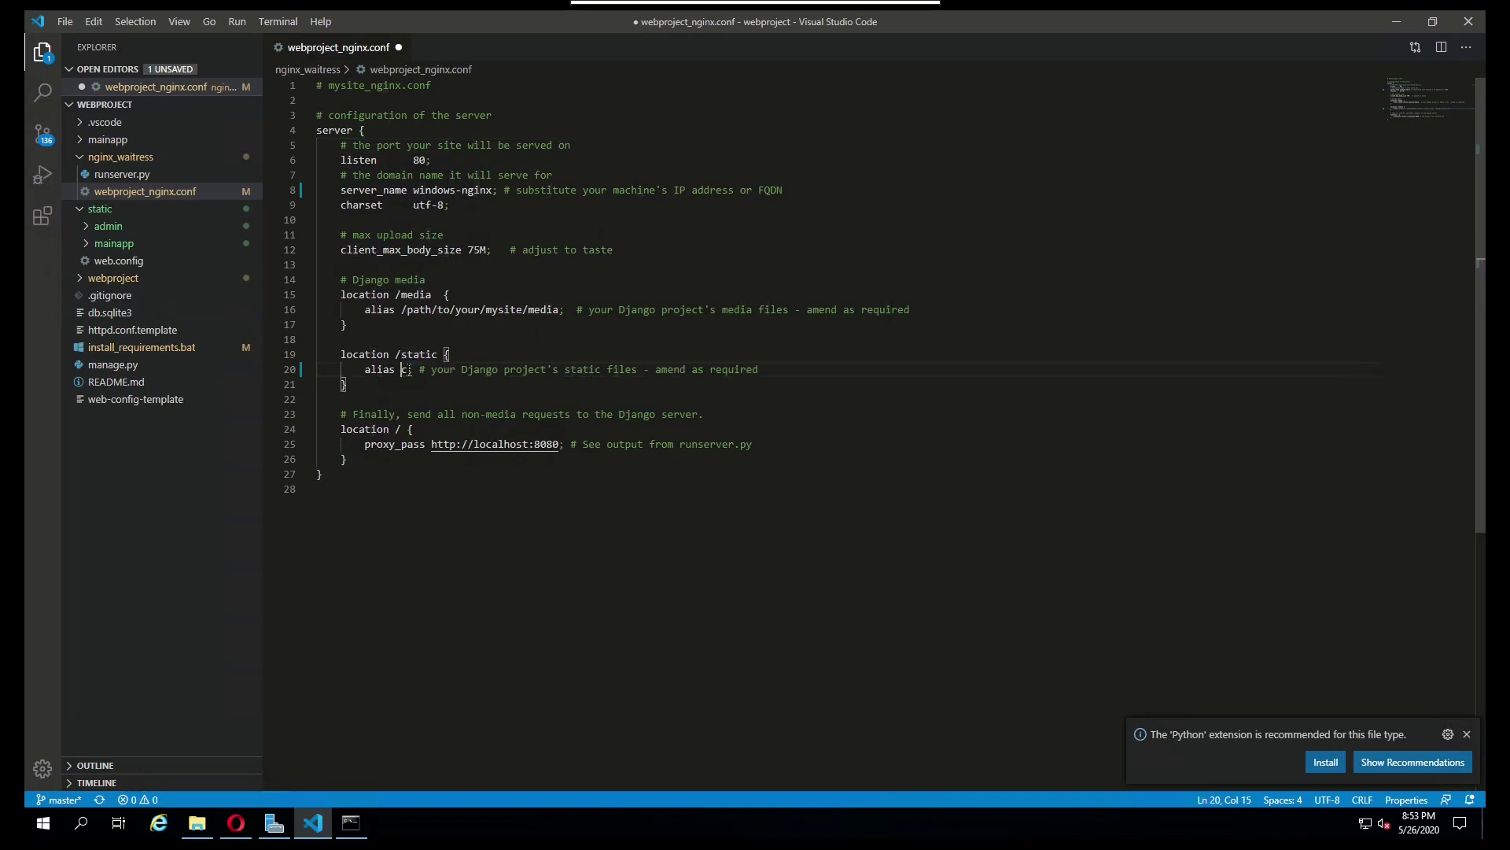
pyautogui.hotkey('ctrl', 'v')
pyautogui.press('Left')
pyautogui.press('Left')
pyautogui.press('Left')
pyautogui.press('Left')
pyautogui.press('Left')
pyautogui.press('Left')
pyautogui.press('BackSpace')
pyautogui.write('/')
pyautogui.press('Left')
pyautogui.press('Left')
pyautogui.press('Left')
pyautogui.press('Left')
pyautogui.press('Left')
pyautogui.press('Left')
pyautogui.press('Left')
pyautogui.press('Left')
pyautogui.press('Left')
pyautogui.press('Left')
pyautogui.press('Left')
pyautogui.press('BackSpace')
pyautogui.write('/')
pyautogui.press('Left')
pyautogui.press('Left')
pyautogui.press('Left')
pyautogui.press('Left')
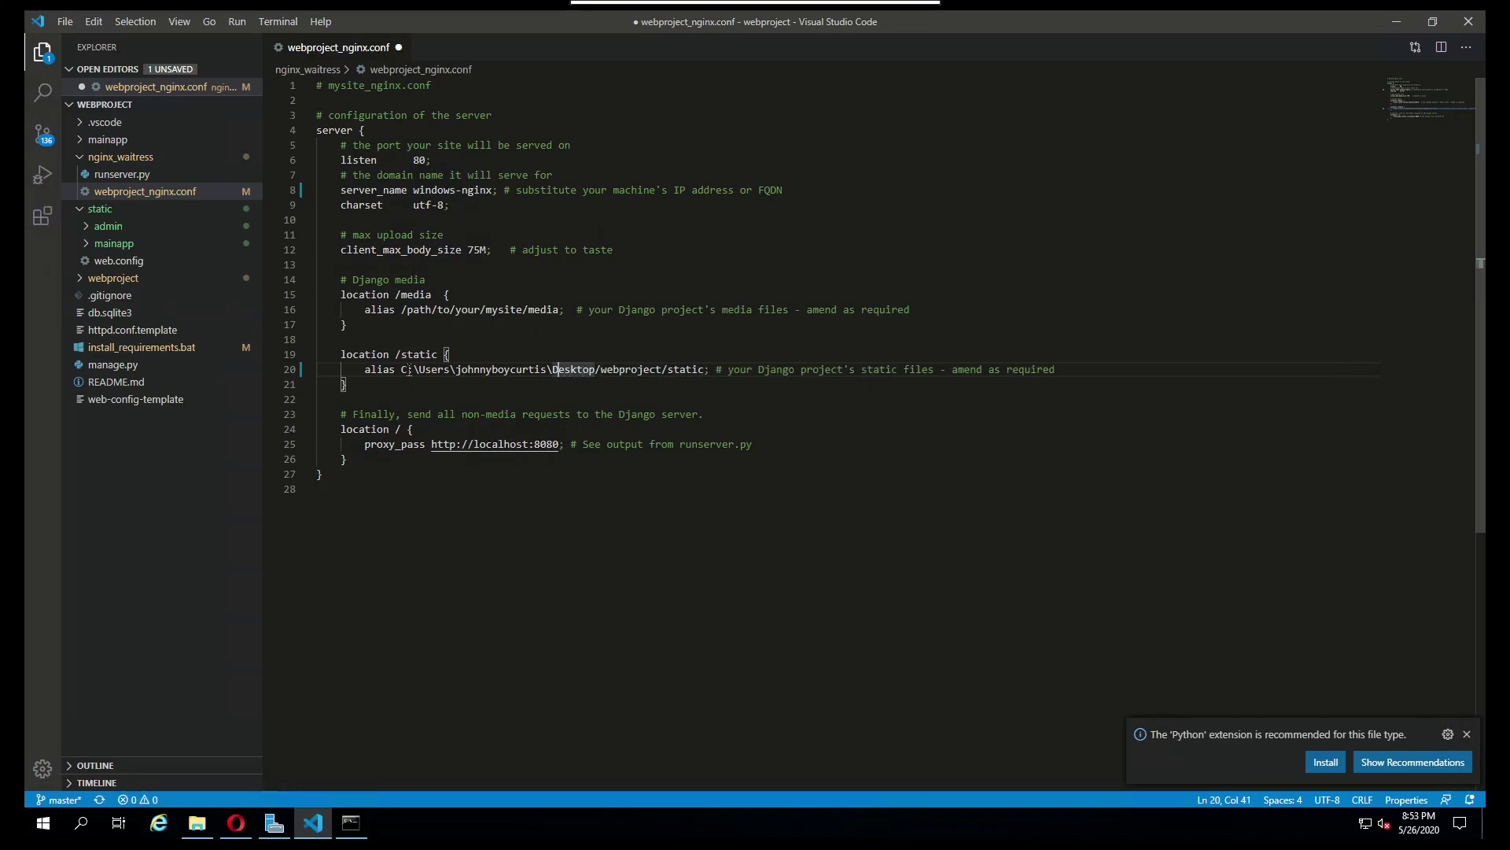
pyautogui.press('BackSpace')
pyautogui.write('/')
pyautogui.press('Left')
pyautogui.press('Left')
pyautogui.press('Left')
pyautogui.press('Left')
pyautogui.press('Left')
pyautogui.press('Left')
pyautogui.press('Left')
pyautogui.press('Left')
pyautogui.press('Left')
pyautogui.press('Left')
pyautogui.press('Left')
pyautogui.press('Left')
pyautogui.press('Left')
pyautogui.press('Left')
pyautogui.press('Left')
pyautogui.press('Left')
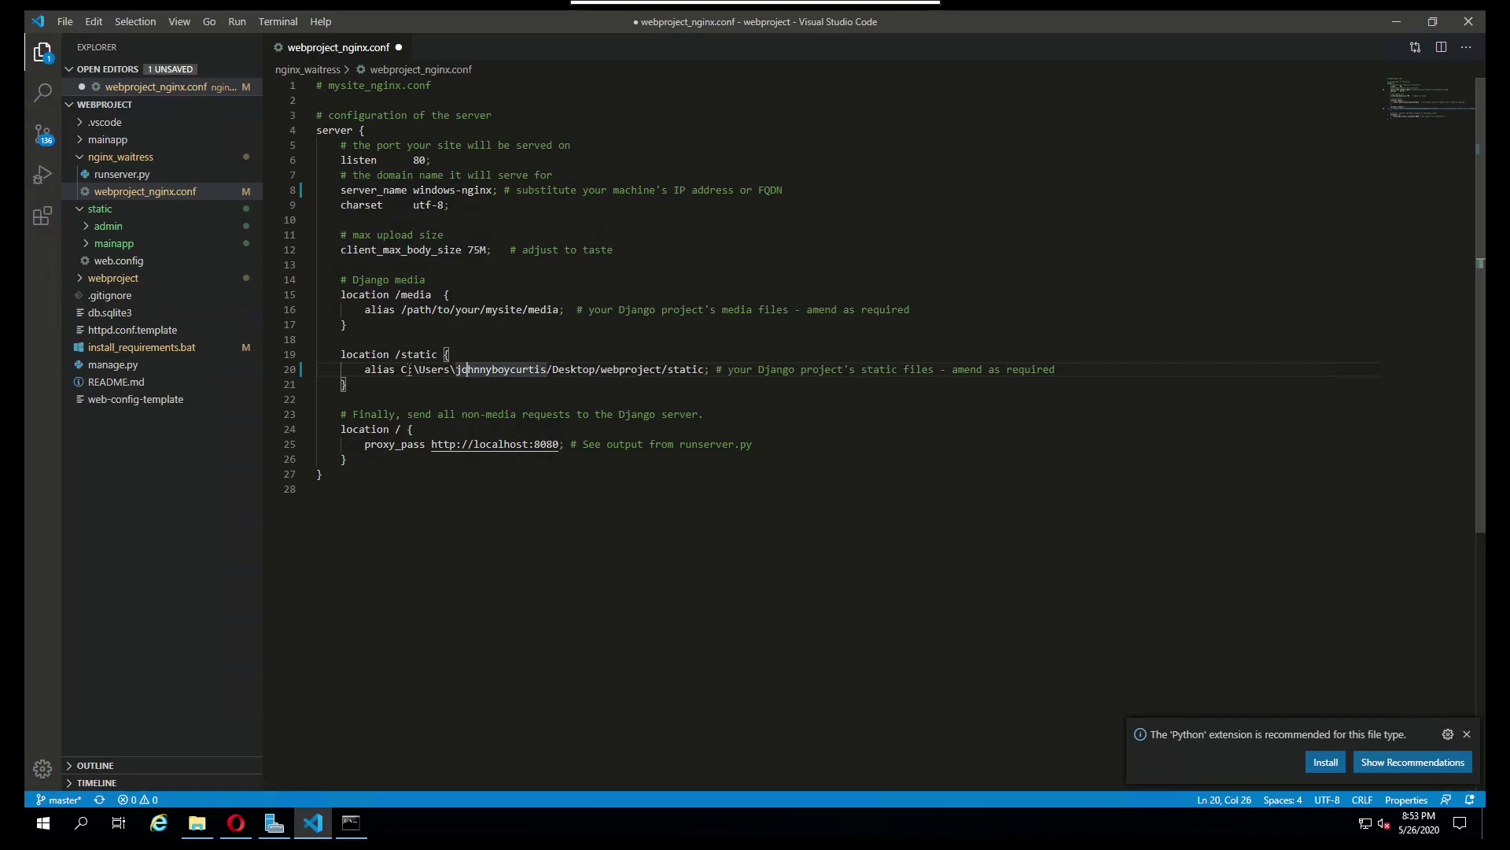
pyautogui.press('BackSpace')
pyautogui.write('/')
pyautogui.press('Left')
pyautogui.press('Left')
pyautogui.press('Left')
pyautogui.press('Left')
pyautogui.press('Left')
pyautogui.press('Left')
pyautogui.press('Left')
pyautogui.press('Left')
pyautogui.press('Right')
pyautogui.press('Right')
pyautogui.press('BackSpace')
pyautogui.write('/')
pyautogui.hotkey('ctrl', 's')
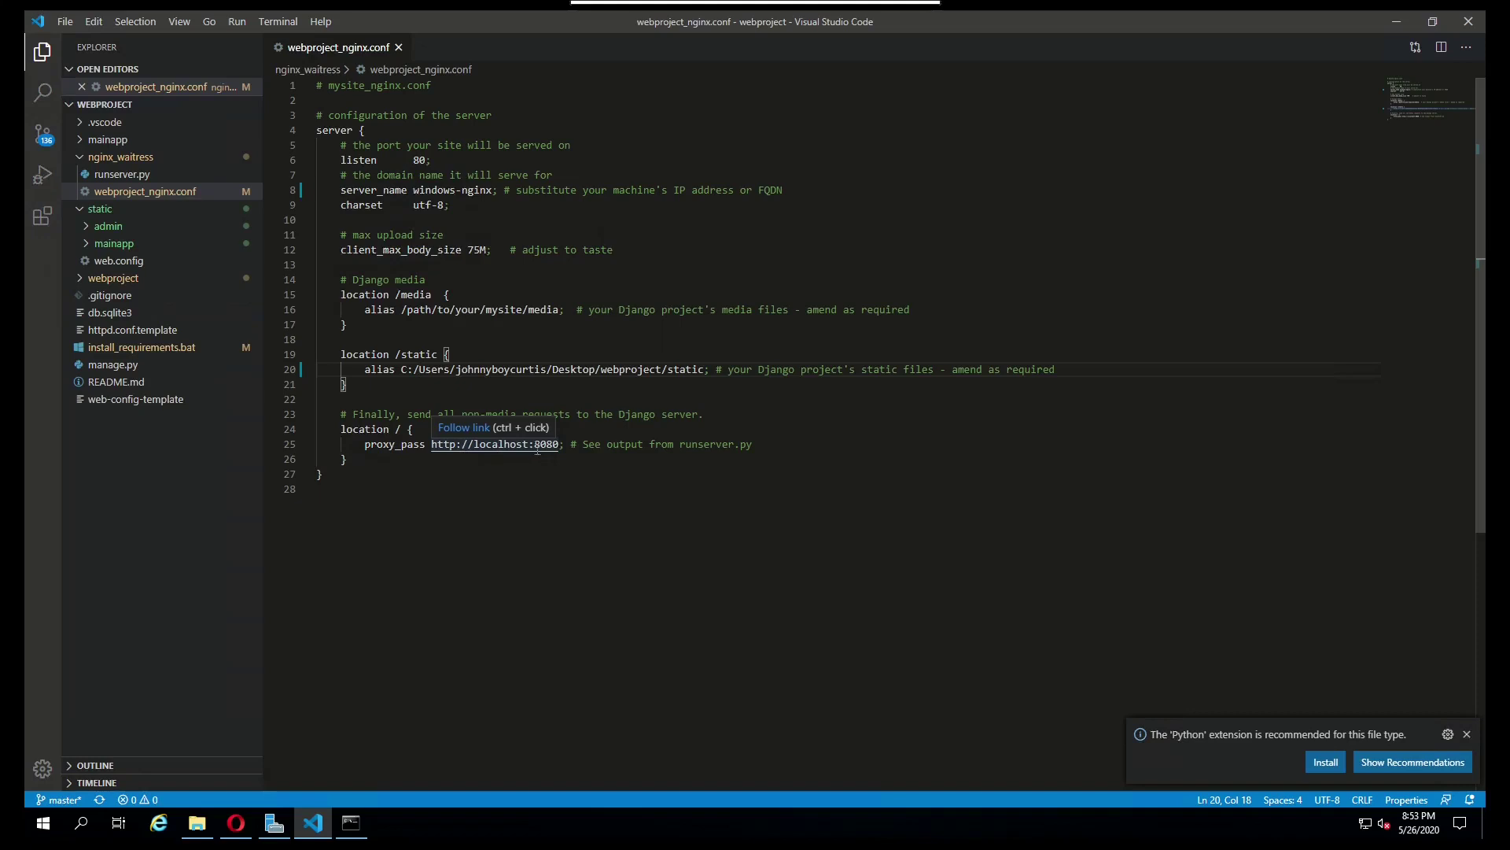
pyautogui.click(106, 209)
pyautogui.click(109, 176)
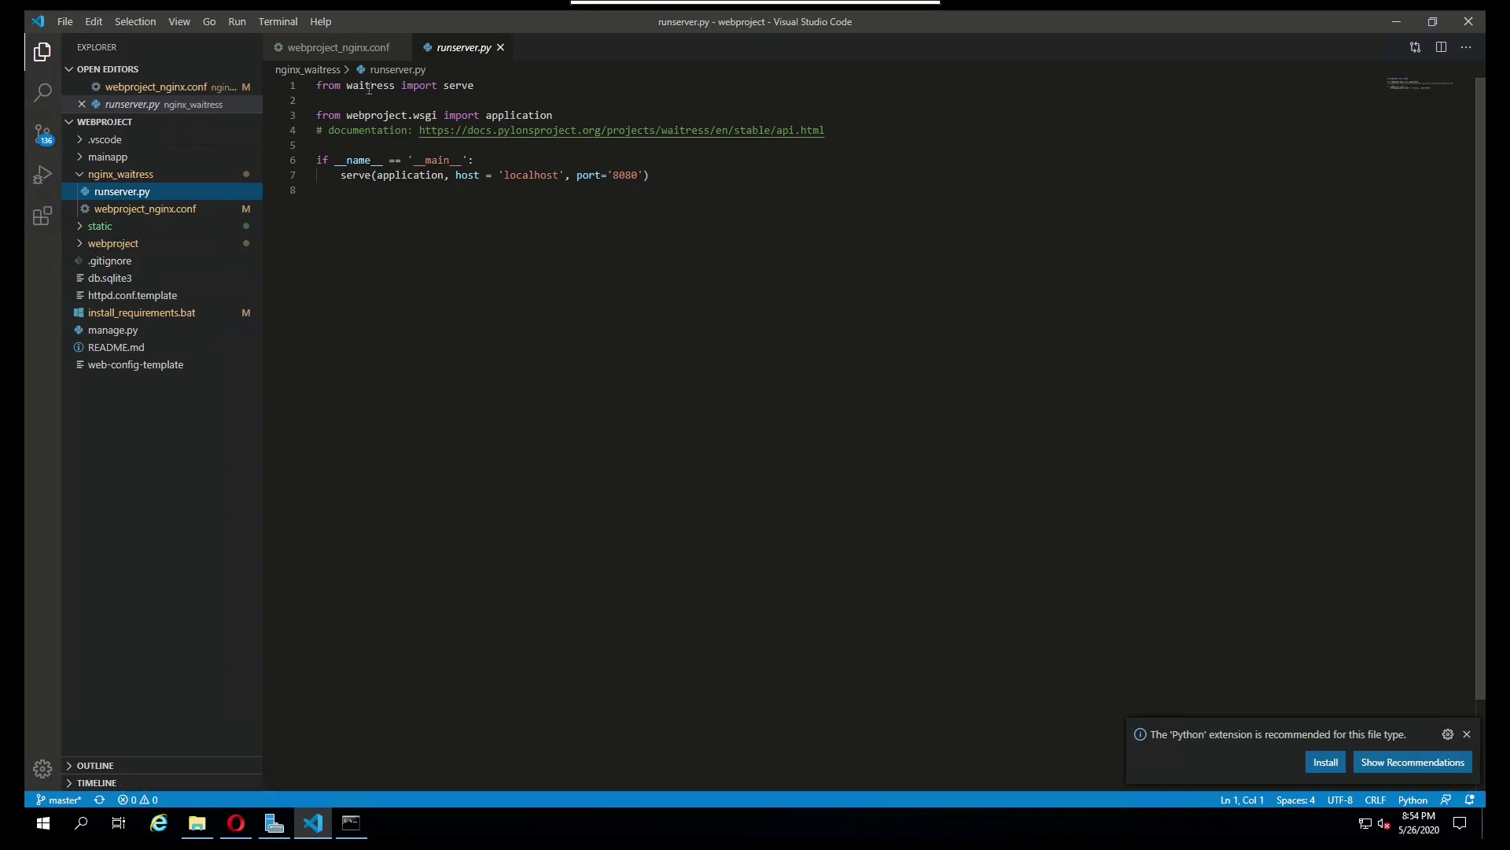
pyautogui.moveTo(444, 87); pyautogui.dragTo(479, 86)
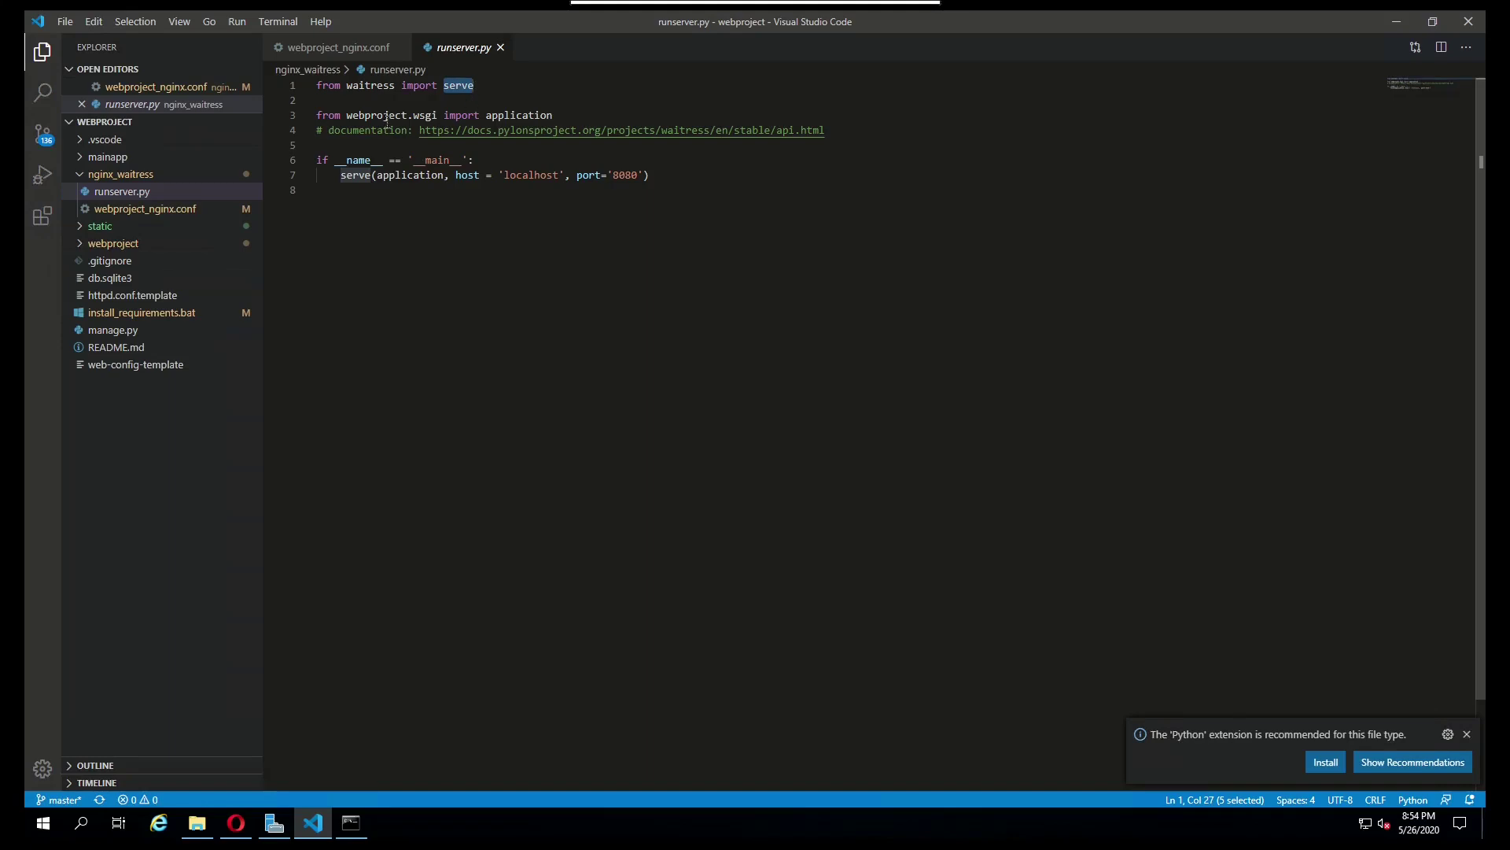
pyautogui.moveTo(347, 116); pyautogui.dragTo(554, 116)
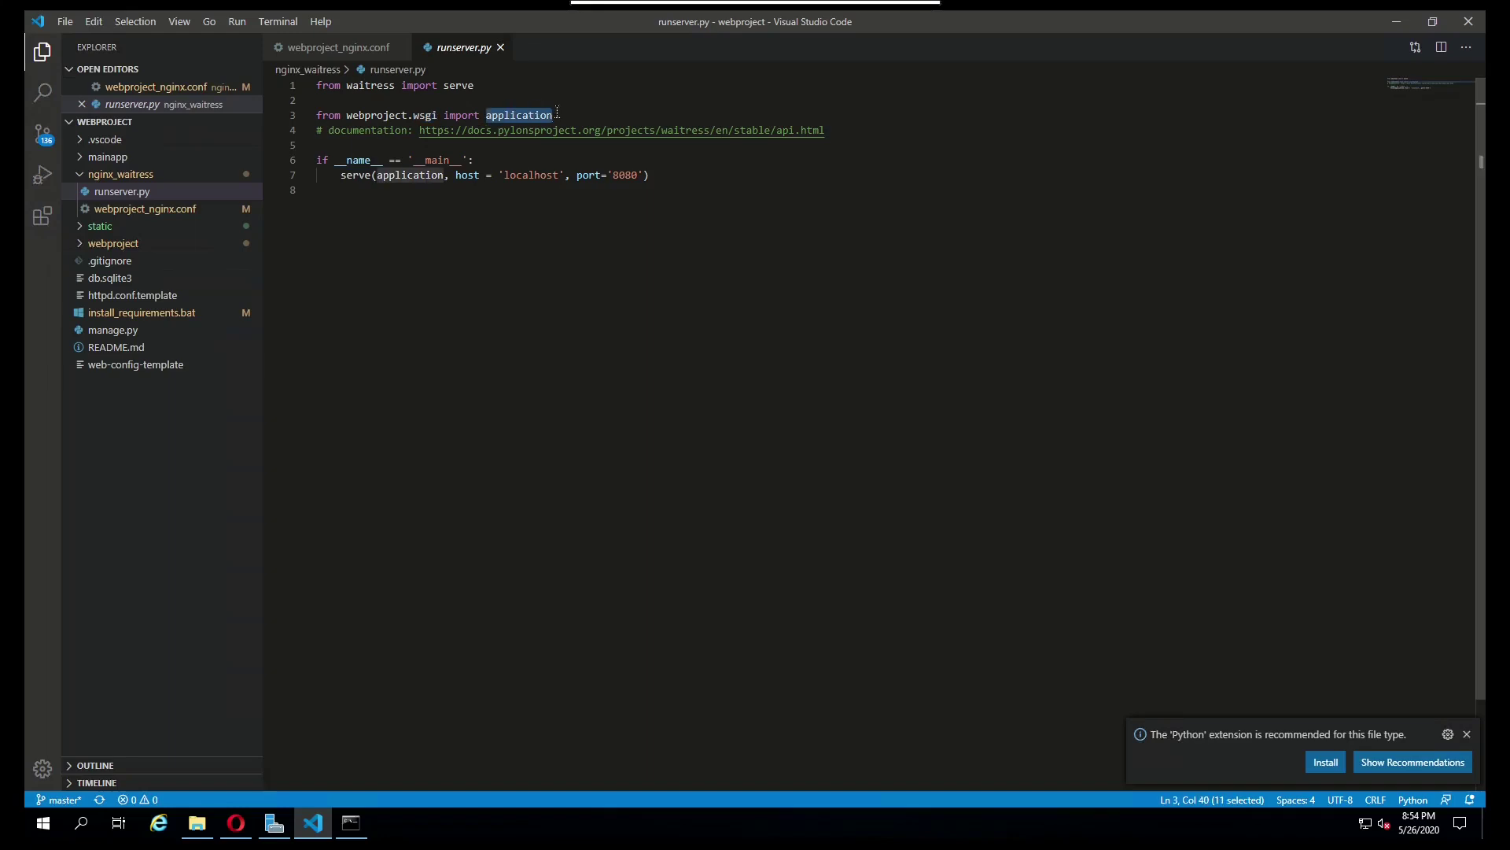
pyautogui.click(555, 268)
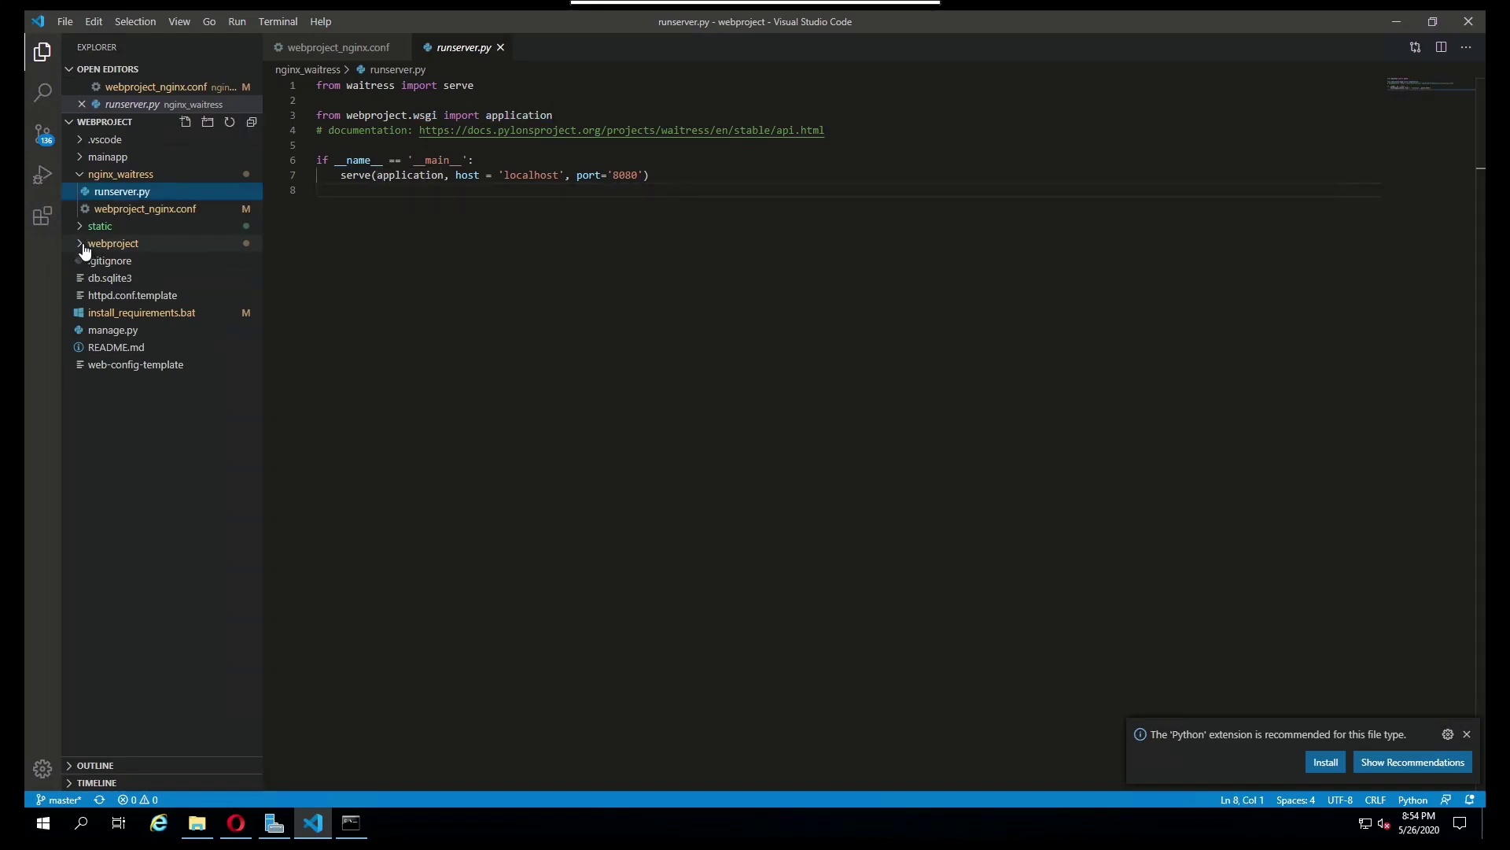
pyautogui.click(86, 245)
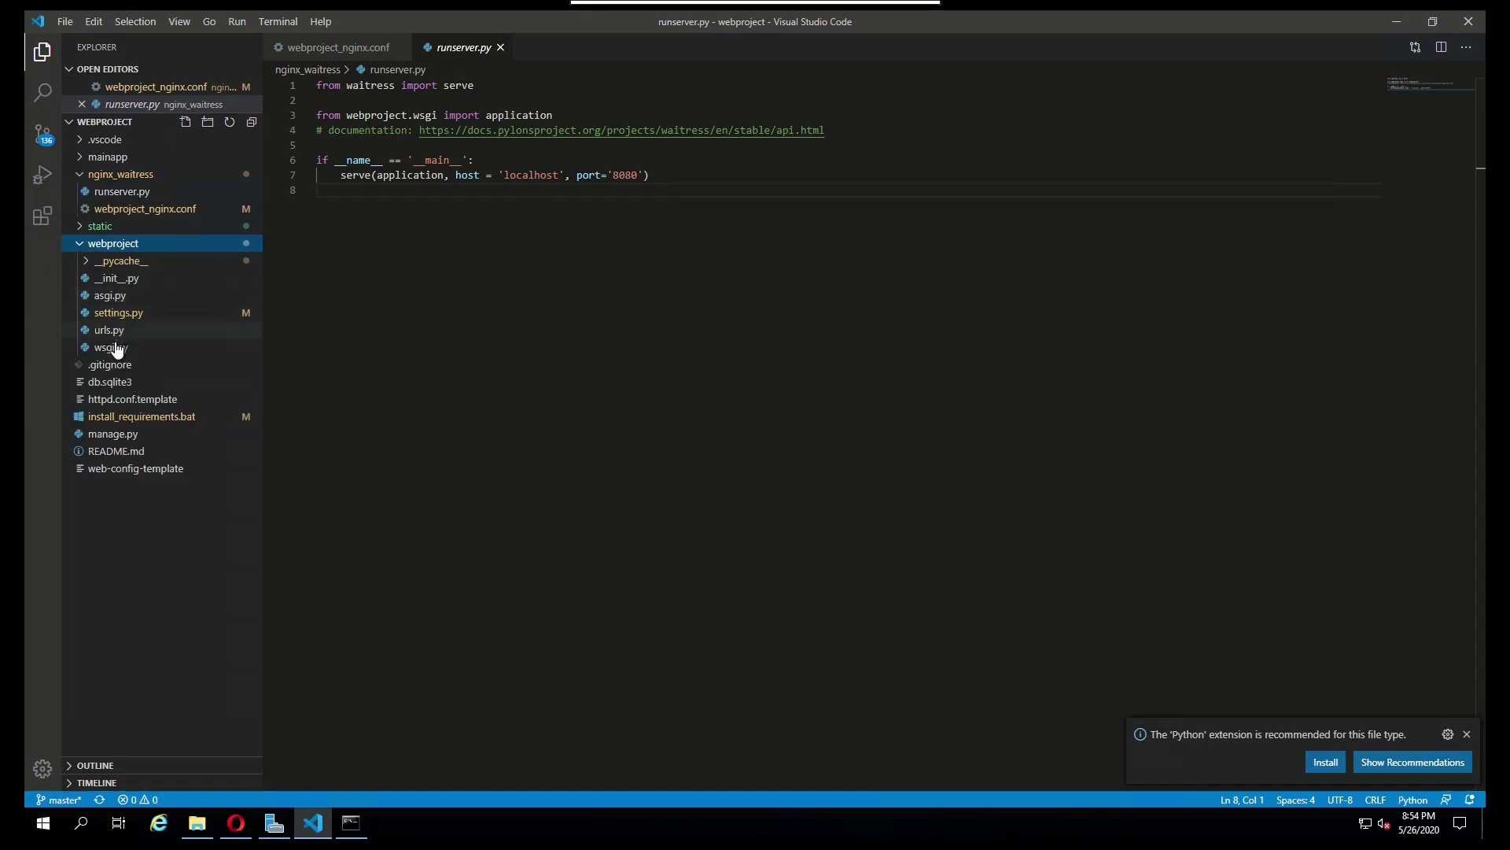
pyautogui.click(114, 347)
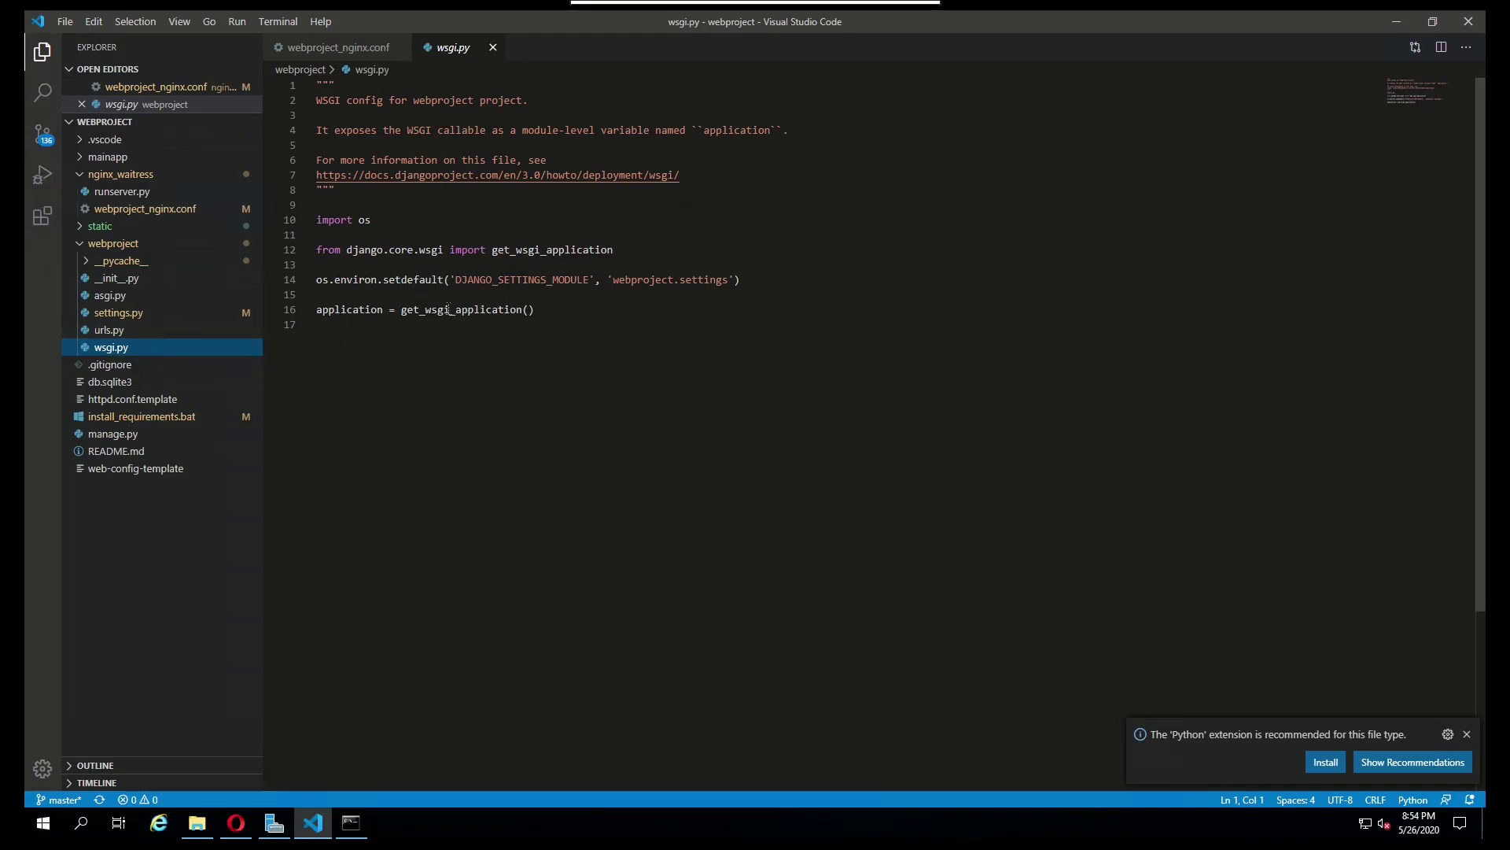
pyautogui.doubleClick(355, 311)
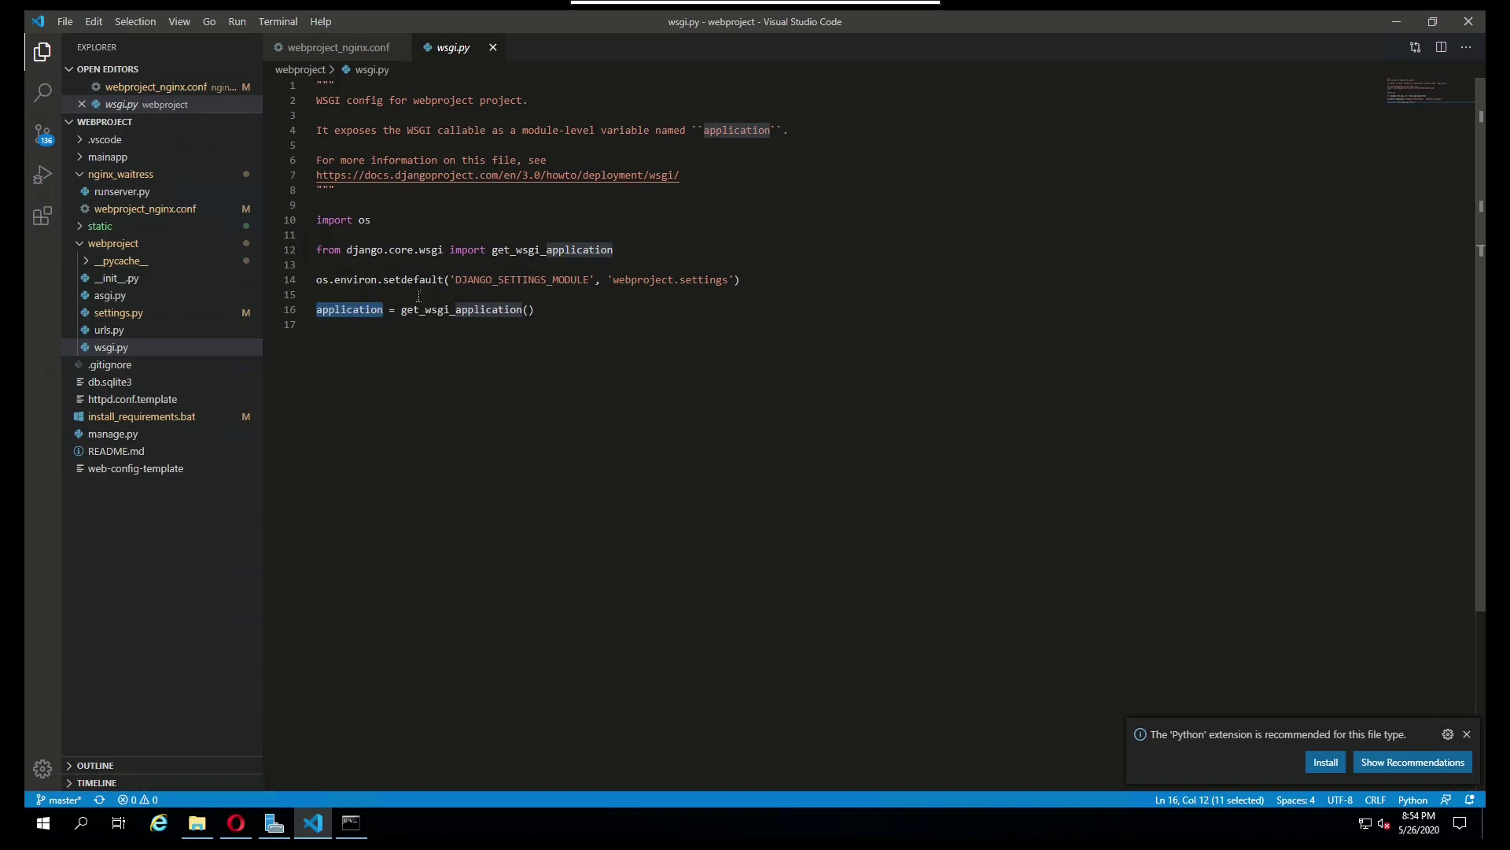
pyautogui.click(492, 47)
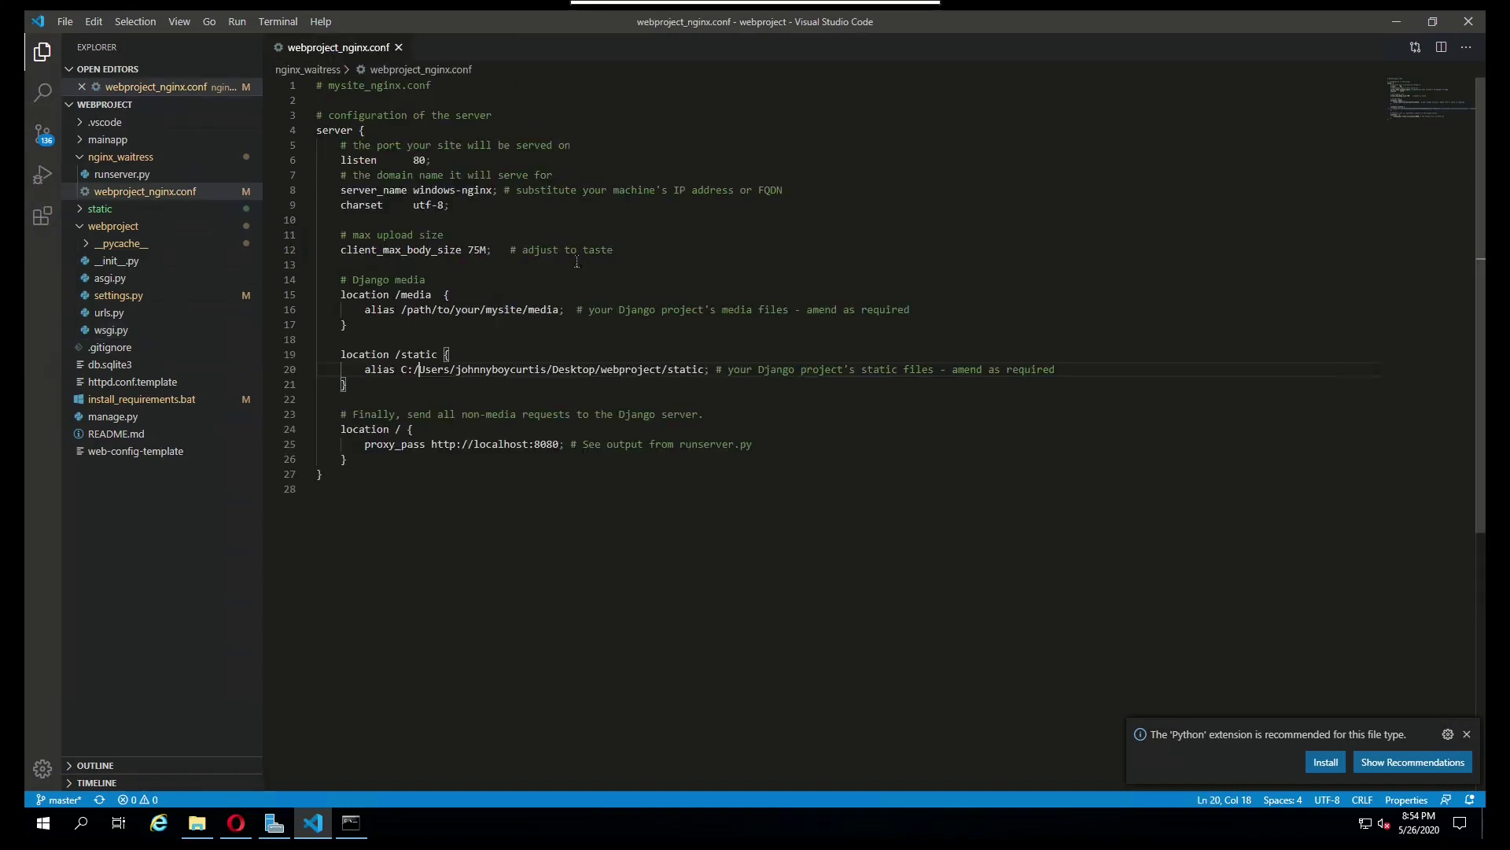
# Step: Review the /media and /static blocks, then read README step 6 on copying webproject_nginx into sites-enabled
pyautogui.click(472, 329)
pyautogui.click(550, 385)
pyautogui.click(236, 823)
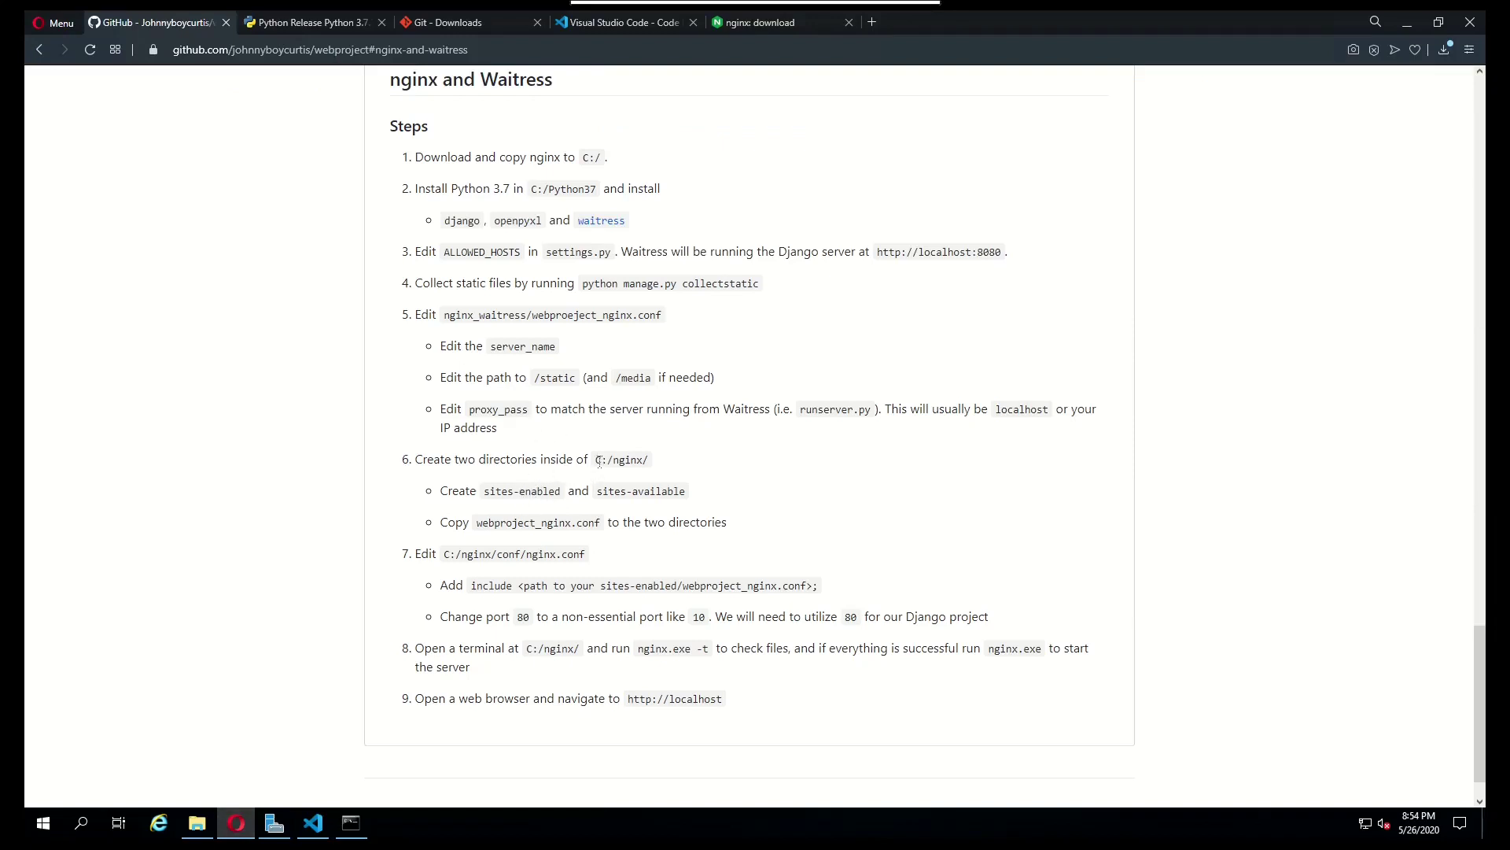
pyautogui.moveTo(415, 459); pyautogui.dragTo(475, 460)
pyautogui.click(645, 468)
pyautogui.moveTo(536, 493); pyautogui.dragTo(489, 493)
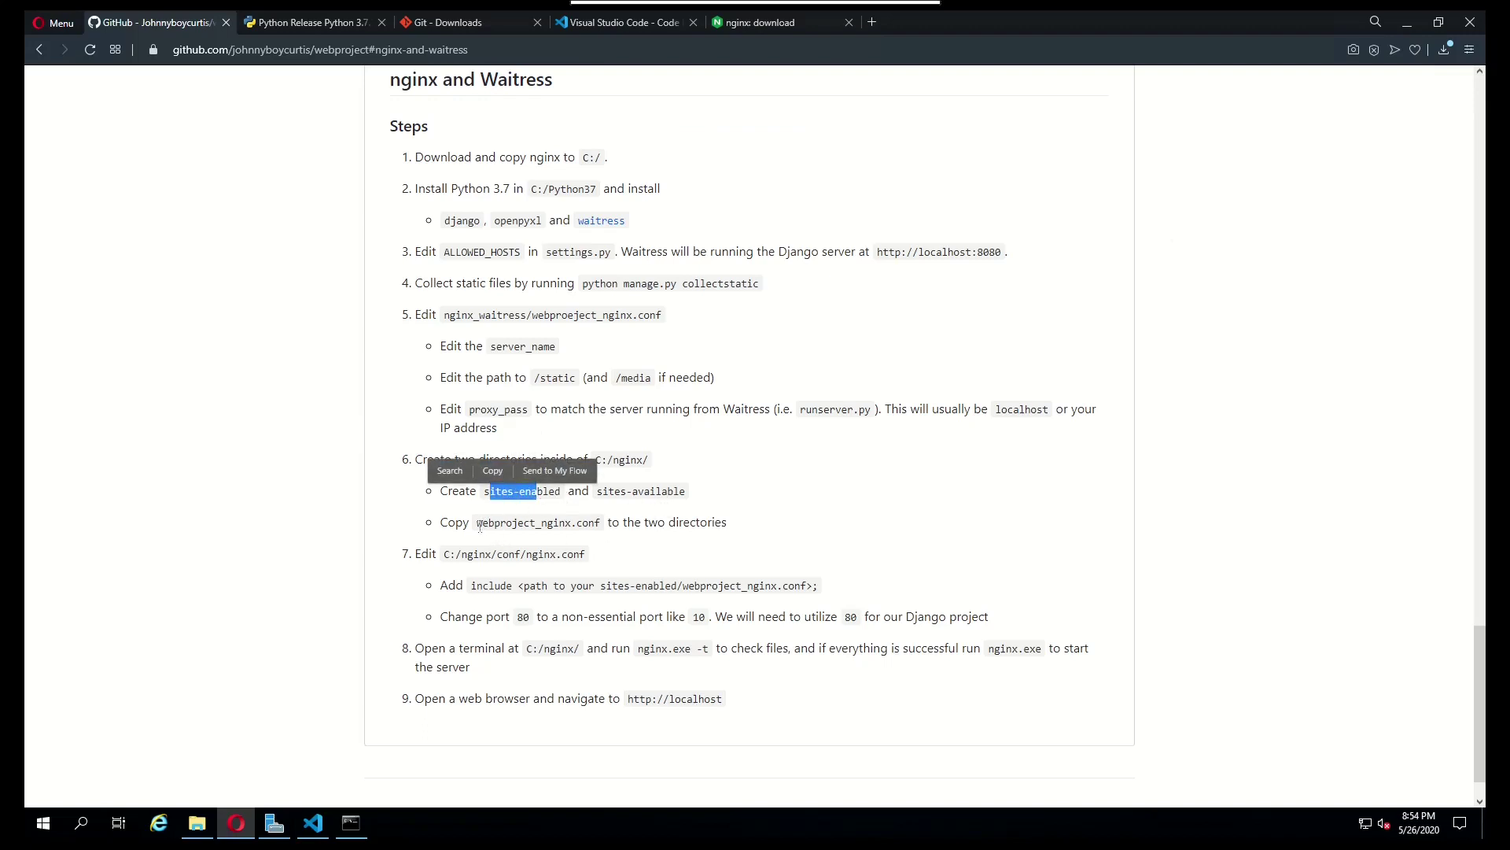
pyautogui.moveTo(479, 526); pyautogui.dragTo(605, 532)
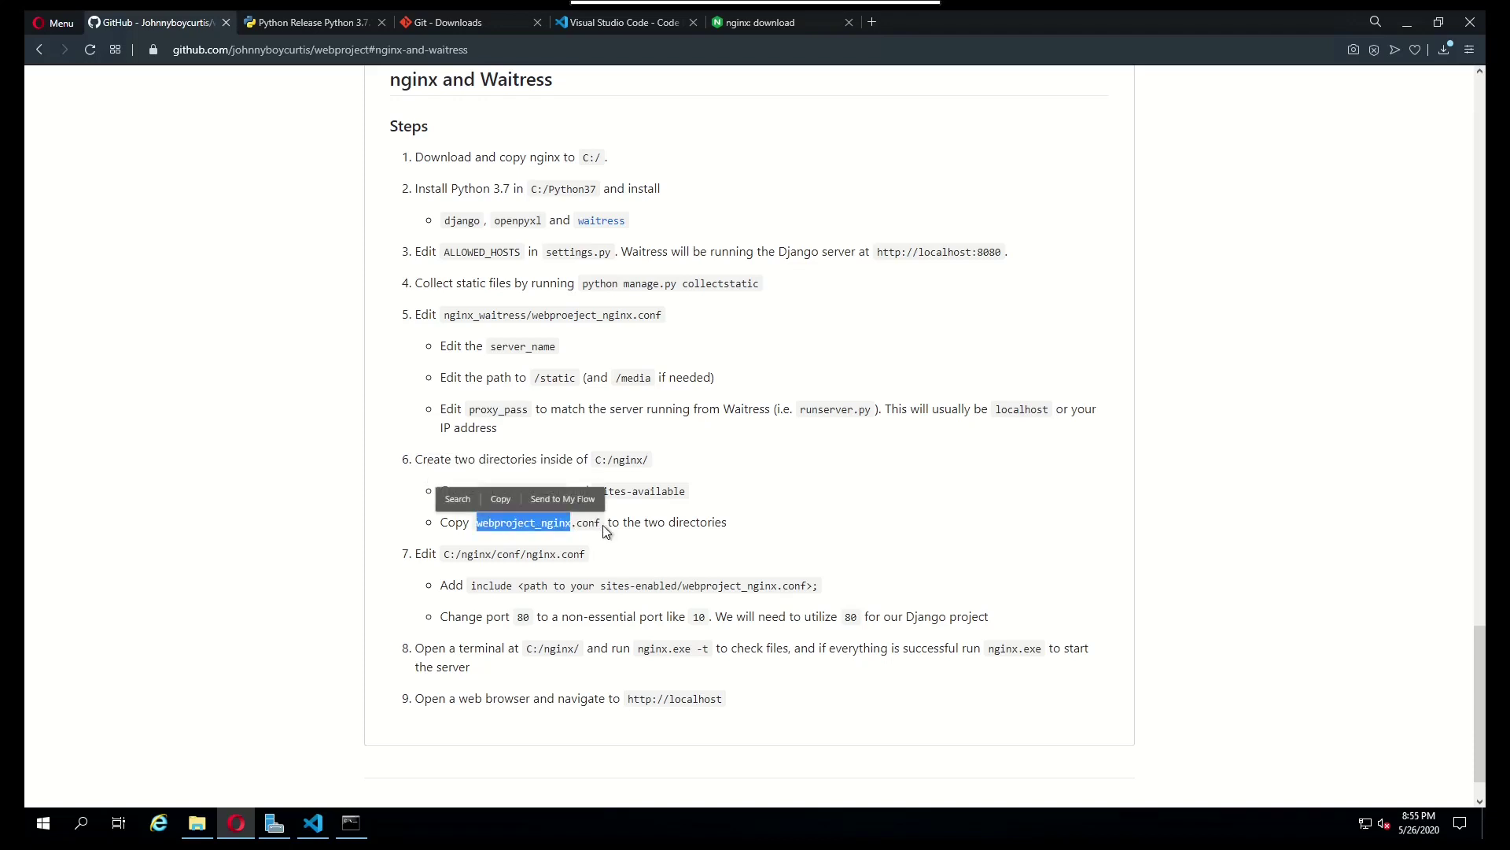
pyautogui.click(606, 535)
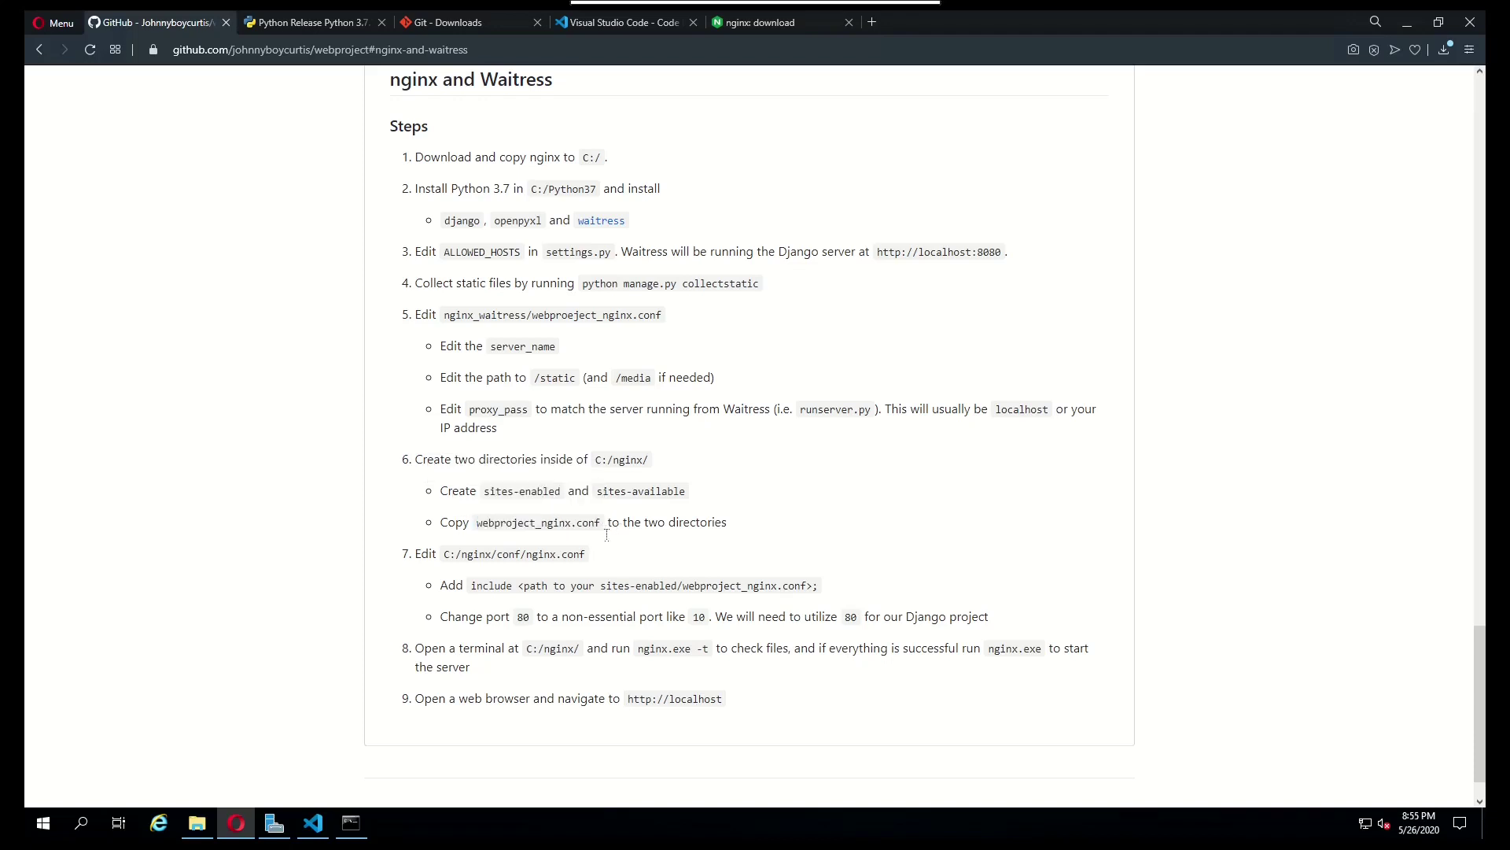
pyautogui.click(196, 823)
# Step: Go to C:\nginx-1.19.0 and create a new folder named sites-available
pyautogui.click(381, 357)
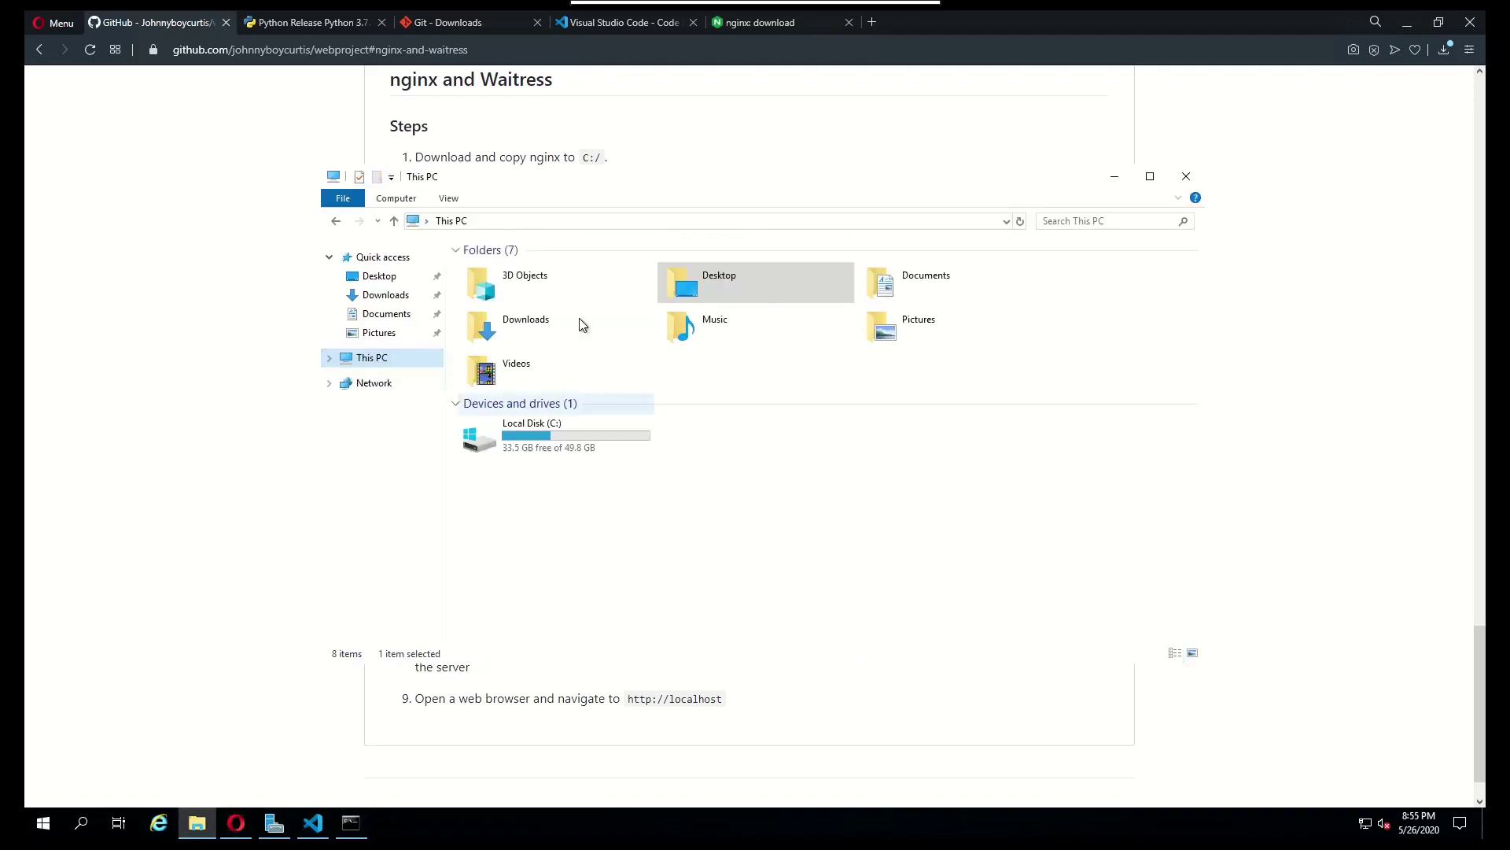
pyautogui.doubleClick(555, 447)
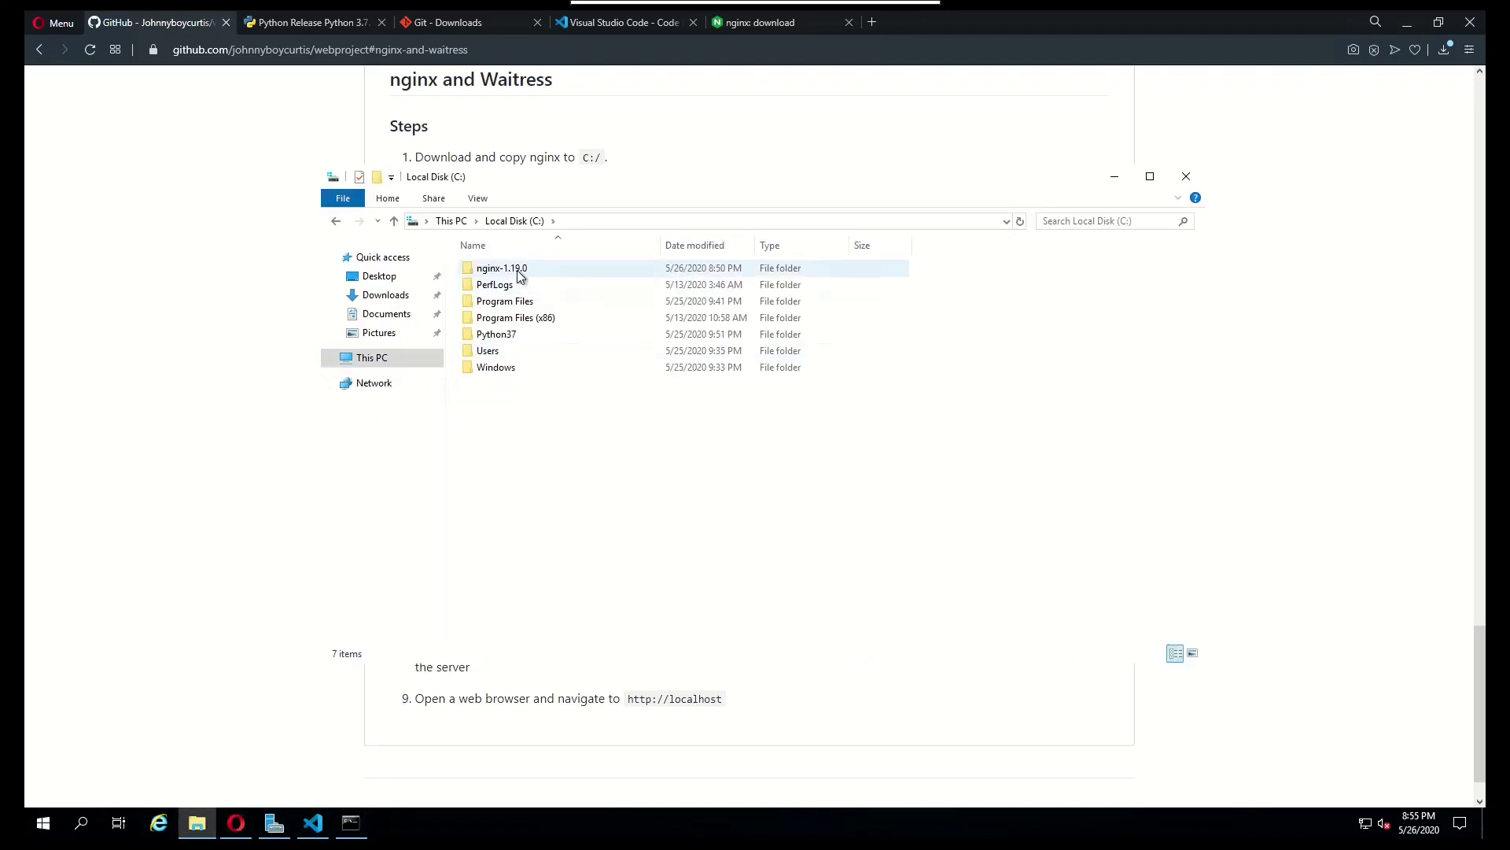
pyautogui.doubleClick(511, 268)
pyautogui.rightClick(564, 432)
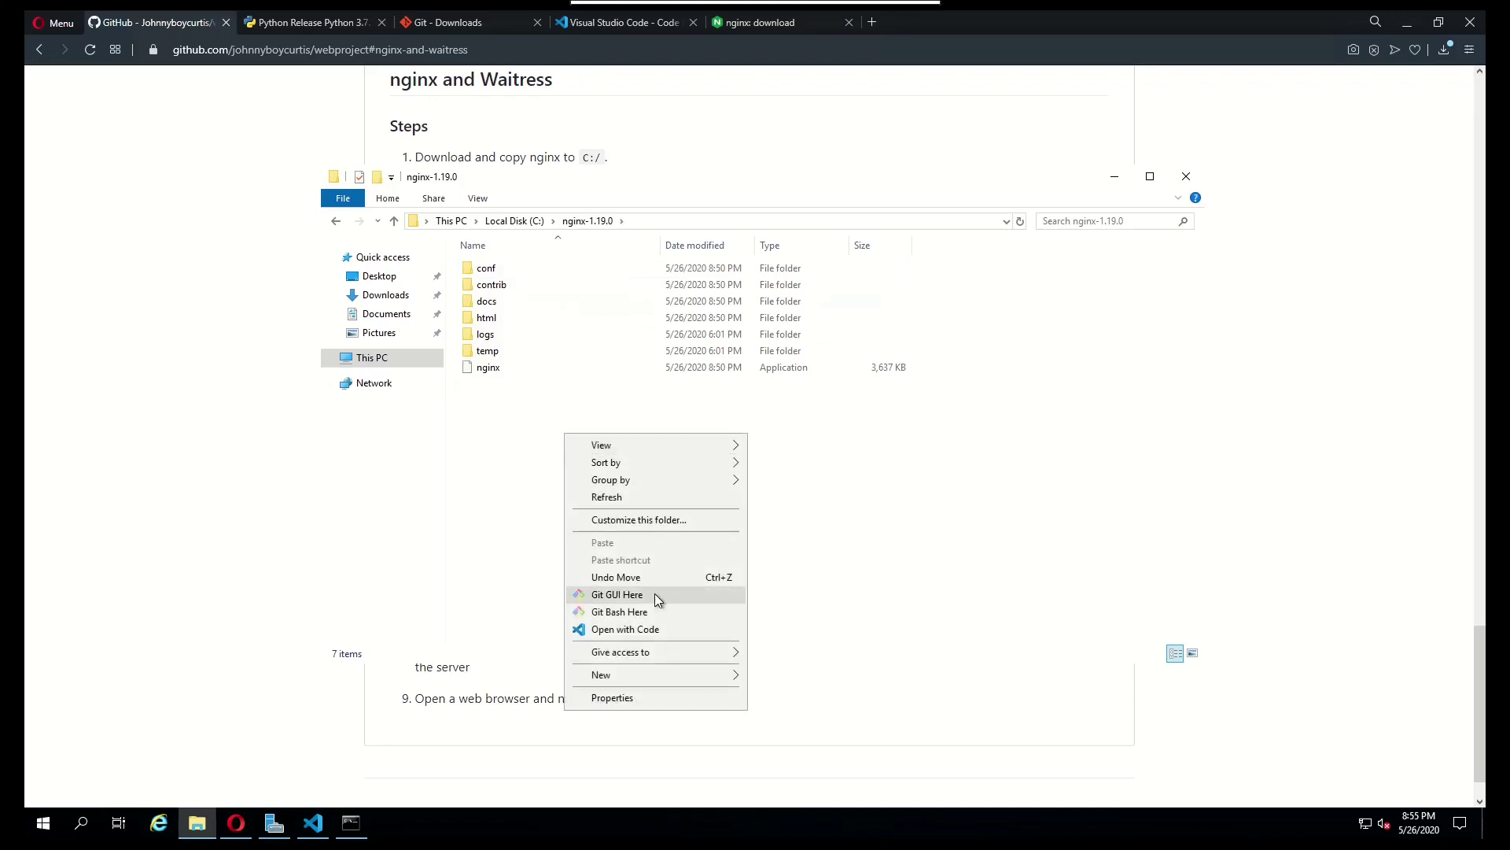
pyautogui.moveTo(655, 676)
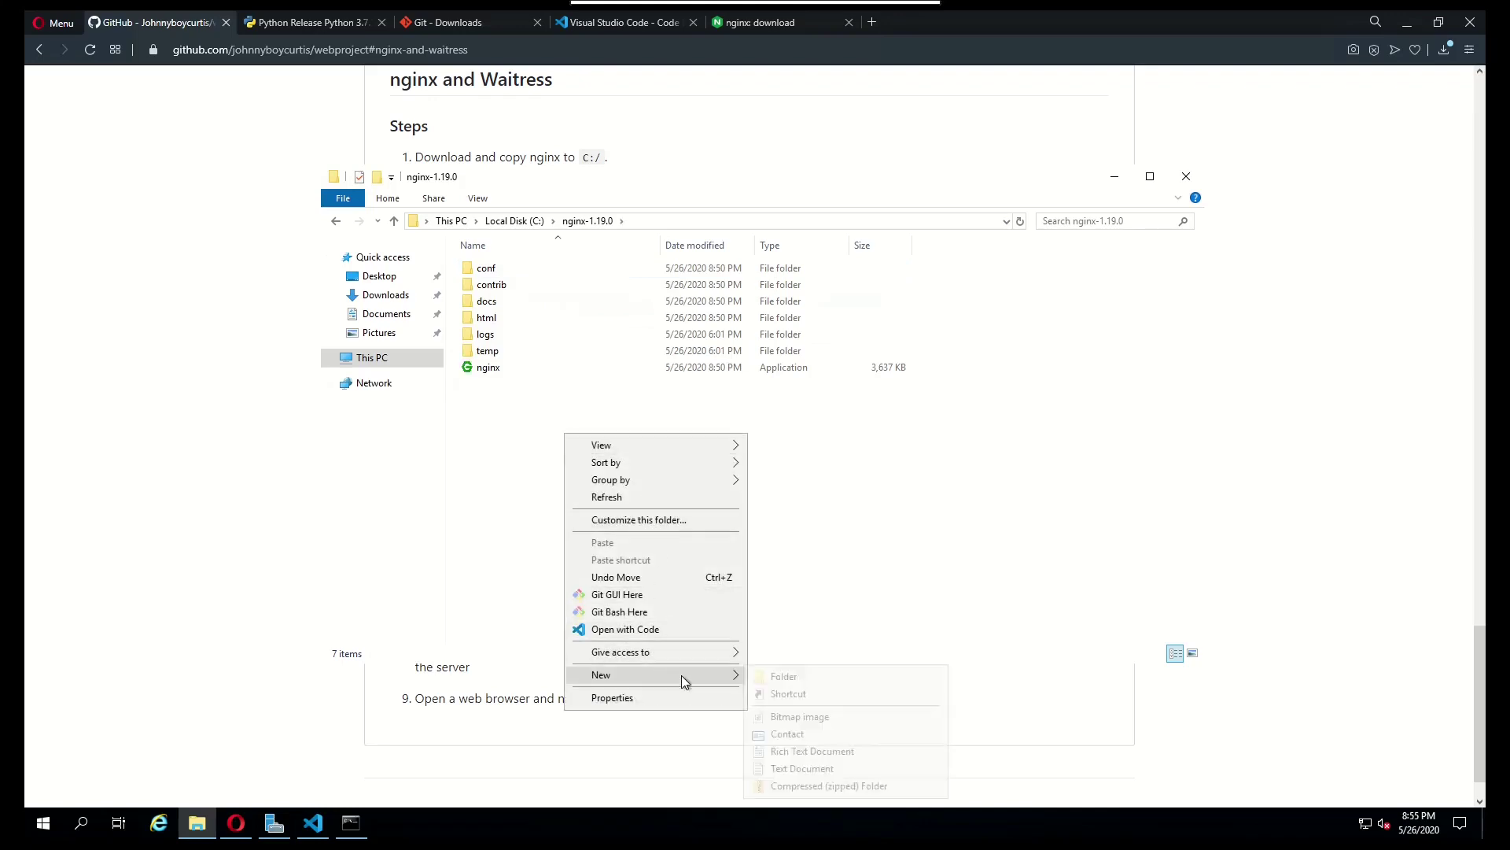
pyautogui.click(778, 675)
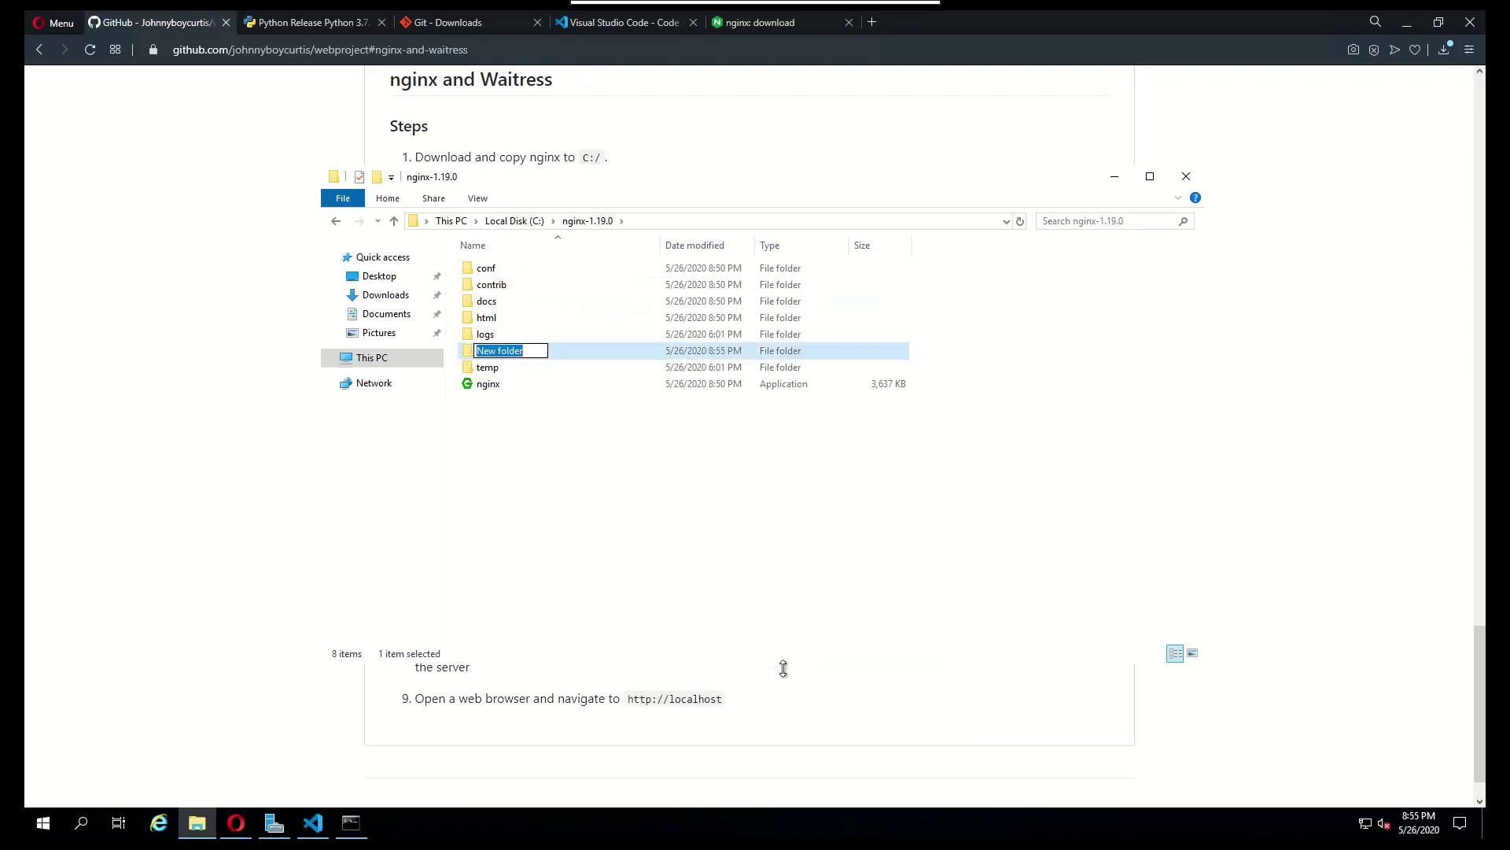
pyautogui.write('sites-available')
pyautogui.press('Return')
# Step: Create a second new folder named sites-enabled in nginx-1.19.0
pyautogui.rightClick(765, 582)
pyautogui.moveTo(843, 539)
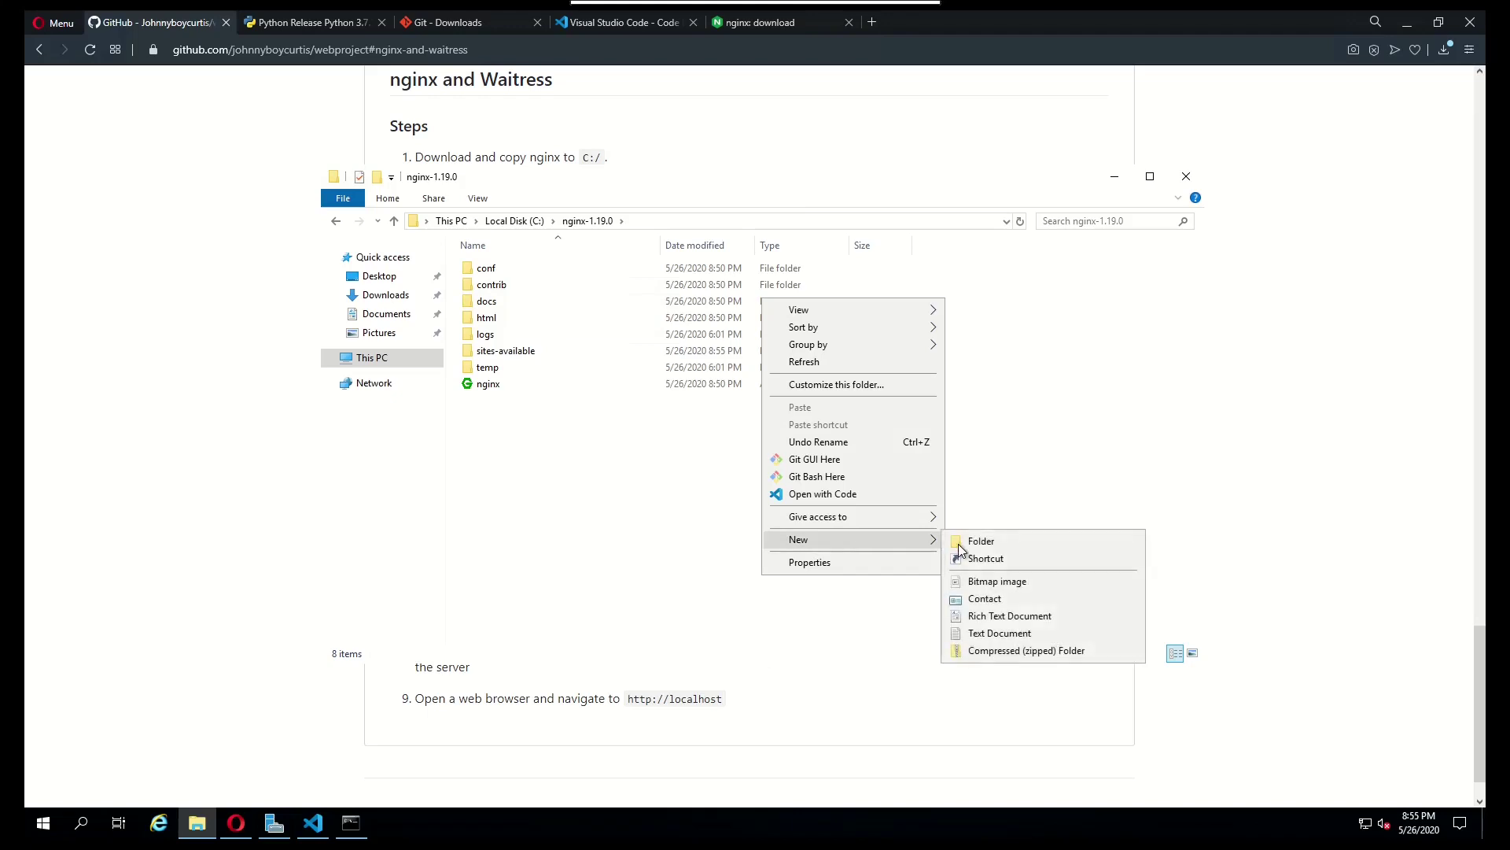
pyautogui.click(966, 547)
pyautogui.write('sites')
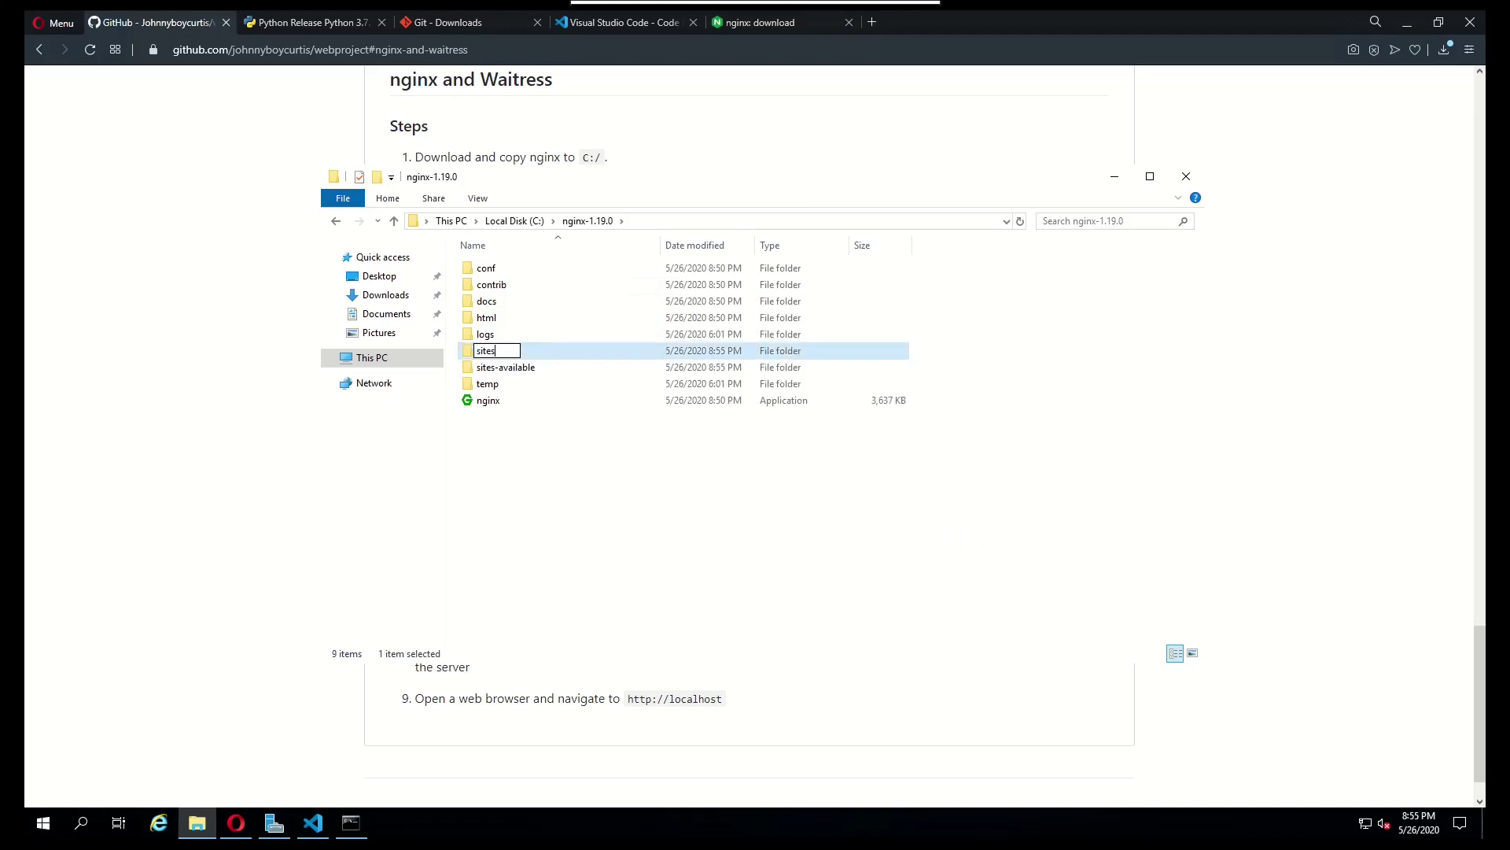
pyautogui.write('-enabled')
pyautogui.press('Return')
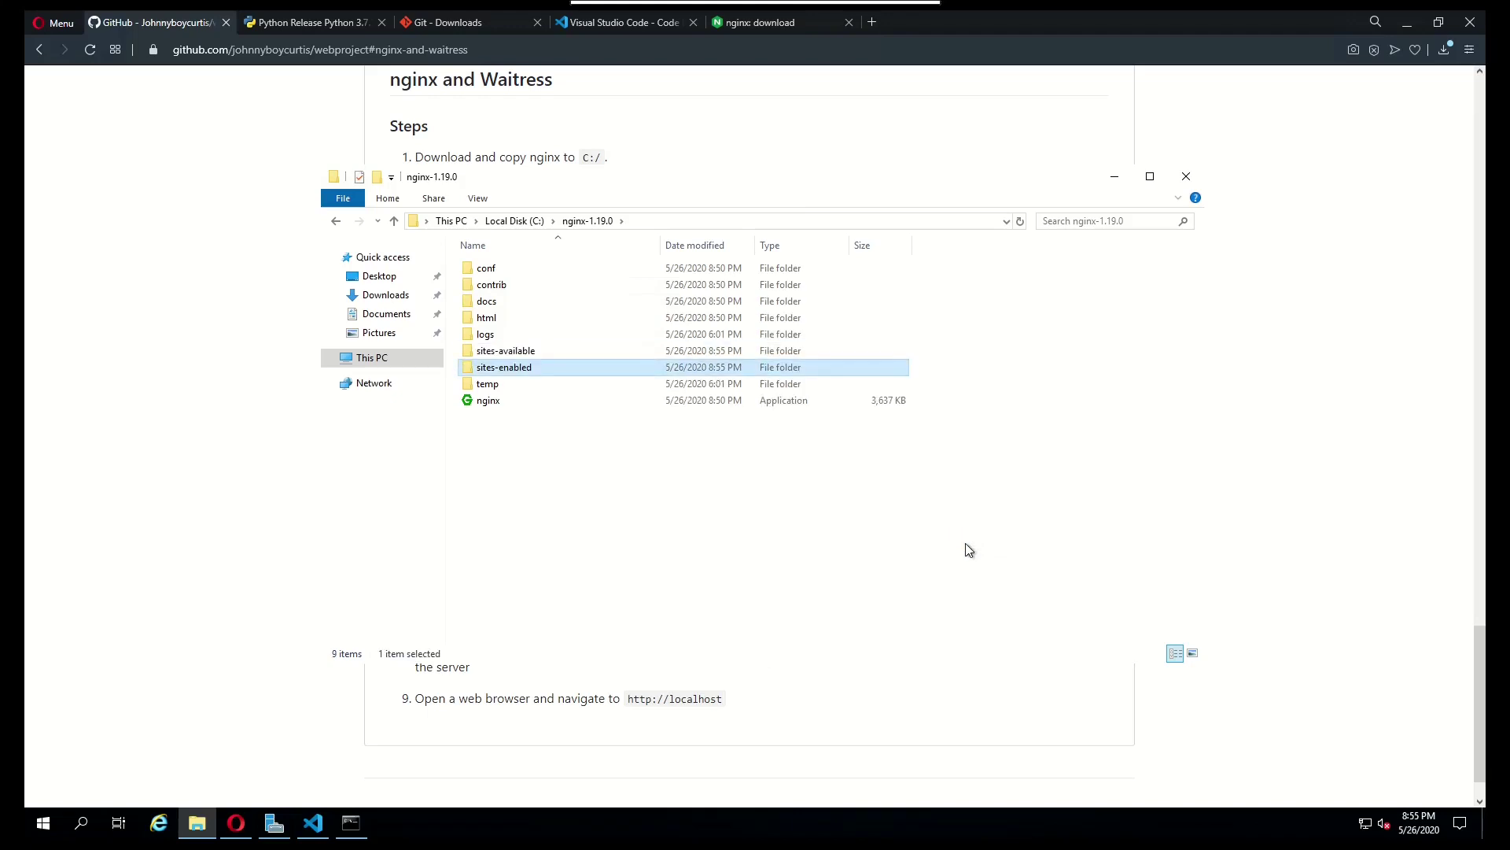
# Step: Copy webproject_nginx from Desktop\webproject\nginx_waitress
pyautogui.click(390, 278)
pyautogui.doubleClick(518, 273)
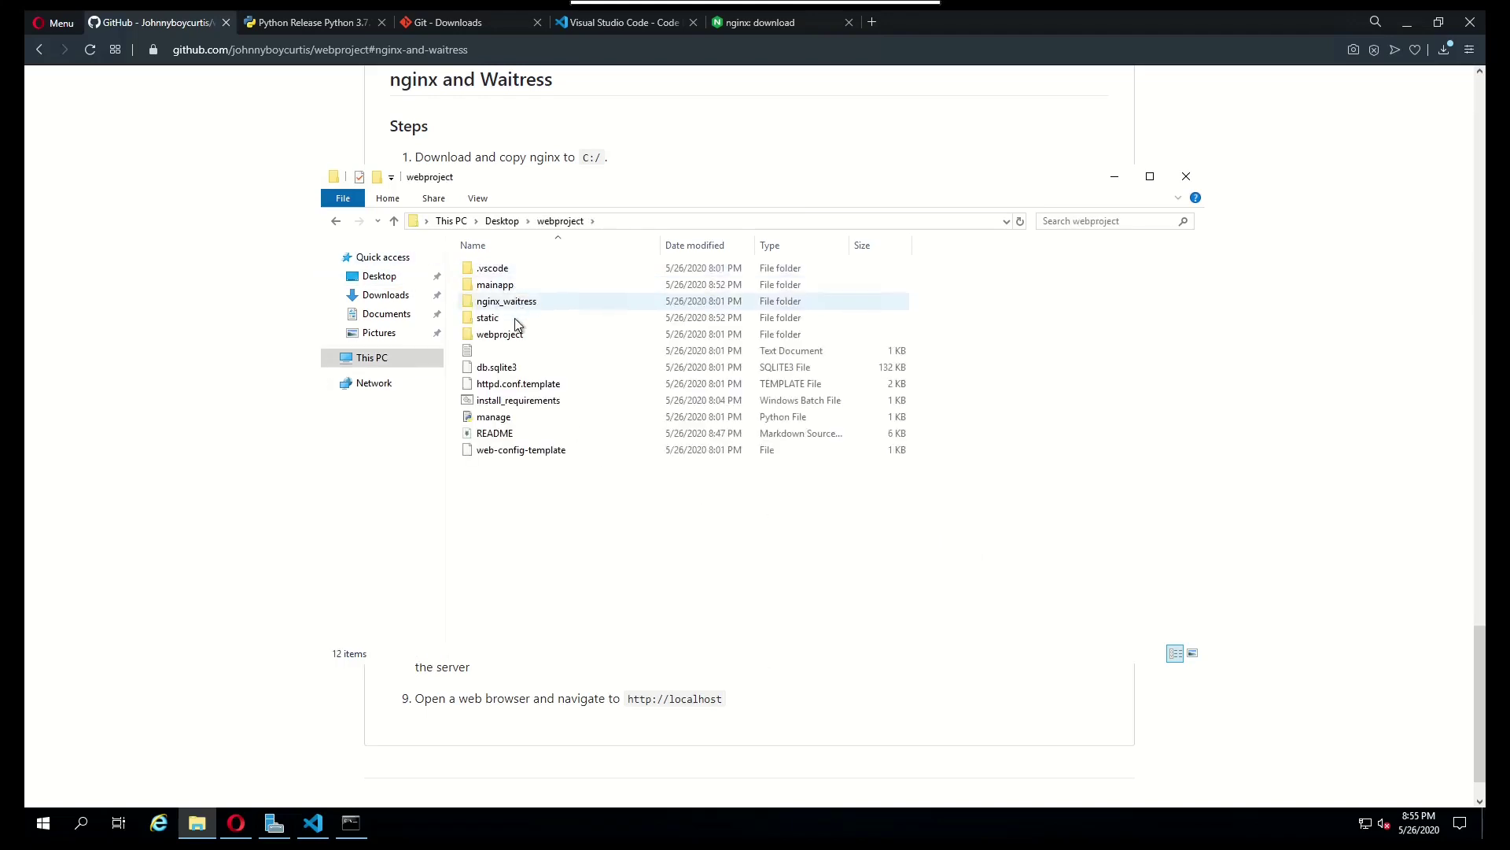
pyautogui.doubleClick(525, 305)
pyautogui.rightClick(523, 286)
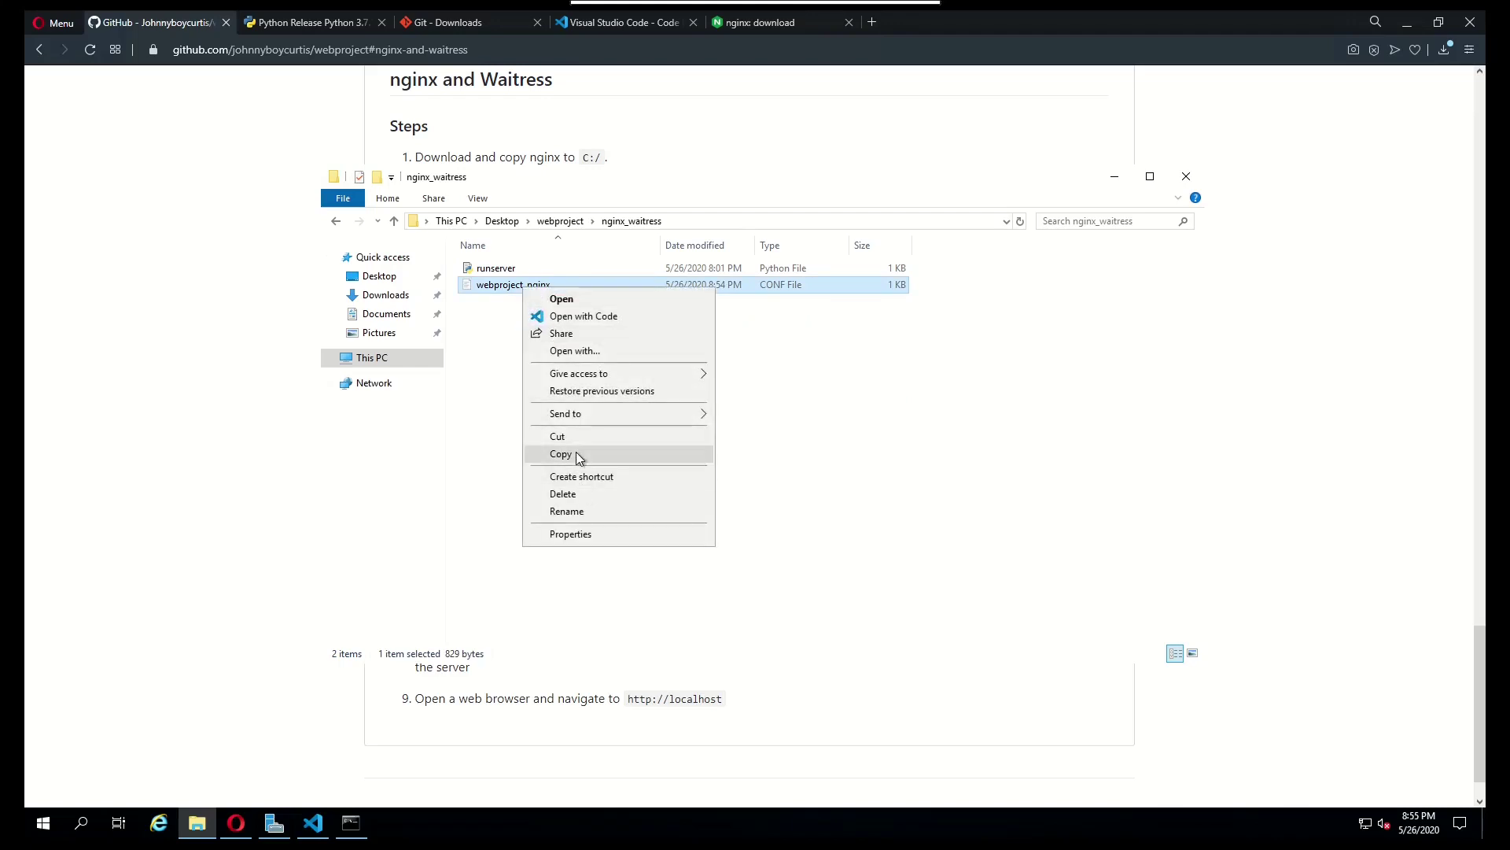
pyautogui.click(576, 453)
# Step: Paste webproject_nginx into nginx-1.19.0's sites-enabled and sites-available folders
pyautogui.click(337, 221)
pyautogui.click(336, 220)
pyautogui.click(336, 220)
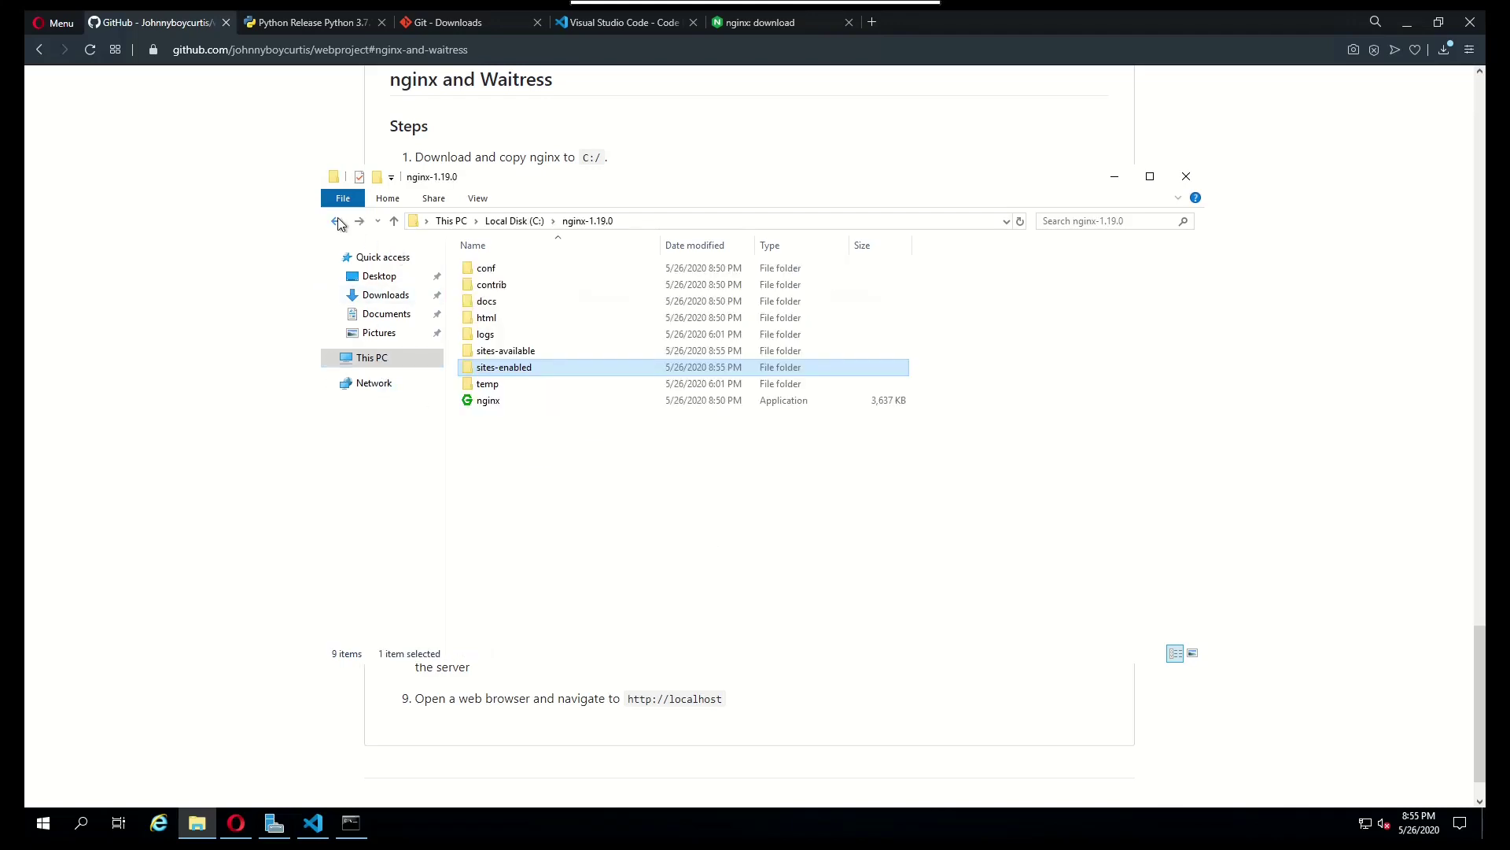
pyautogui.doubleClick(531, 383)
pyautogui.hotkey('ctrl', 'v')
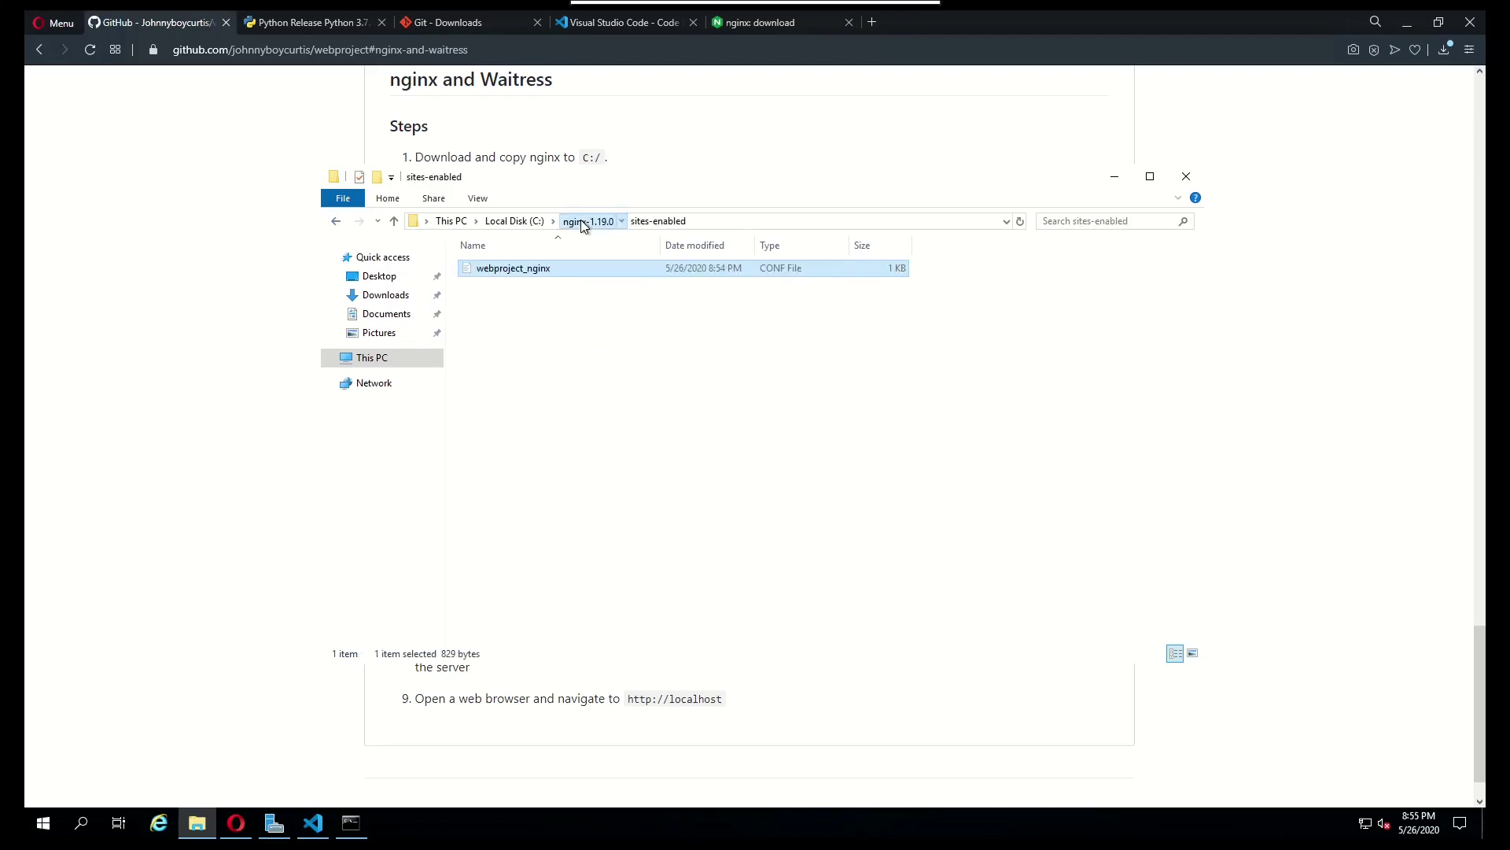
pyautogui.click(587, 220)
pyautogui.doubleClick(516, 351)
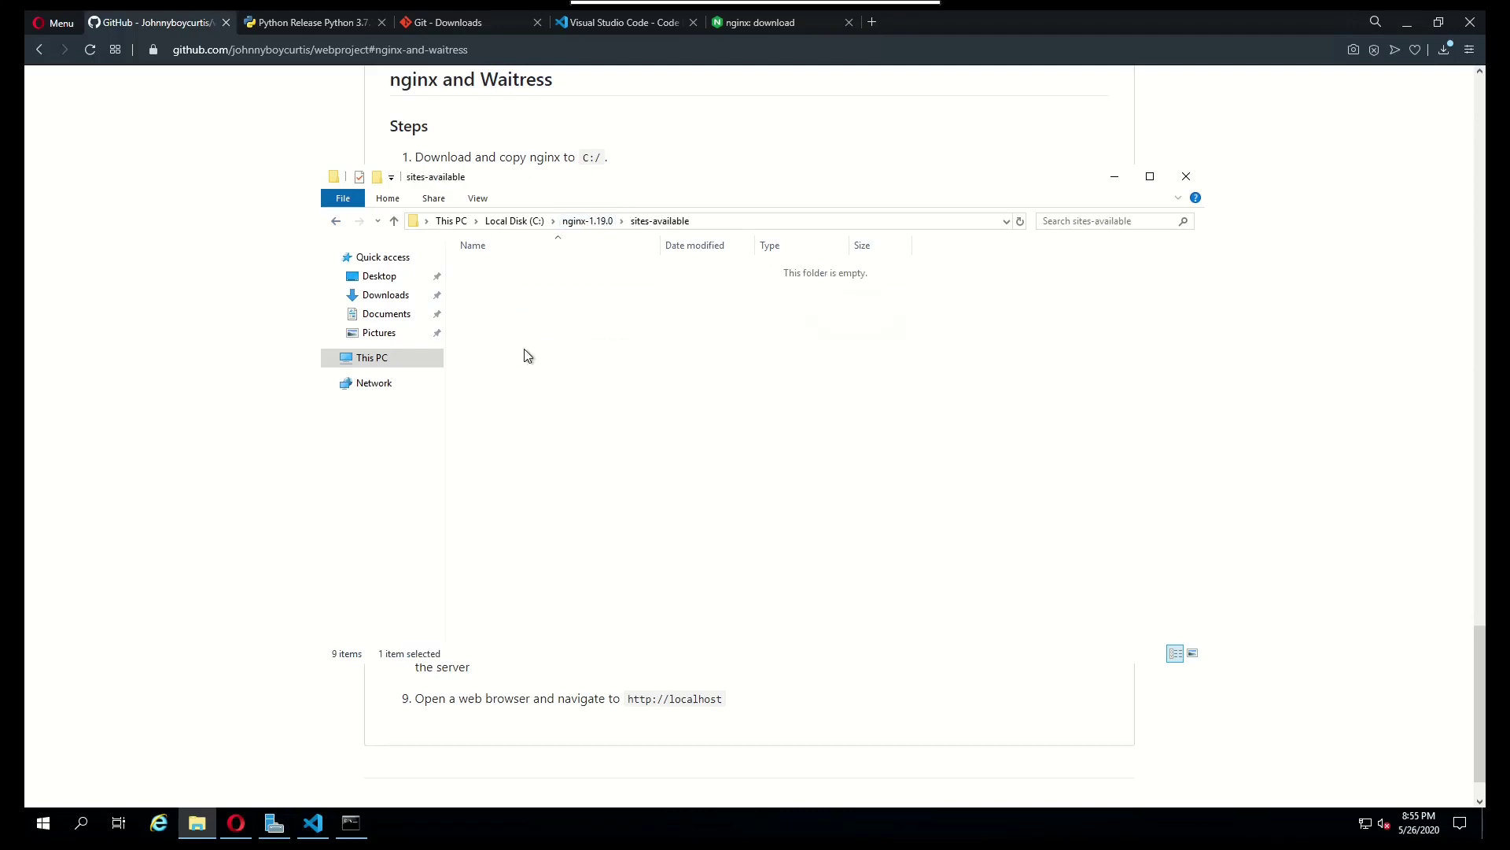
pyautogui.hotkey('ctrl', 'v')
pyautogui.click(528, 354)
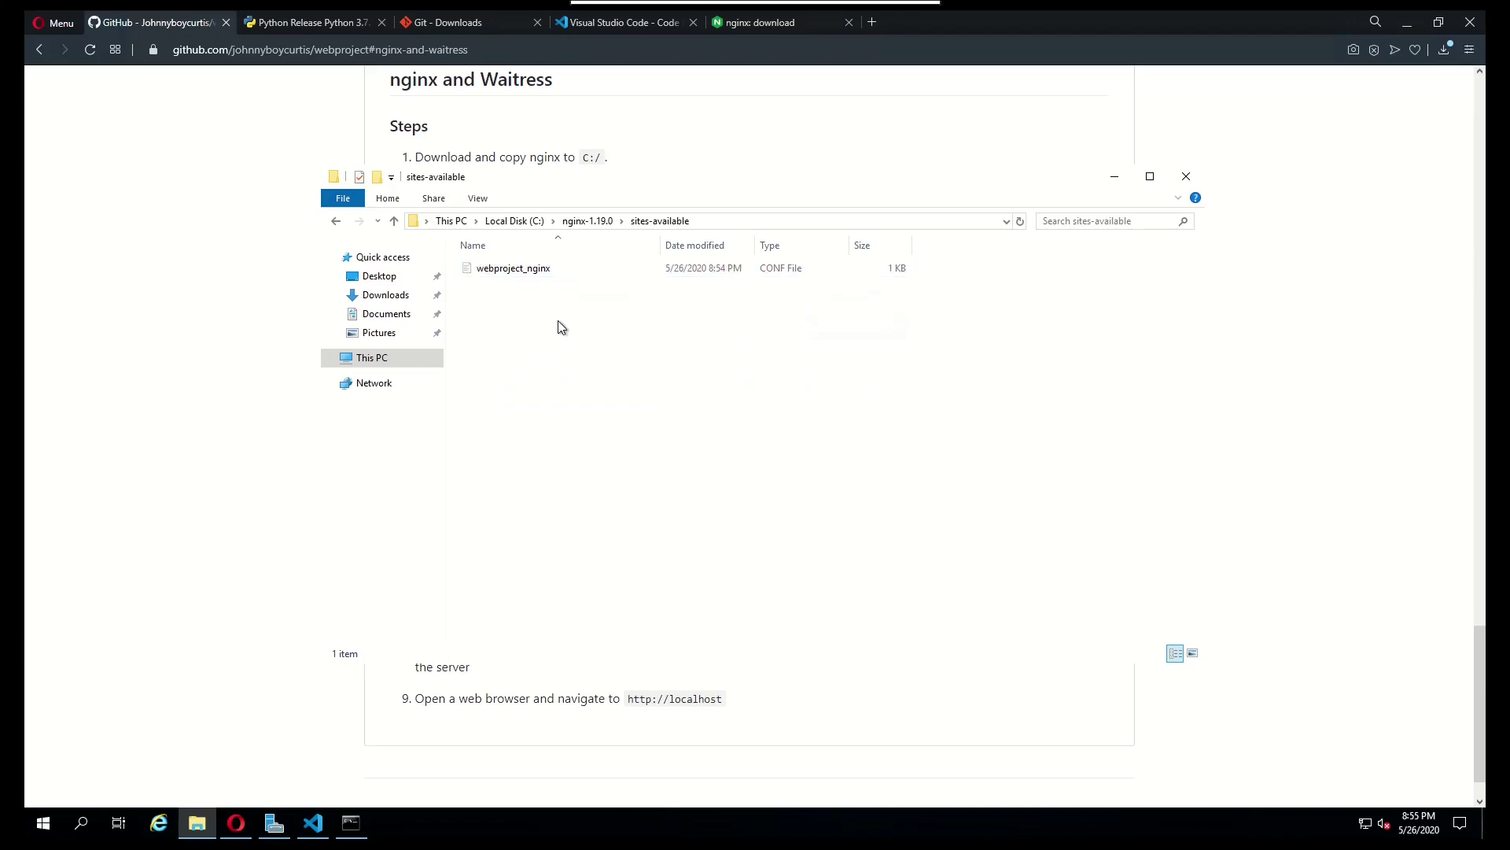
# Step: Confirm both sites-available and sites-enabled now hold webproject_nginx.conf
pyautogui.click(593, 222)
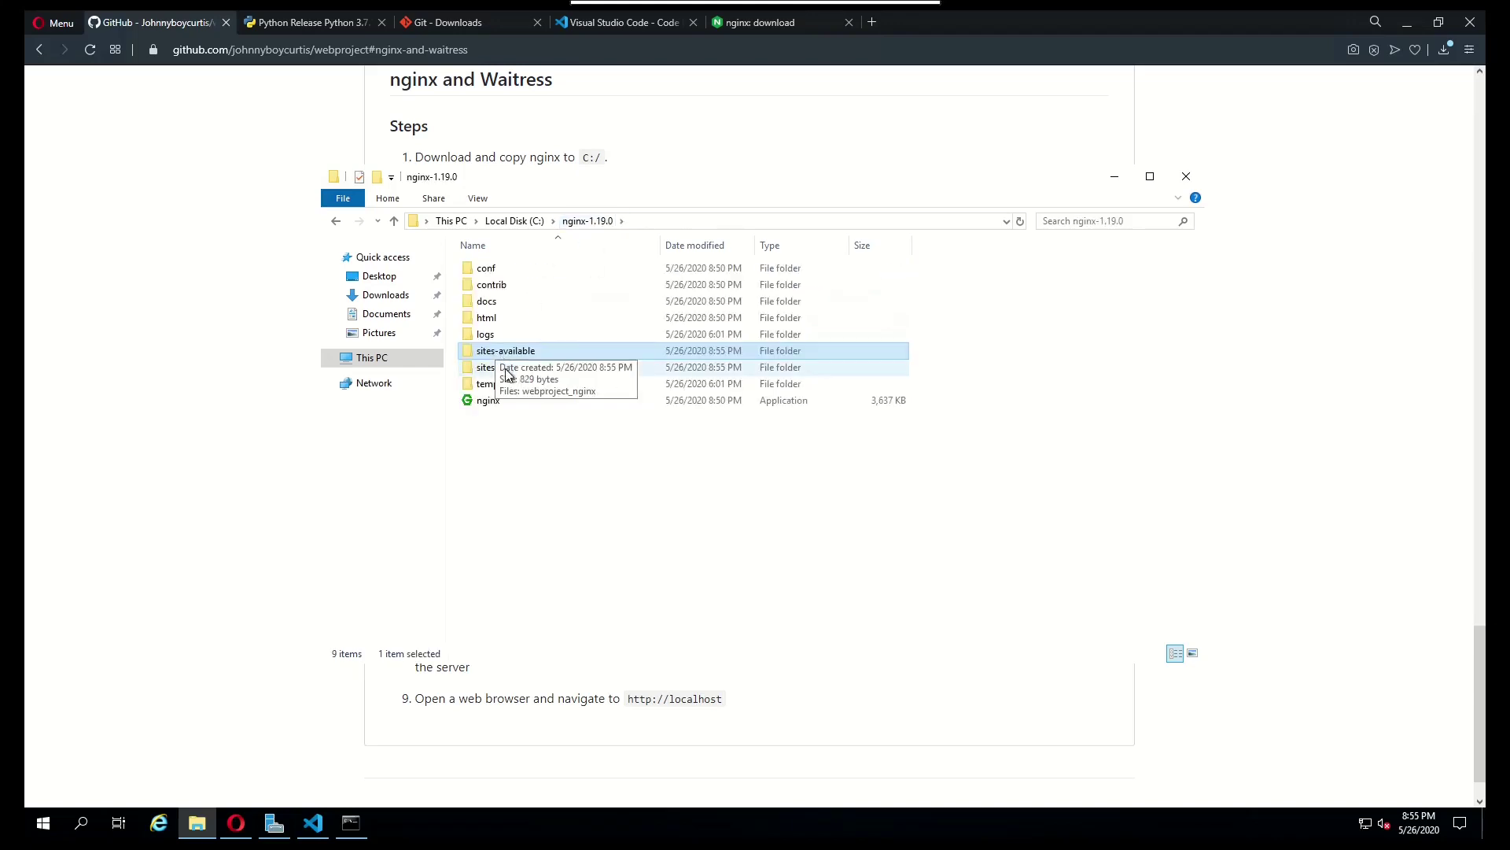
pyautogui.doubleClick(516, 351)
pyautogui.click(593, 222)
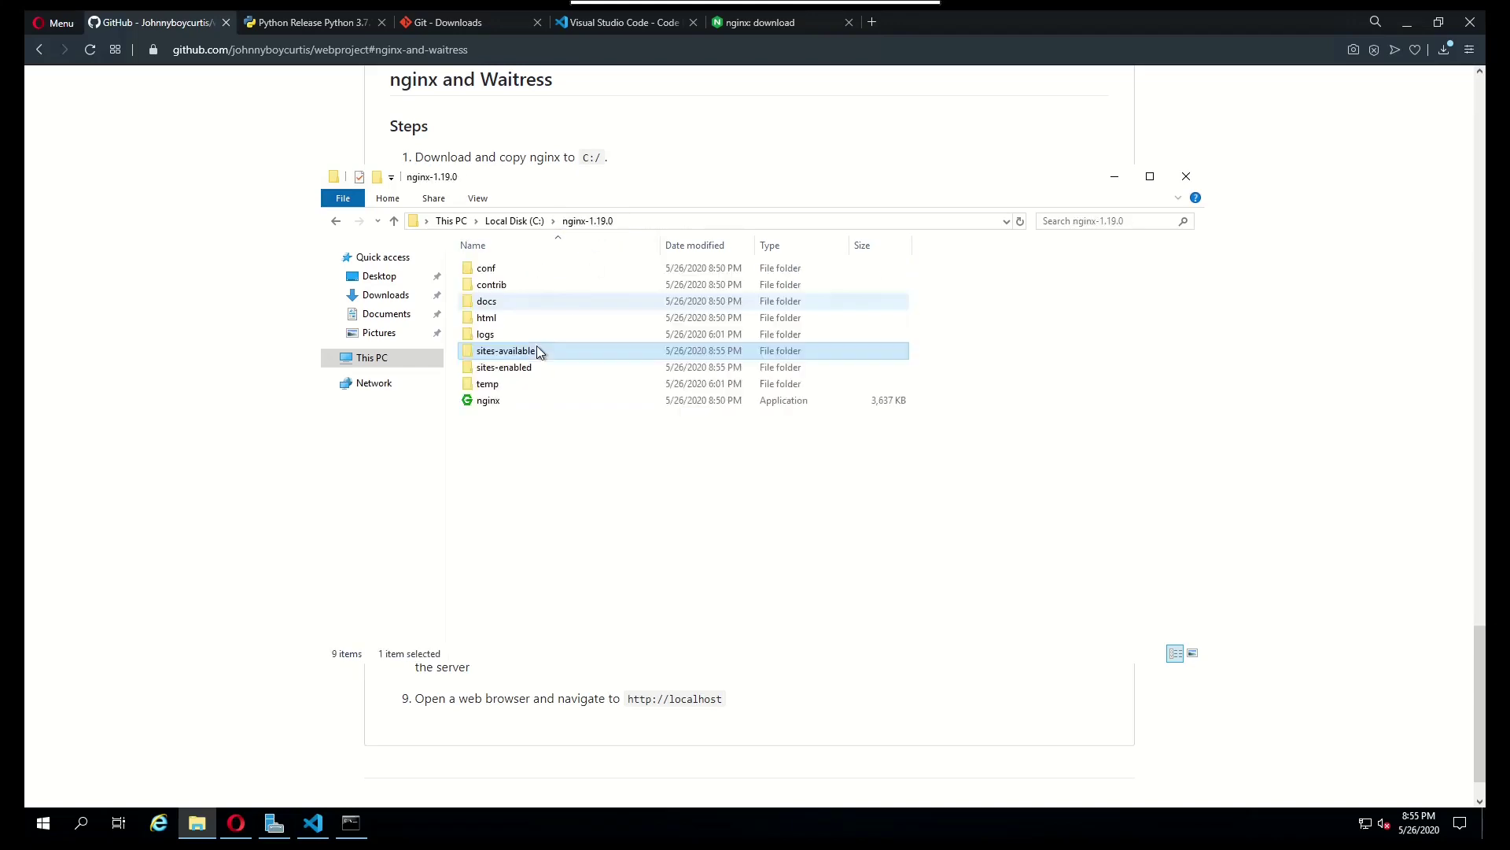
pyautogui.doubleClick(519, 371)
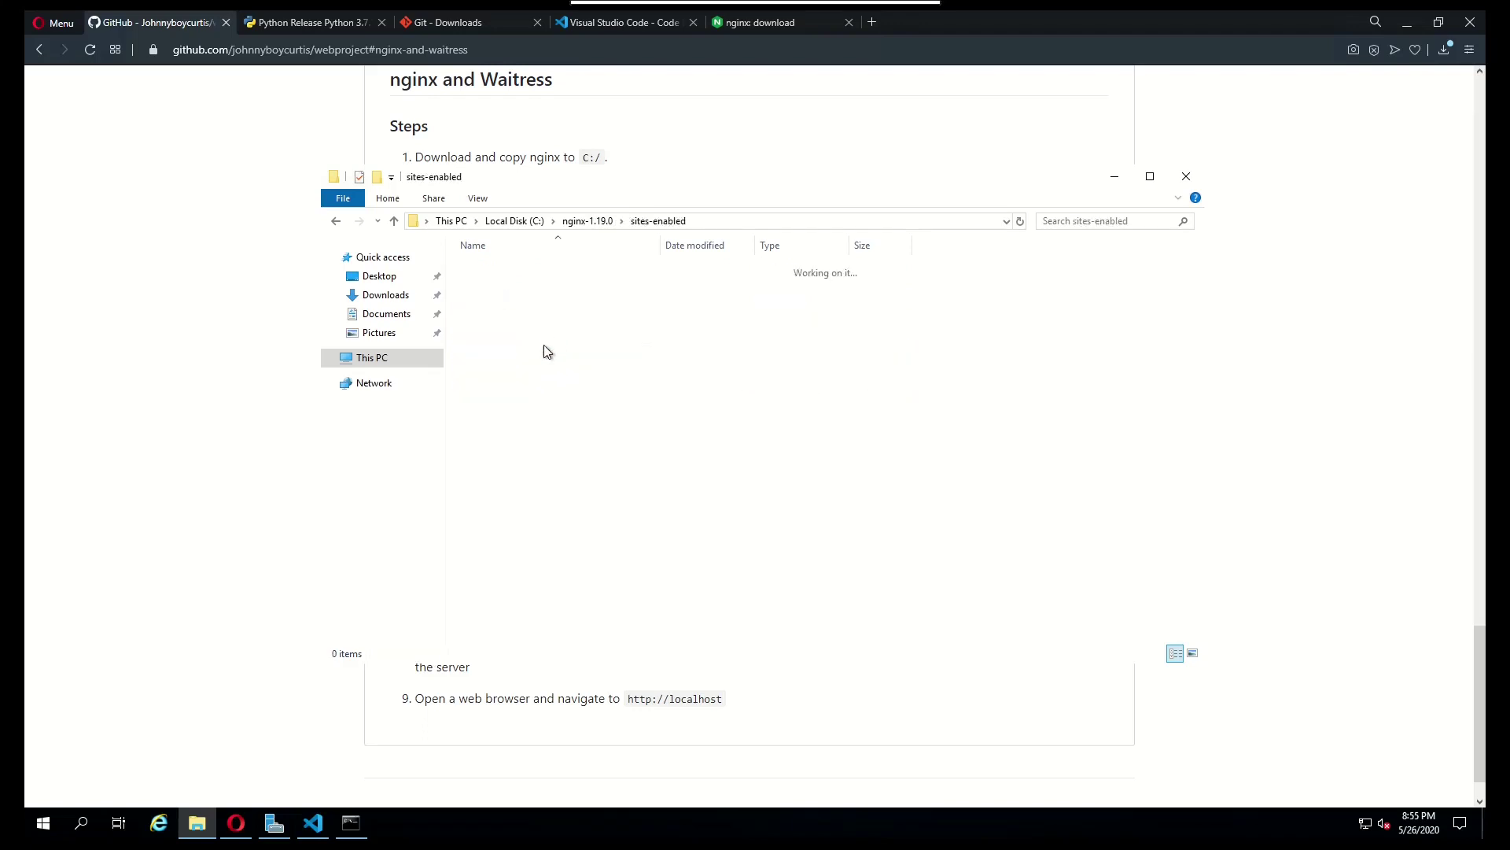
pyautogui.click(590, 221)
pyautogui.click(228, 596)
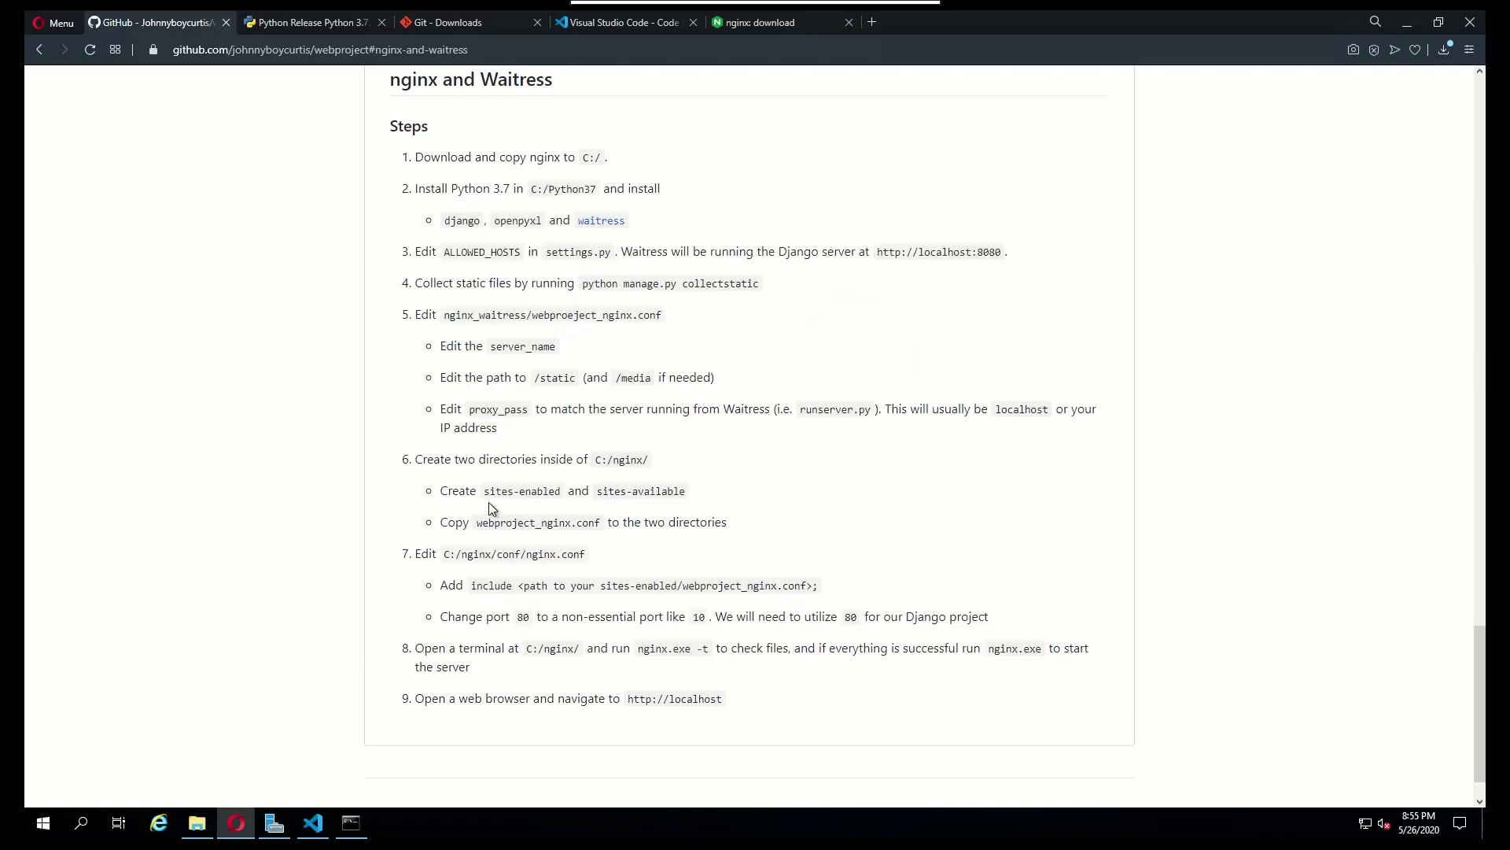
pyautogui.moveTo(446, 552); pyautogui.dragTo(586, 556)
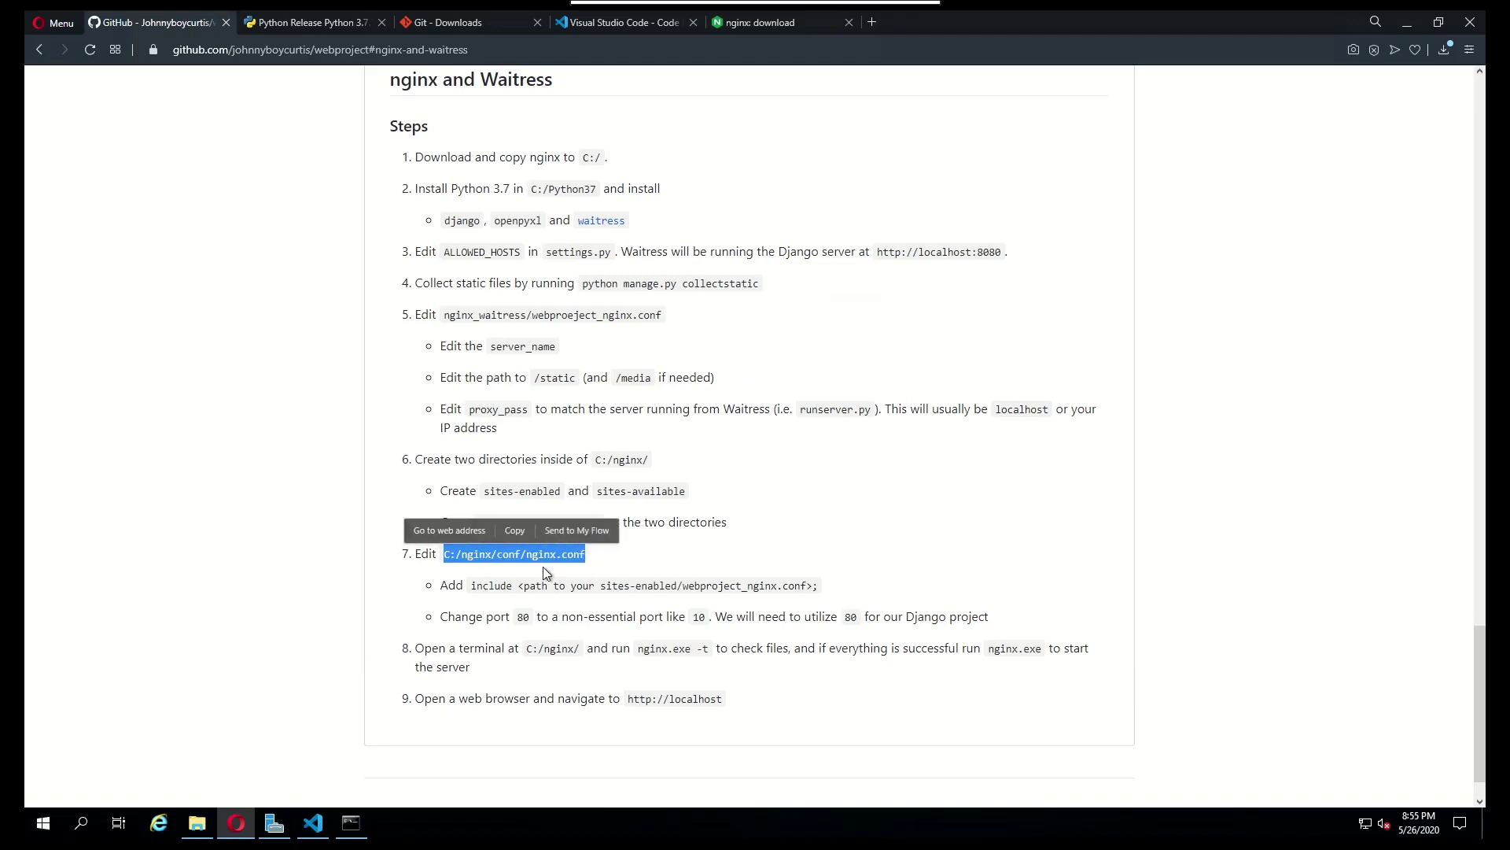
pyautogui.click(530, 608)
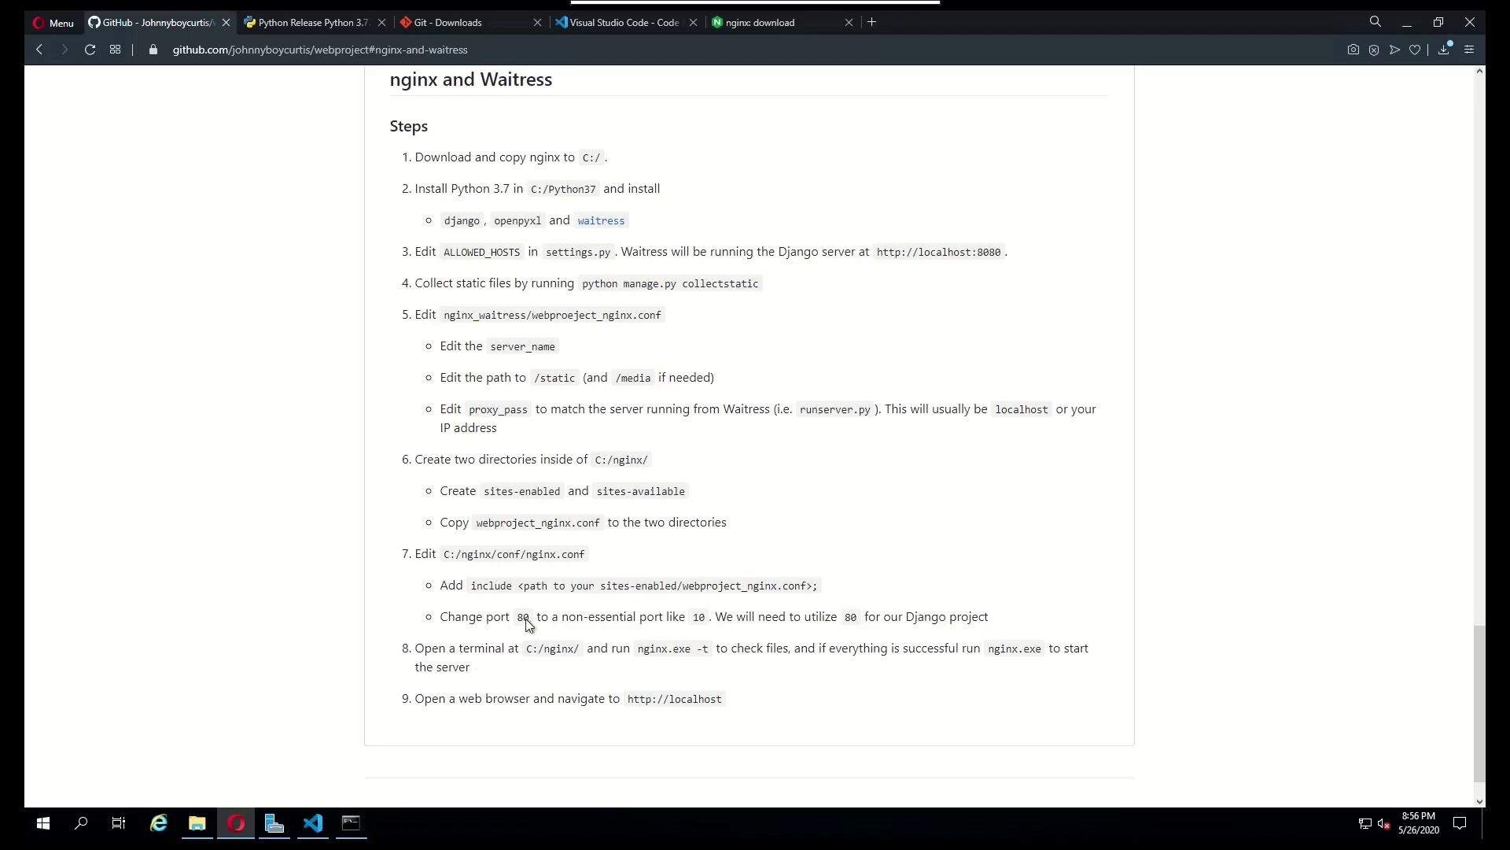
# Step: Open C:\nginx-1.19.0\conf\nginx.conf in Visual Studio Code with 'Open with Code'
pyautogui.click(313, 822)
pyautogui.click(69, 29)
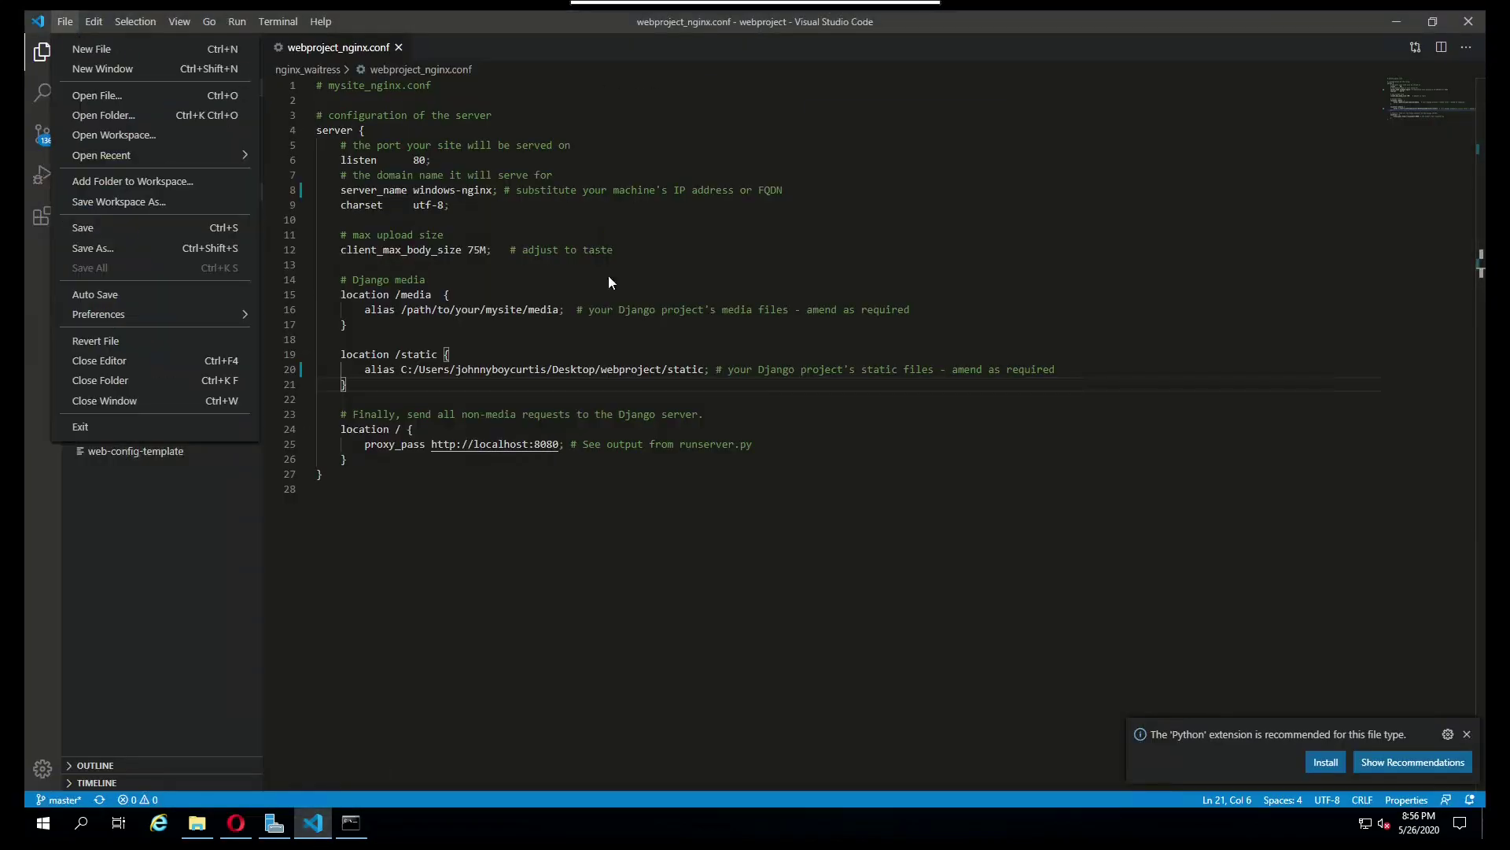
pyautogui.press('Escape')
pyautogui.click(197, 822)
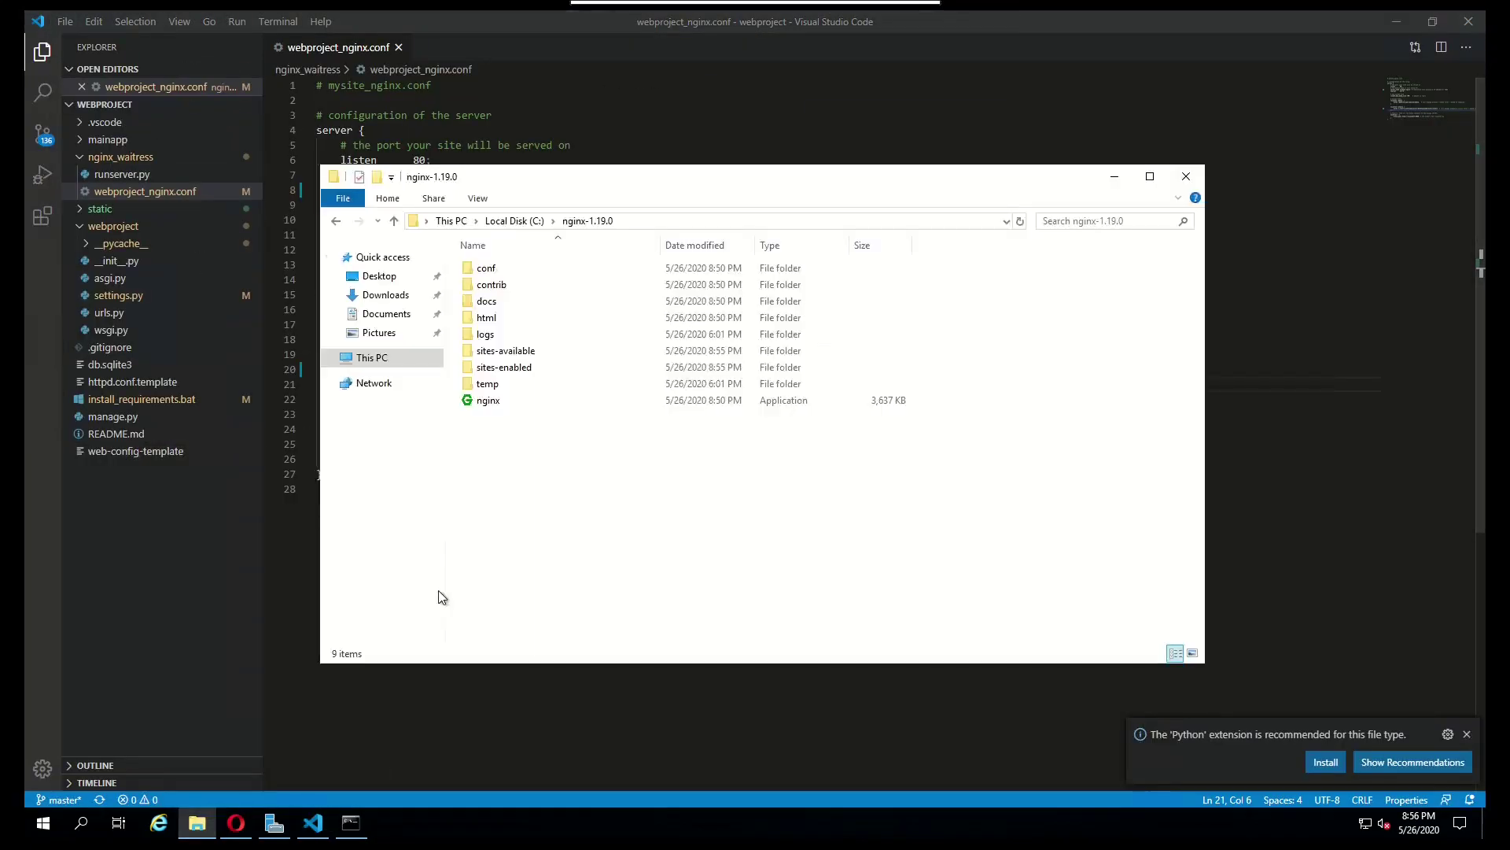
pyautogui.doubleClick(518, 268)
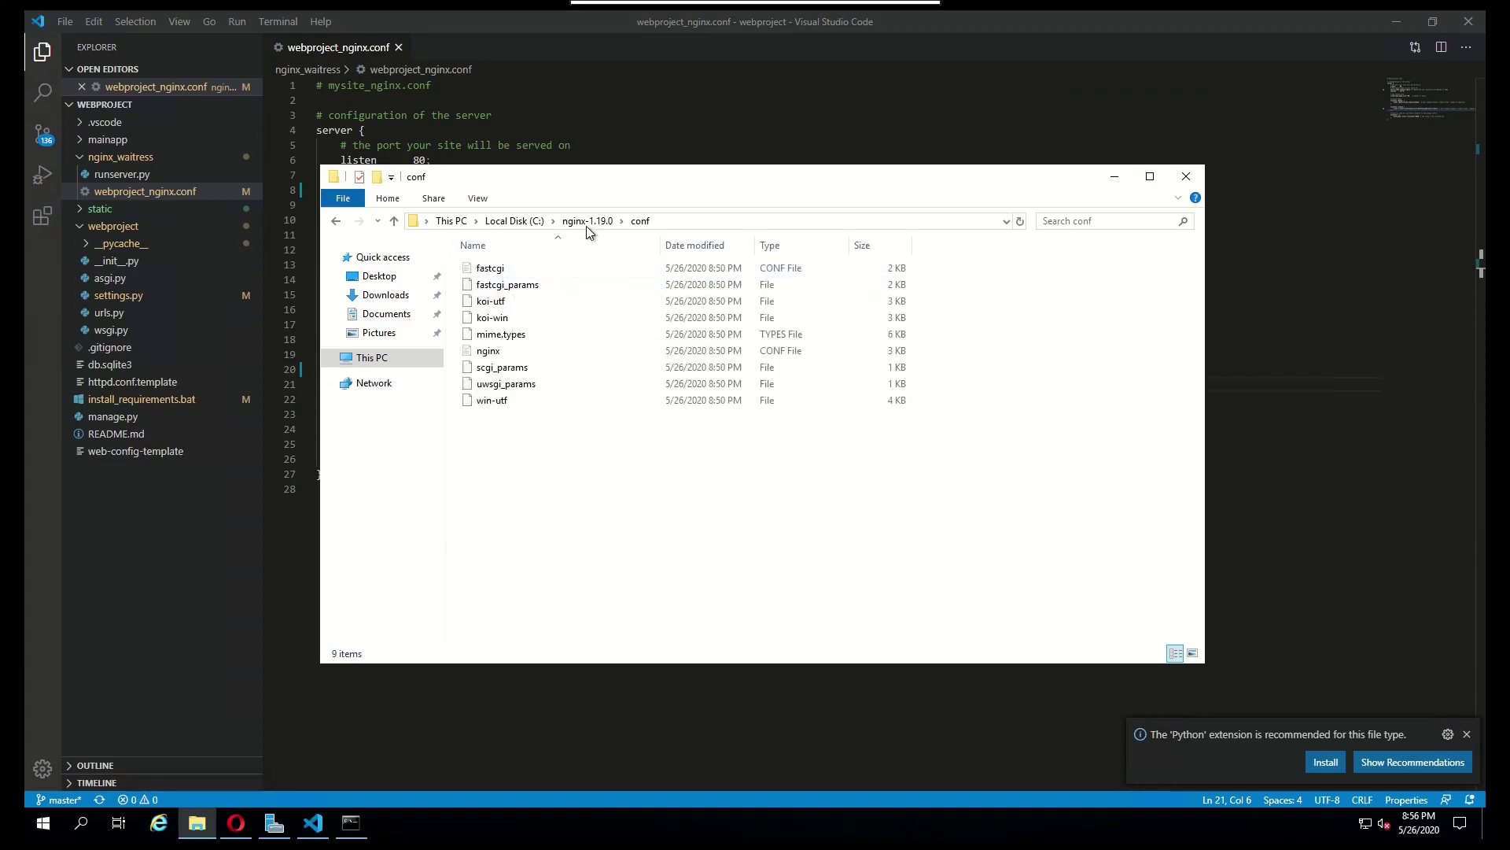
pyautogui.click(477, 222)
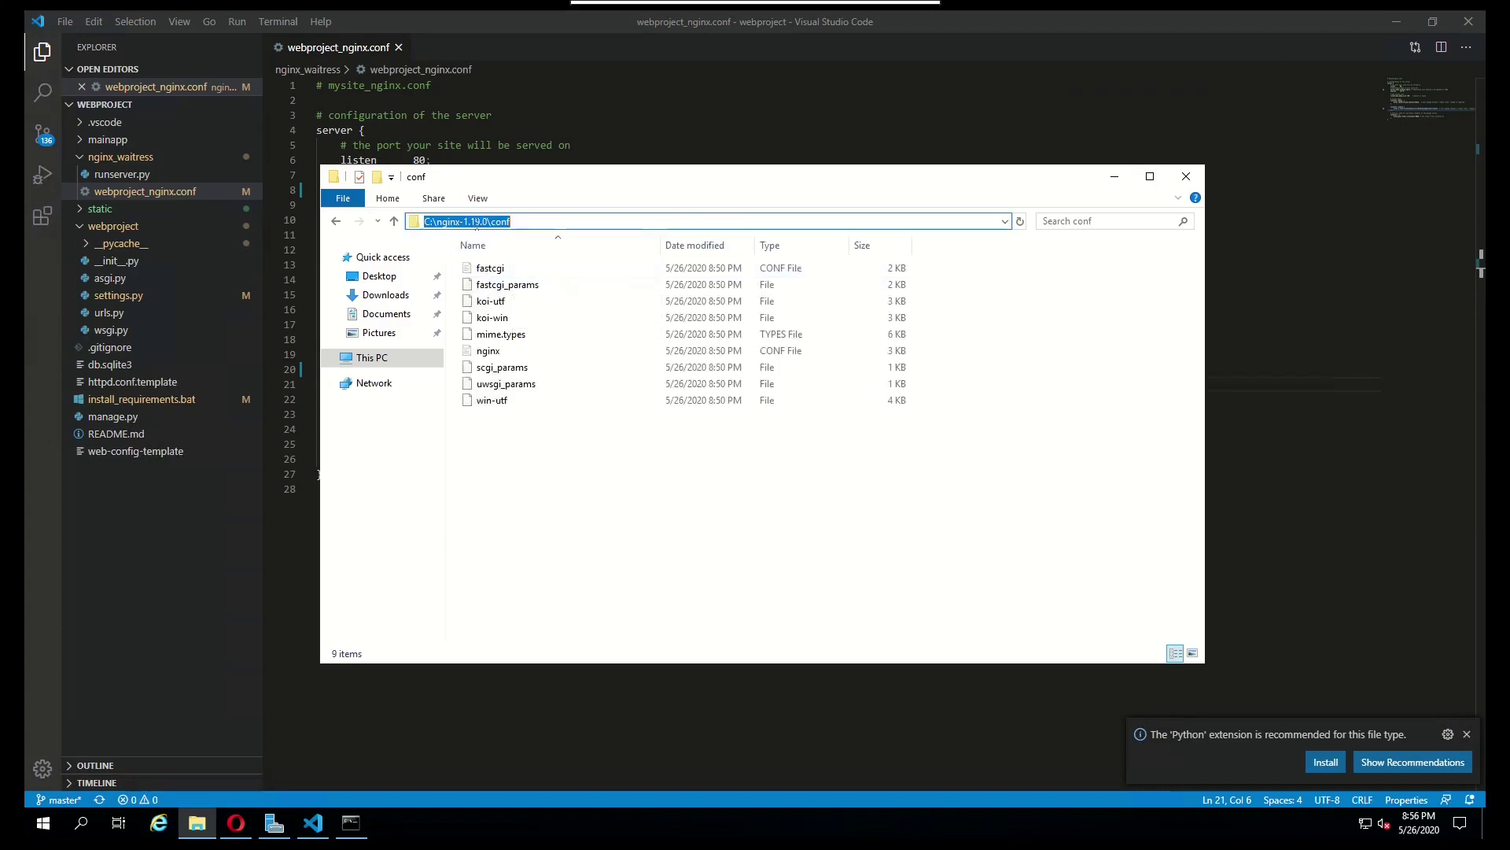
pyautogui.click(566, 489)
pyautogui.rightClick(497, 356)
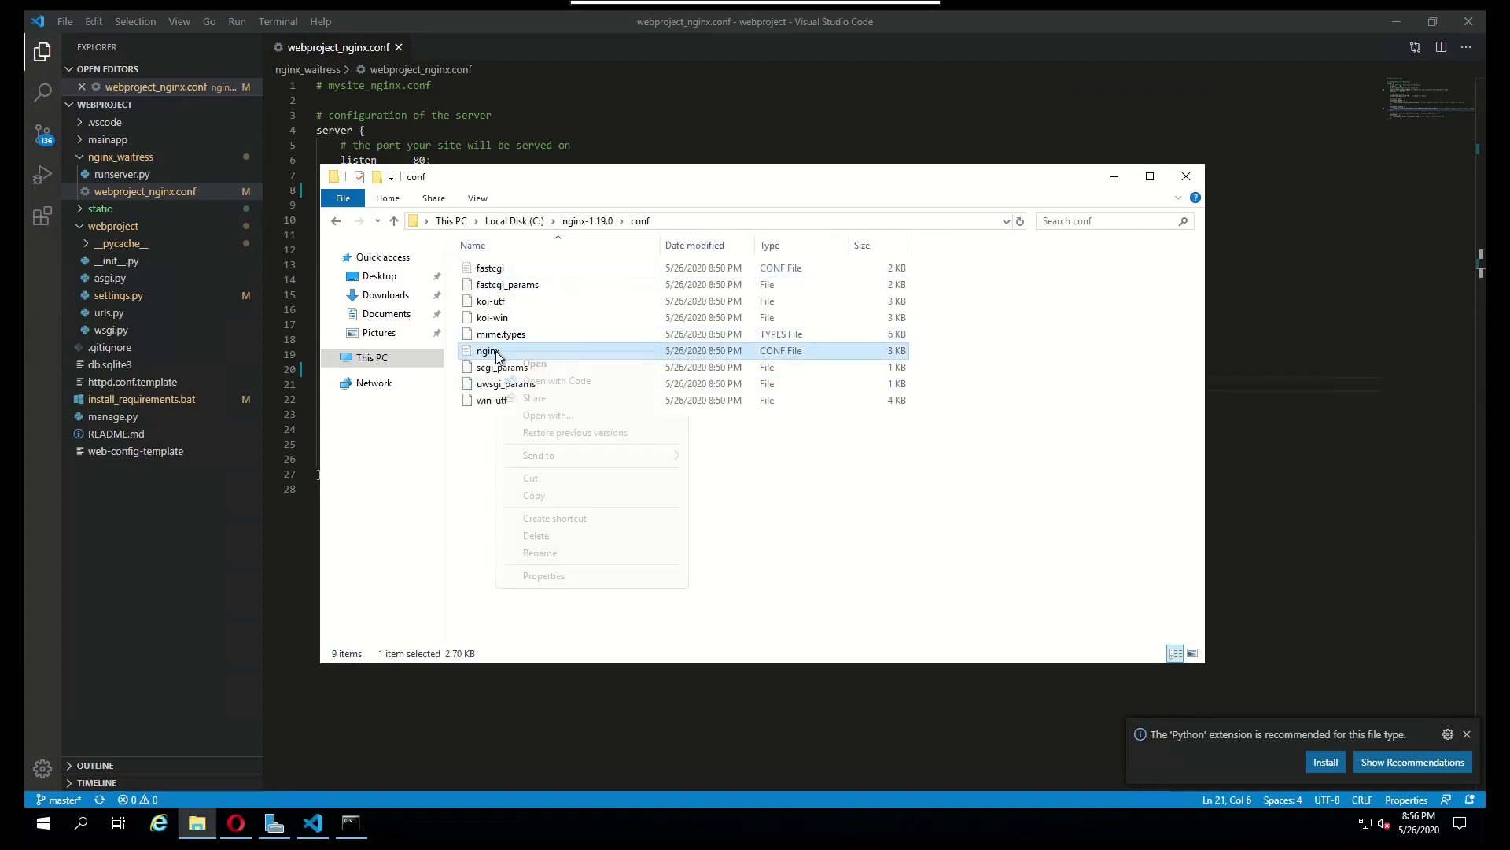
pyautogui.click(547, 383)
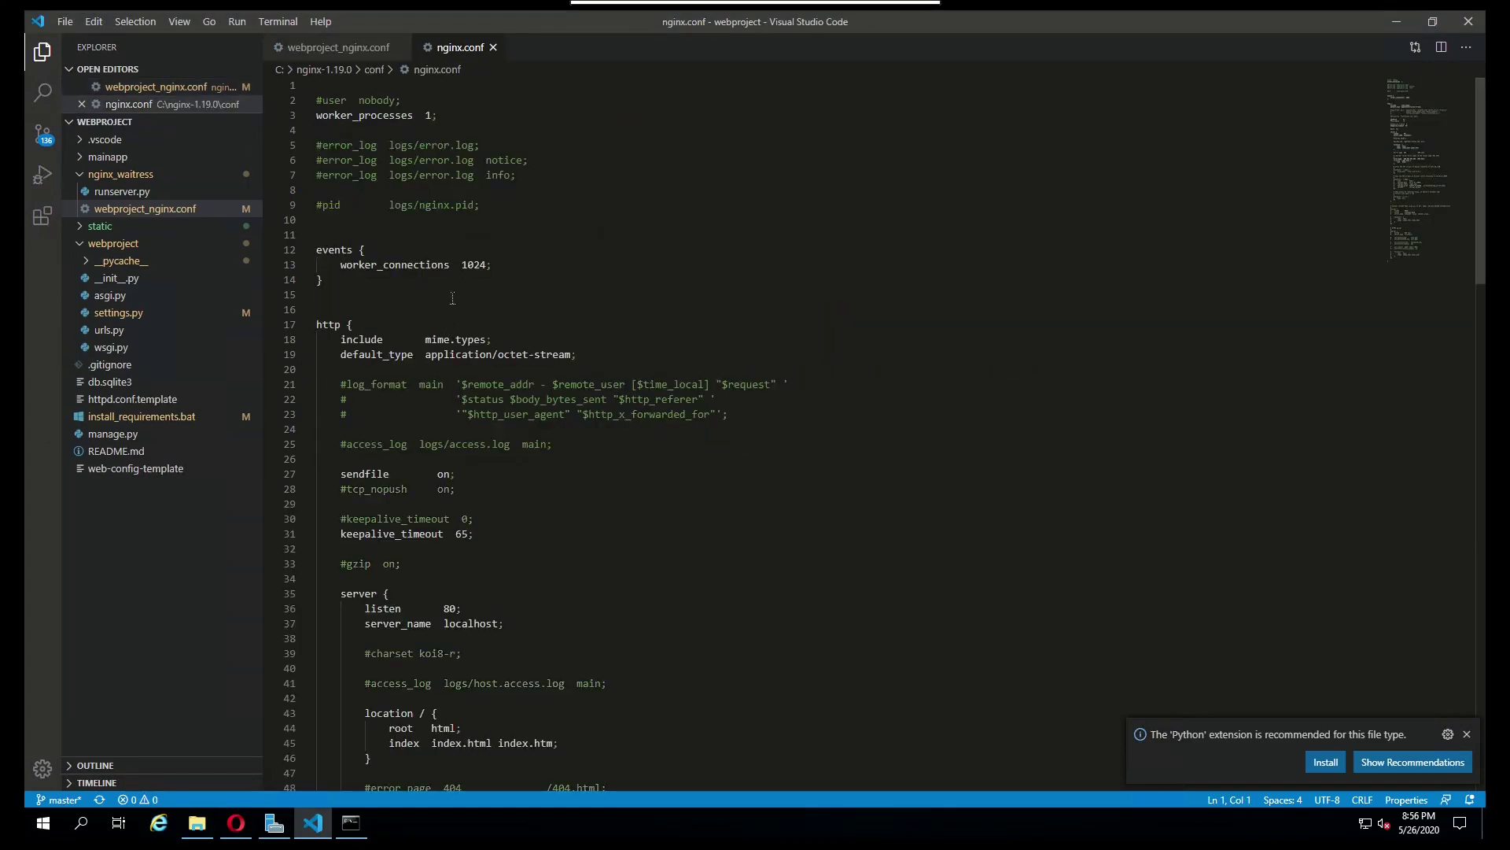
# Step: Add a new 'include' line below default_type in nginx.conf's http block
pyautogui.click(453, 301)
pyautogui.scroll(-3, 501, 472)
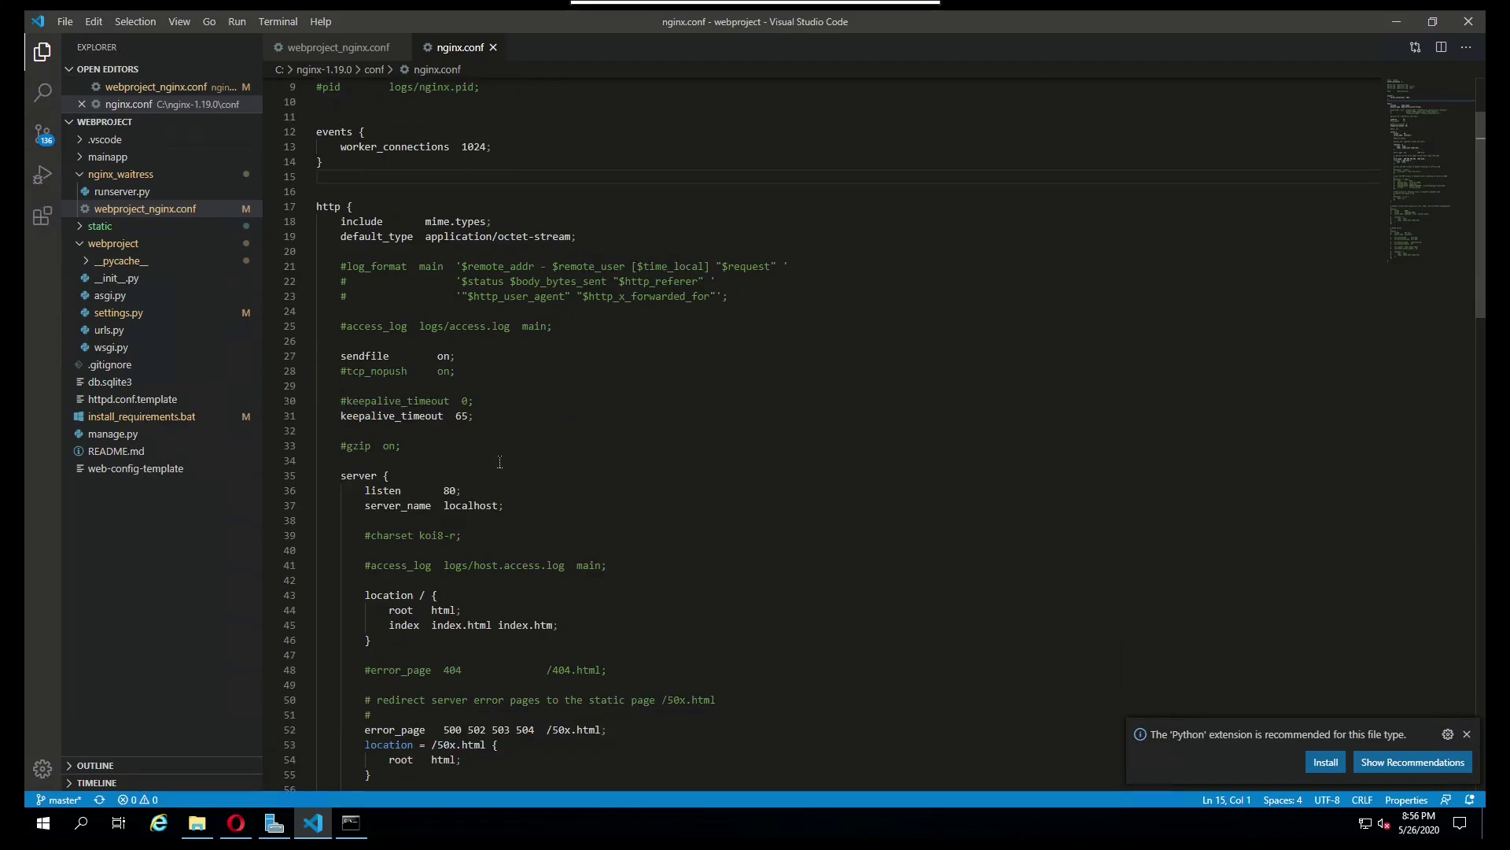
pyautogui.scroll(-4, 501, 463)
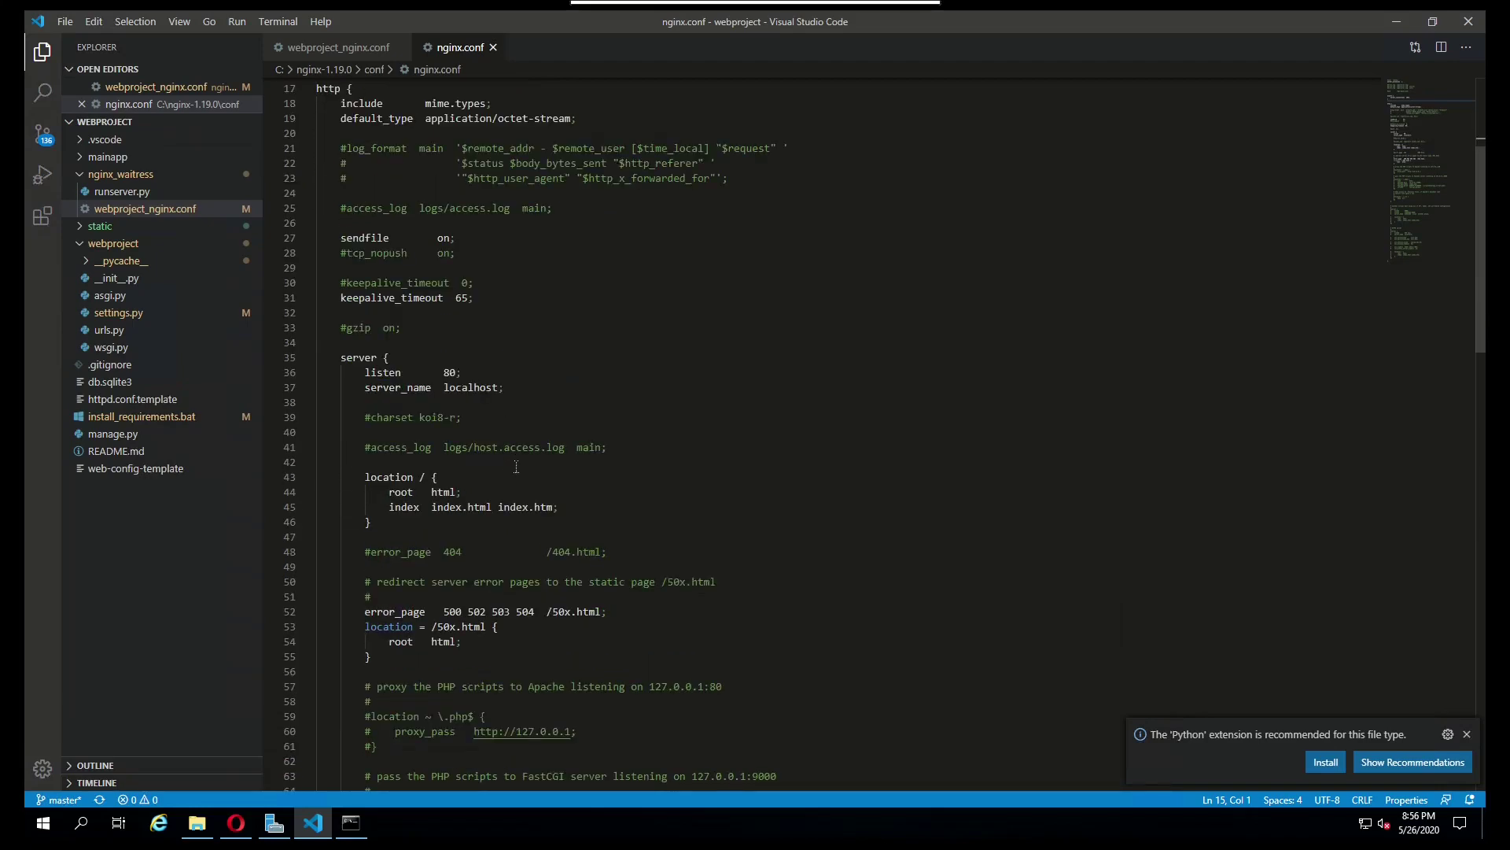
pyautogui.scroll(4, 548, 467)
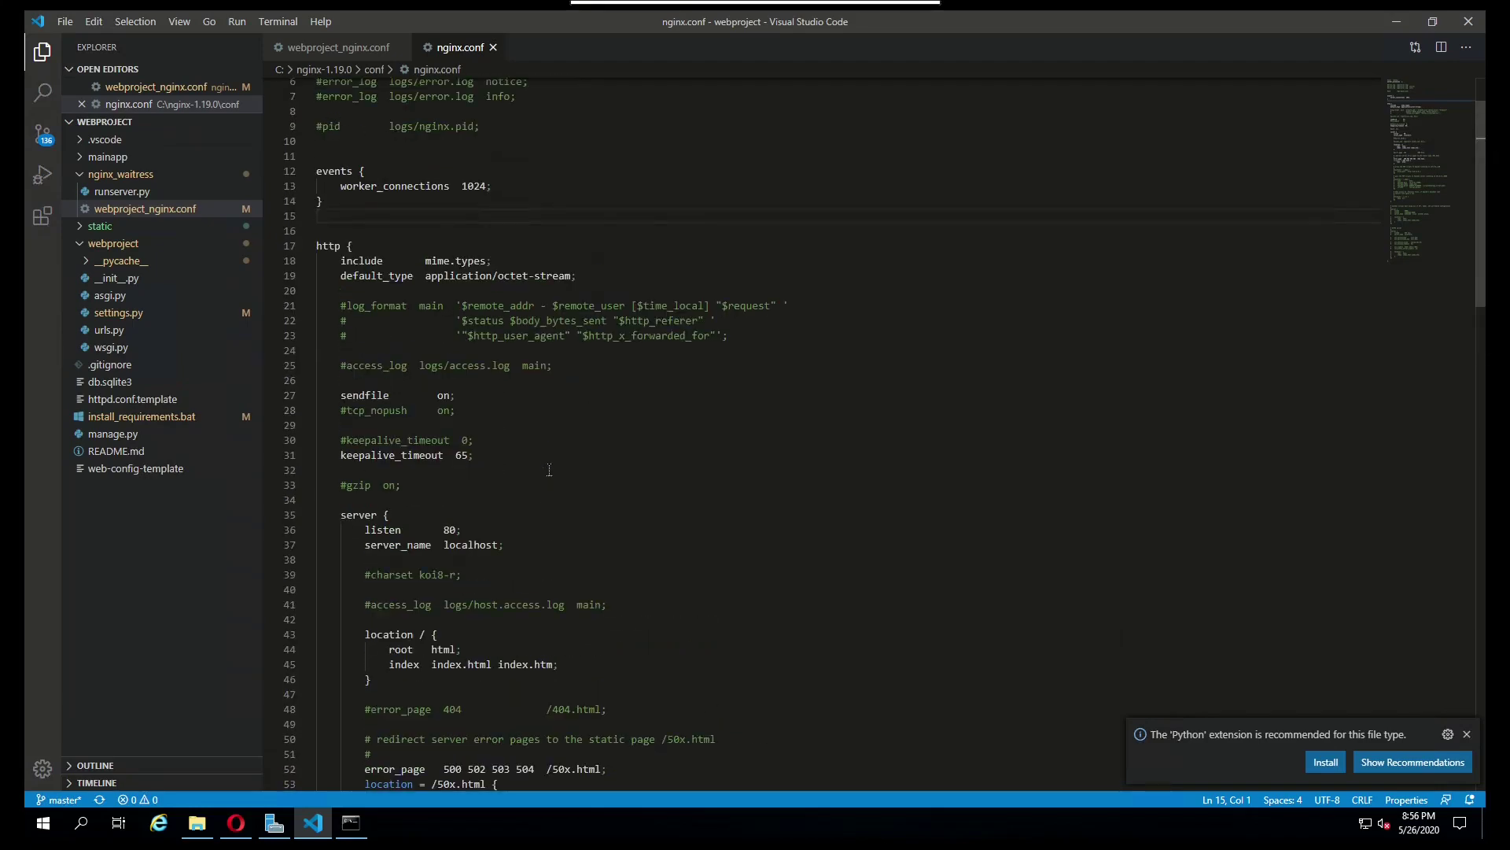
pyautogui.click(596, 275)
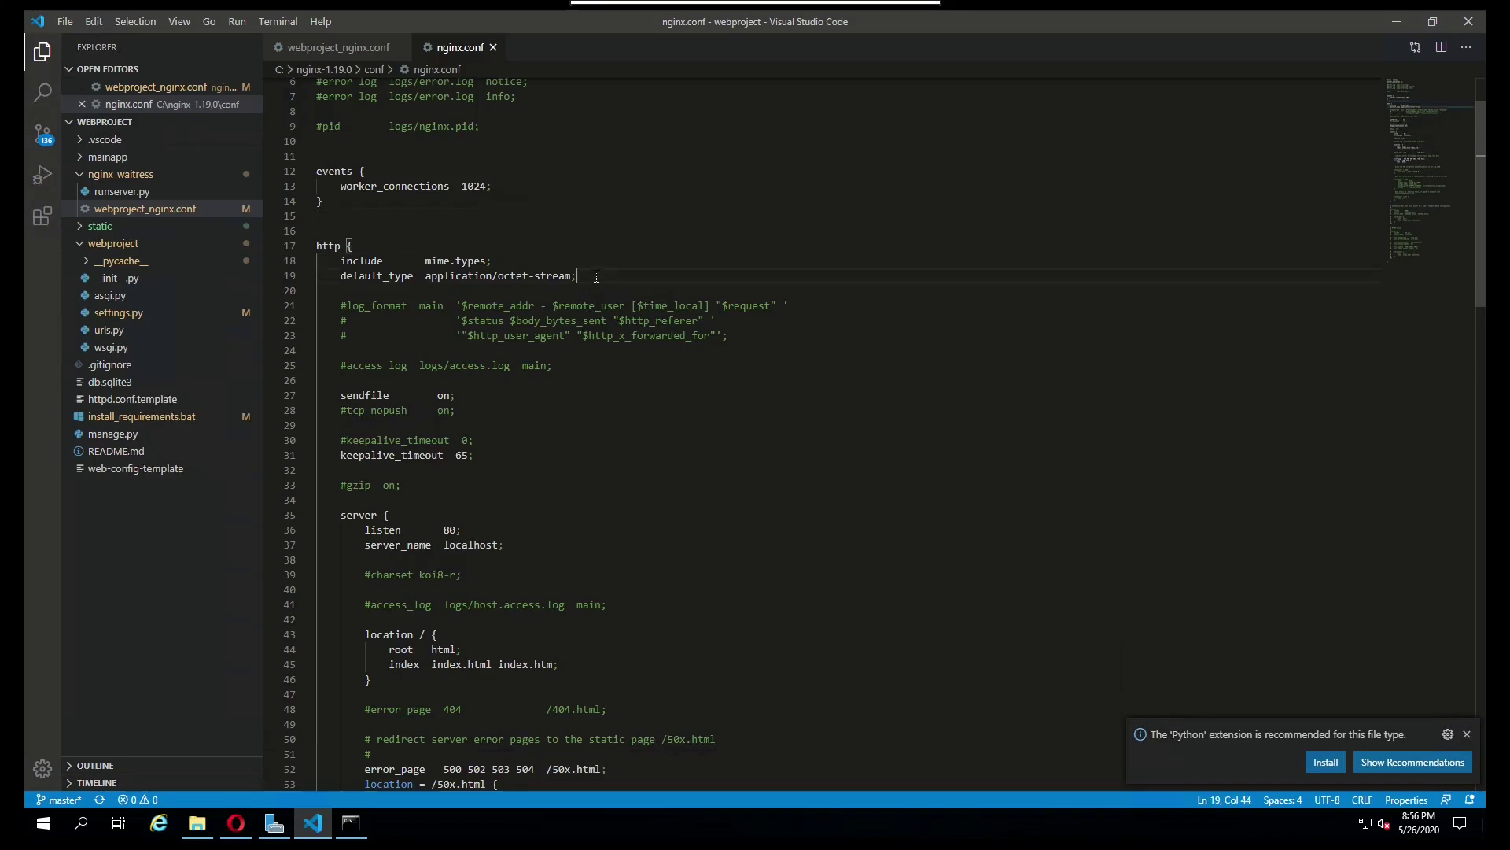
pyautogui.press('Return')
pyautogui.press('Return')
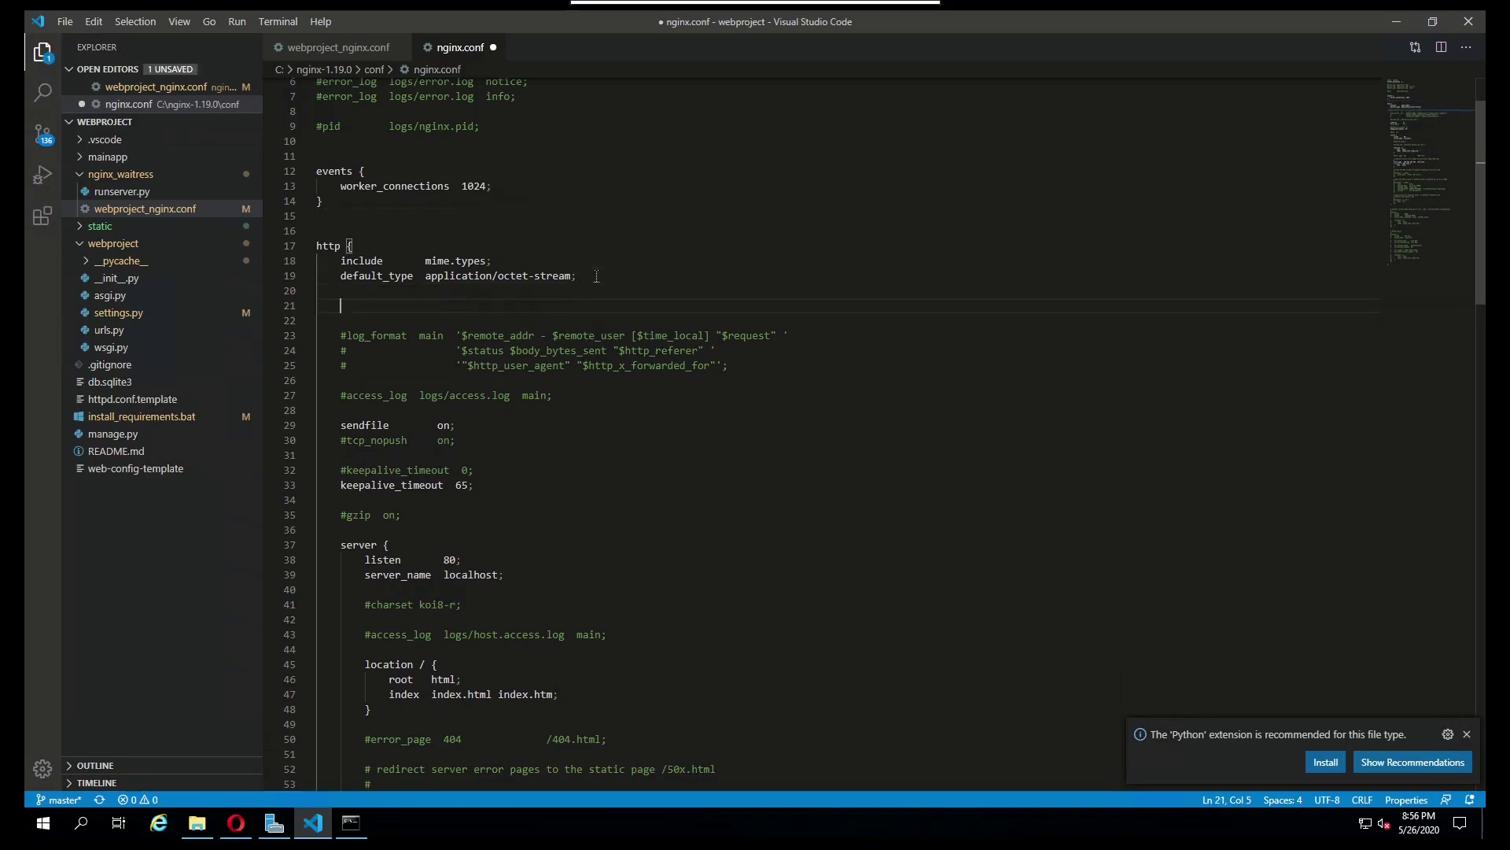
pyautogui.write('include')
# Step: Check the README for sites-enabled and reveal that folder's full path in File Explorer
pyautogui.click(198, 822)
pyautogui.click(587, 221)
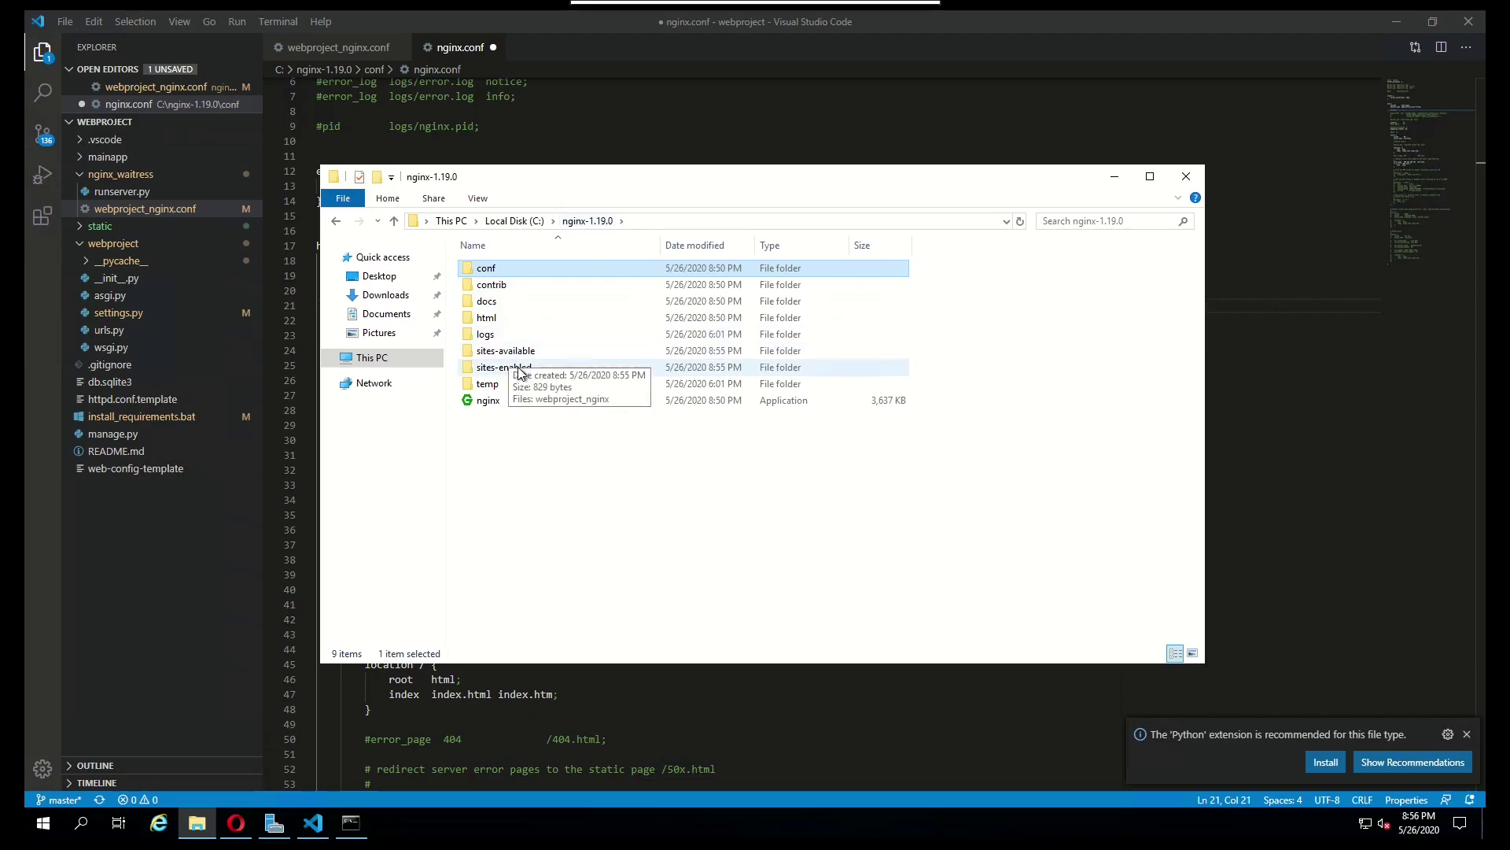
pyautogui.click(236, 822)
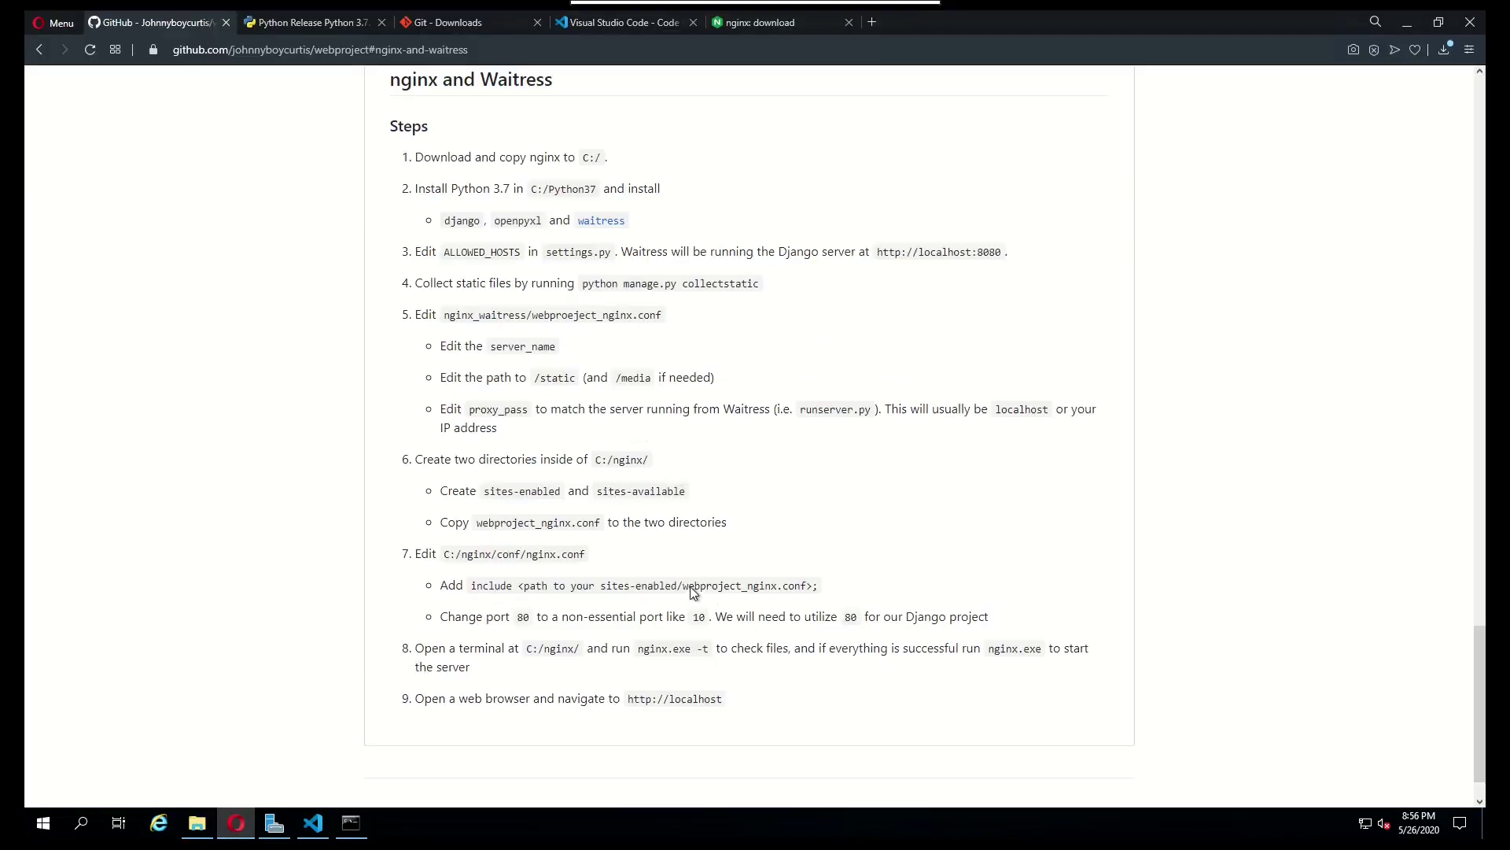
pyautogui.moveTo(623, 586); pyautogui.dragTo(680, 586)
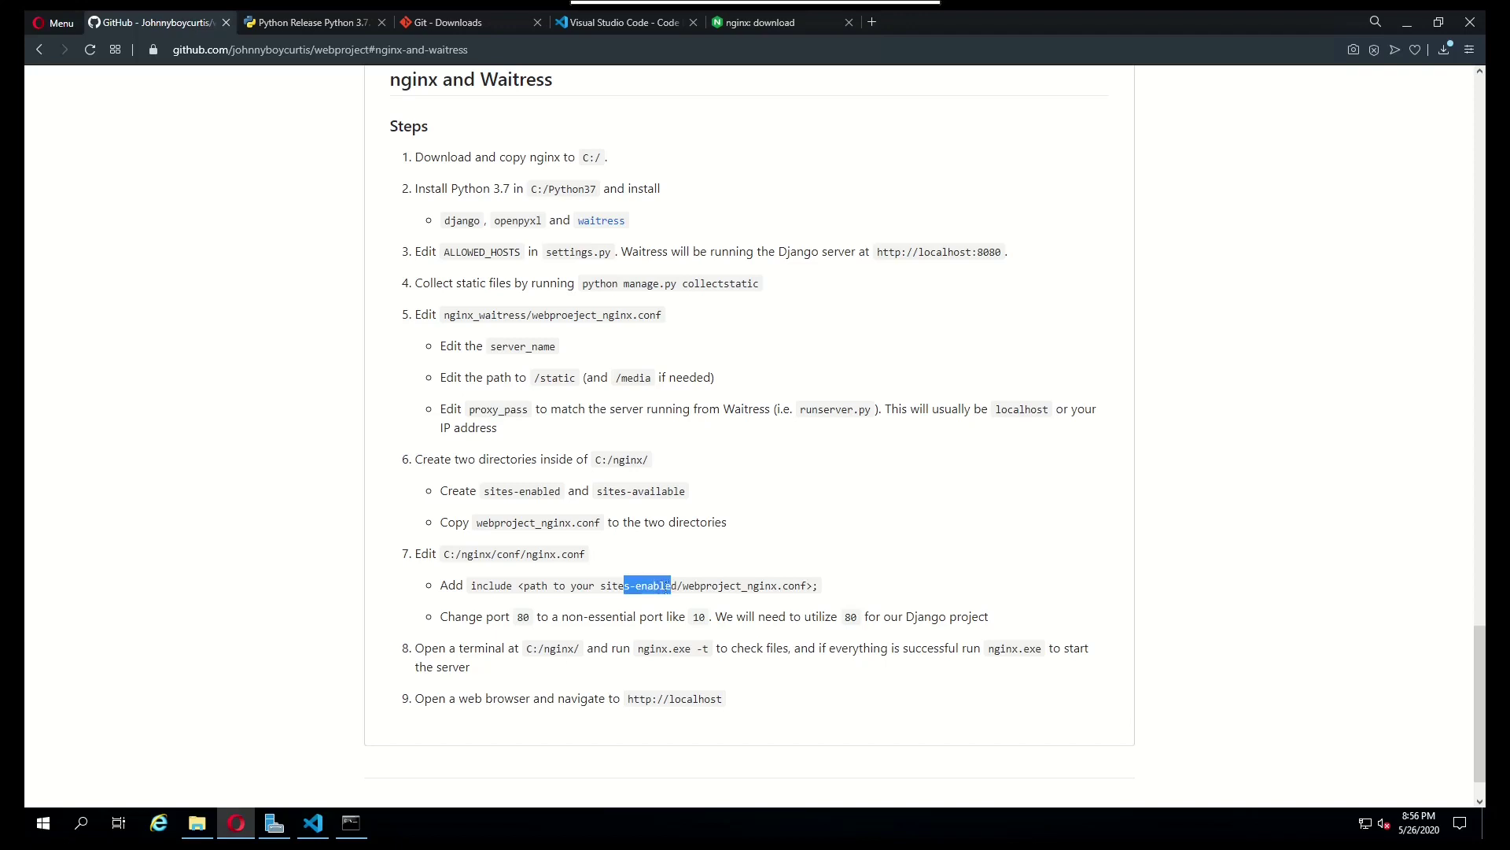
pyautogui.click(197, 822)
pyautogui.doubleClick(507, 368)
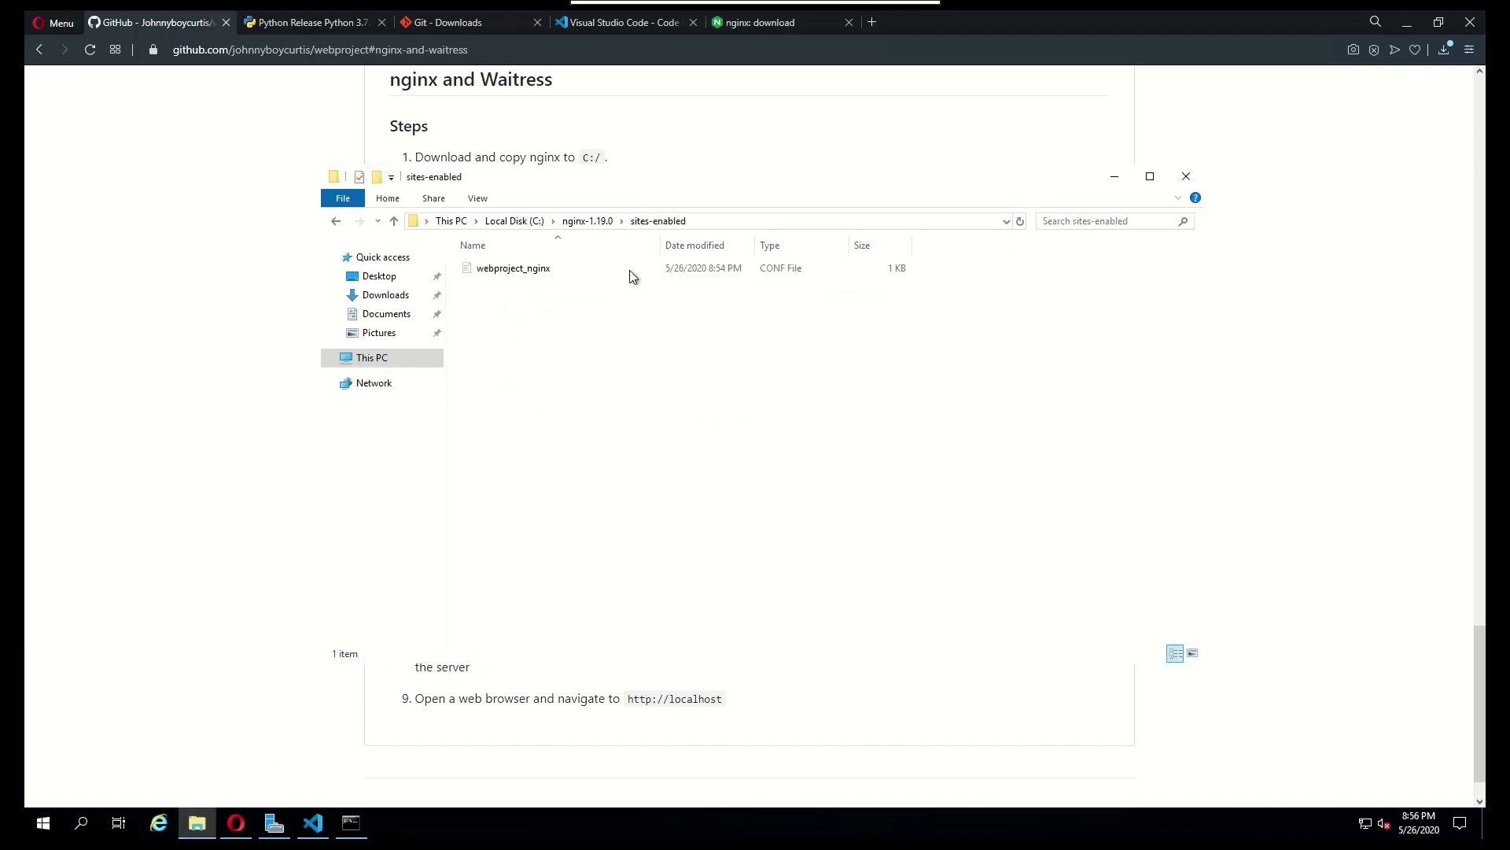
pyautogui.click(724, 222)
pyautogui.hotkey('ctrl', 'c')
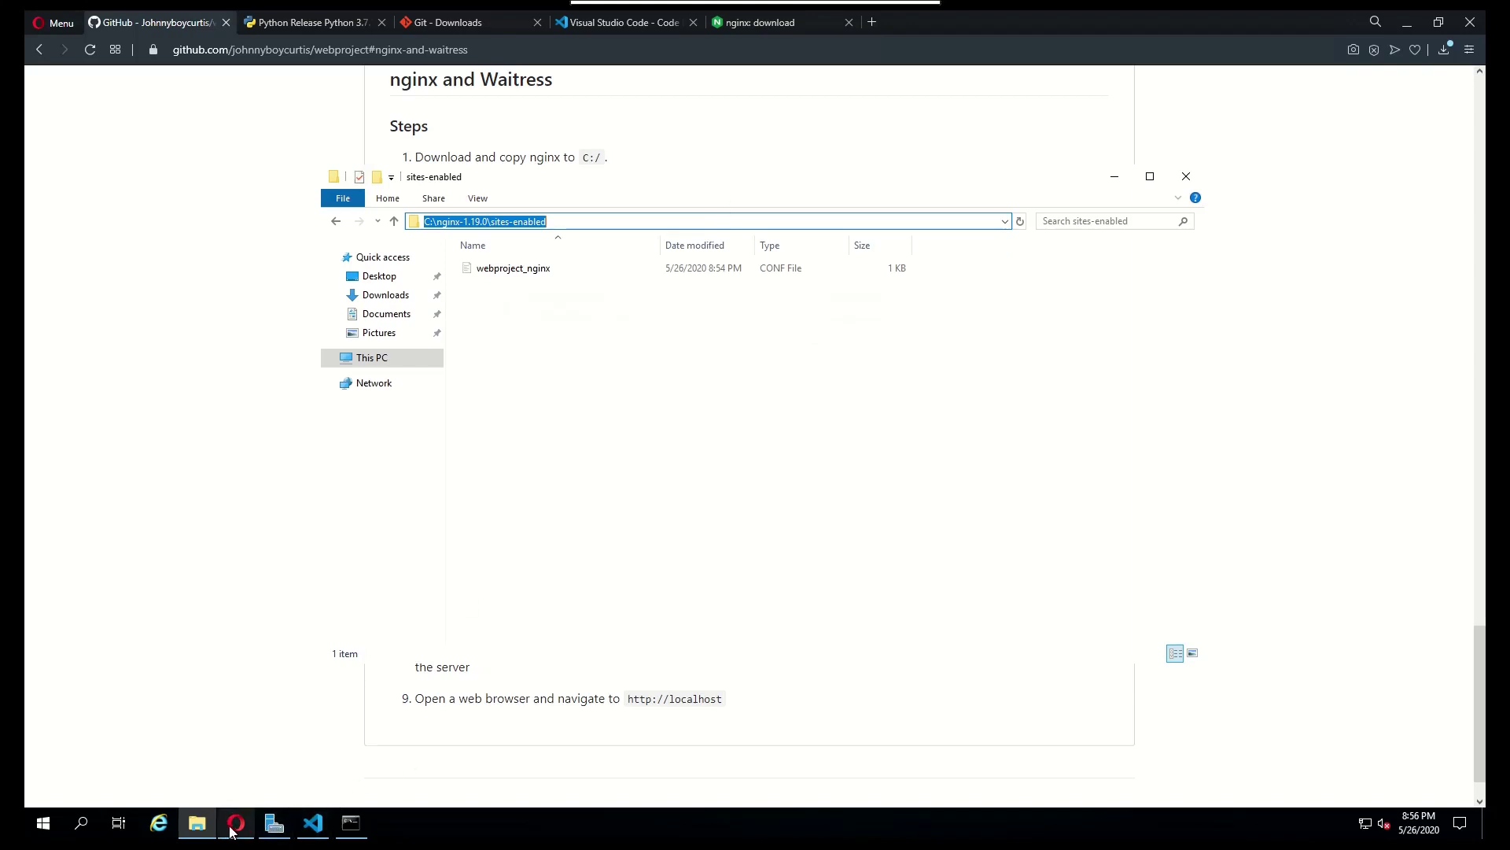
pyautogui.click(313, 823)
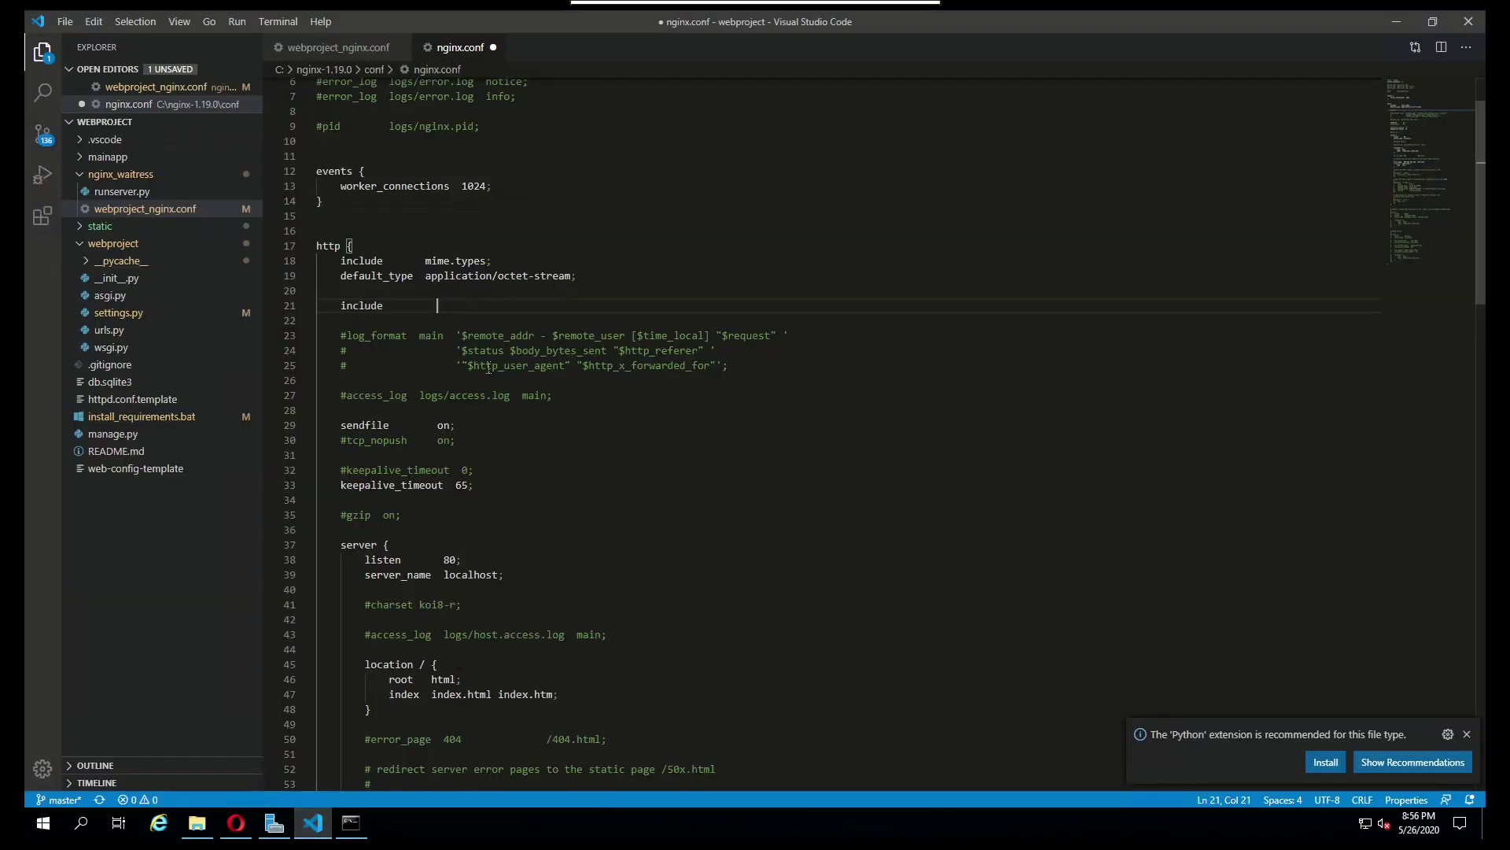
# Step: Complete the include line as C:/nginx-1.19.0/sites-enabled/webproject_nginx.conf; using forward slashes
pyautogui.hotkey('ctrl', 'v')
pyautogui.write('\\webproject')
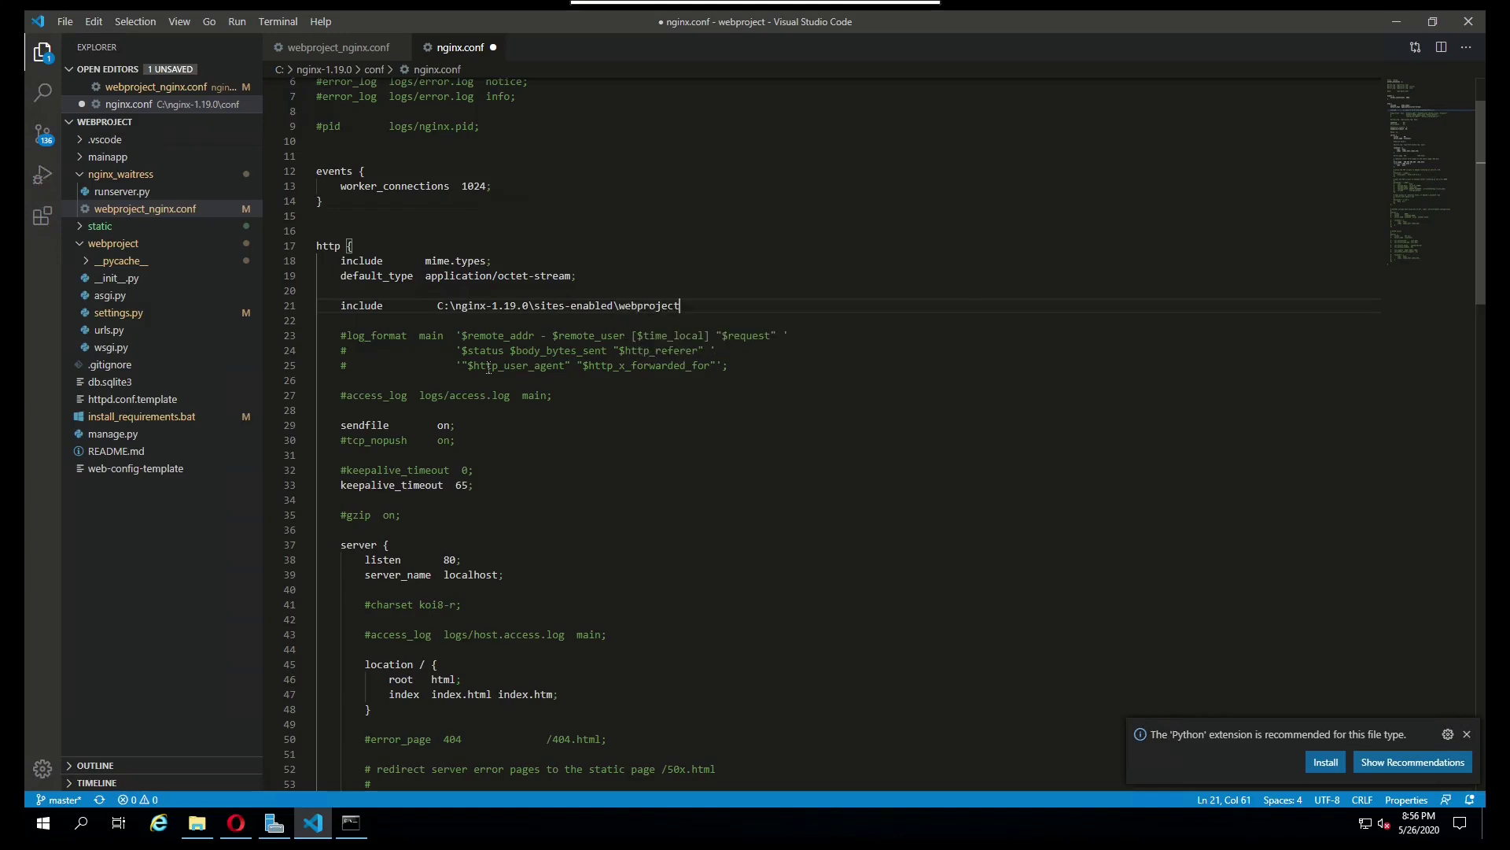
pyautogui.write('_nginx.conf;')
pyautogui.press('Left')
pyautogui.press('Left')
pyautogui.press('Left')
pyautogui.press('Left')
pyautogui.press('Left')
pyautogui.press('Left')
pyautogui.press('Left')
pyautogui.press('Left')
pyautogui.press('Left')
pyautogui.press('Left')
pyautogui.press('Left')
pyautogui.press('Left')
pyautogui.press('Left')
pyautogui.press('Left')
pyautogui.press('Left')
pyautogui.press('Left')
pyautogui.press('Left')
pyautogui.press('Left')
pyautogui.press('Left')
pyautogui.press('Left')
pyautogui.press('BackSpace')
pyautogui.write('/')
pyautogui.press('Left')
pyautogui.press('Left')
pyautogui.press('Left')
pyautogui.press('Left')
pyautogui.press('Left')
pyautogui.press('Left')
pyautogui.press('Left')
pyautogui.press('Left')
pyautogui.press('Left')
pyautogui.press('Left')
pyautogui.press('Left')
pyautogui.press('Left')
pyautogui.press('Left')
pyautogui.press('Left')
pyautogui.press('Left')
pyautogui.press('BackSpace')
pyautogui.write('/')
pyautogui.press('Left')
pyautogui.press('Left')
pyautogui.press('Left')
pyautogui.press('Left')
pyautogui.press('Left')
pyautogui.press('Left')
pyautogui.press('Left')
pyautogui.press('Left')
pyautogui.press('Left')
pyautogui.press('Left')
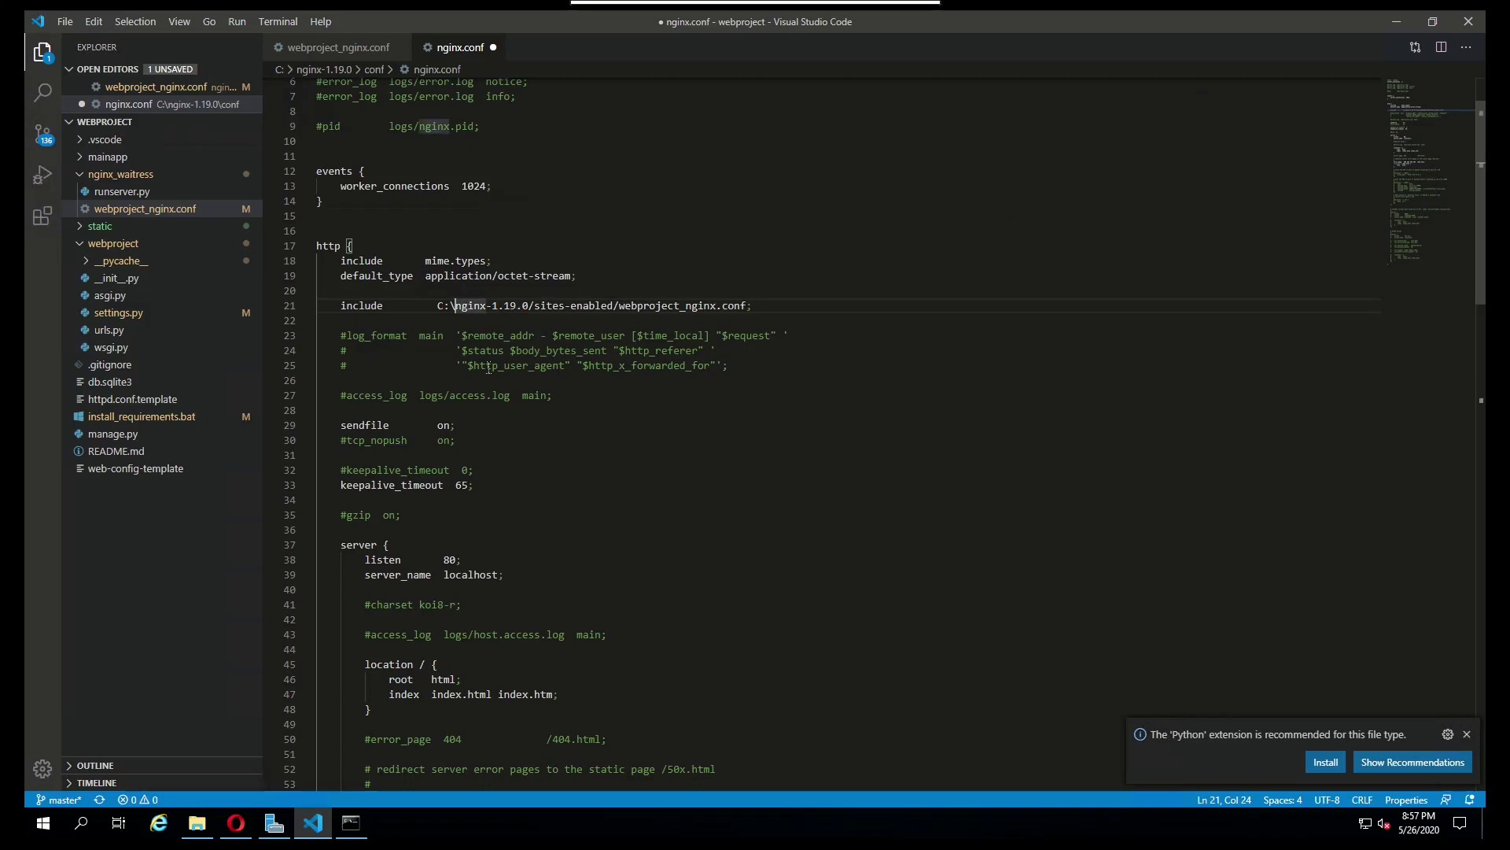
pyautogui.press('BackSpace')
pyautogui.write('/')
# Step: Copy the include path and test it in File Explorer's address bar to confirm the file exists
pyautogui.press('End')
pyautogui.hotkey('shift', 'Home')
pyautogui.hotkey('shift', 'Right')
pyautogui.hotkey('shift', 'Right')
pyautogui.hotkey('shift', 'Right')
pyautogui.hotkey('shift', 'Right')
pyautogui.hotkey('shift', 'Right')
pyautogui.hotkey('shift', 'Right')
pyautogui.hotkey('shift', 'Right')
pyautogui.hotkey('shift', 'Right')
pyautogui.hotkey('shift', 'Right')
pyautogui.hotkey('shift', 'Right')
pyautogui.hotkey('shift', 'Right')
pyautogui.hotkey('shift', 'Right')
pyautogui.hotkey('shift', 'Right')
pyautogui.hotkey('shift', 'Right')
pyautogui.hotkey('shift', 'Right')
pyautogui.hotkey('shift', 'Right')
pyautogui.hotkey('ctrl', 'c')
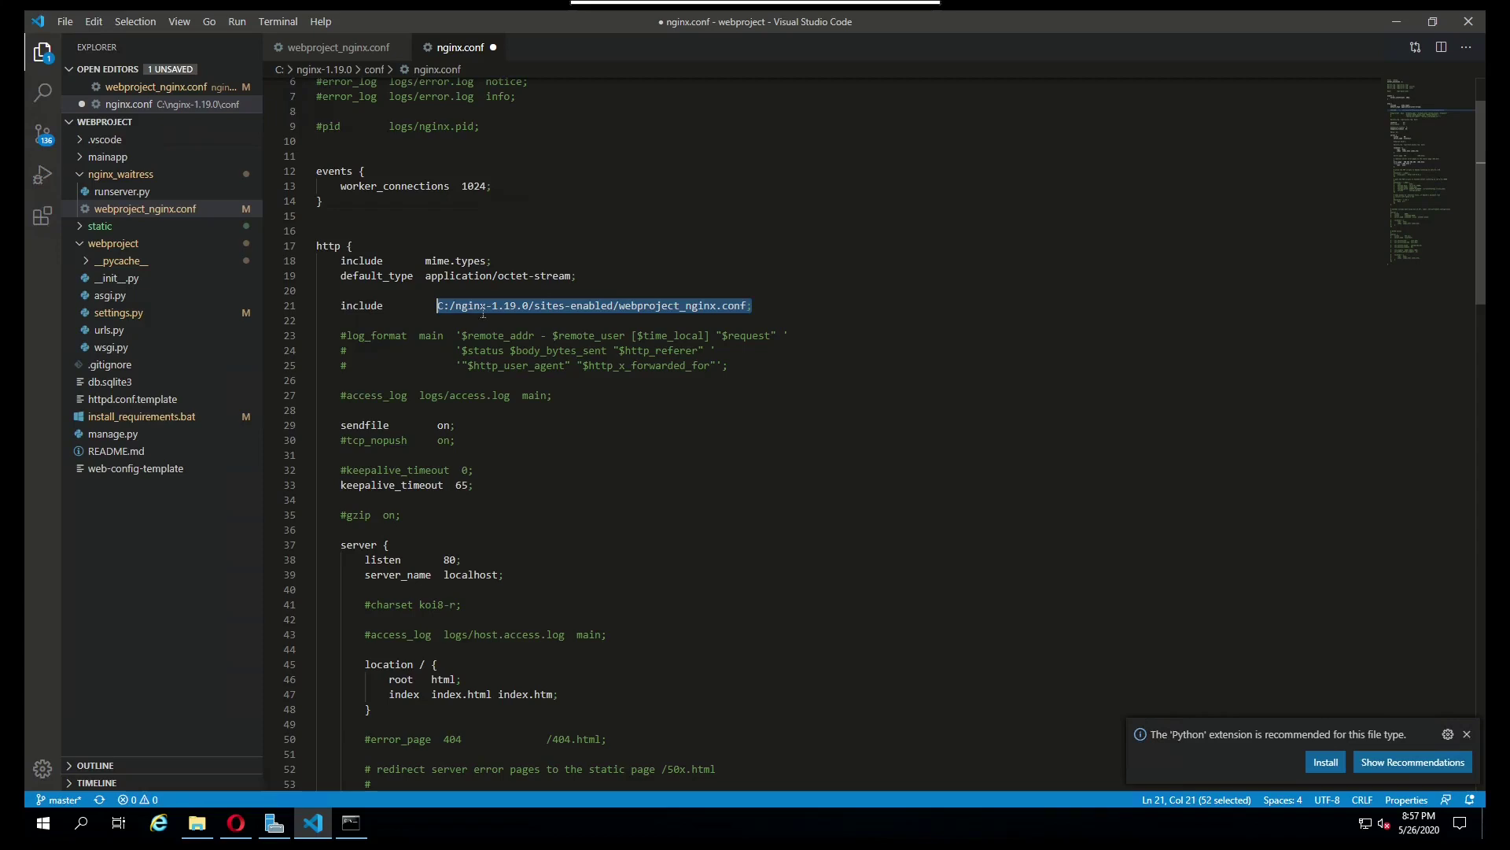
pyautogui.click(197, 822)
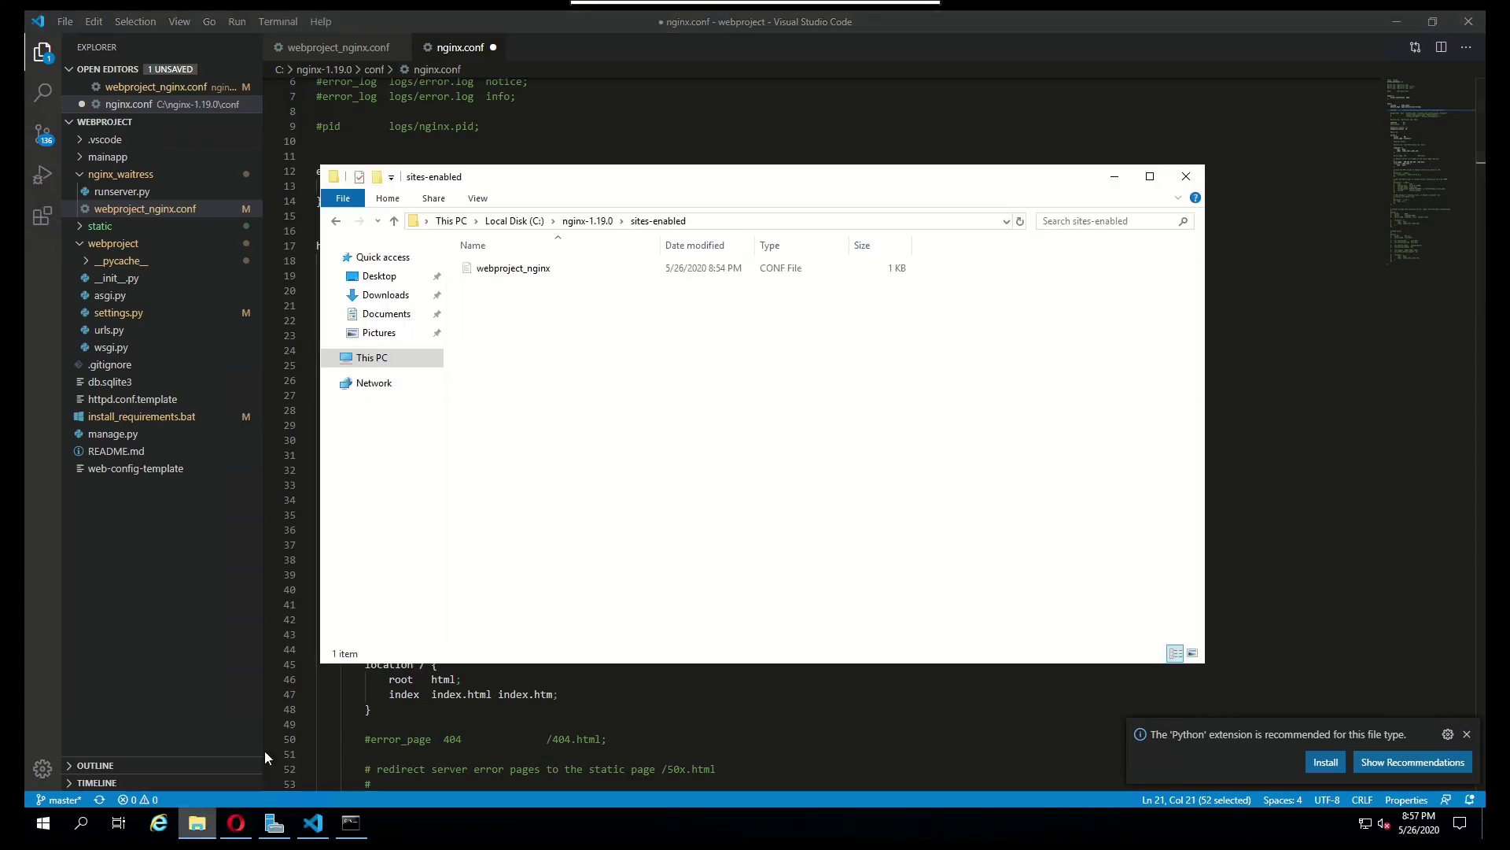
pyautogui.click(782, 221)
pyautogui.press('BackSpace')
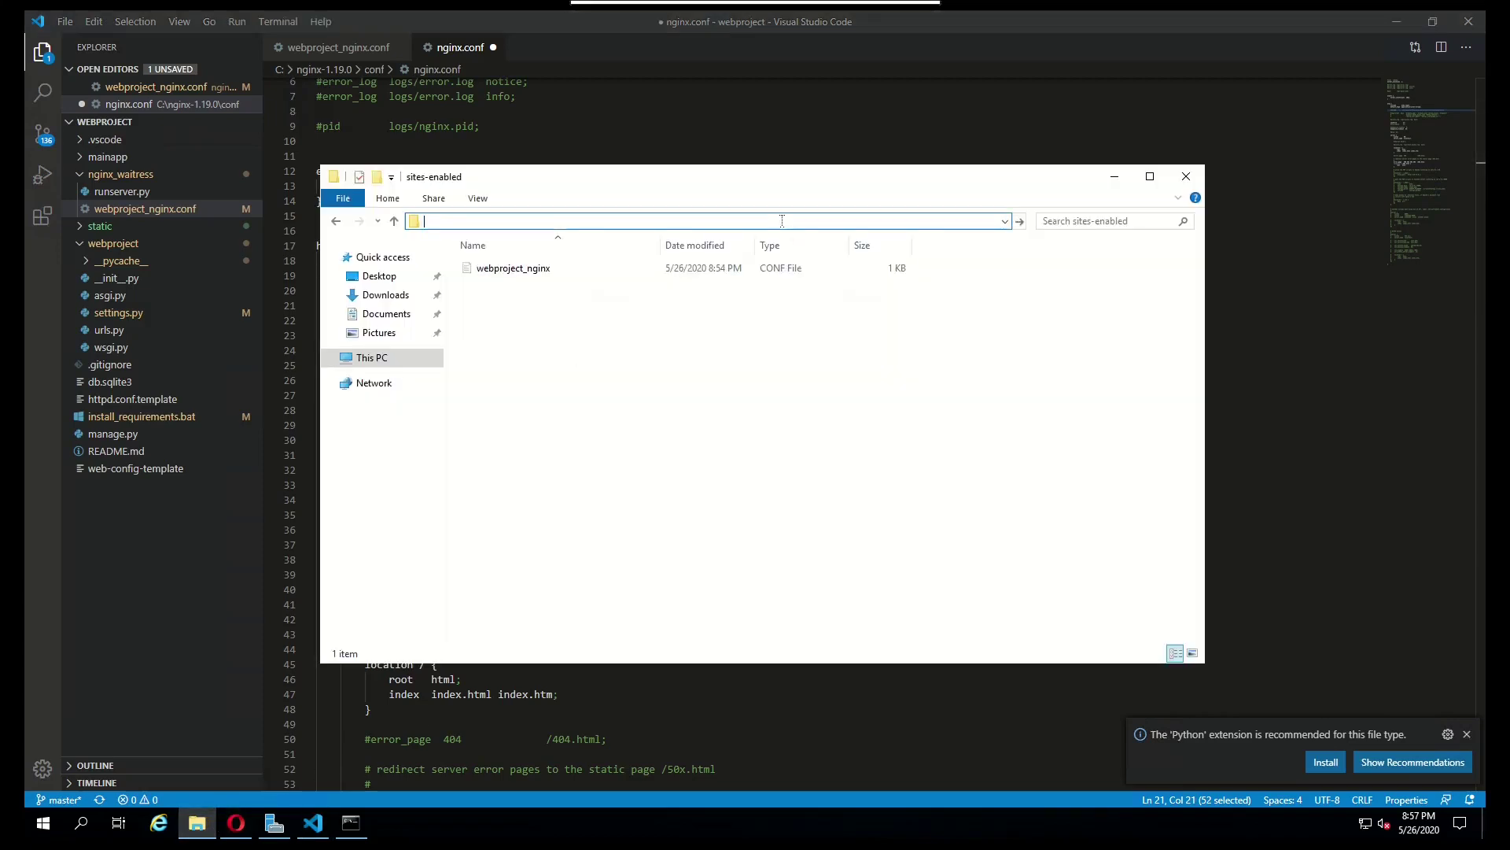
pyautogui.hotkey('ctrl', 'v')
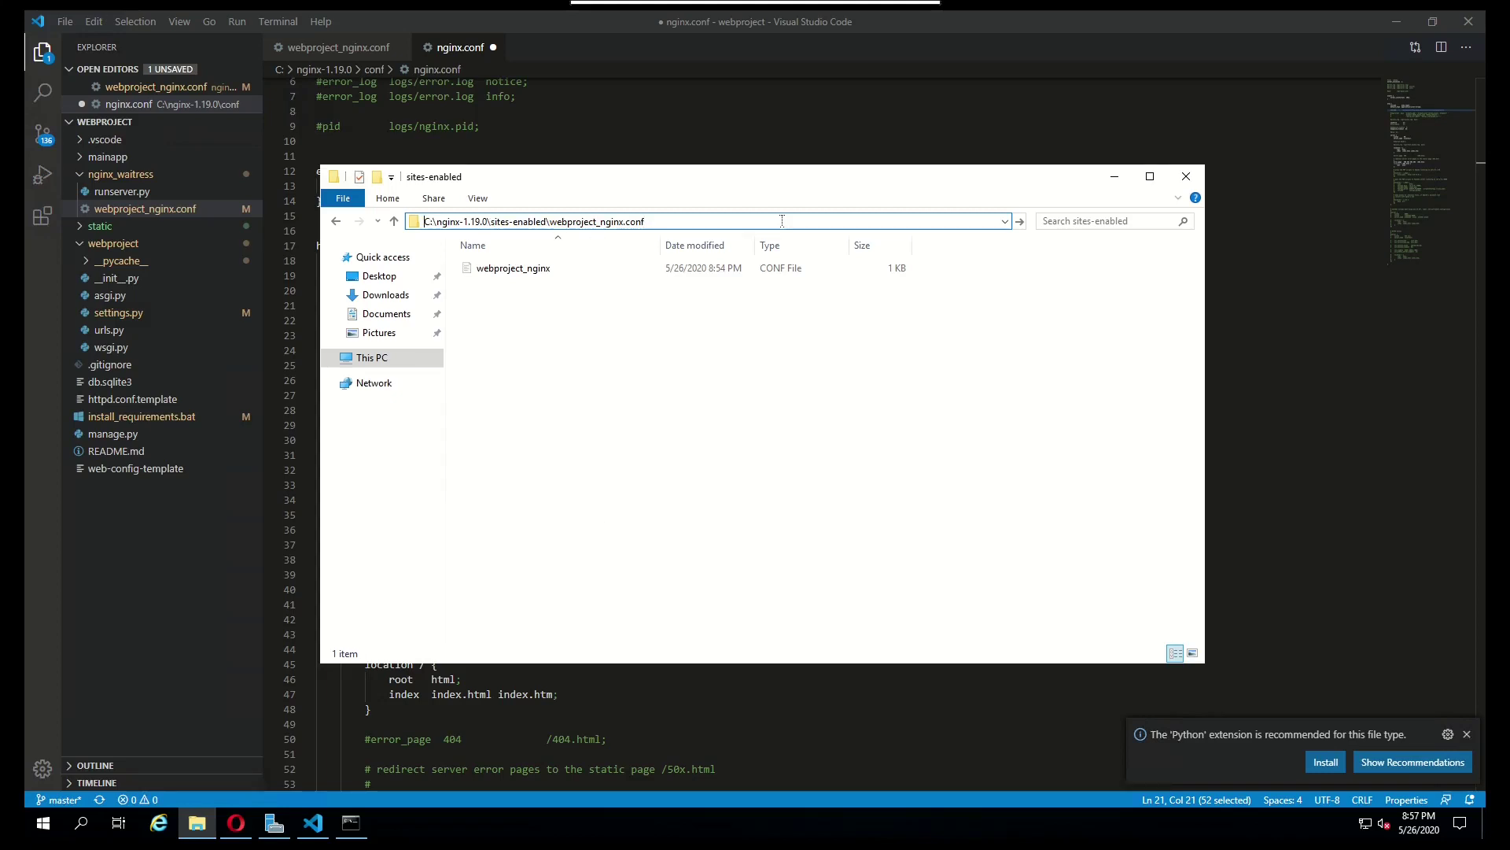
pyautogui.press('Return')
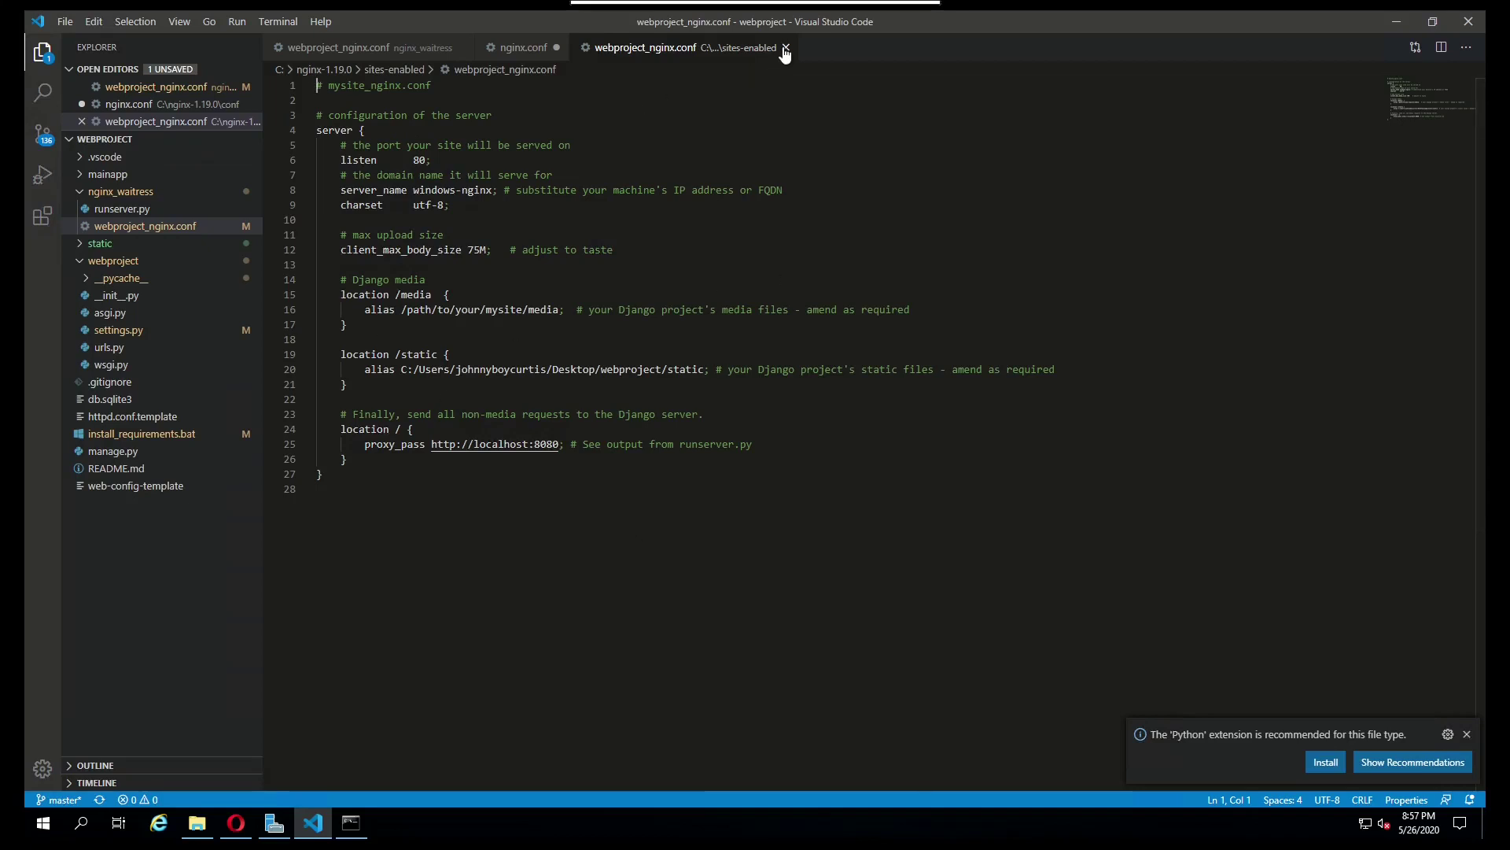
# Step: Close the sites-enabled webproject_nginx.conf copy and save nginx.conf
pyautogui.hotkey('ctrl', 'w')
pyautogui.click(687, 286)
pyautogui.hotkey('ctrl', 's')
pyautogui.scroll(-1, 482, 493)
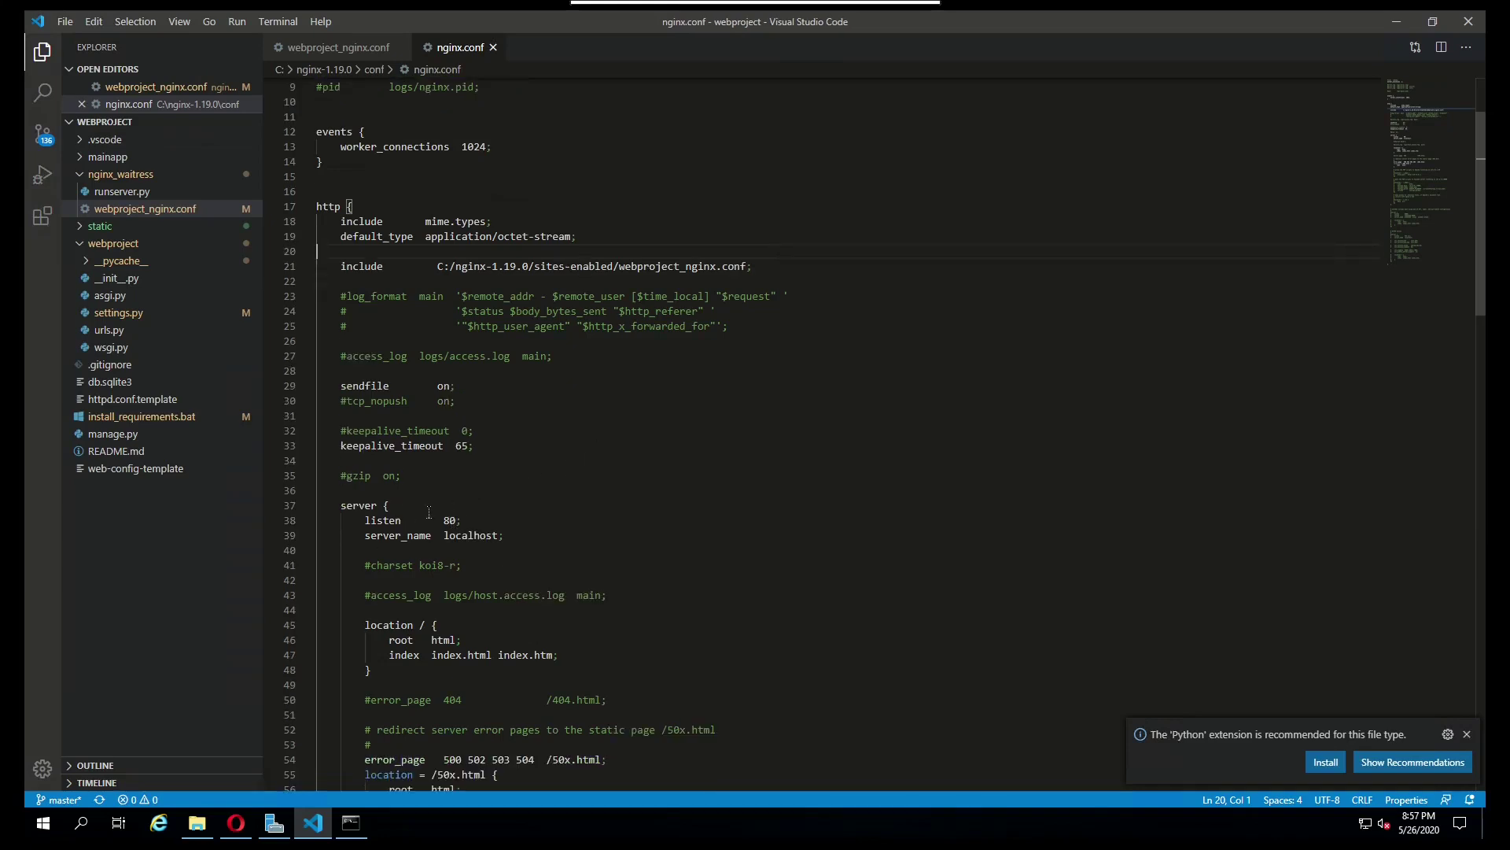
# Step: Dismiss the Python recommendation and change the default server's listen port from 80 to 10
pyautogui.moveTo(341, 506); pyautogui.dragTo(476, 522)
pyautogui.doubleClick(482, 536)
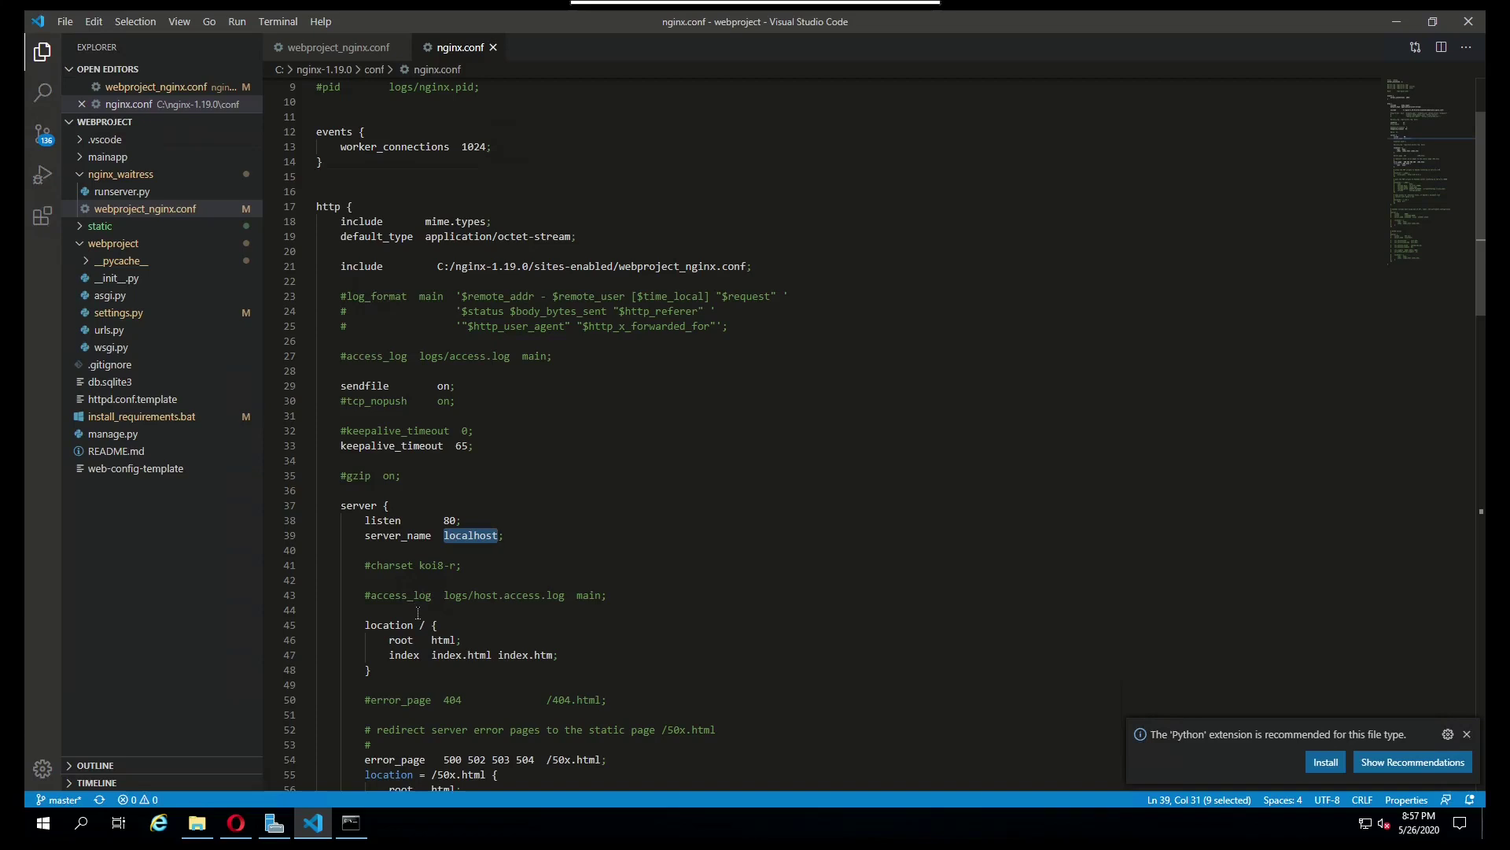
pyautogui.click(1467, 734)
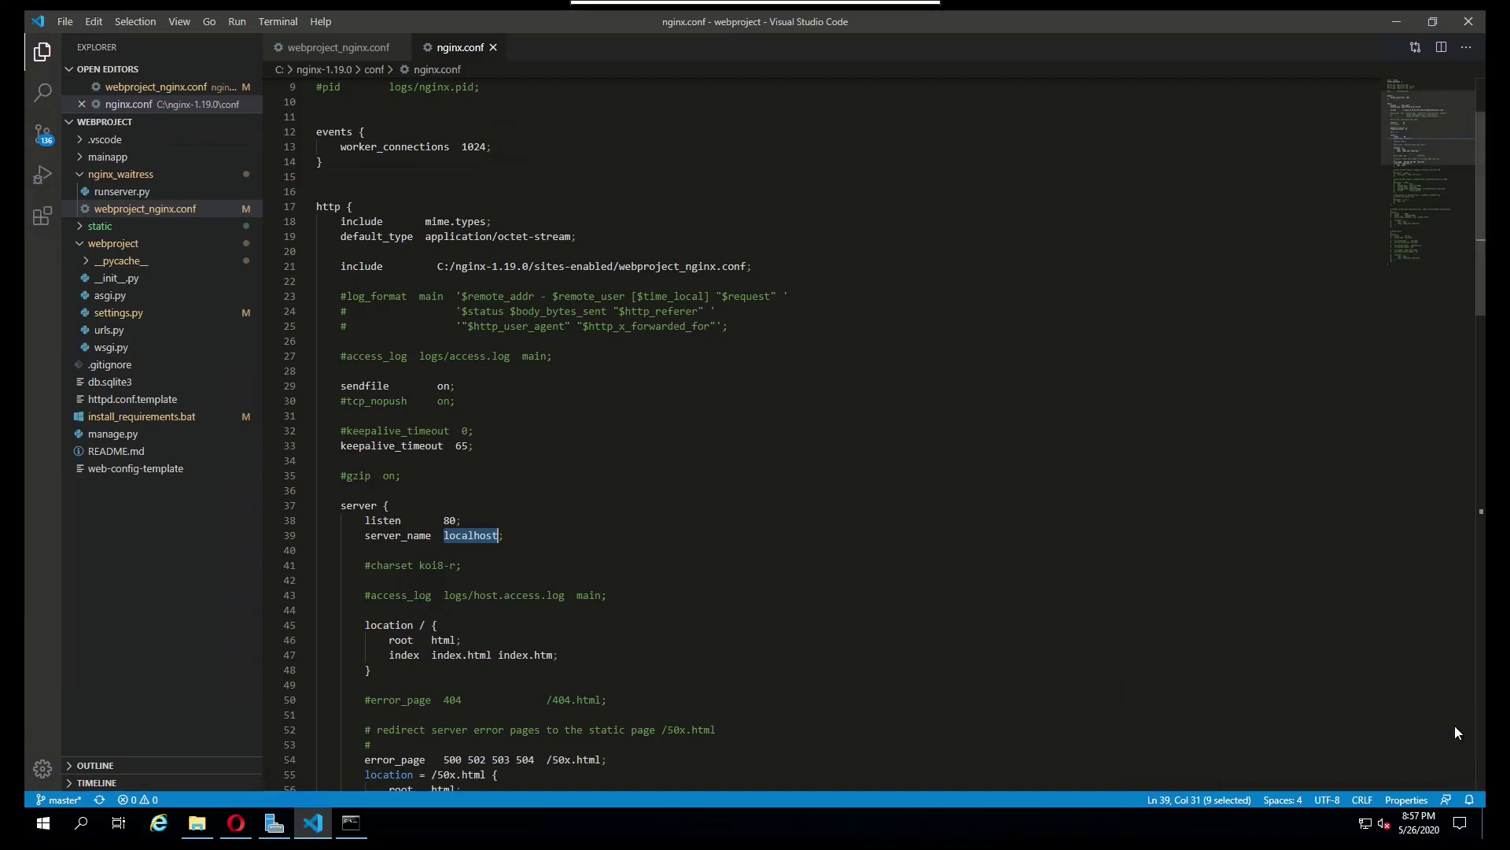
pyautogui.click(449, 520)
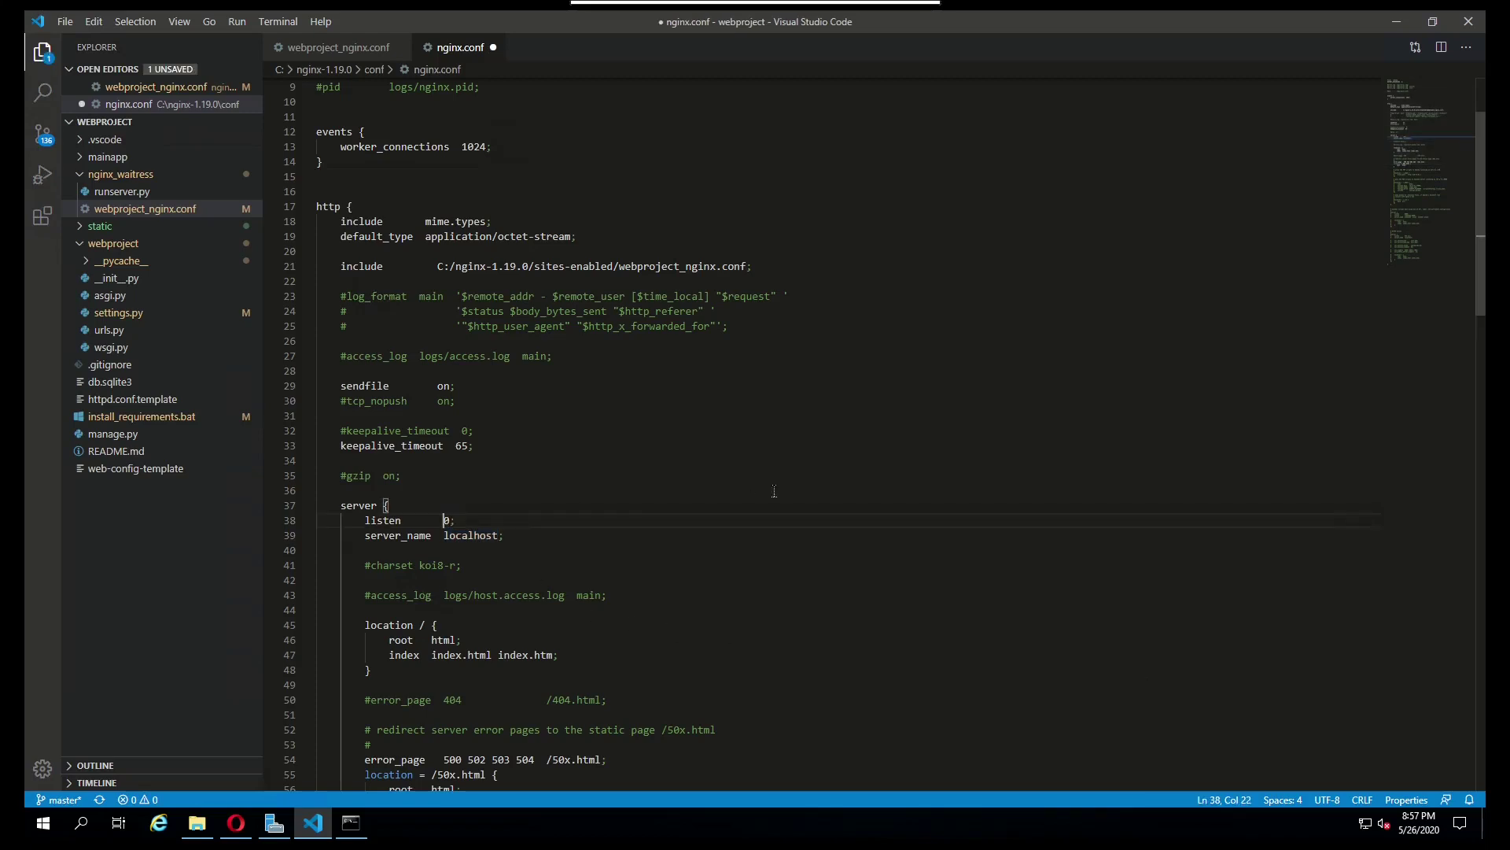
pyautogui.press('BackSpace')
pyautogui.write('1')
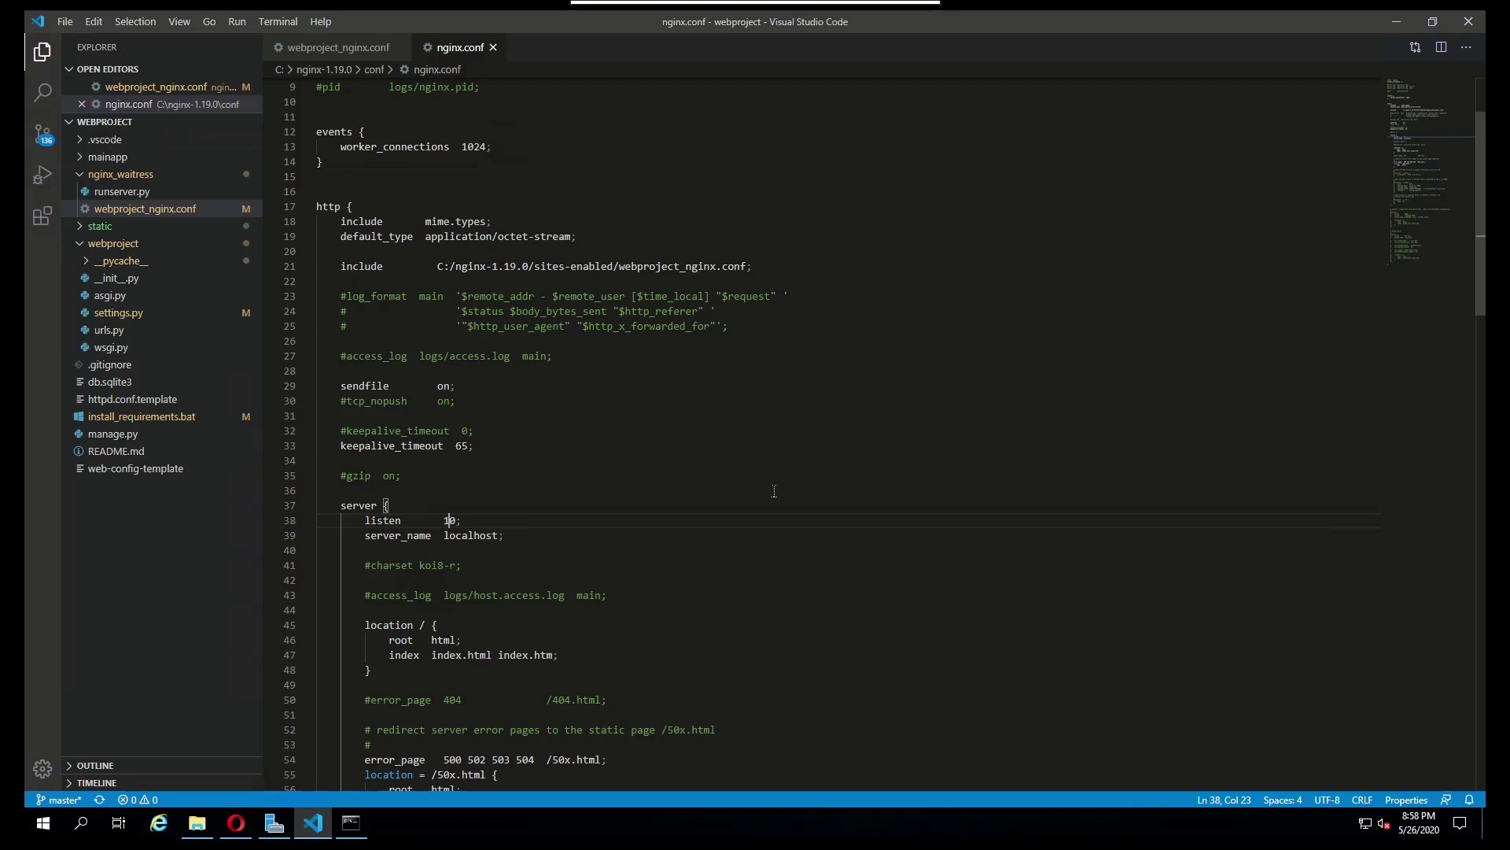
# Step: Switch to webproject_nginx.conf and highlight its listen 80 line
pyautogui.click(318, 51)
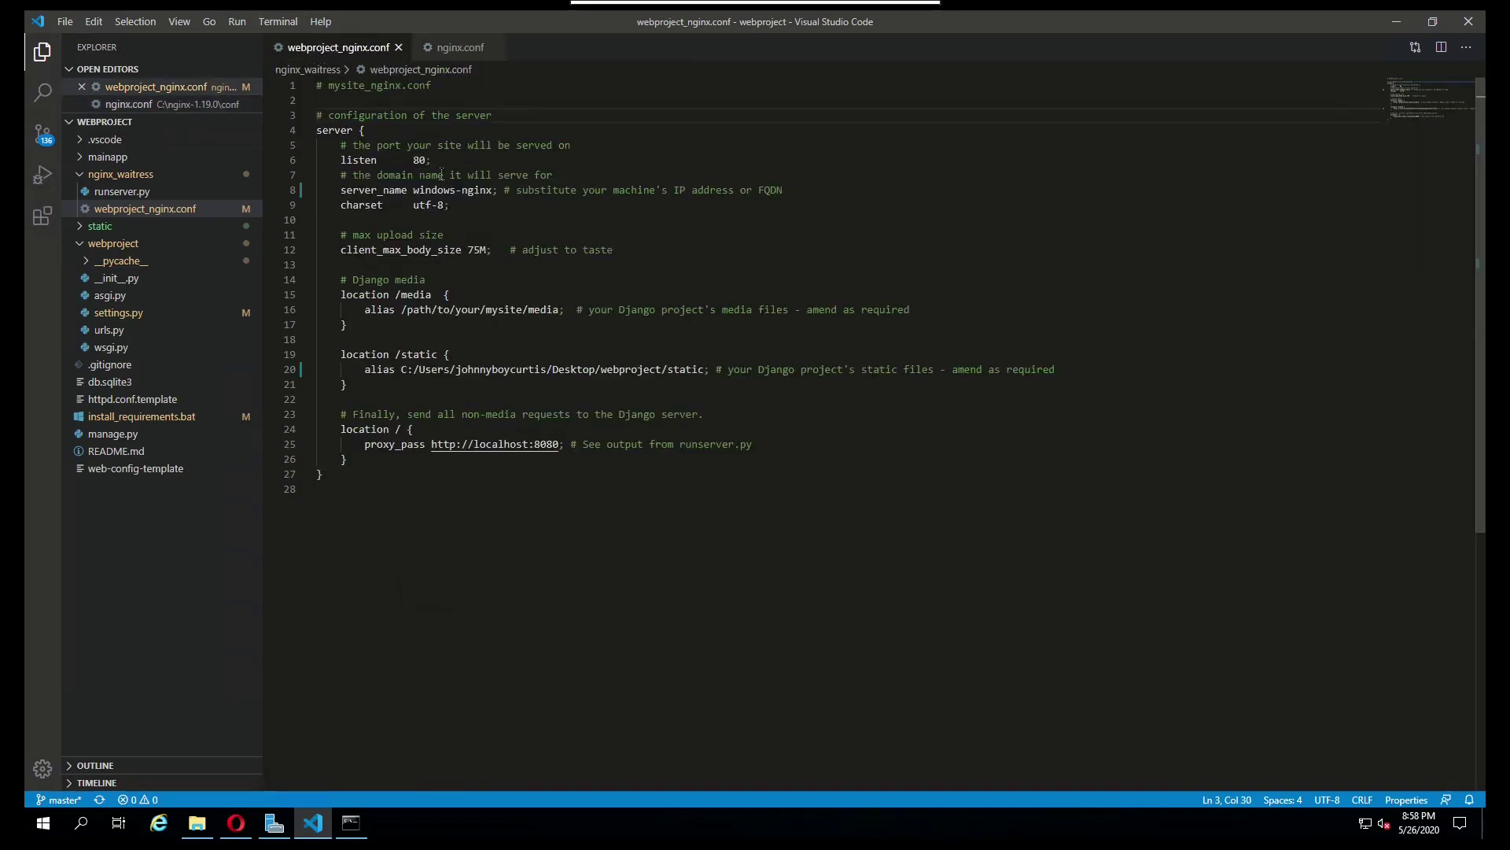
pyautogui.moveTo(339, 160); pyautogui.dragTo(439, 159)
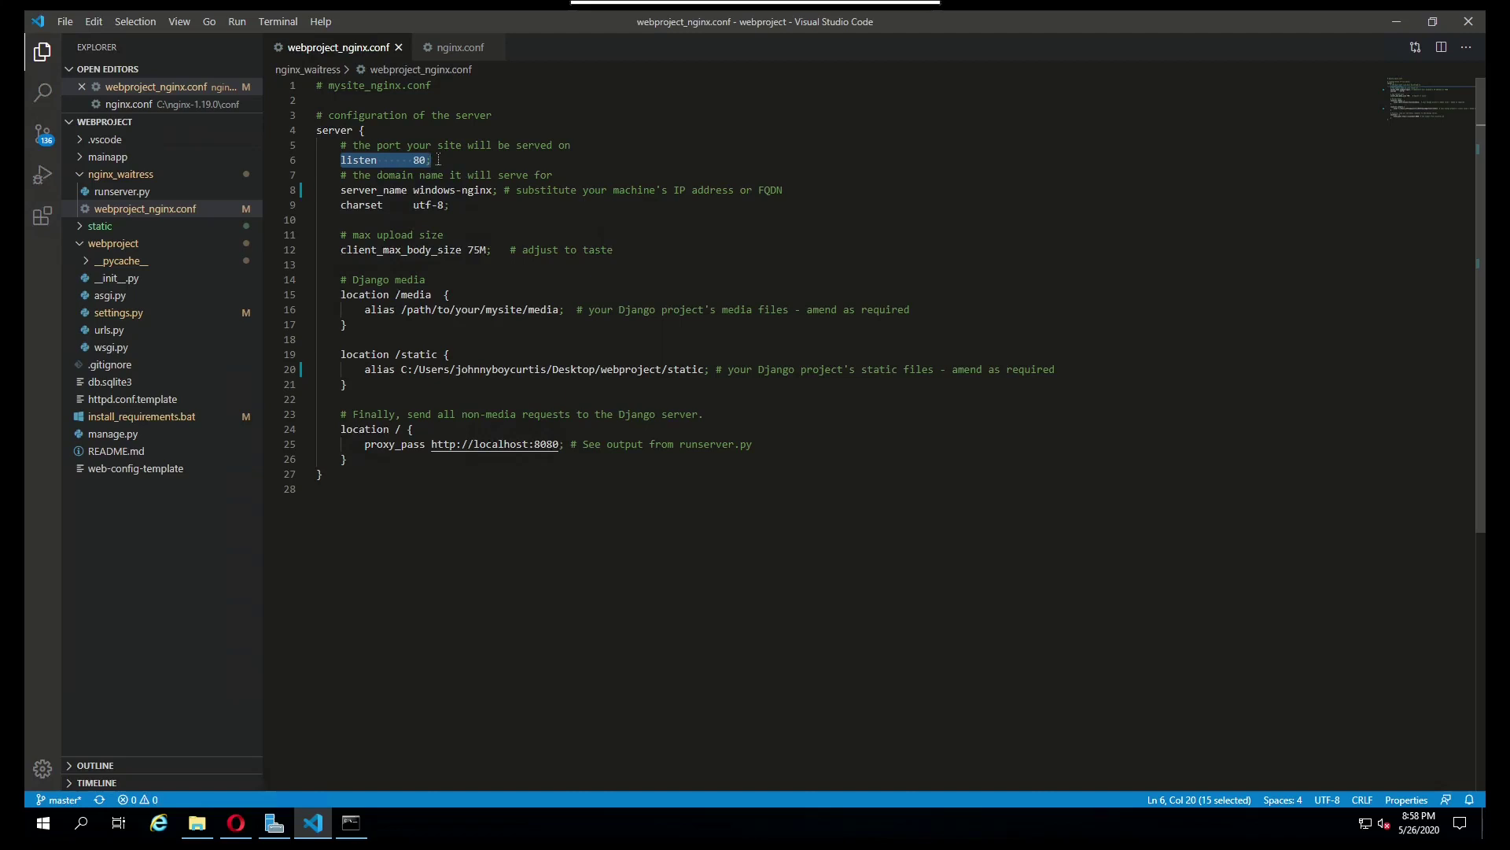
pyautogui.click(462, 321)
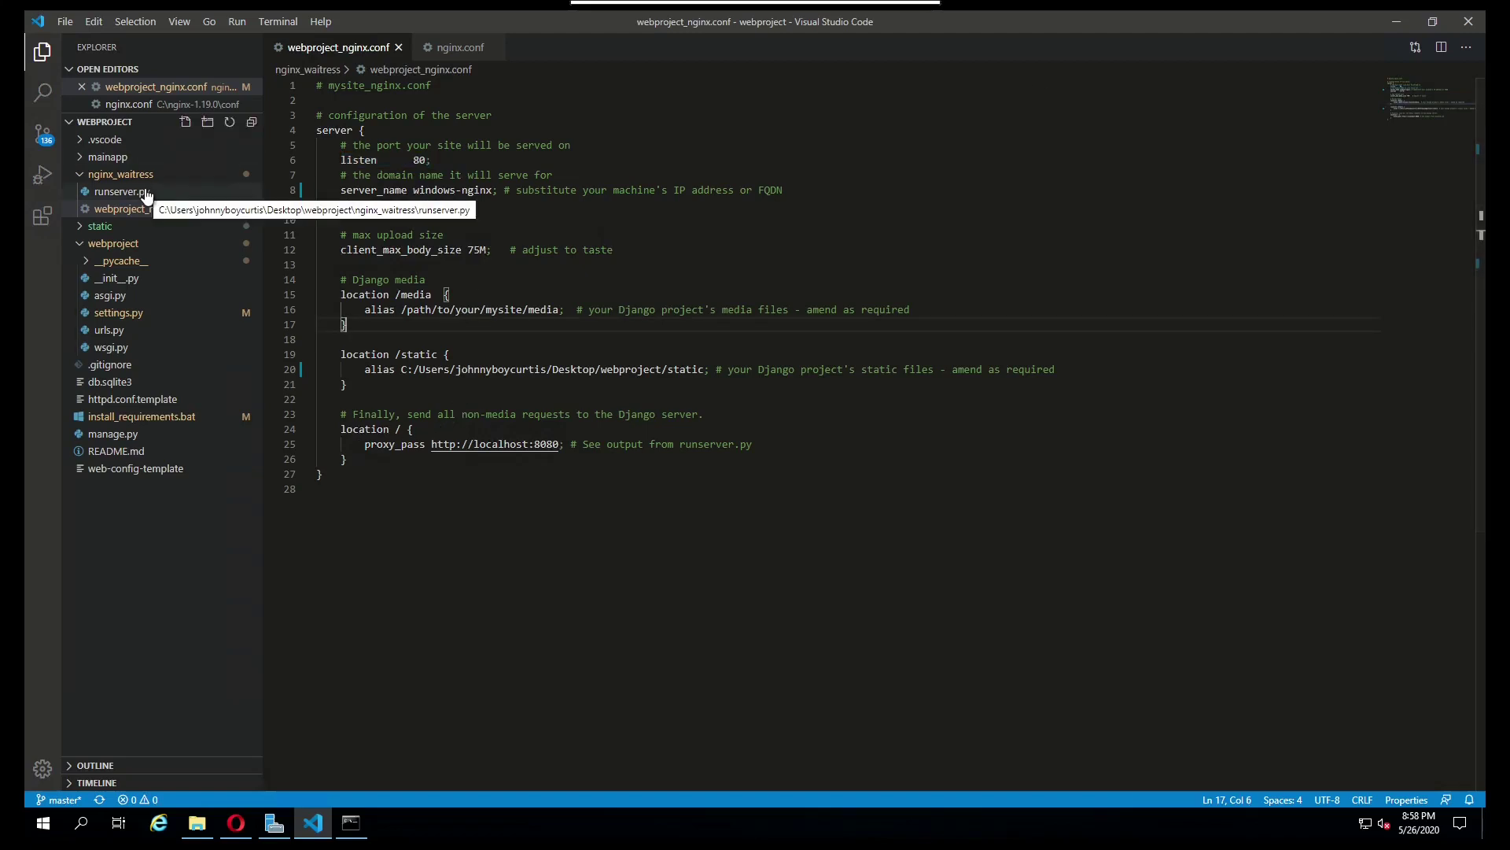
# Step: Drag runserver.py from nginx_waitress to the webproject root, confirm the move, and check its new location
pyautogui.click(140, 191)
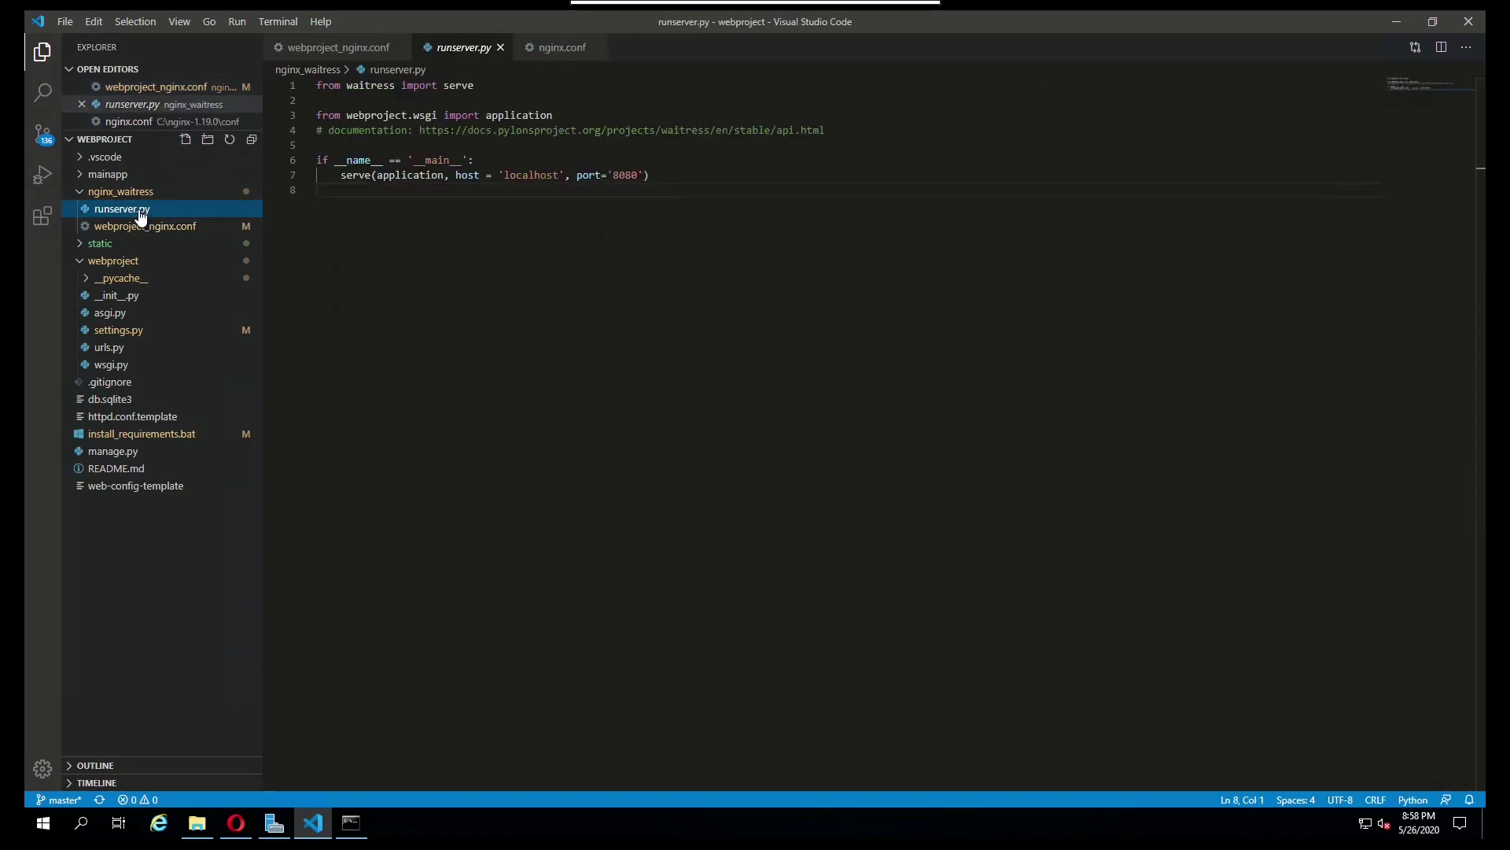
pyautogui.moveTo(136, 214); pyautogui.dragTo(99, 538)
pyautogui.click(817, 417)
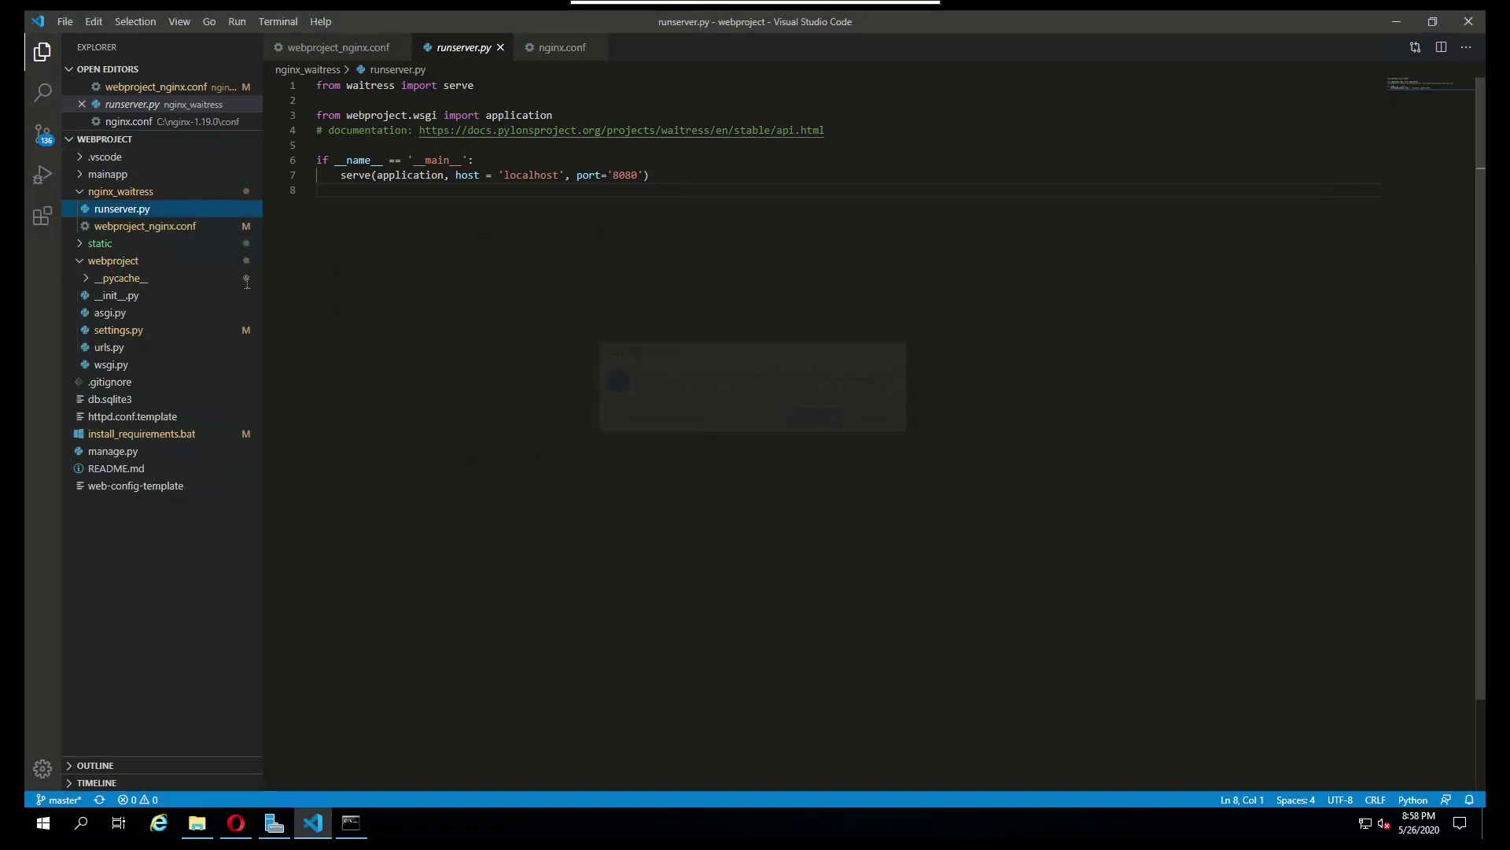
pyautogui.click(81, 194)
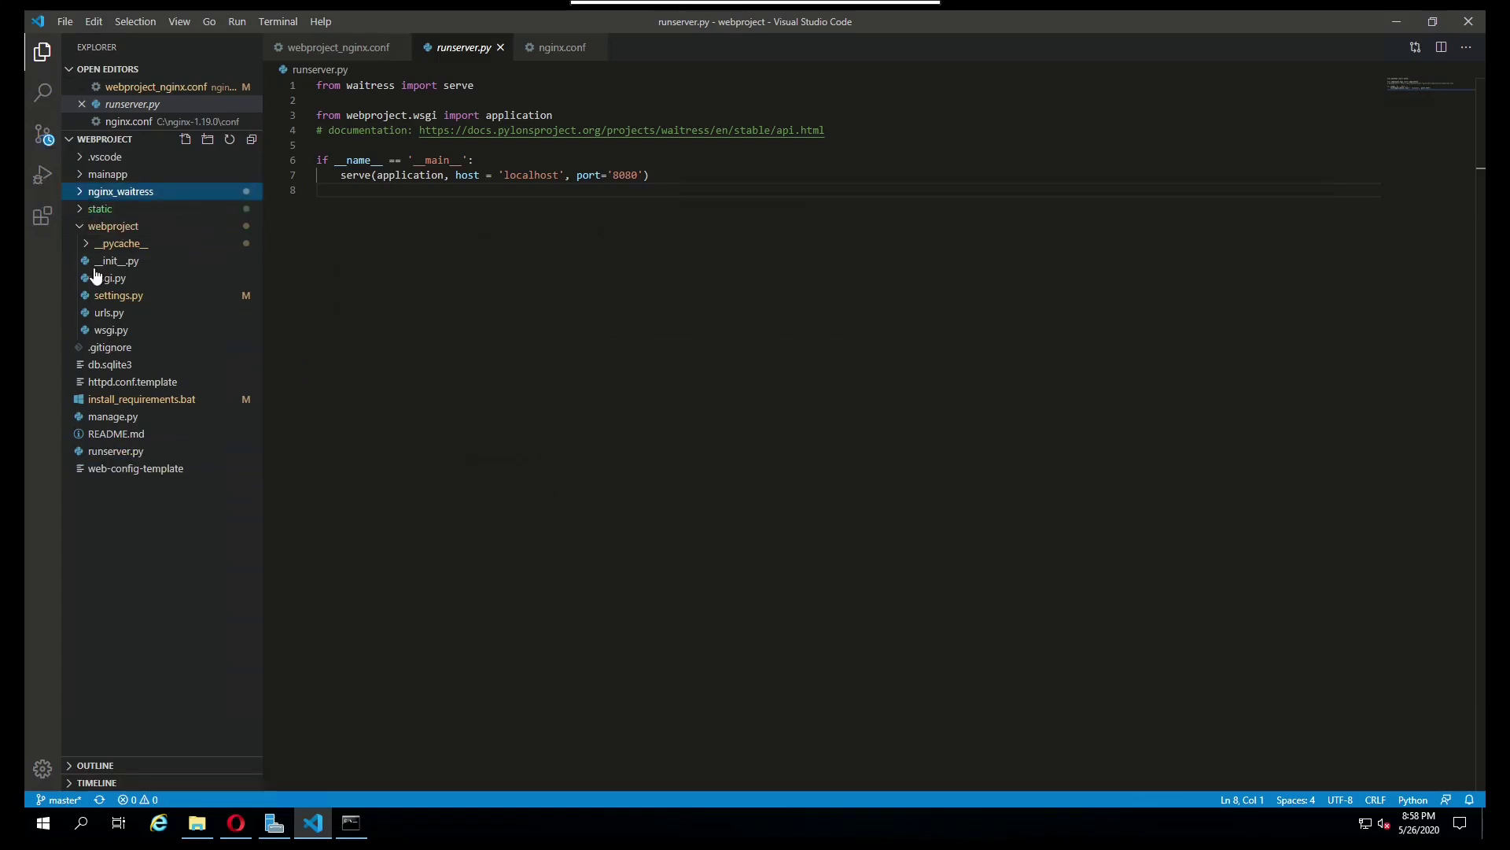
pyautogui.click(118, 453)
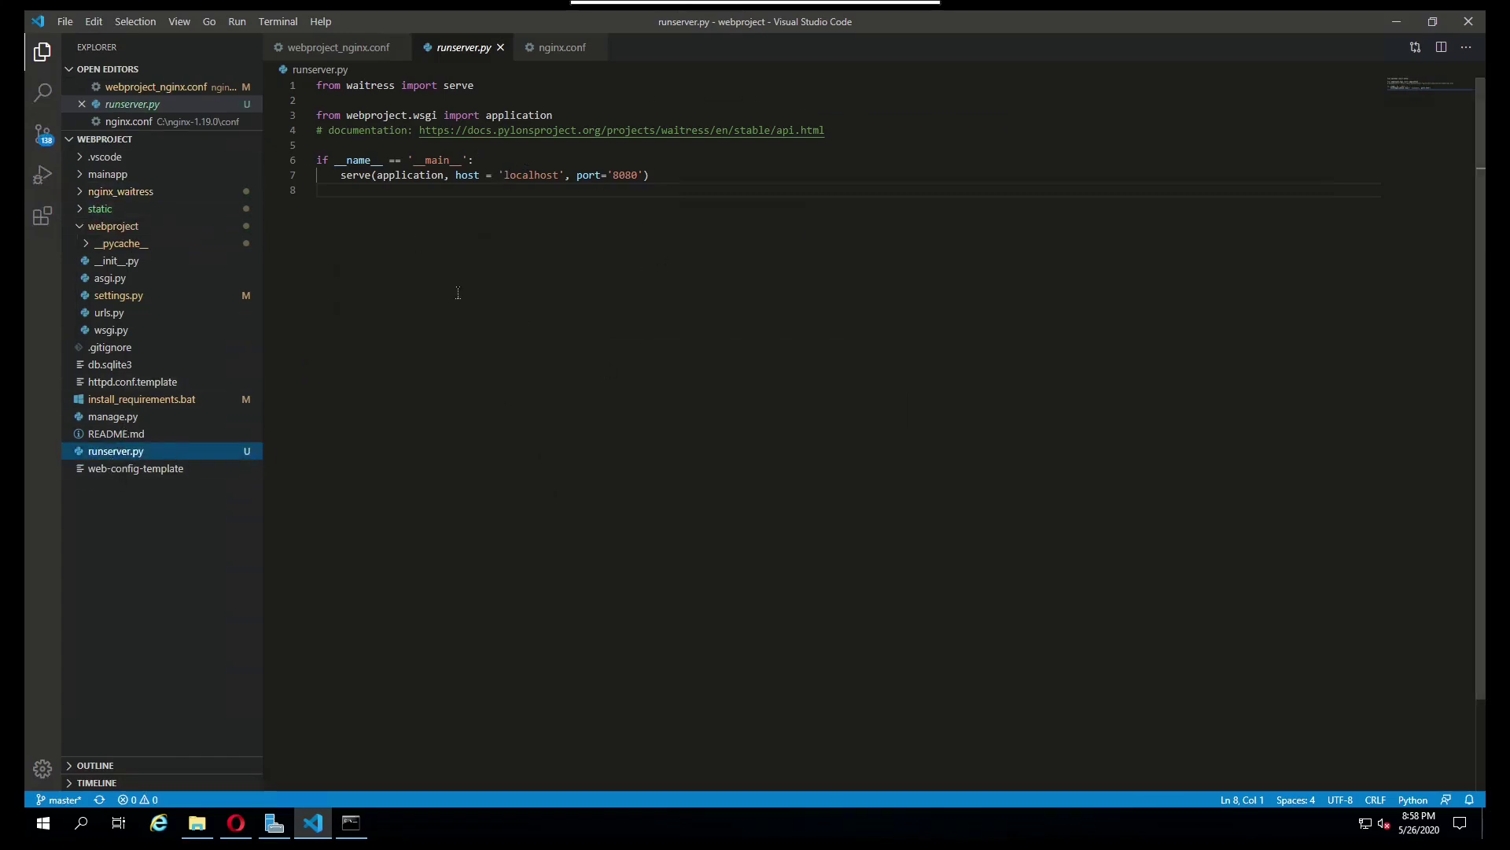
# Step: Close the old Command Prompt and open the Desktop\webproject folder in File Explorer
pyautogui.click(236, 830)
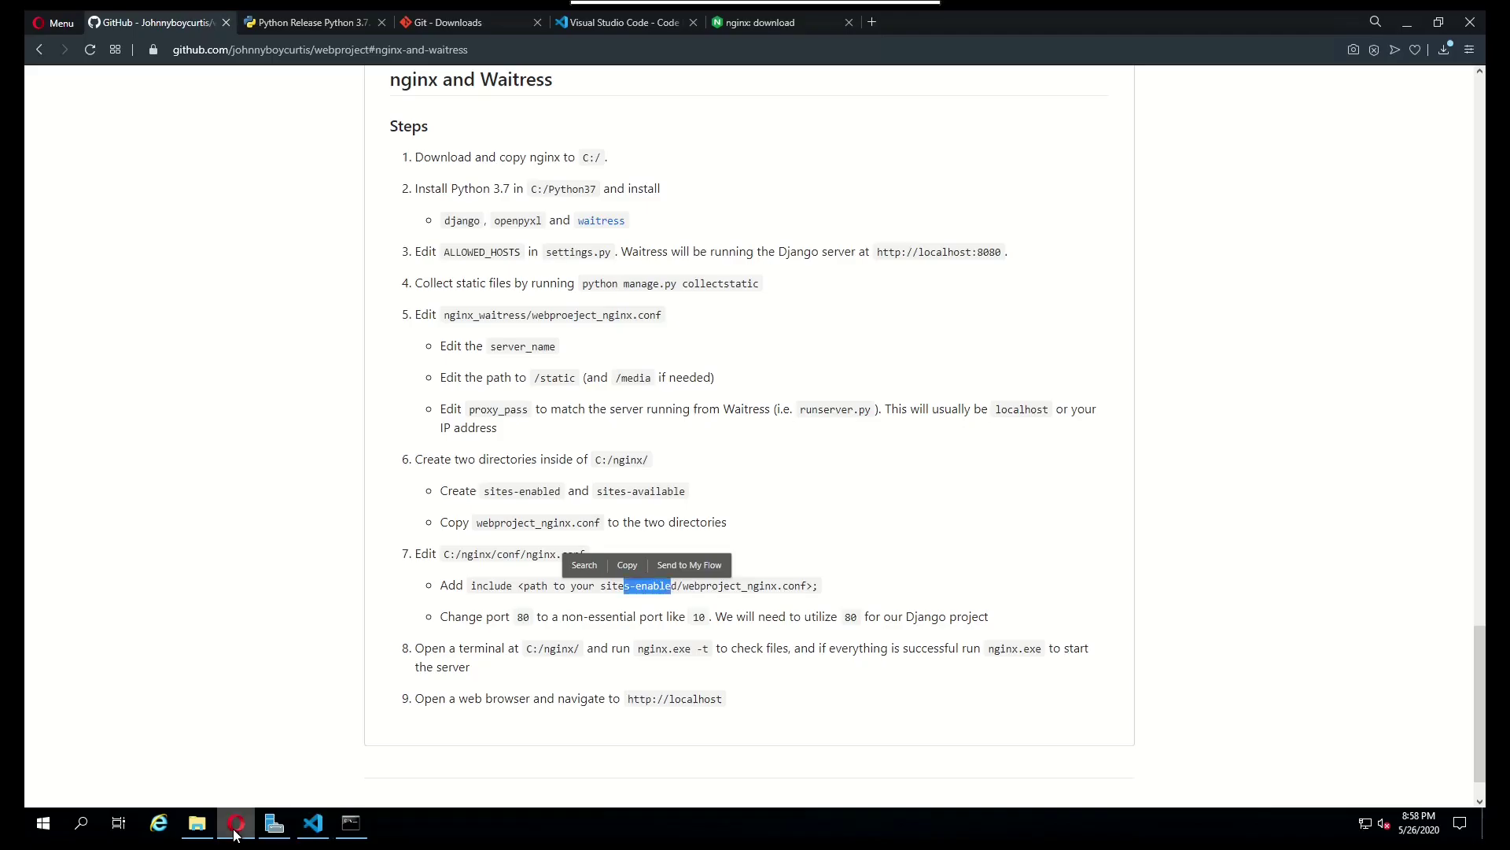
pyautogui.click(313, 823)
pyautogui.click(351, 823)
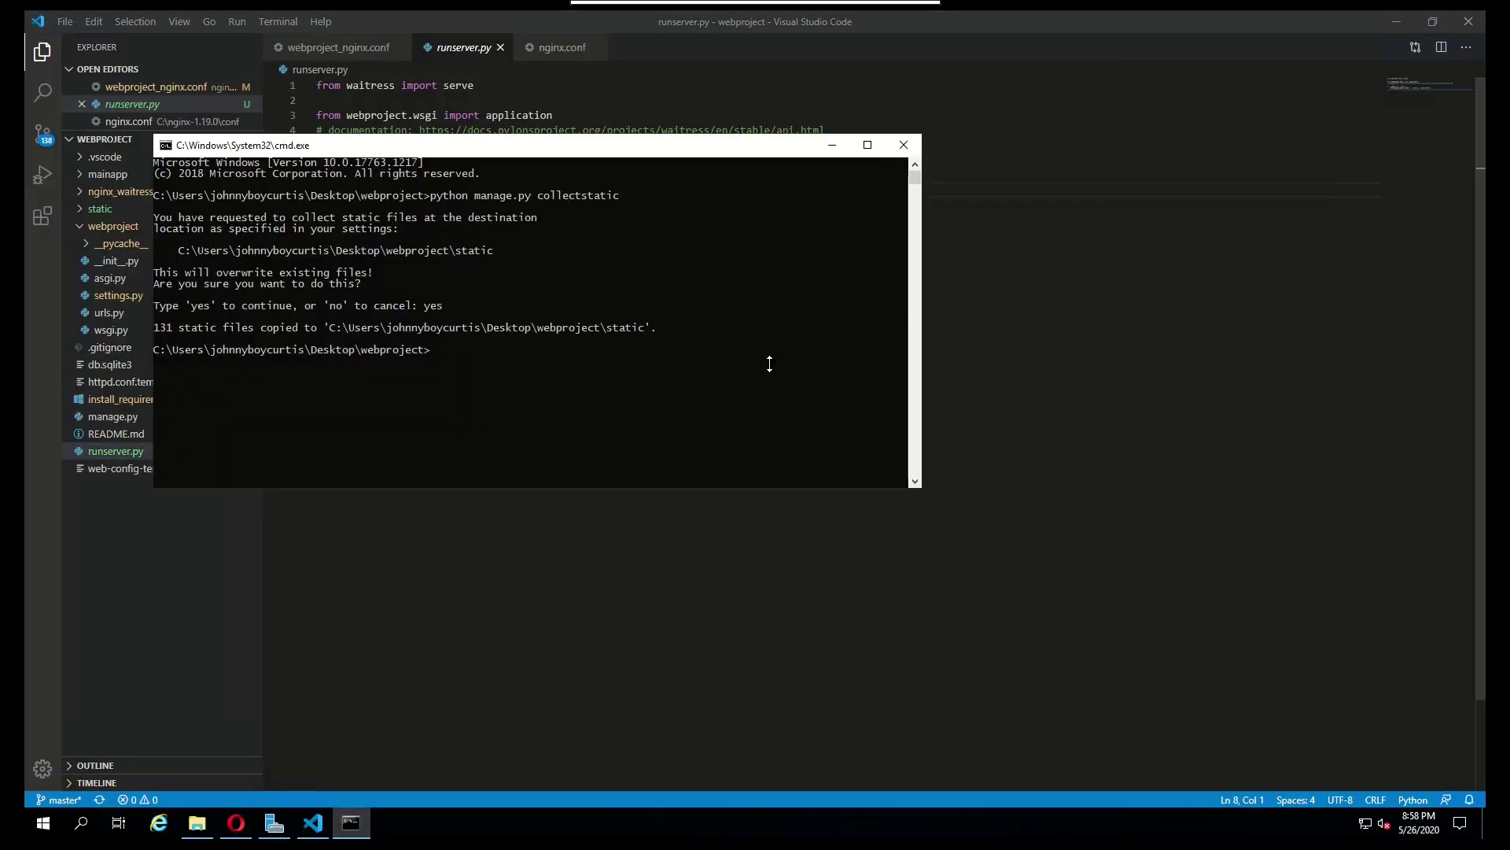
pyautogui.click(904, 145)
pyautogui.click(196, 823)
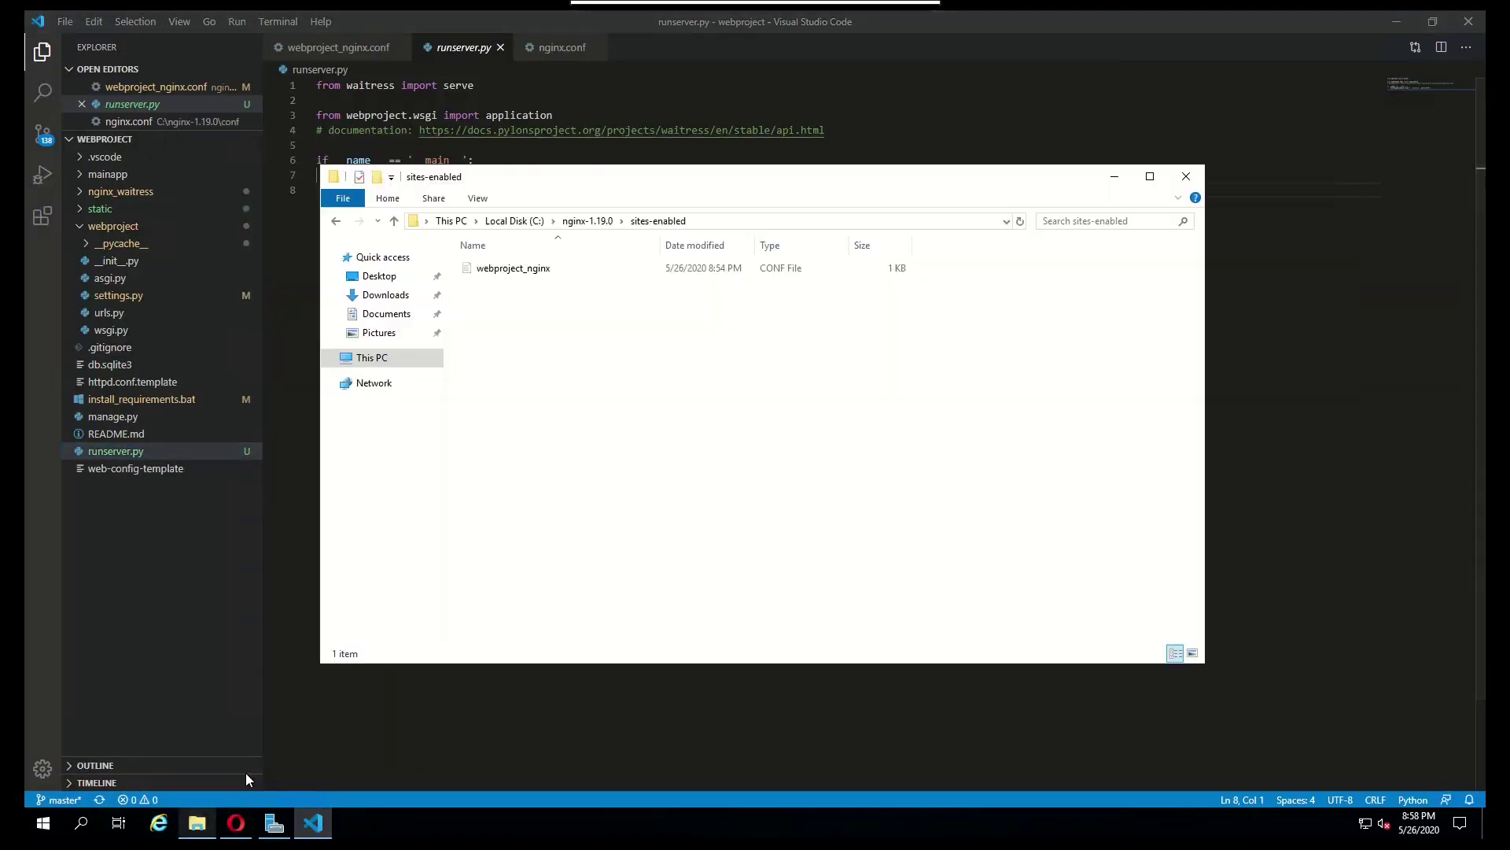
pyautogui.click(381, 276)
pyautogui.doubleClick(488, 268)
# Step: Open Command Prompt in webproject via cmd and run 'python runserver.py' to start Waitress
pyautogui.click(753, 220)
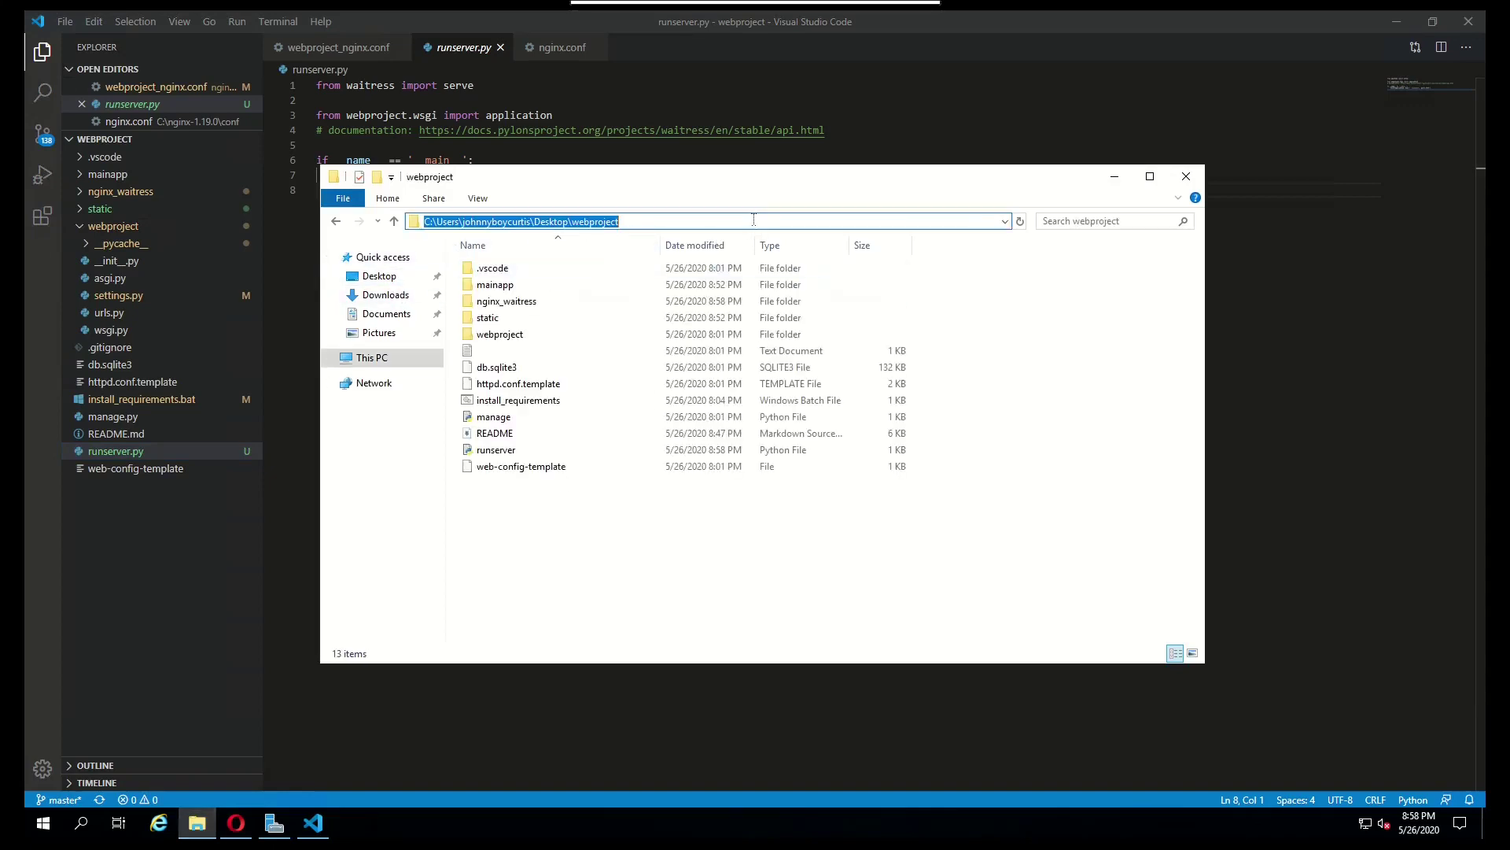
pyautogui.write('cmd')
pyautogui.press('Return')
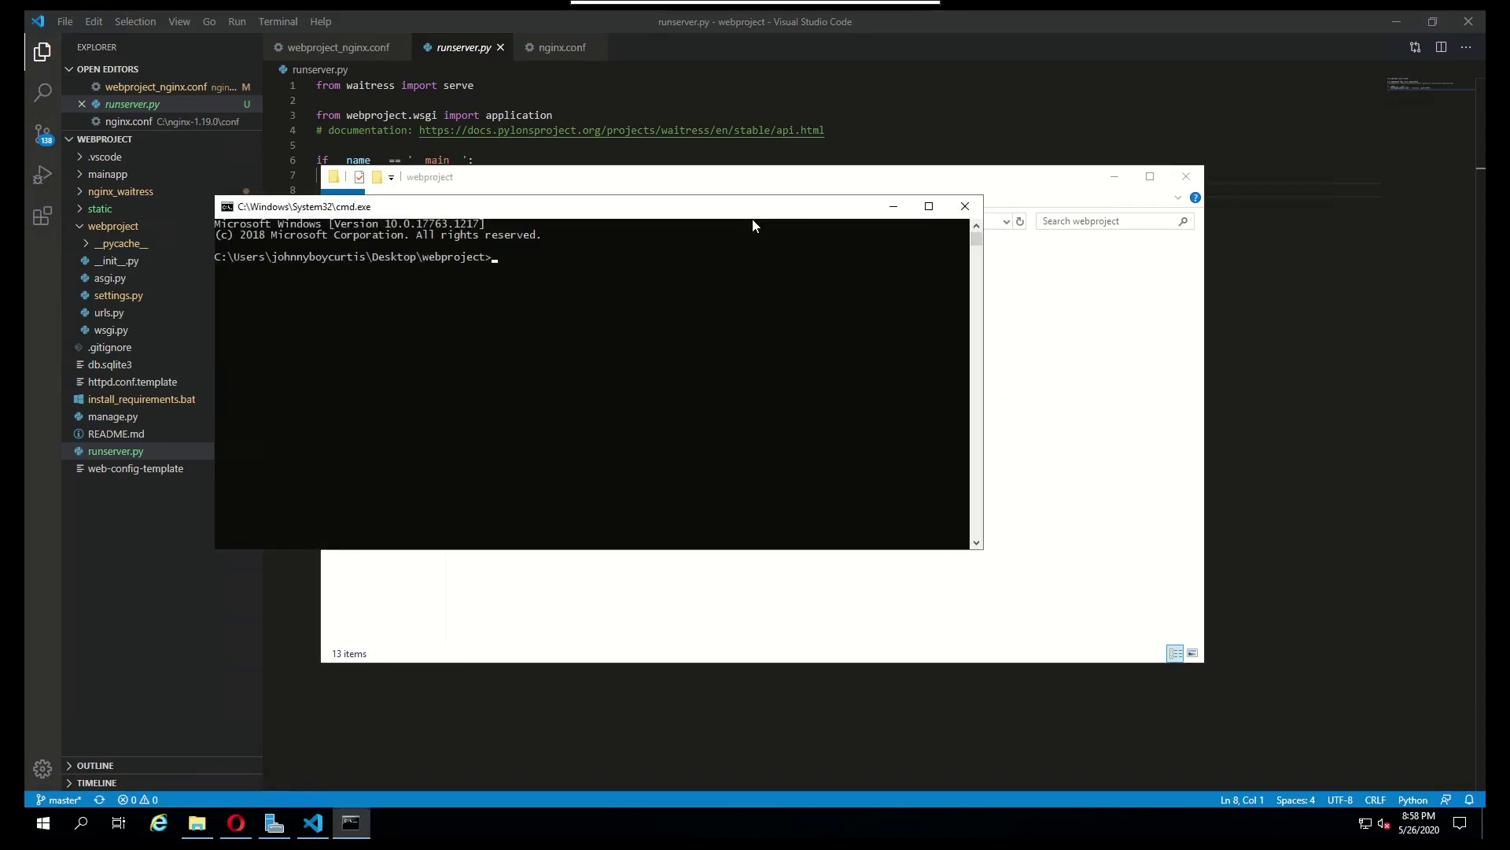
pyautogui.write('python runserver.py')
pyautogui.press('Return')
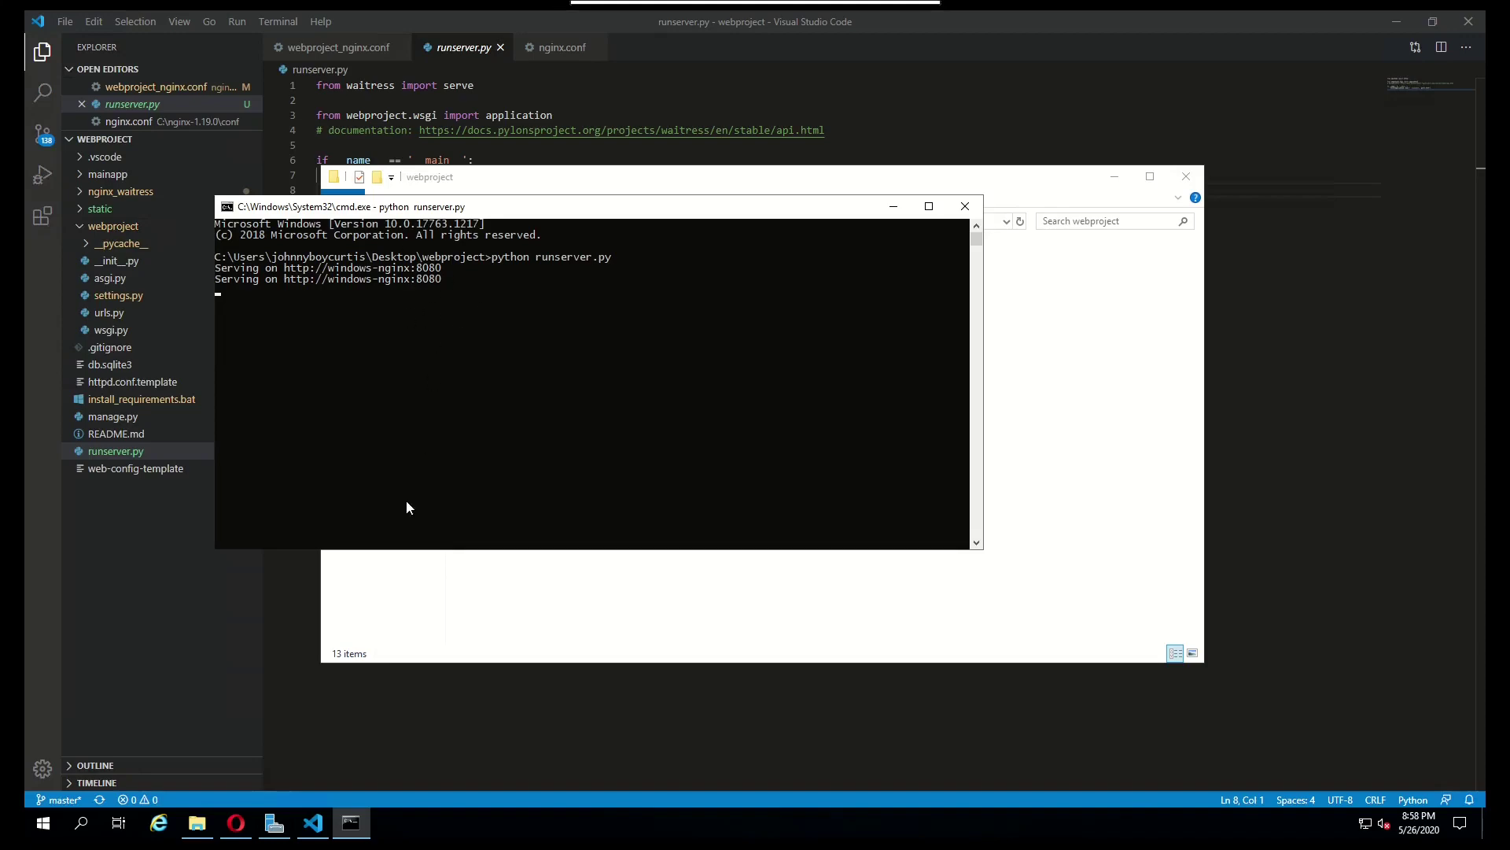
# Step: Load localhost:8080 in a new Opera private window, check the Simple App, then minimize it
pyautogui.click(236, 823)
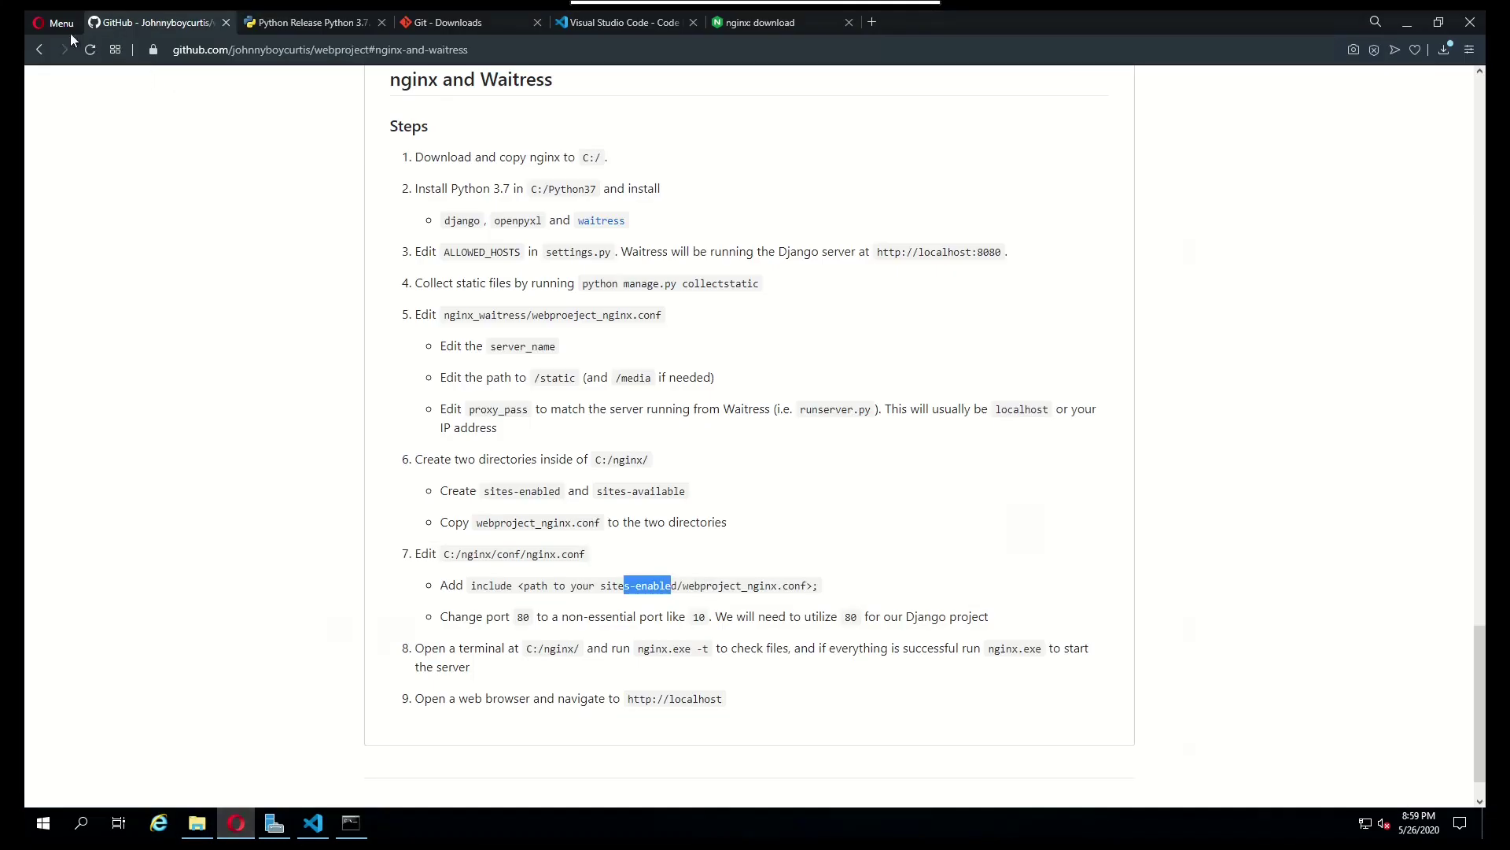
pyautogui.click(62, 28)
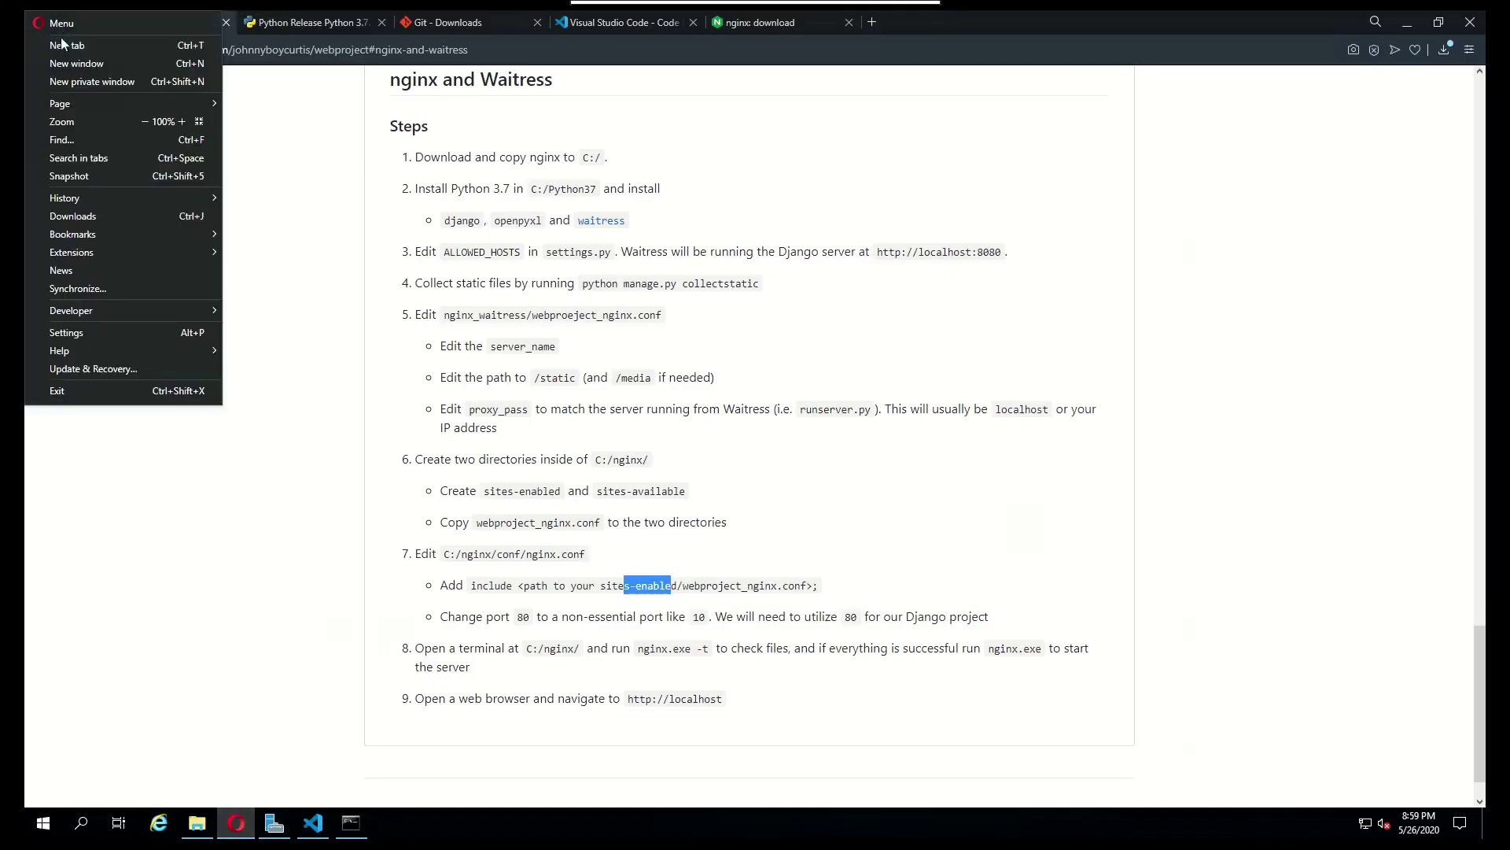
pyautogui.click(82, 81)
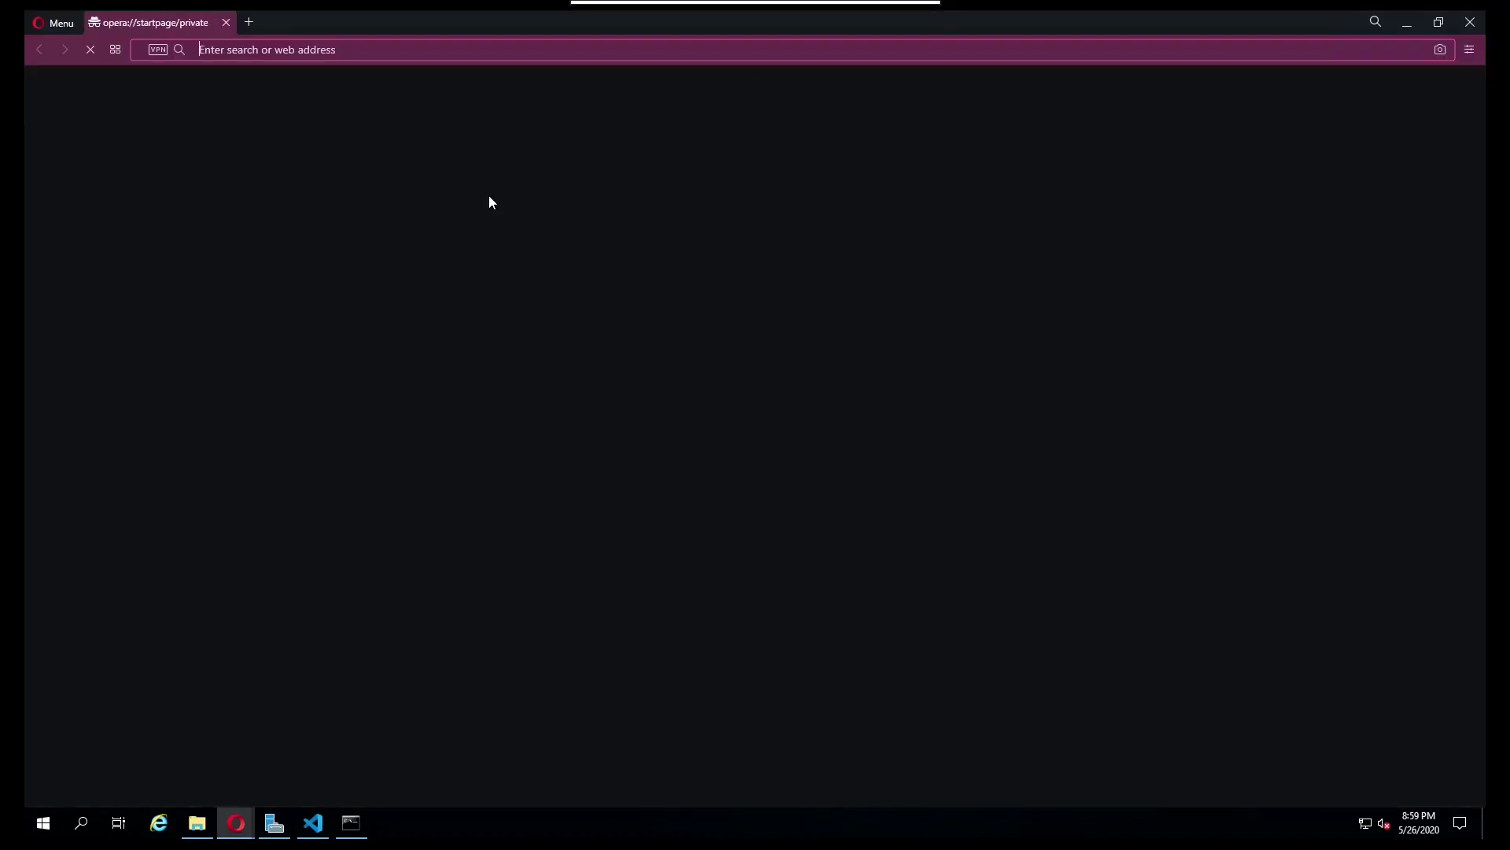
pyautogui.write('ho')
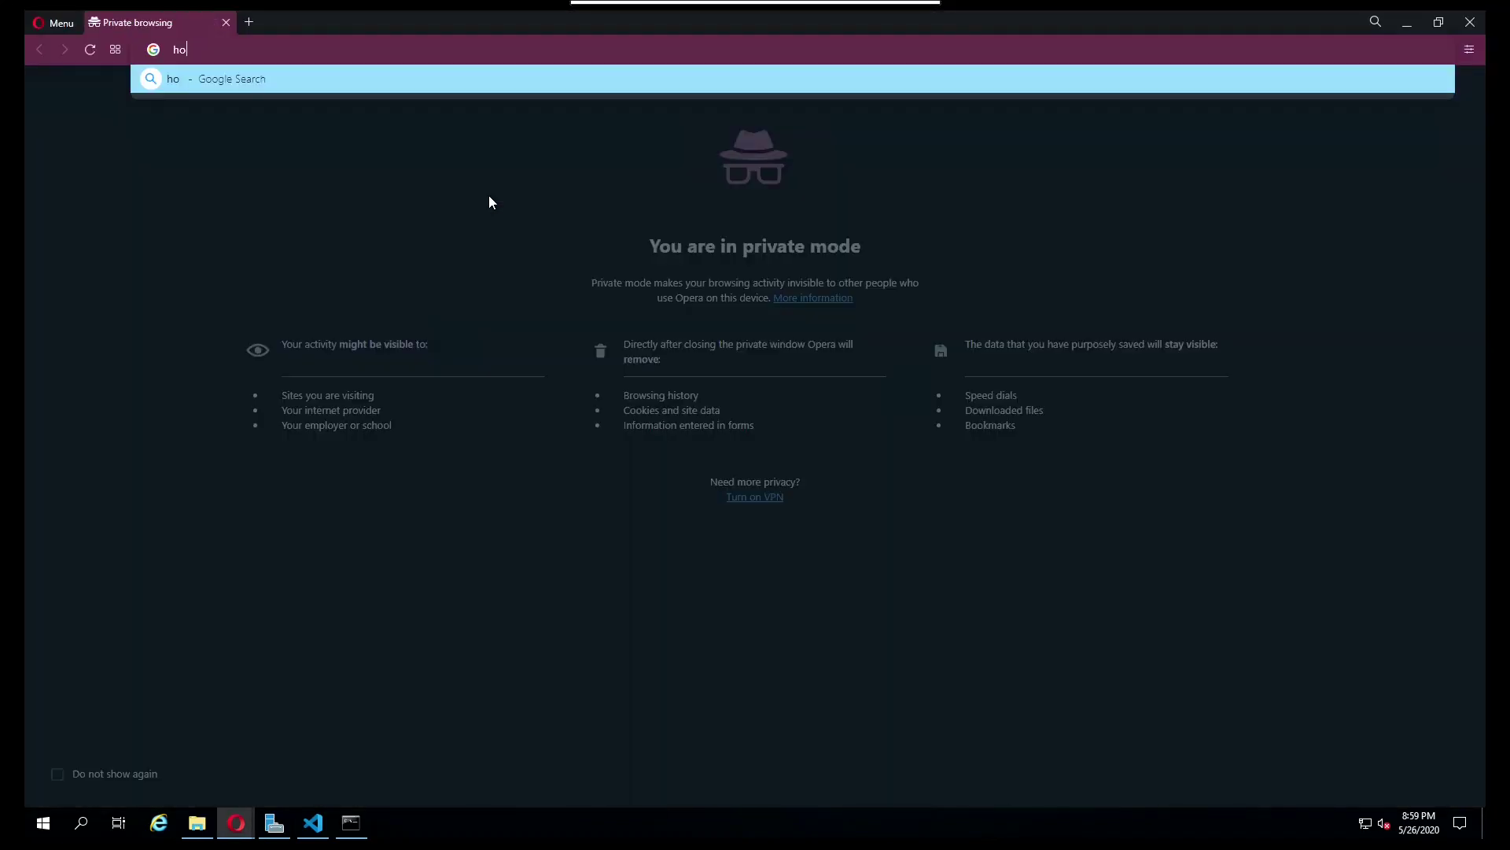
pyautogui.press('BackSpace')
pyautogui.press('BackSpace')
pyautogui.write('localhost:')
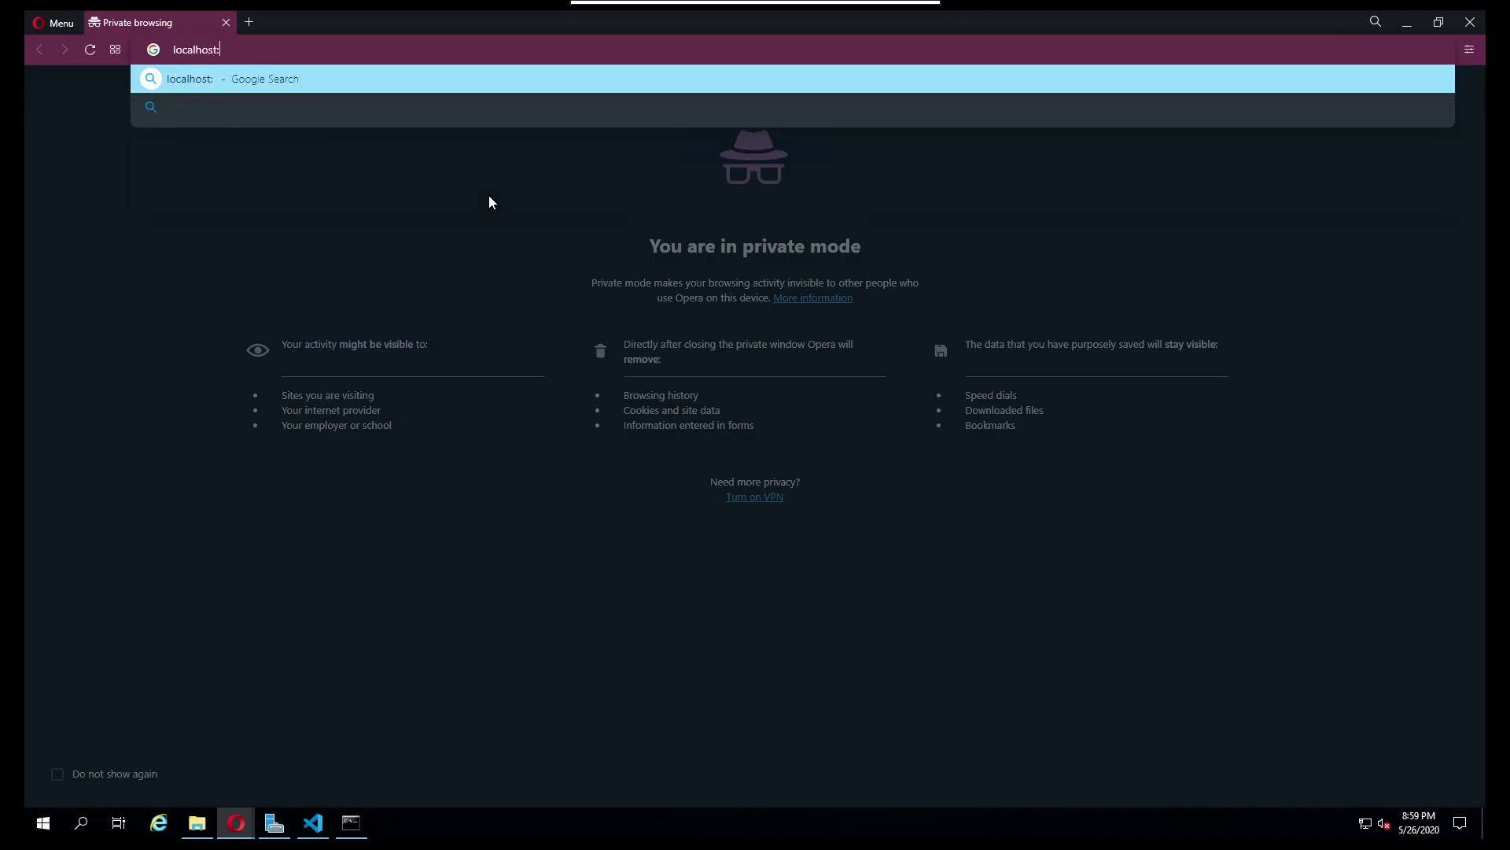
pyautogui.write('8080')
pyautogui.press('Return')
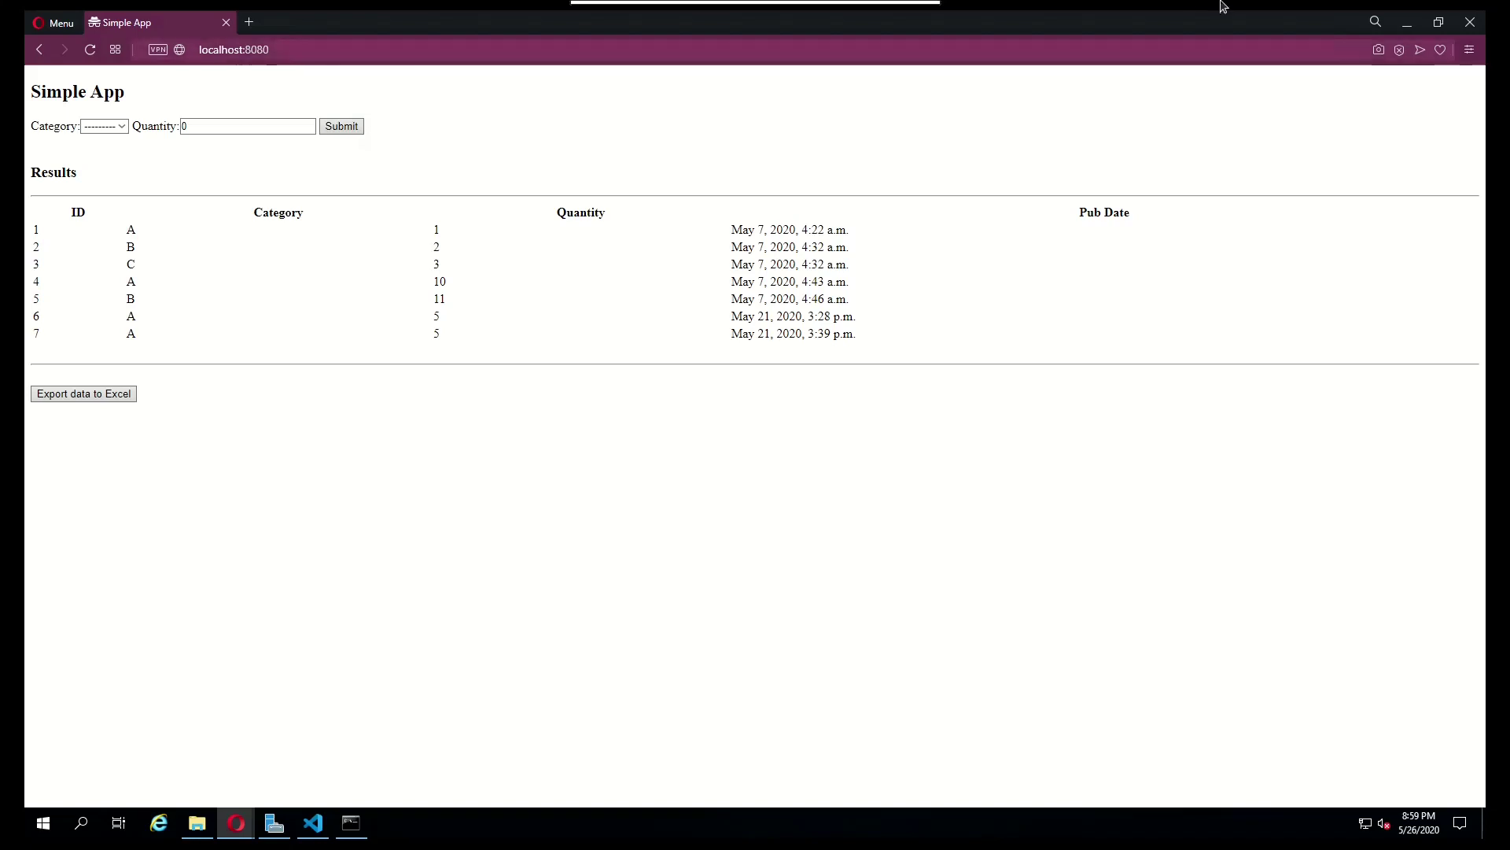
pyautogui.click(1414, 24)
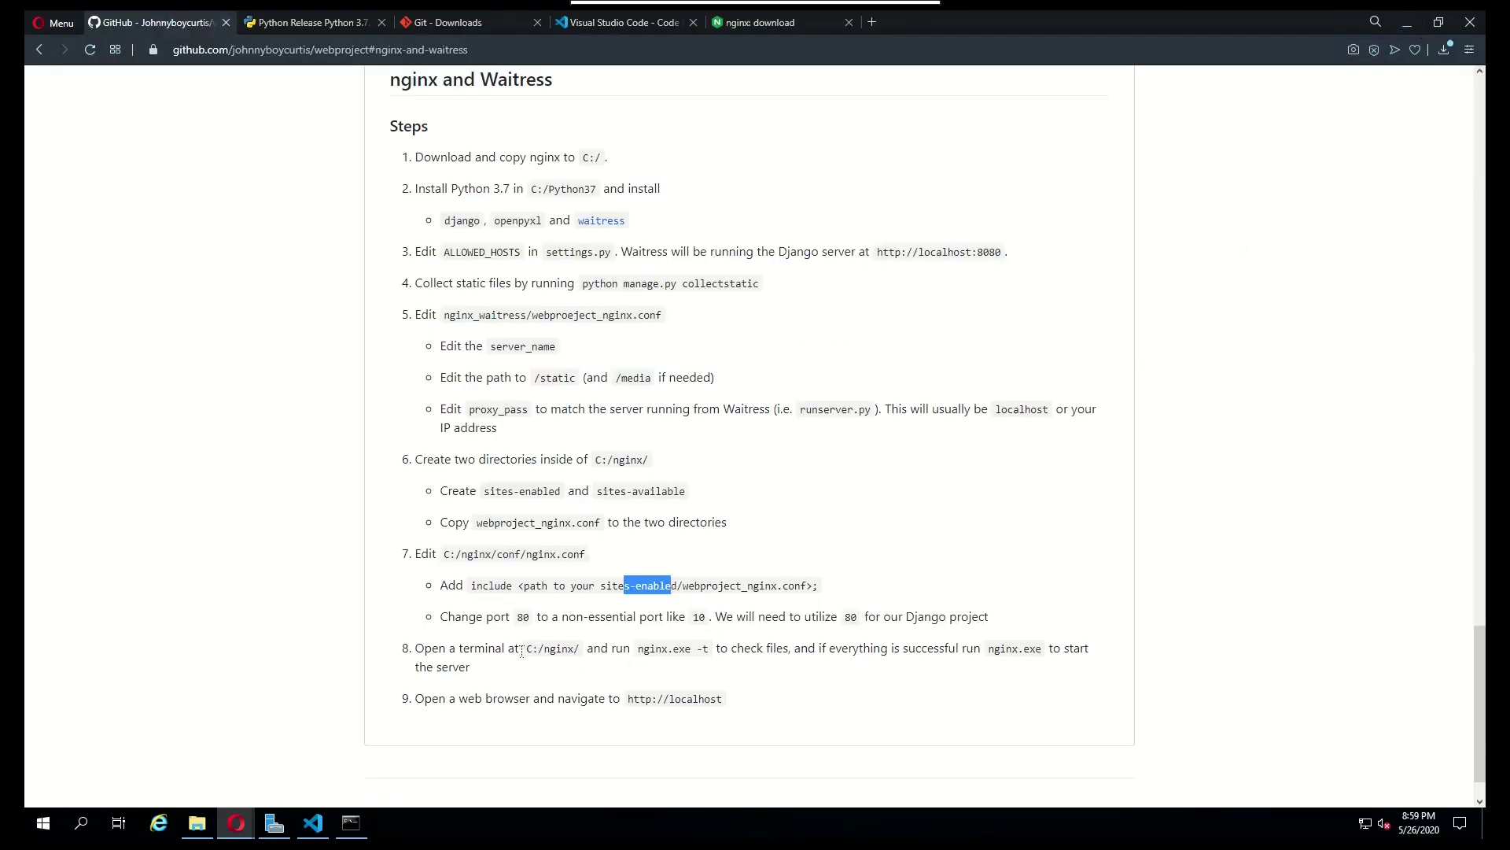
# Step: Open a Command Prompt in C:\nginx-1.19.0 from File Explorer's address bar
pyautogui.scroll(-1, 627, 659)
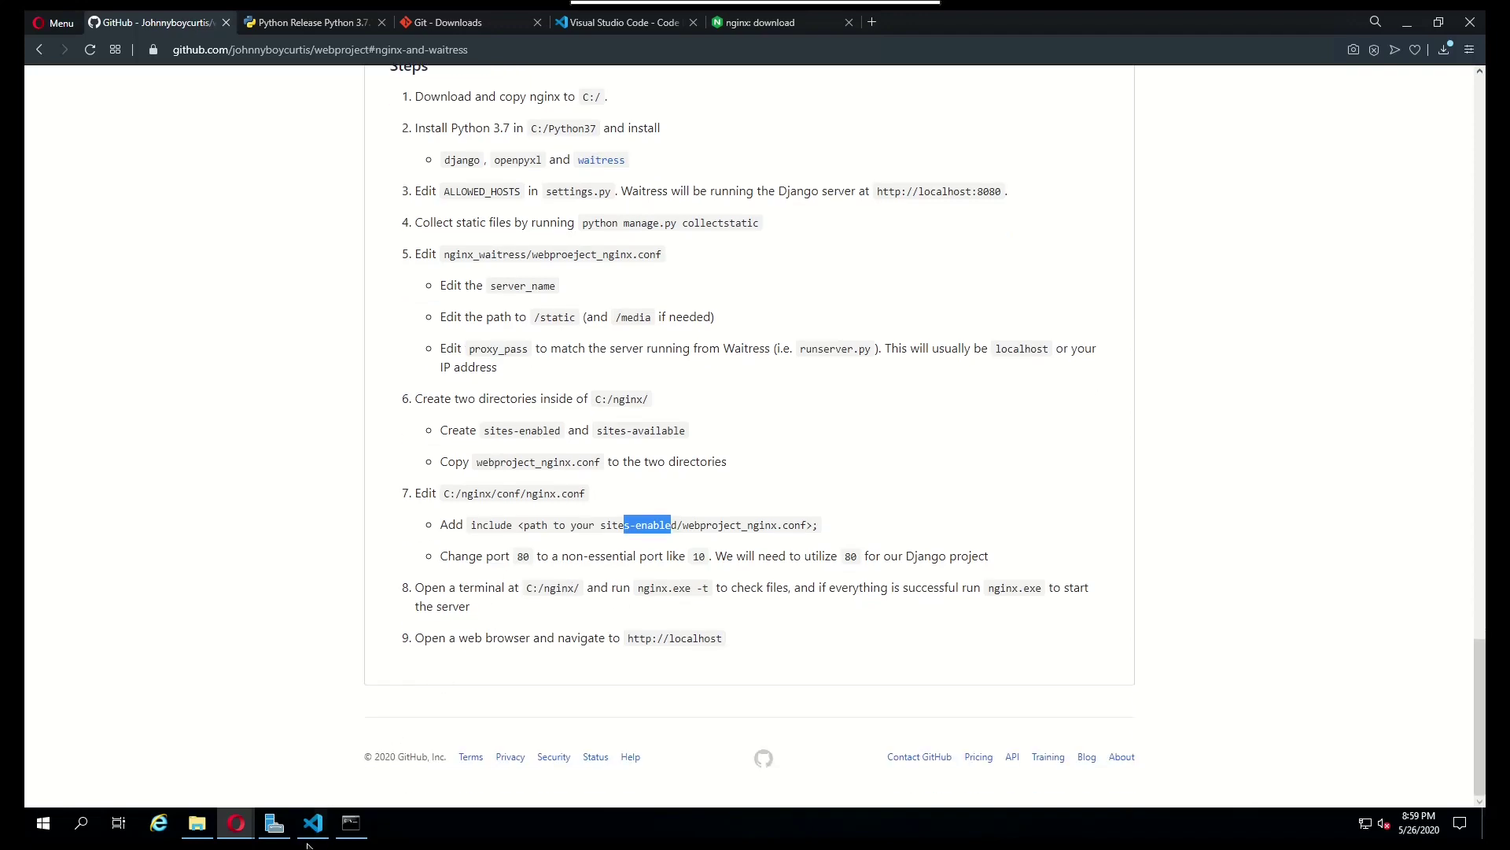
pyautogui.click(206, 831)
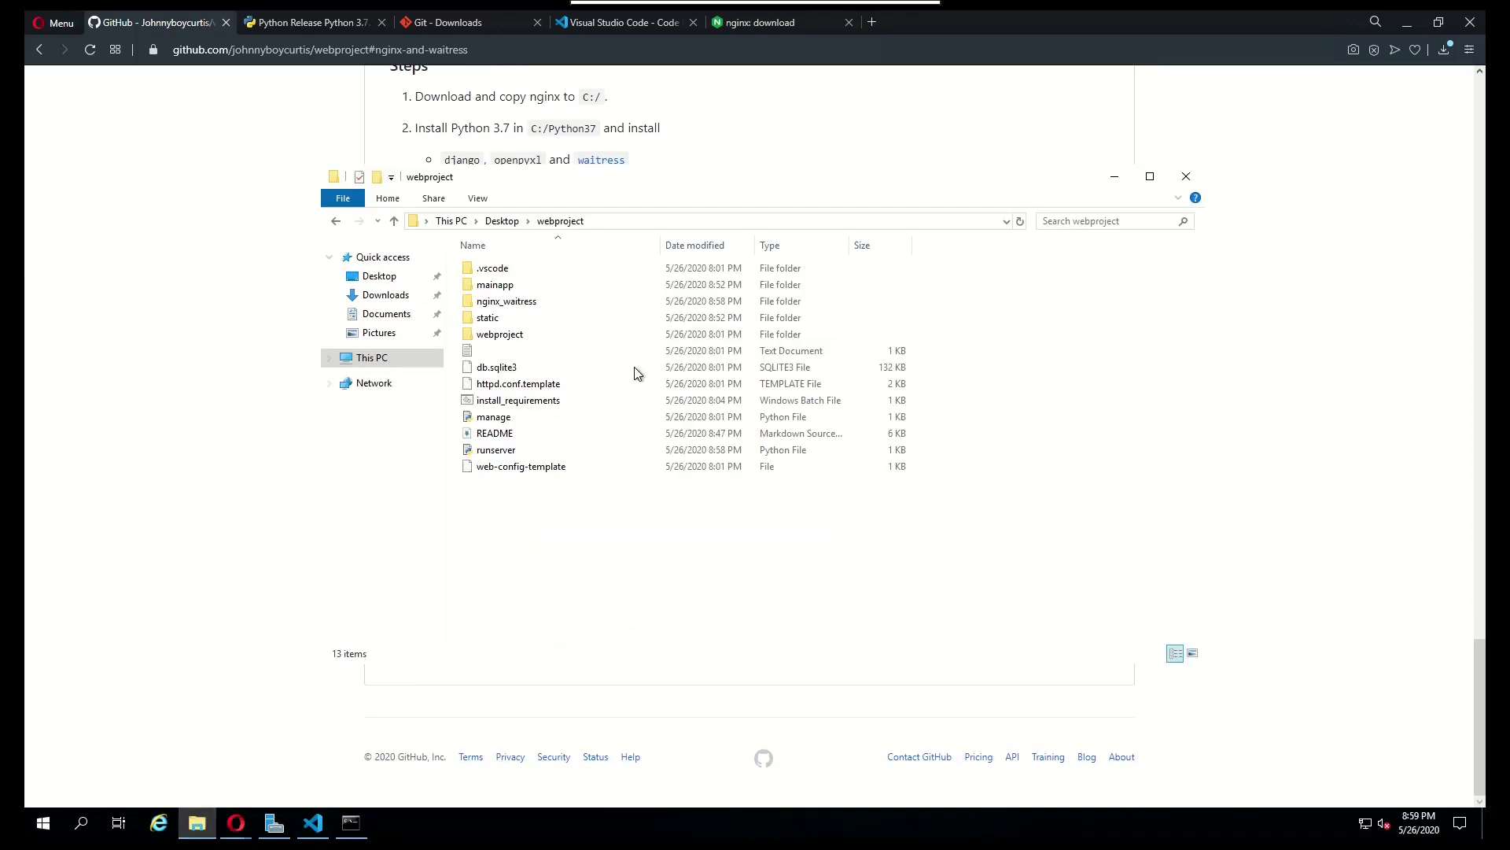
pyautogui.click(390, 357)
pyautogui.doubleClick(546, 445)
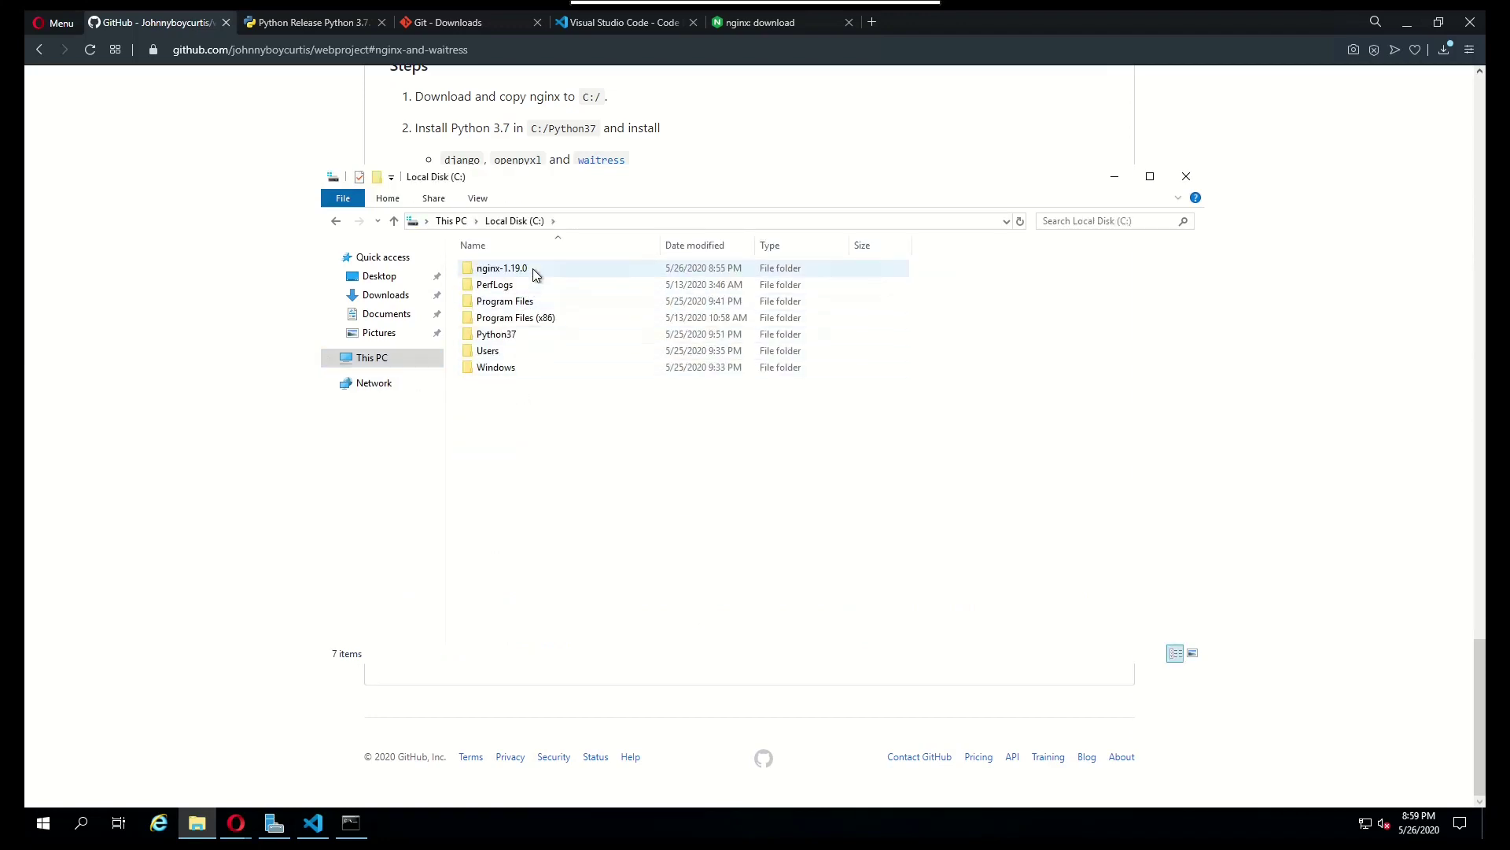
pyautogui.doubleClick(531, 267)
pyautogui.click(674, 220)
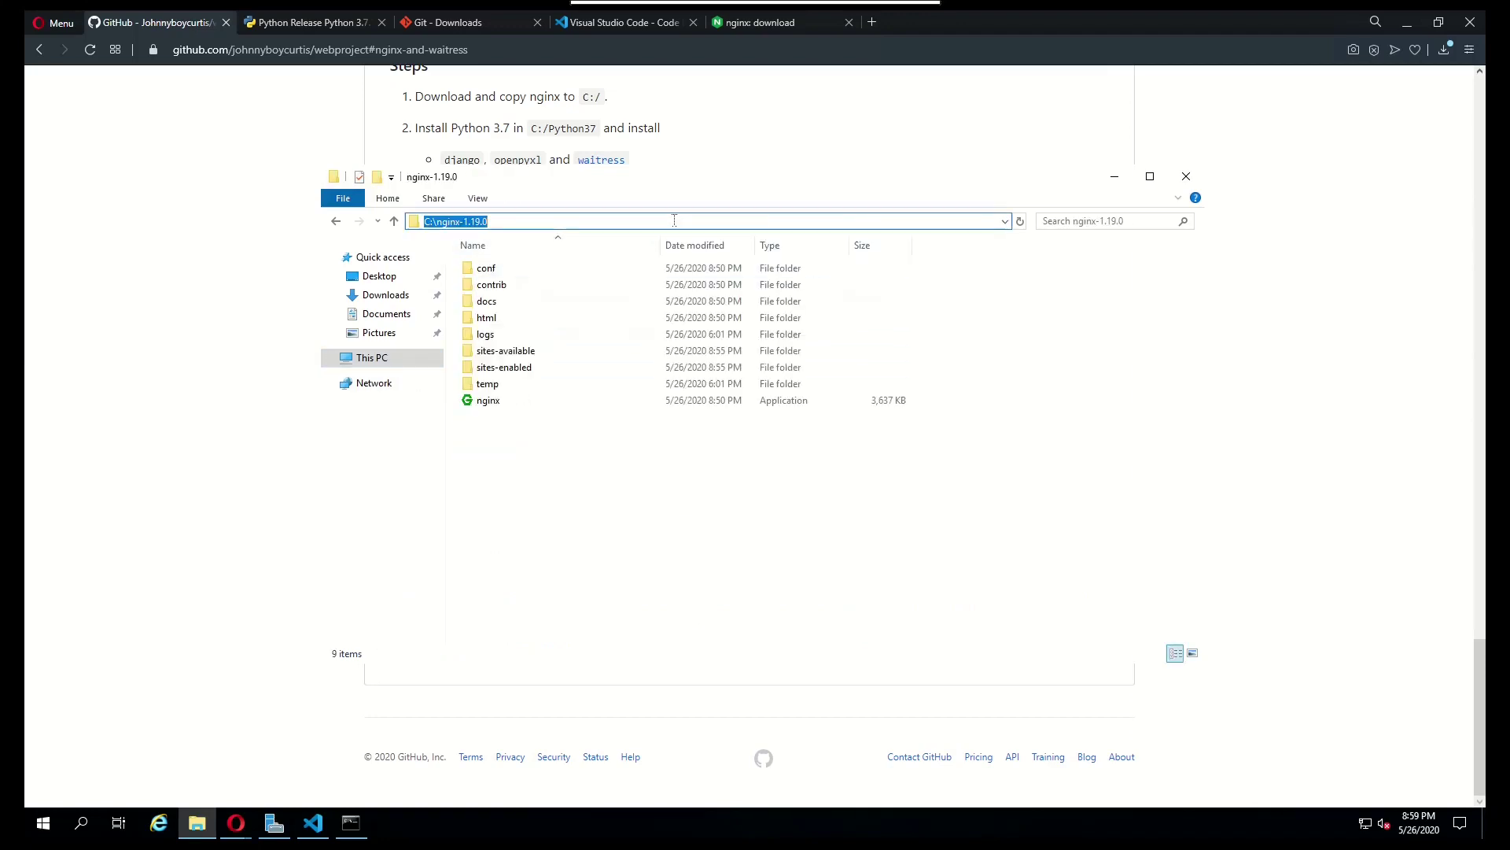
pyautogui.write('cmd')
pyautogui.press('Return')
# Step: Run 'nginx.exe -t' and confirm the syntax ok and test successful messages
pyautogui.click(503, 403)
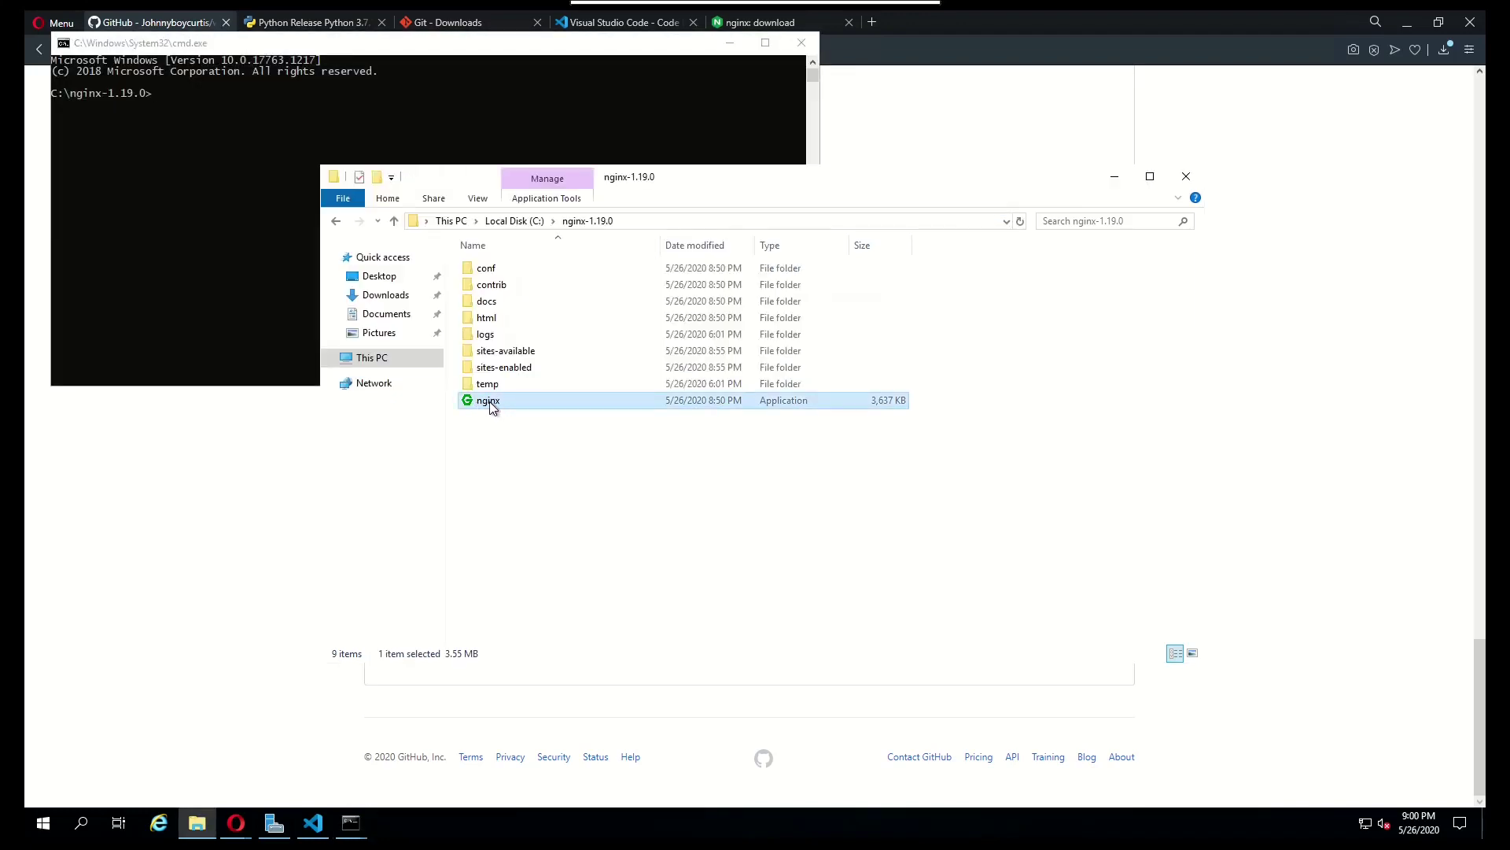
pyautogui.click(1114, 175)
pyautogui.click(457, 163)
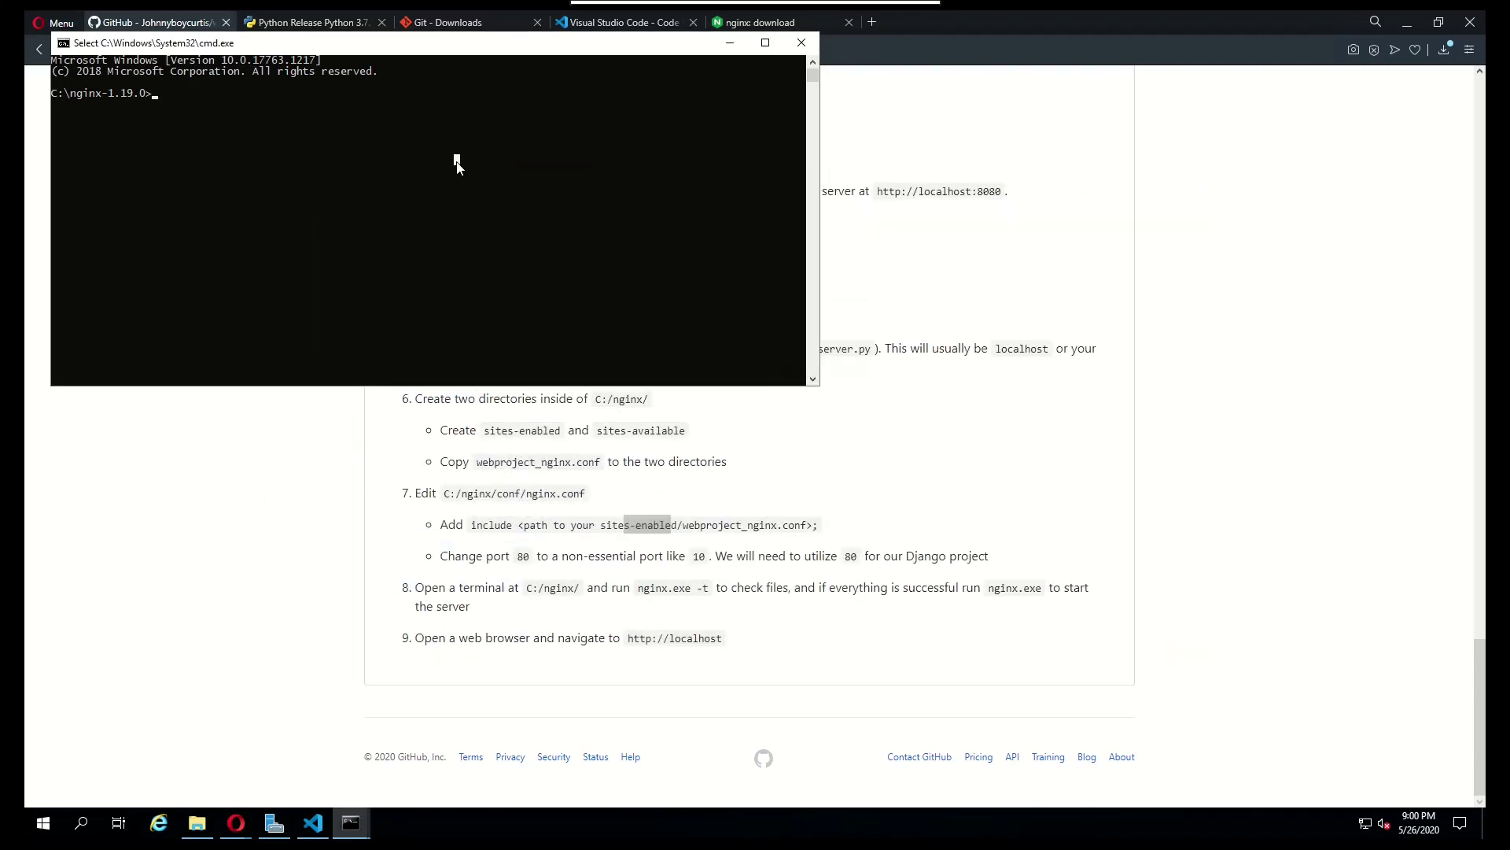
pyautogui.write('nginx.exe -t')
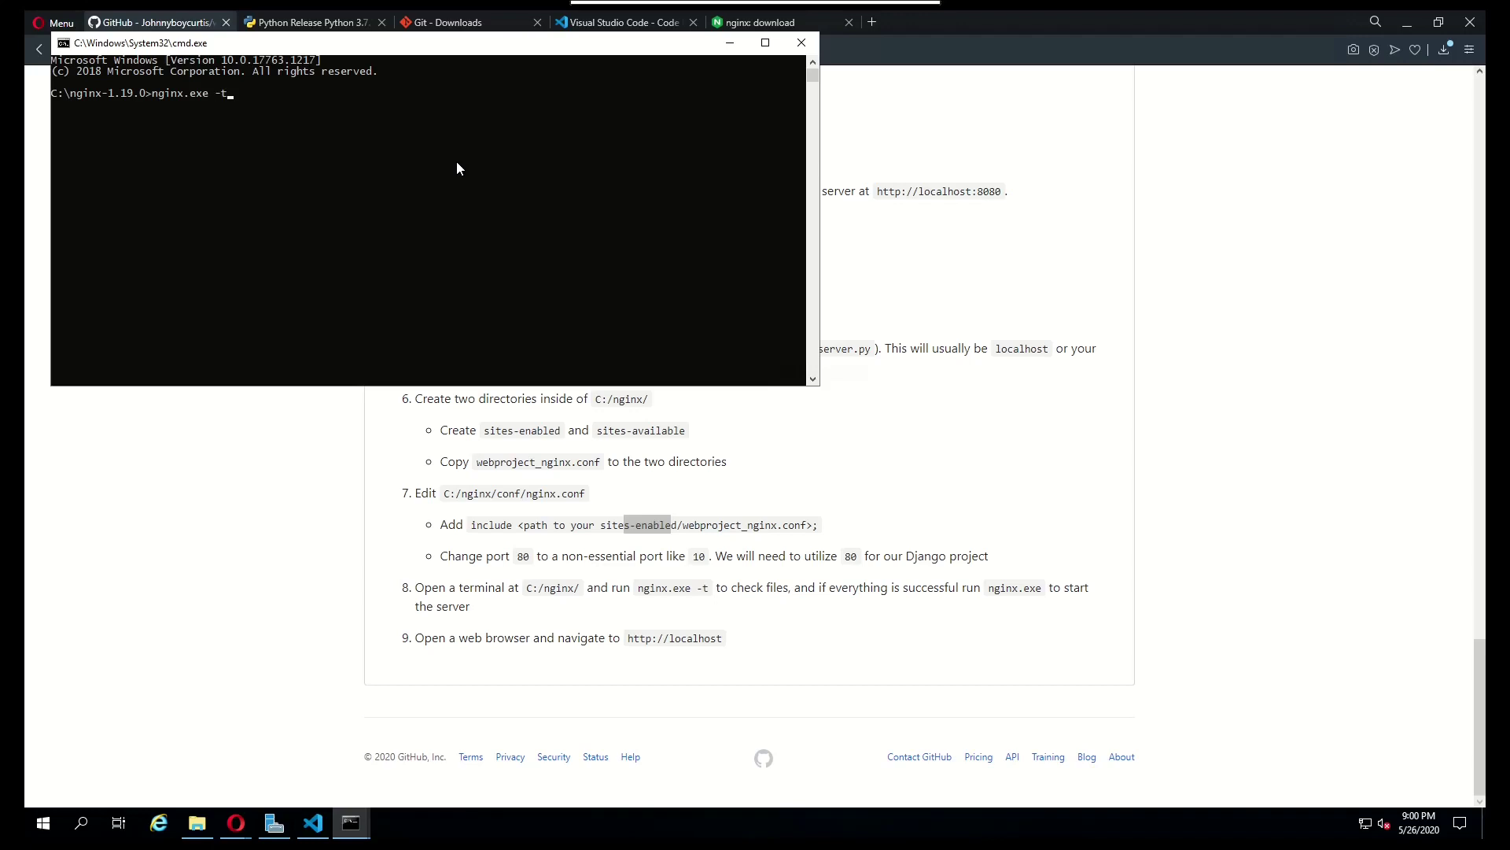
pyautogui.press('Return')
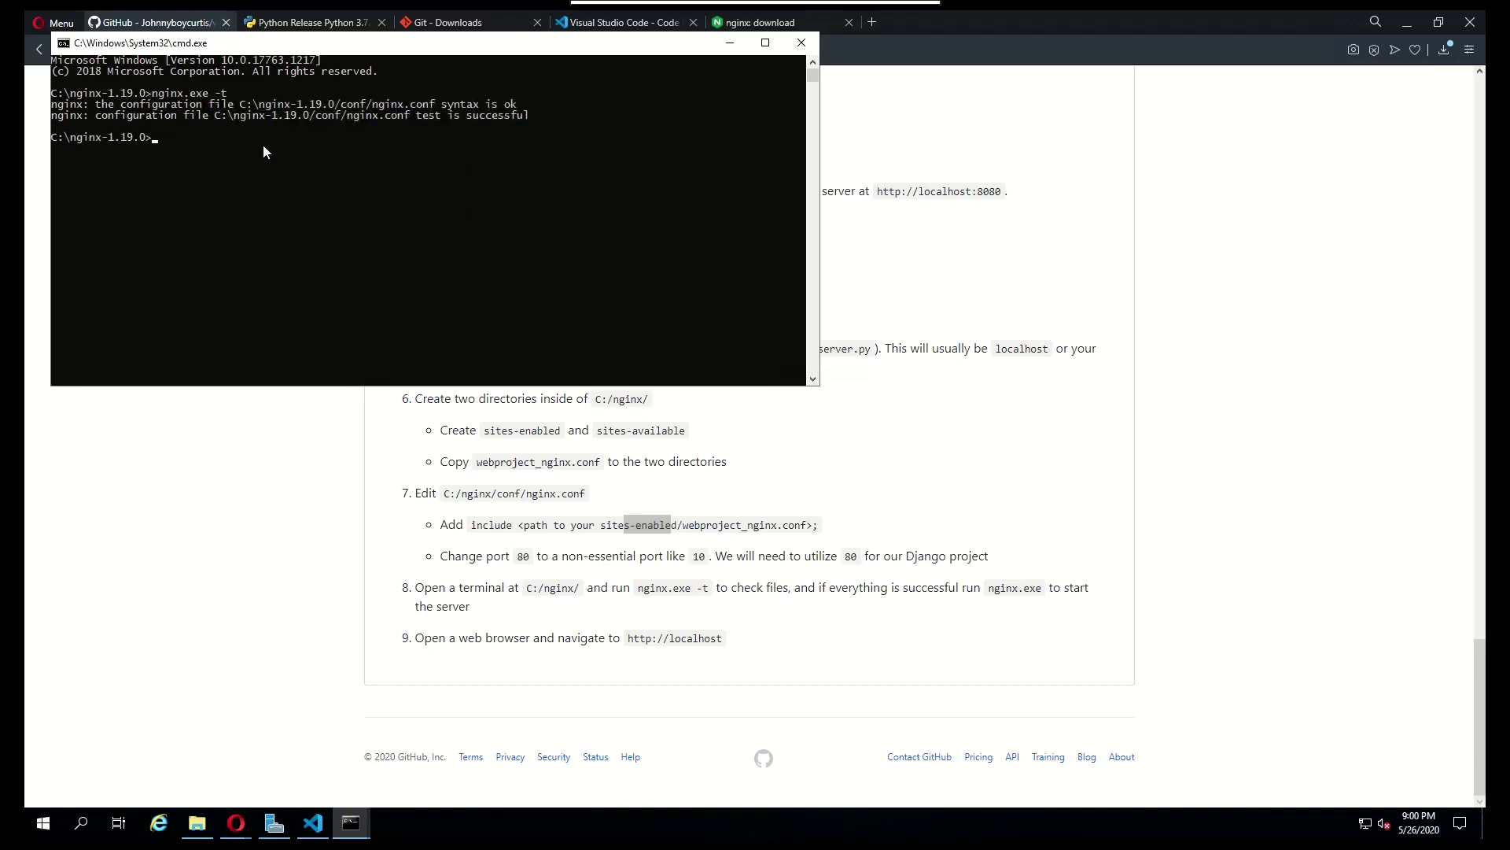
pyautogui.moveTo(380, 104); pyautogui.dragTo(510, 109)
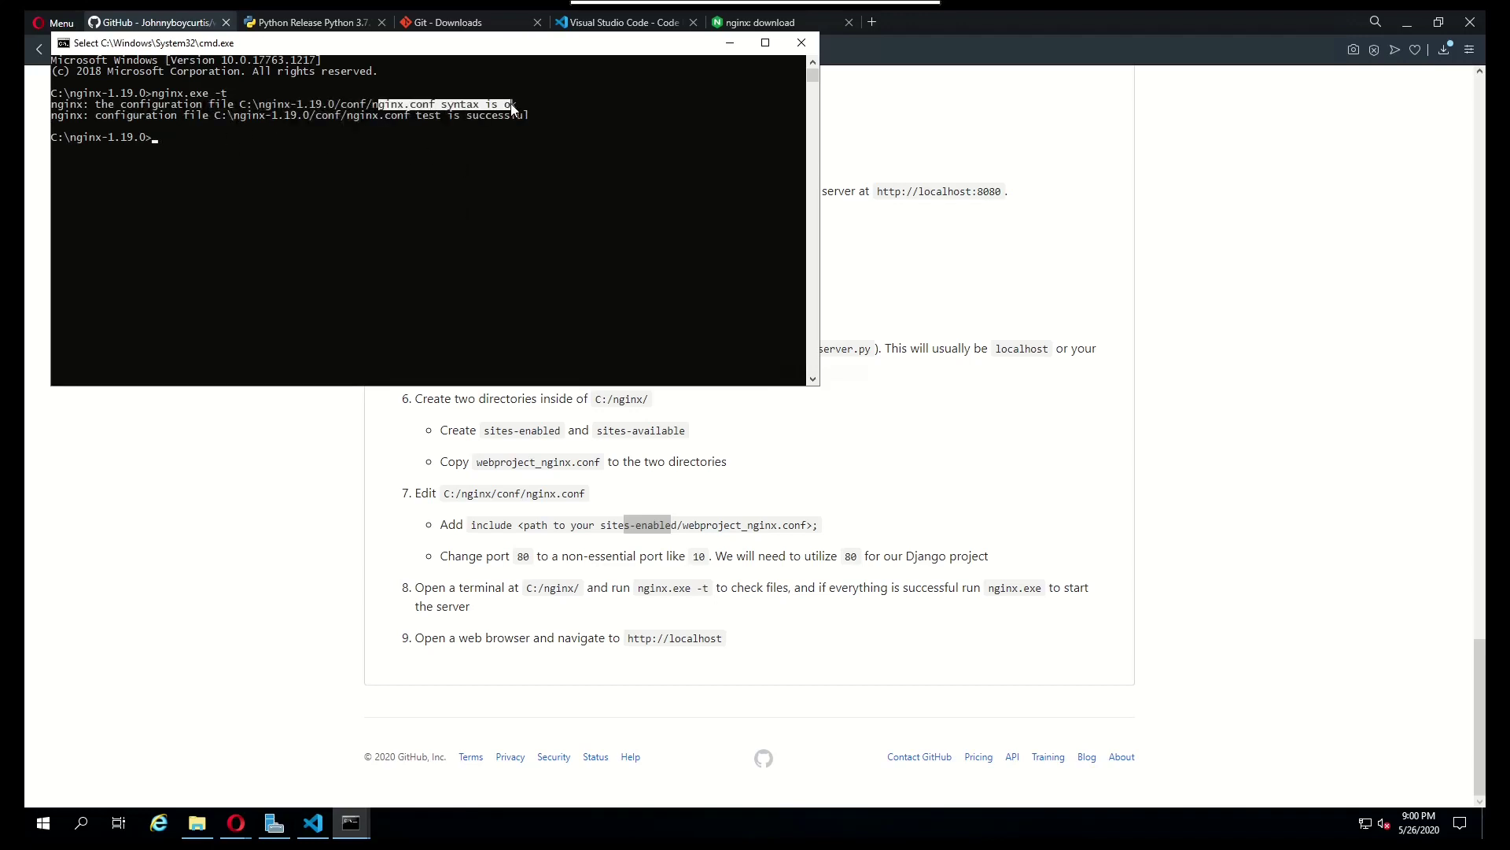
pyautogui.moveTo(399, 116); pyautogui.dragTo(511, 122)
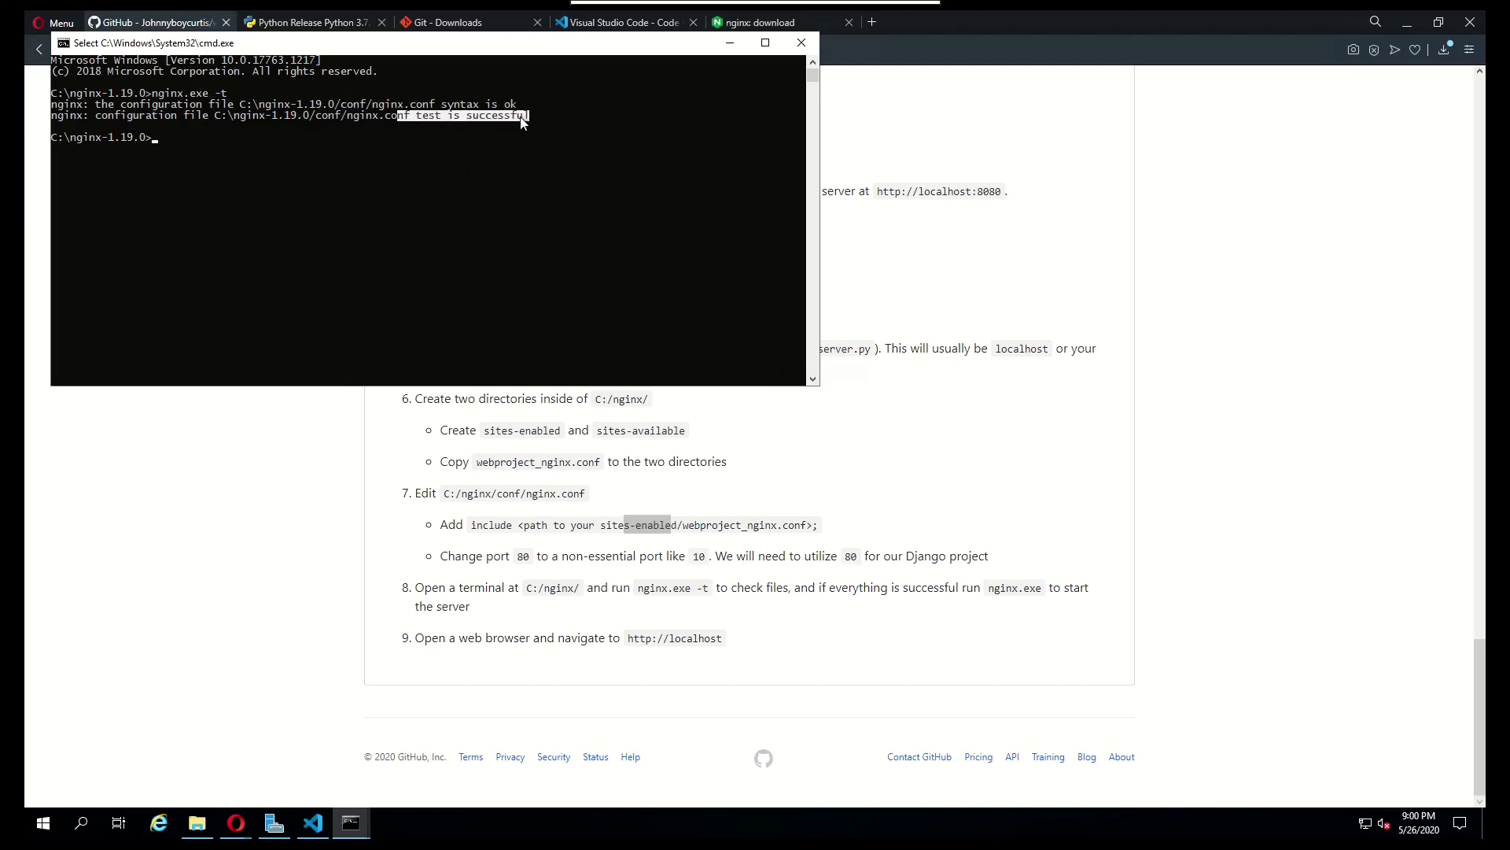
pyautogui.click(411, 218)
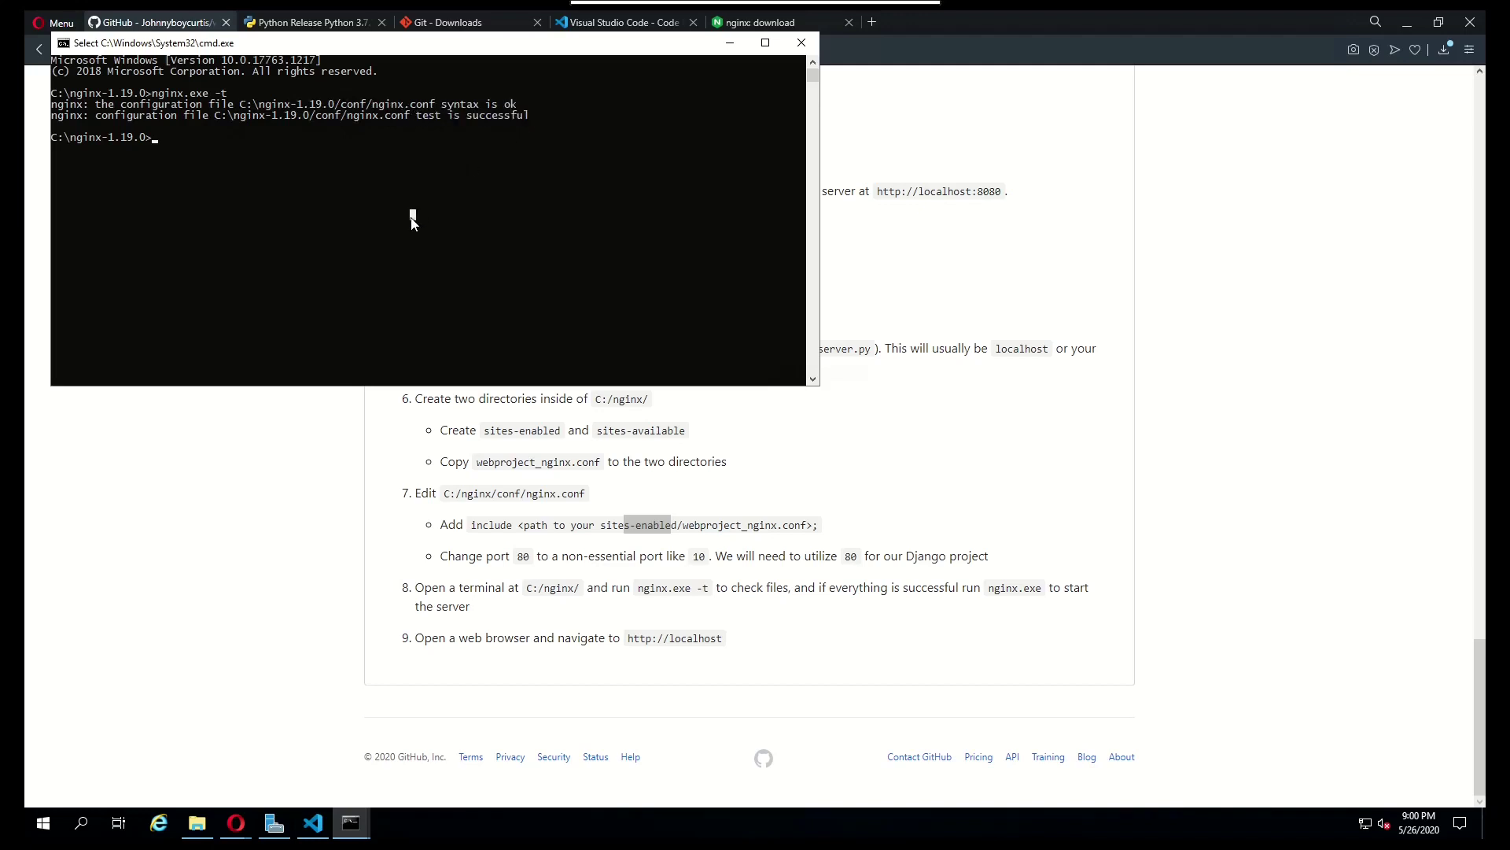
# Step: Start nginx by running 'nginx.exe' without the -t flag
pyautogui.press('Up')
pyautogui.press('BackSpace')
pyautogui.press('BackSpace')
pyautogui.press('BackSpace')
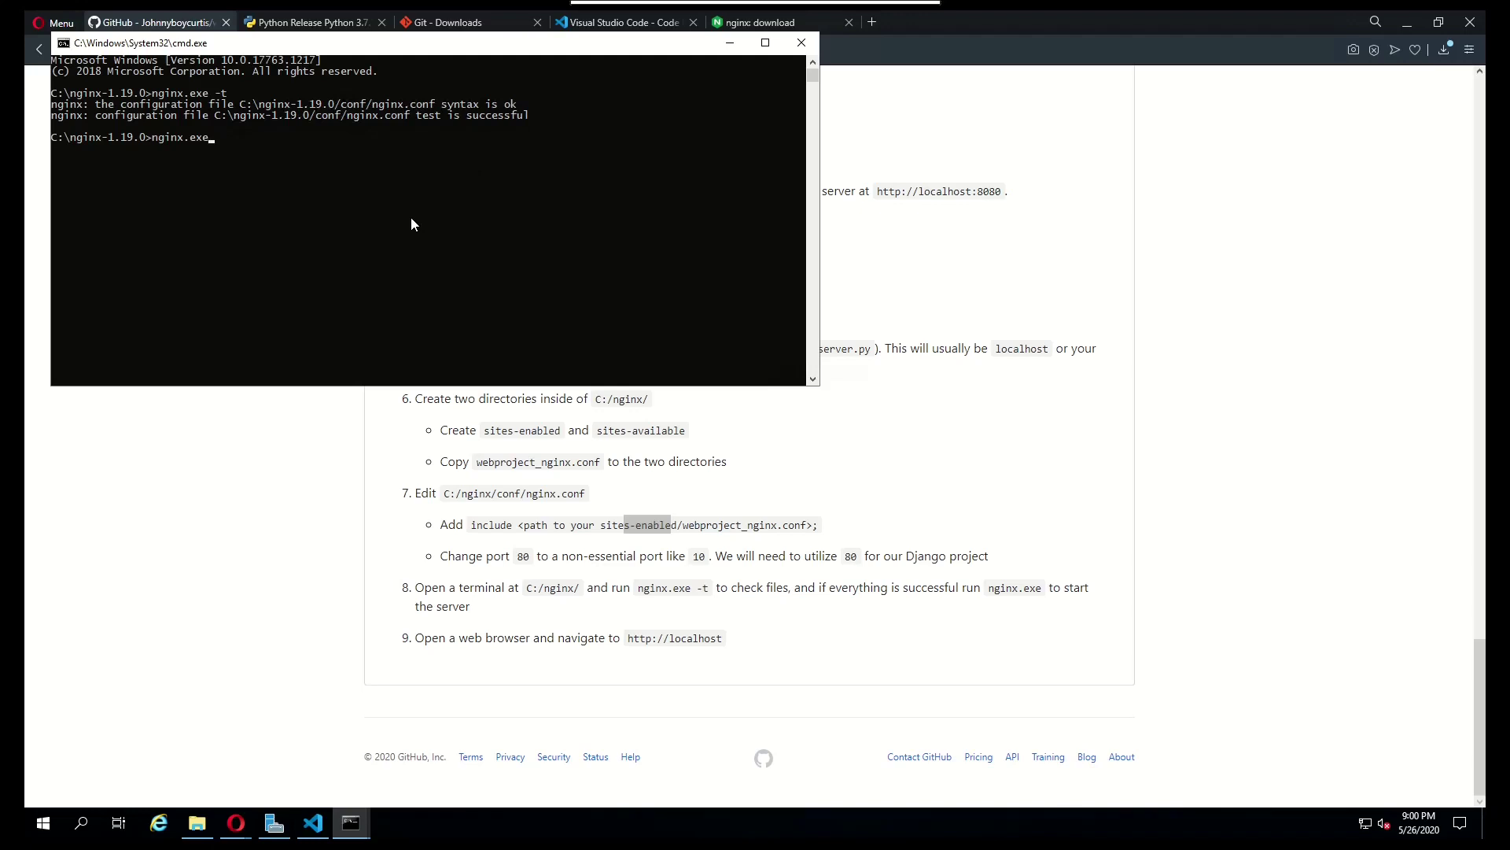
pyautogui.press('Return')
# Step: Launch Task Manager from Start search and find the nginx.exe processes in Details (PID 4940, 5332)
pyautogui.click(41, 822)
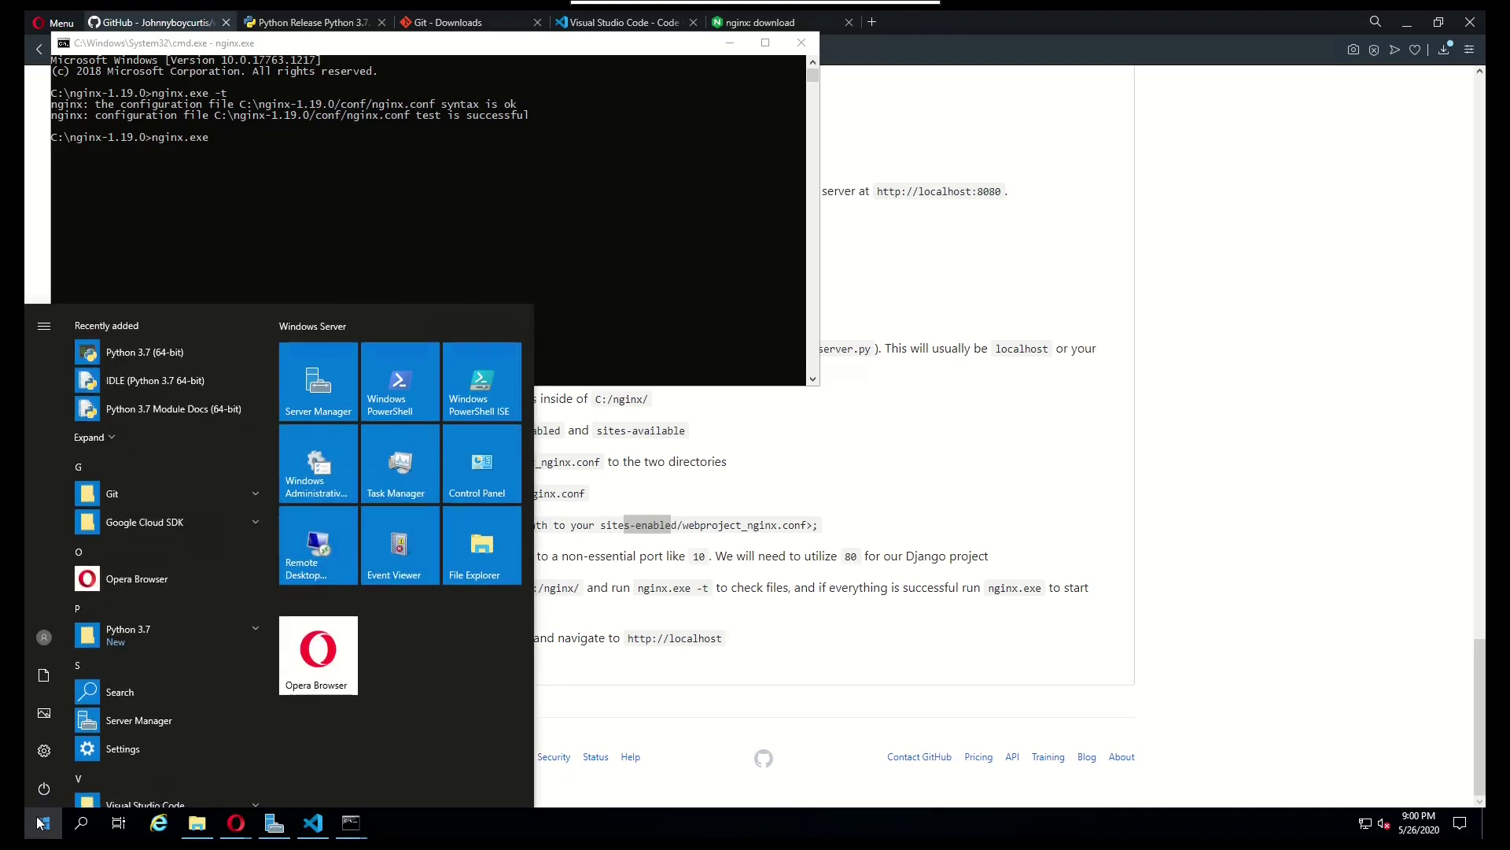
pyautogui.write('task')
pyautogui.click(195, 383)
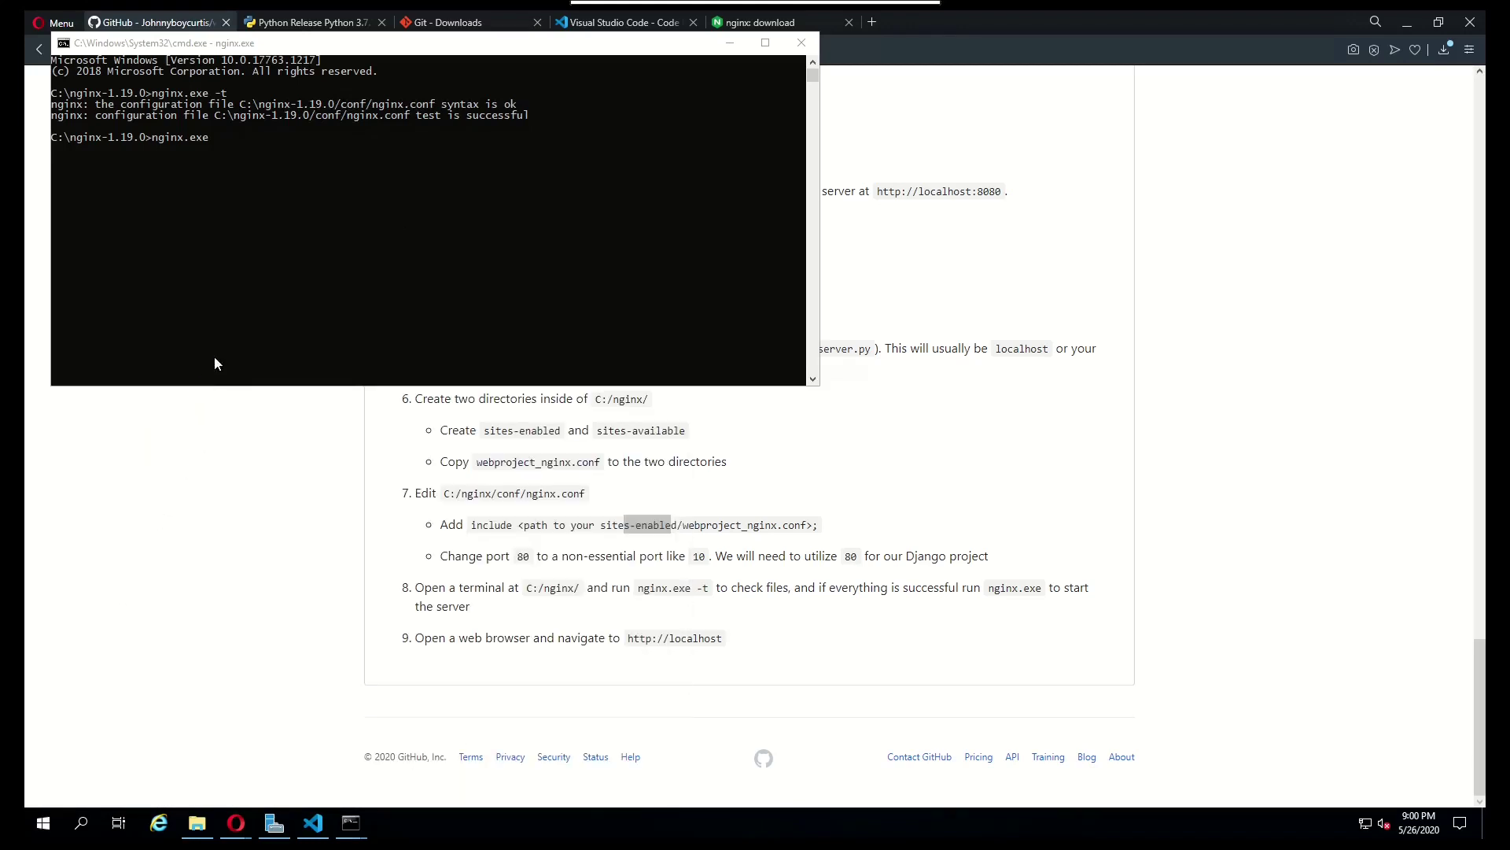
pyautogui.click(315, 187)
pyautogui.scroll(-7, 242, 419)
pyautogui.scroll(5, 236, 393)
pyautogui.click(217, 470)
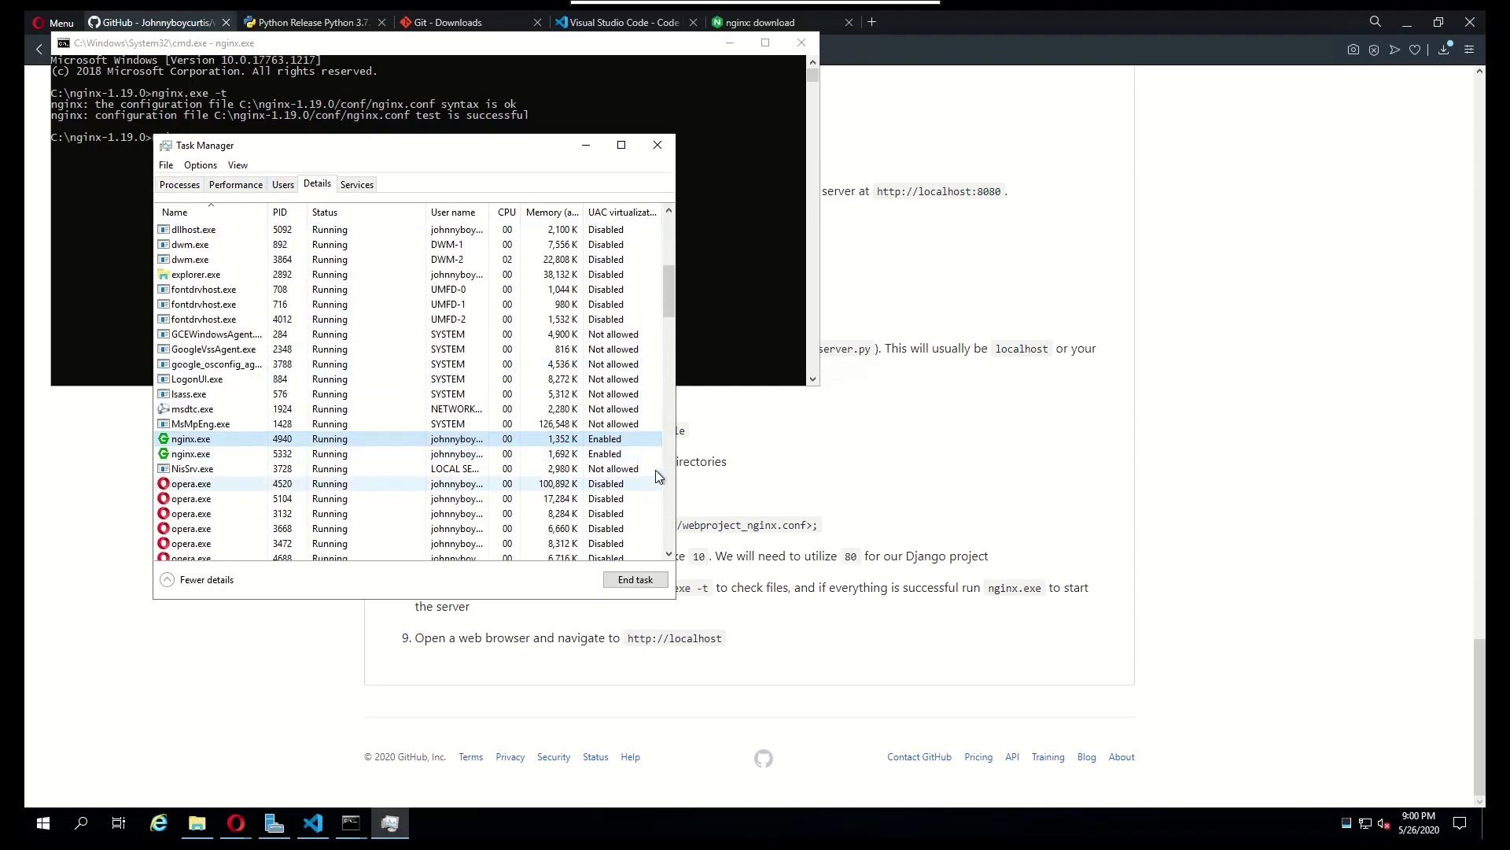
# Step: Open a new Opera private window and load plain localhost, showing the Simple App via nginx
pyautogui.click(1073, 154)
pyautogui.click(55, 29)
pyautogui.click(77, 82)
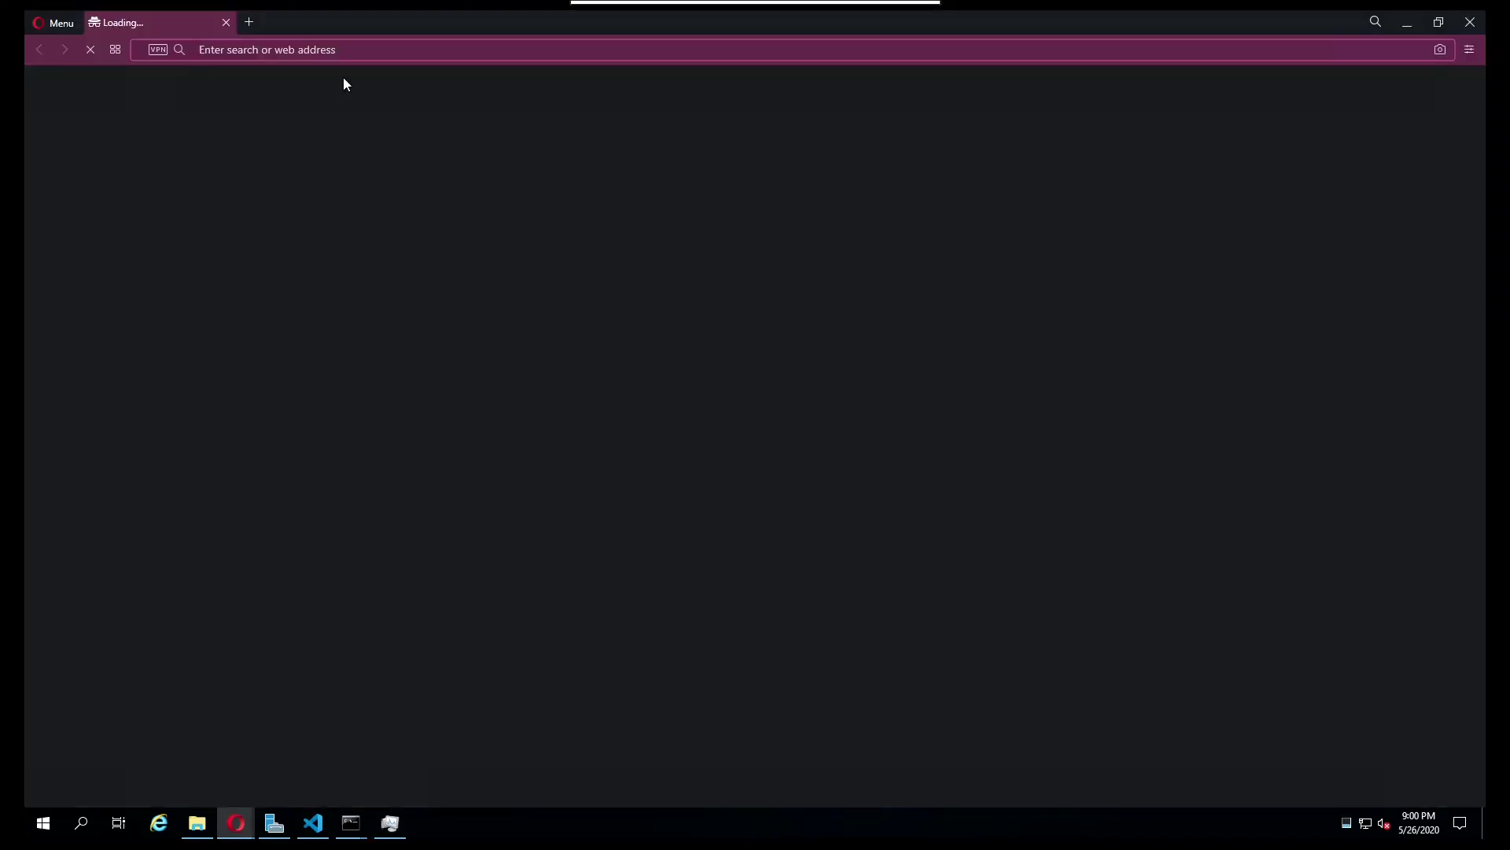
pyautogui.write('localhost')
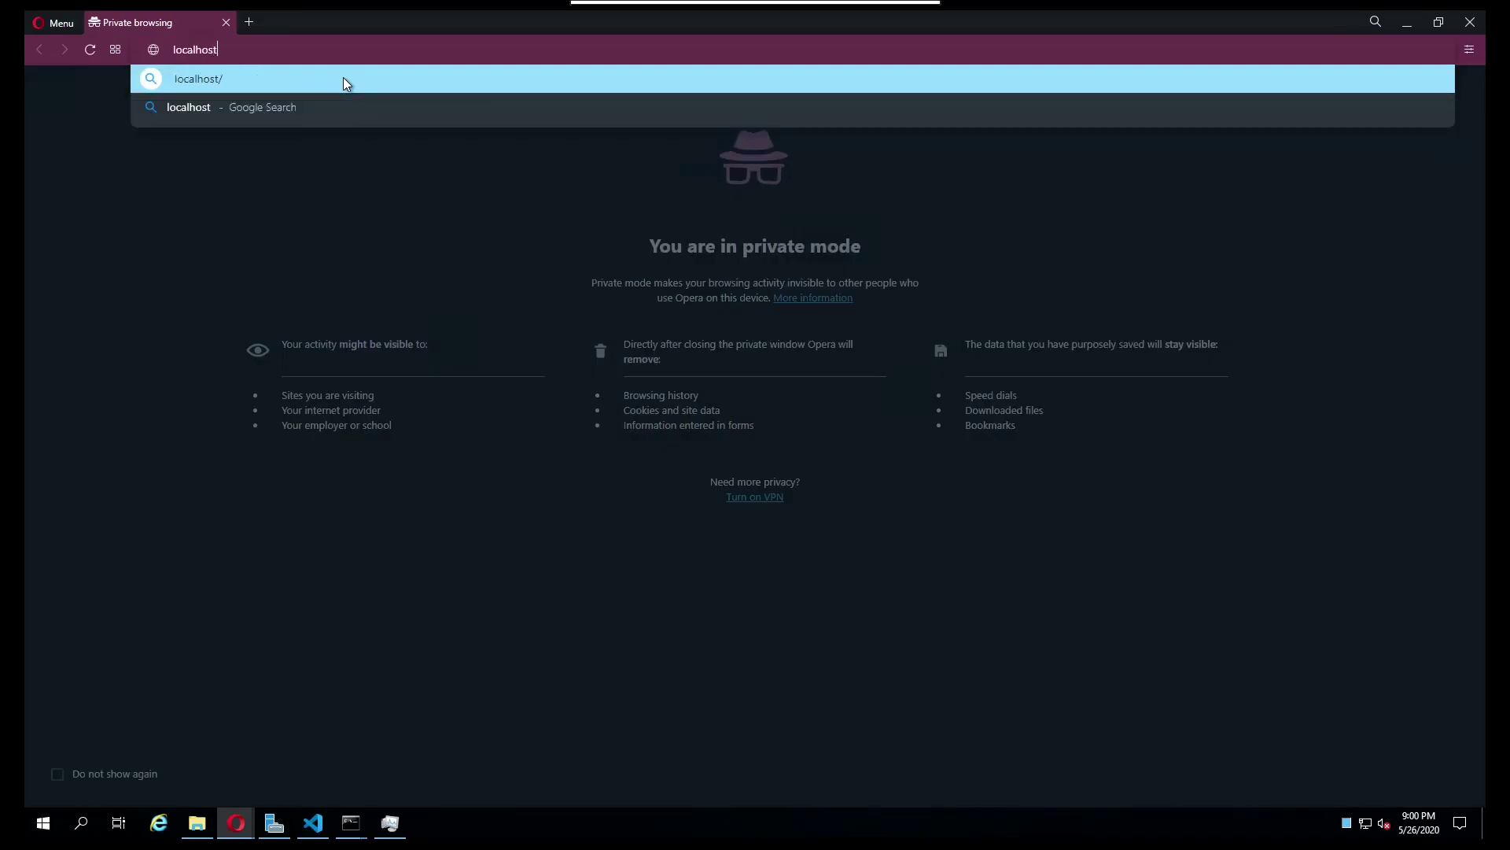
pyautogui.press('Return')
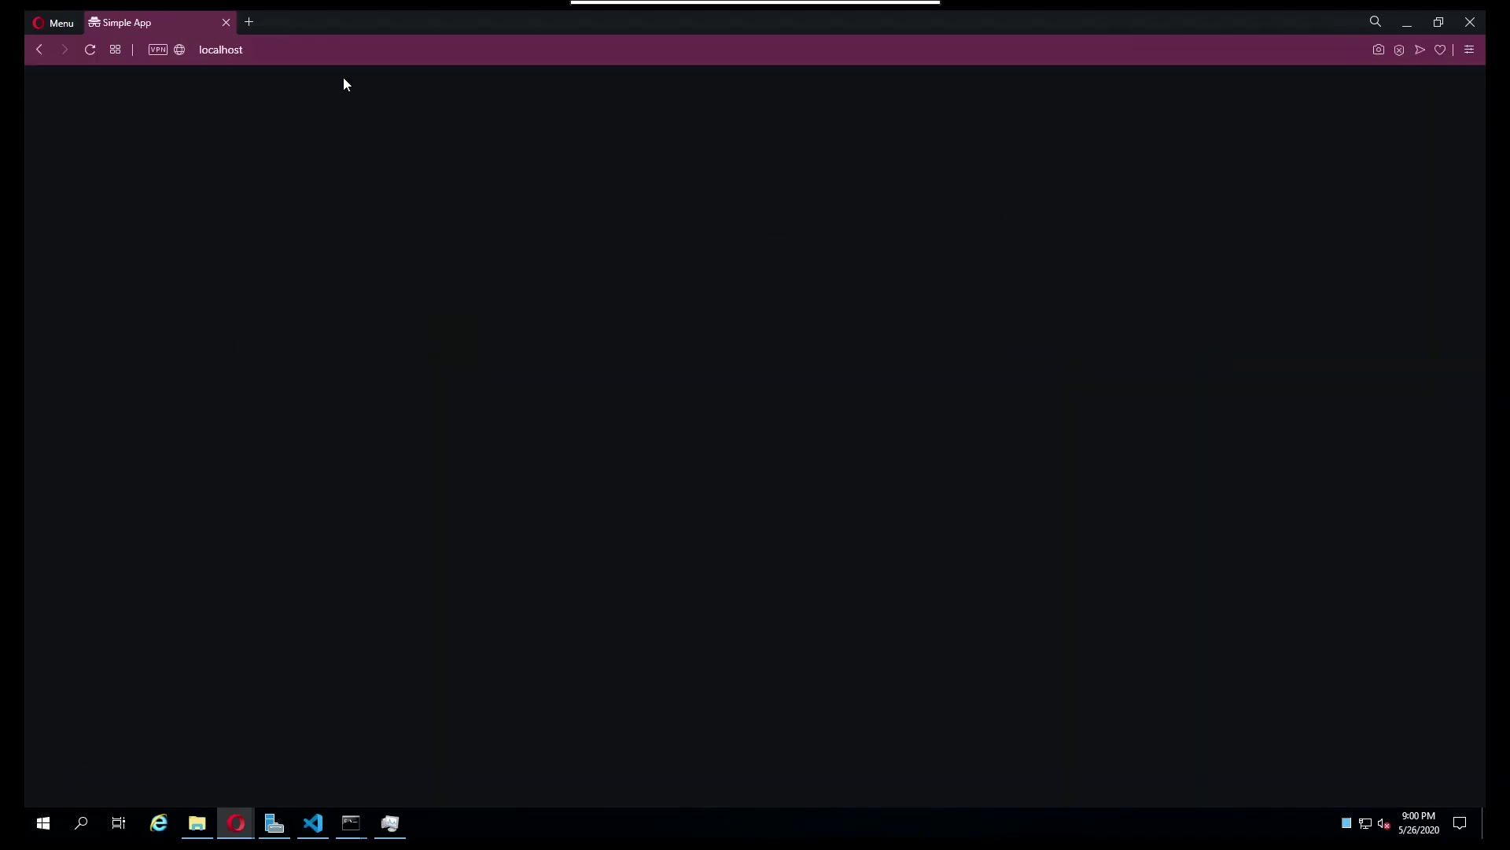